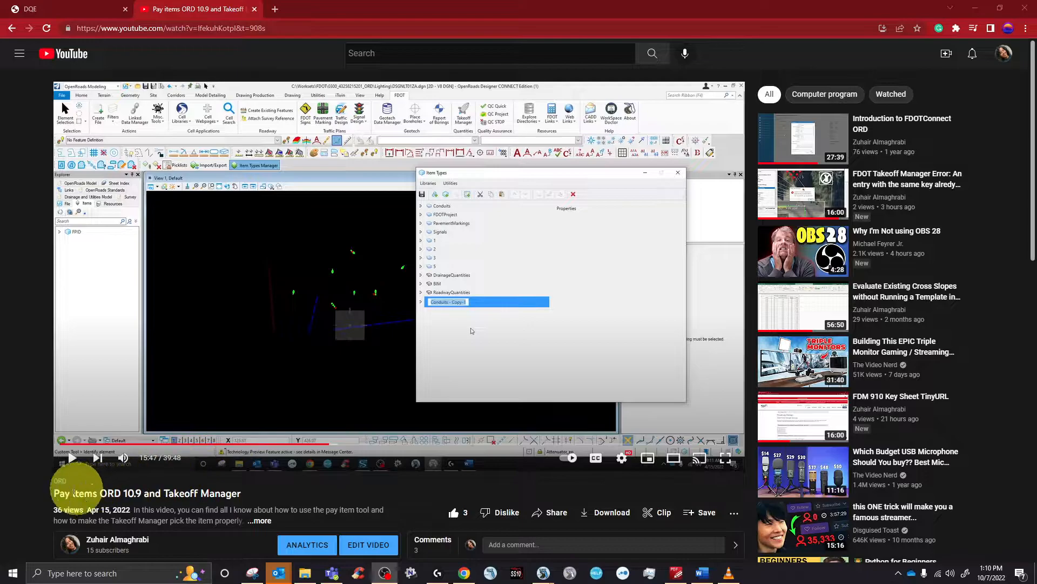
- Highlight the video title 'Pay items ORD 10.9 and Takeoff Manager' and scroll to the comments
{"action": "left_click_drag", "start_coordinate": [51, 496], "coordinate": [251, 492]}
{"action": "scroll", "coordinate": [270, 373], "scroll_direction": "down", "scroll_amount": 6}
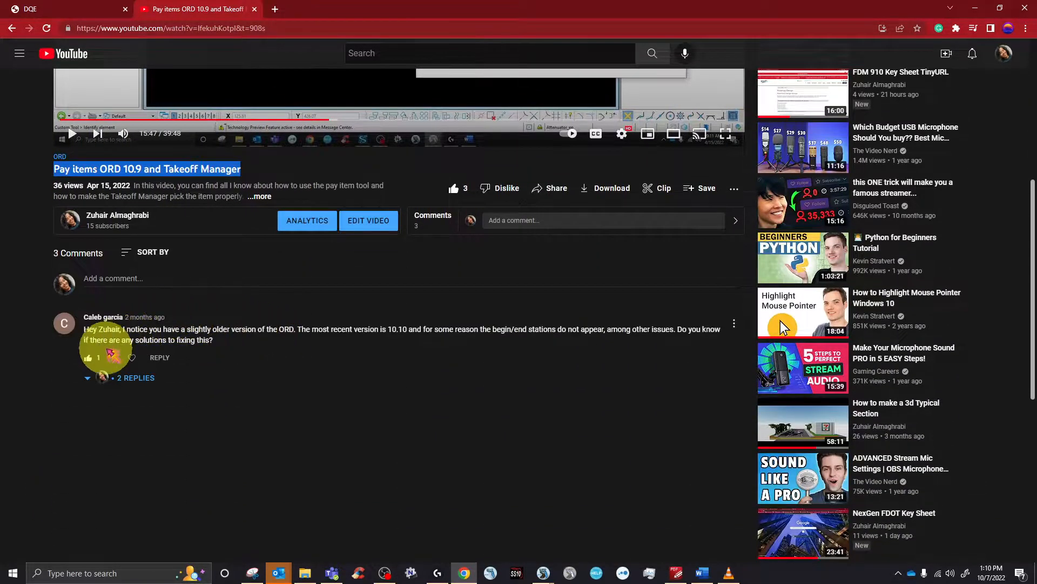
{"action": "scroll", "coordinate": [110, 354], "scroll_direction": "down", "scroll_amount": 3}
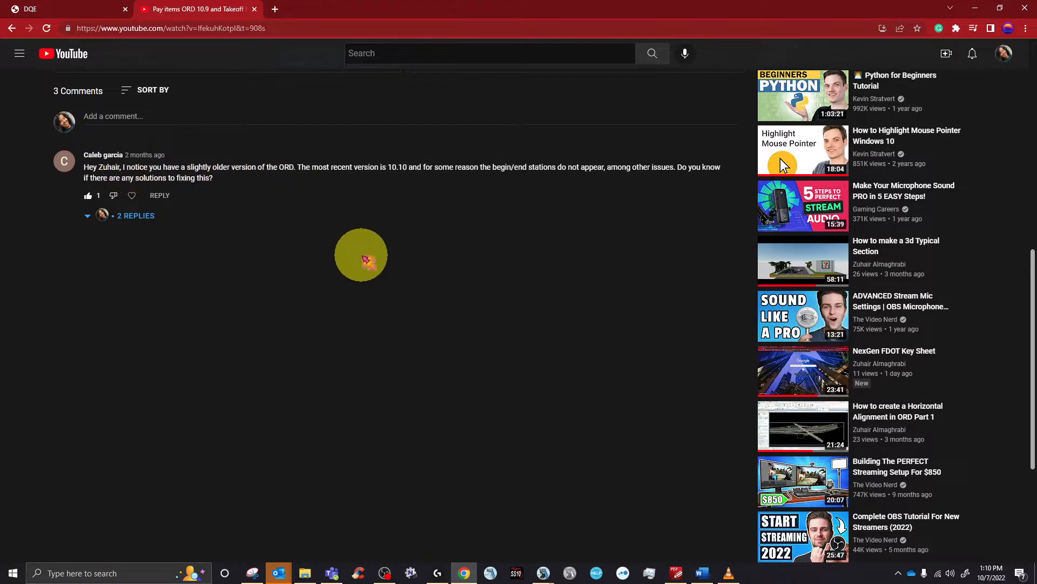
{"action": "scroll", "coordinate": [365, 261], "scroll_direction": "down", "scroll_amount": 1}
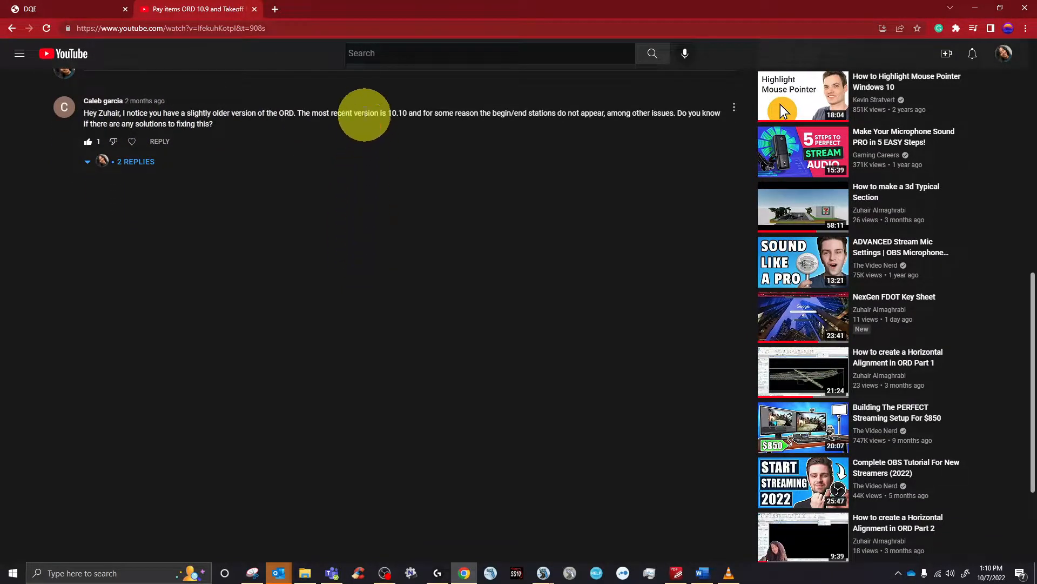
- Highlight the comment's version 10.10 mention and its begin/end stations complaint
{"action": "left_click_drag", "start_coordinate": [368, 113], "coordinate": [424, 131]}
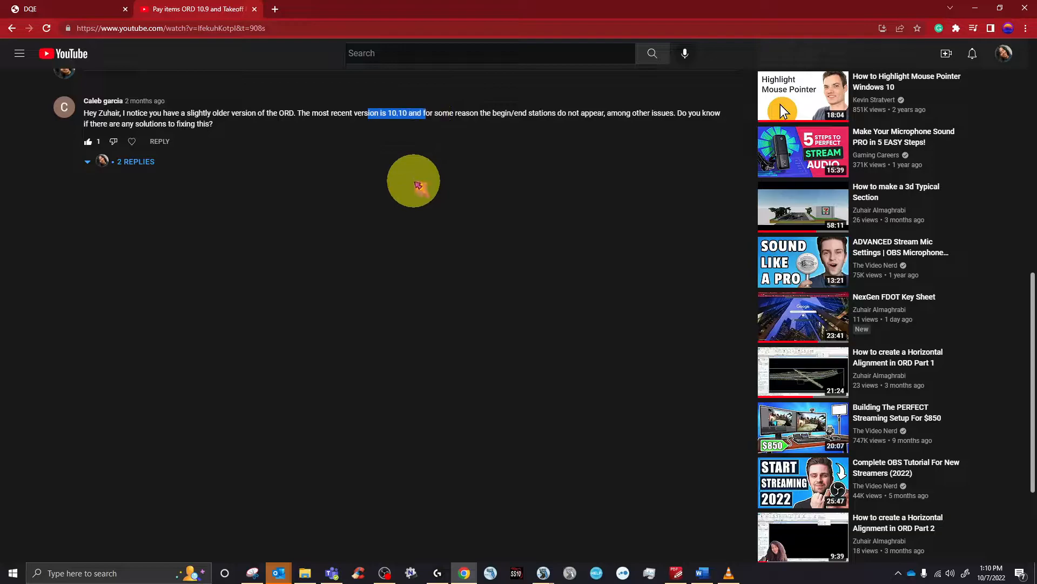
{"action": "scroll", "coordinate": [459, 274], "scroll_direction": "up", "scroll_amount": 1}
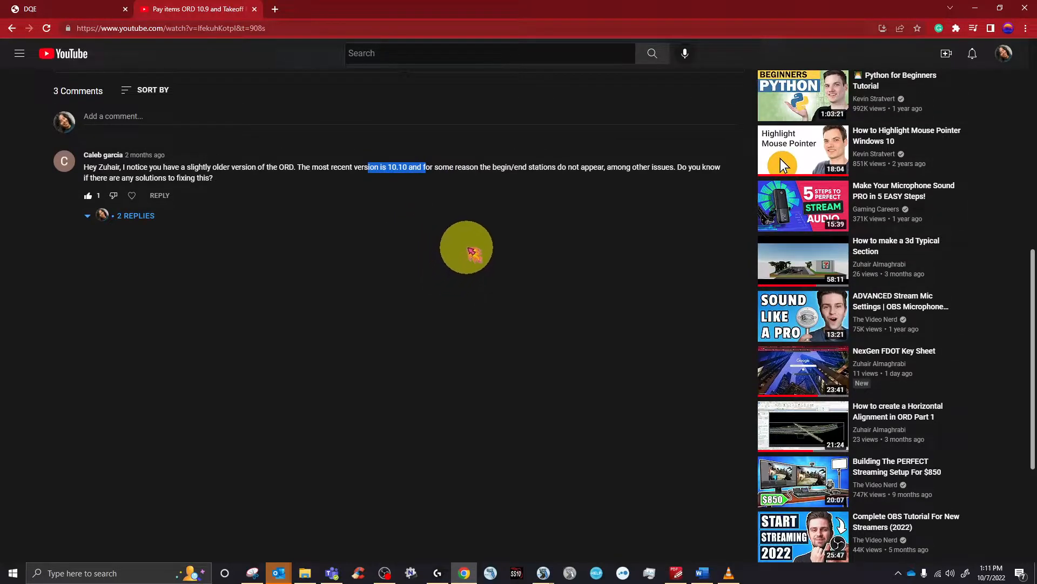
{"action": "left_click", "coordinate": [493, 166]}
{"action": "left_click_drag", "start_coordinate": [493, 167], "coordinate": [657, 167]}
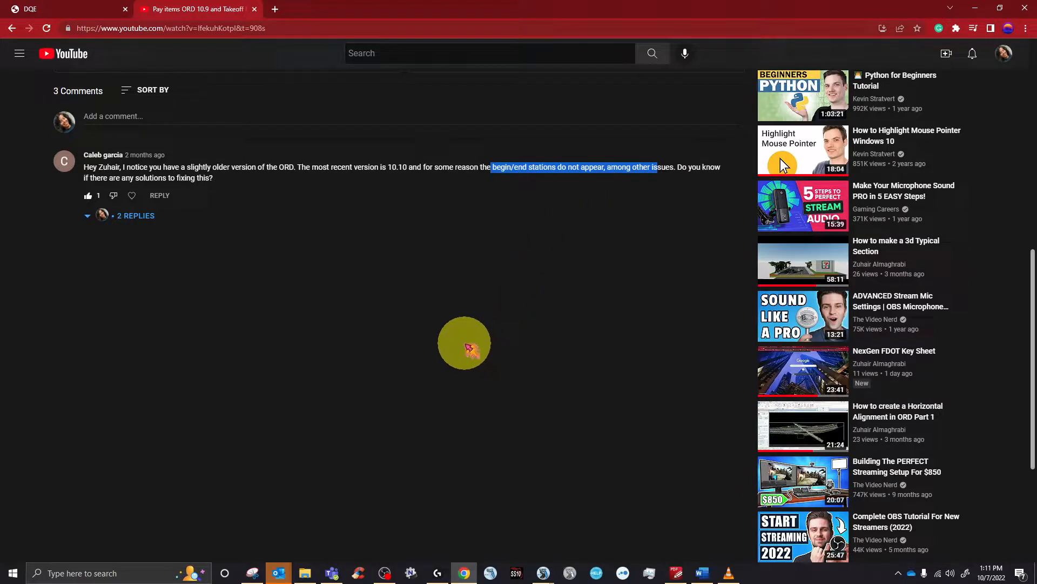
{"action": "scroll", "coordinate": [445, 357], "scroll_direction": "up", "scroll_amount": 1}
{"action": "scroll", "coordinate": [444, 354], "scroll_direction": "up", "scroll_amount": 8}
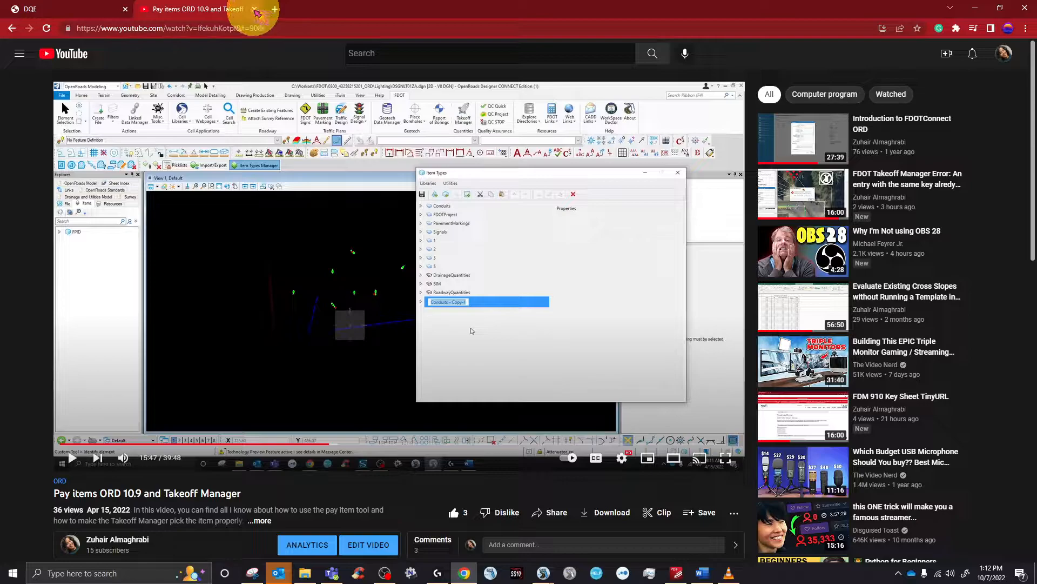
- Close the YouTube tab with the 'Pay items ORD 10.9 and Takeoff Manager' video
{"action": "left_click", "coordinate": [254, 10]}
{"action": "scroll", "coordinate": [446, 412], "scroll_direction": "up", "scroll_amount": 1}
{"action": "scroll", "coordinate": [470, 352], "scroll_direction": "down", "scroll_amount": 6}
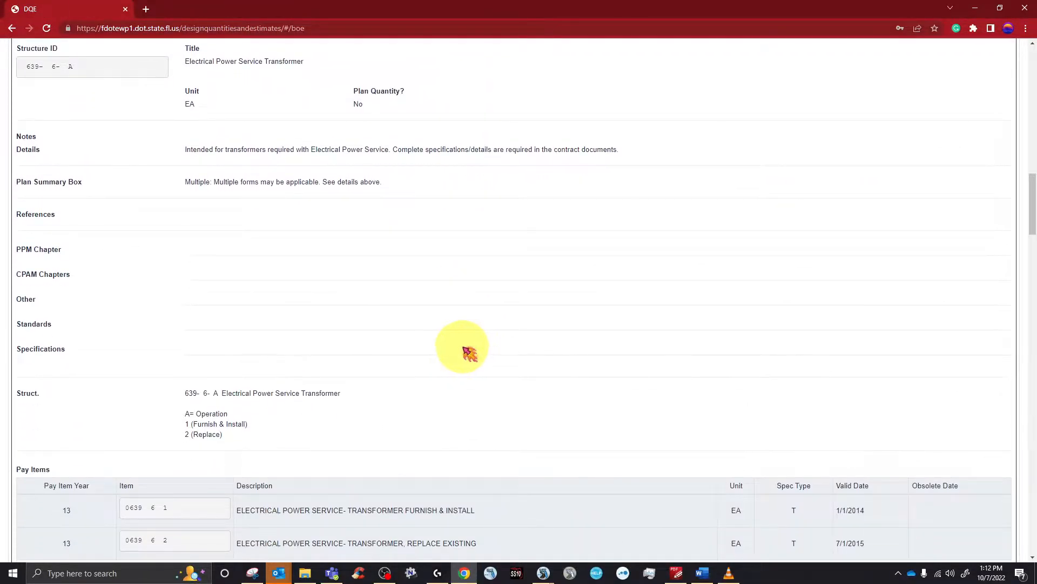
{"action": "scroll", "coordinate": [301, 279], "scroll_direction": "up", "scroll_amount": 2}
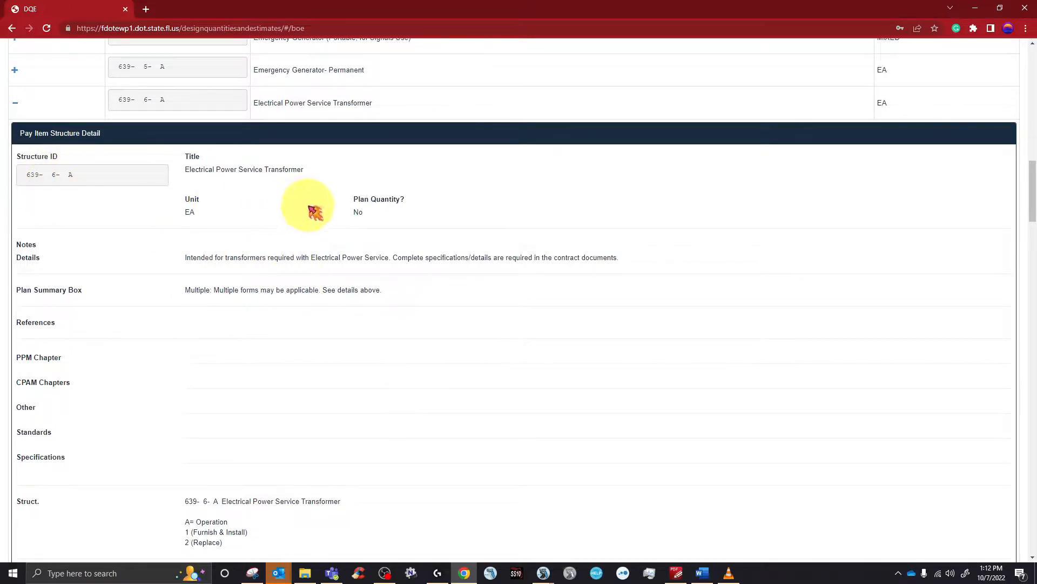
{"action": "scroll", "coordinate": [311, 210], "scroll_direction": "down", "scroll_amount": 1}
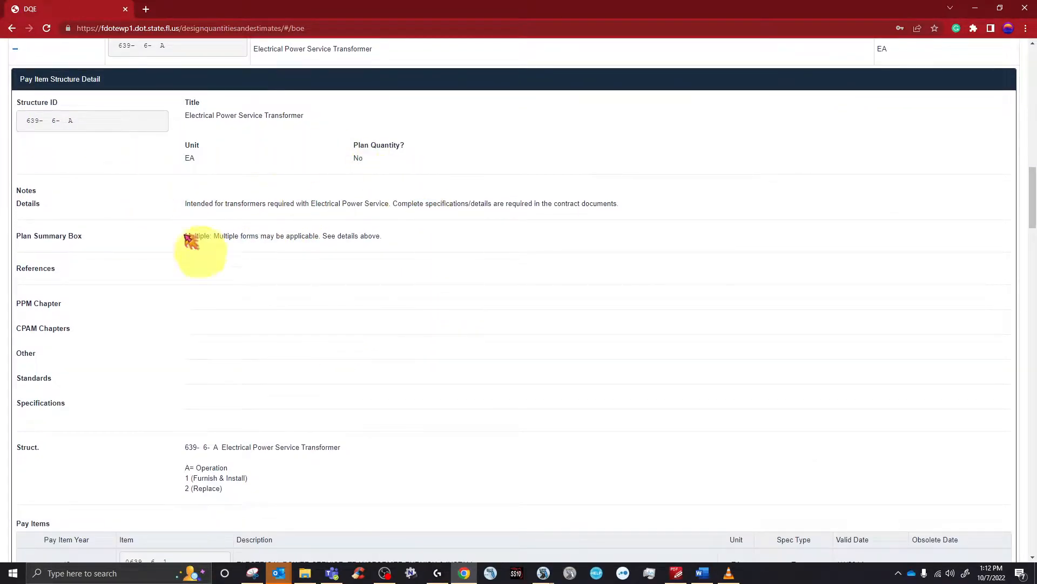
{"action": "scroll", "coordinate": [416, 217], "scroll_direction": "down", "scroll_amount": 1}
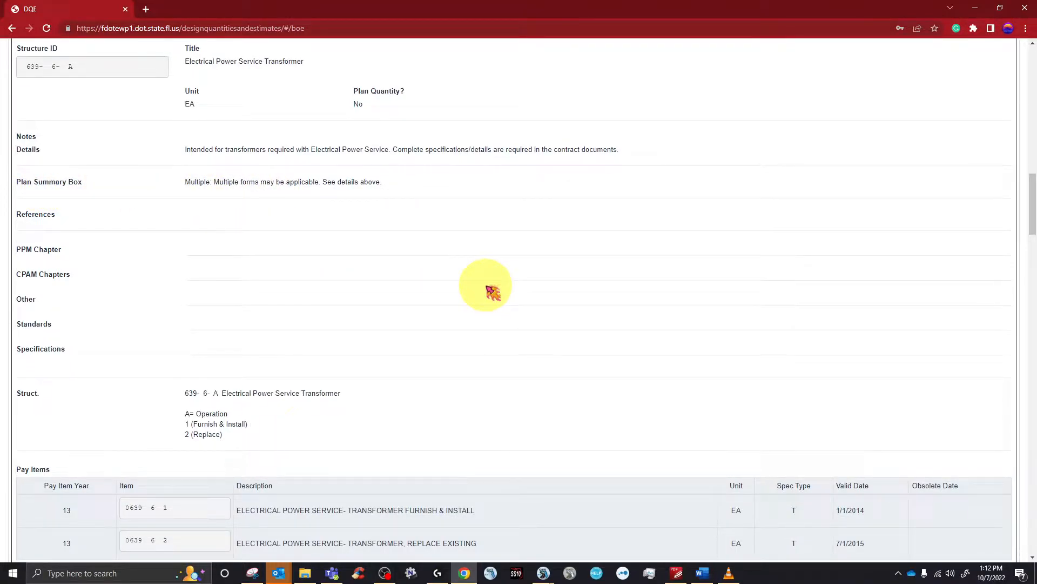
{"action": "scroll", "coordinate": [493, 292], "scroll_direction": "down", "scroll_amount": 9}
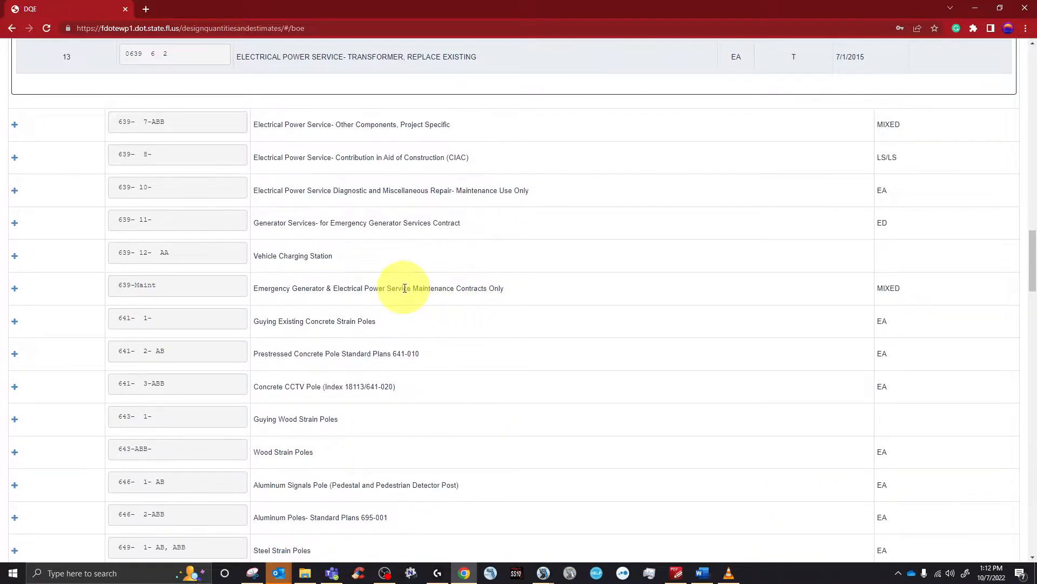
{"action": "scroll", "coordinate": [405, 288], "scroll_direction": "down", "scroll_amount": 3}
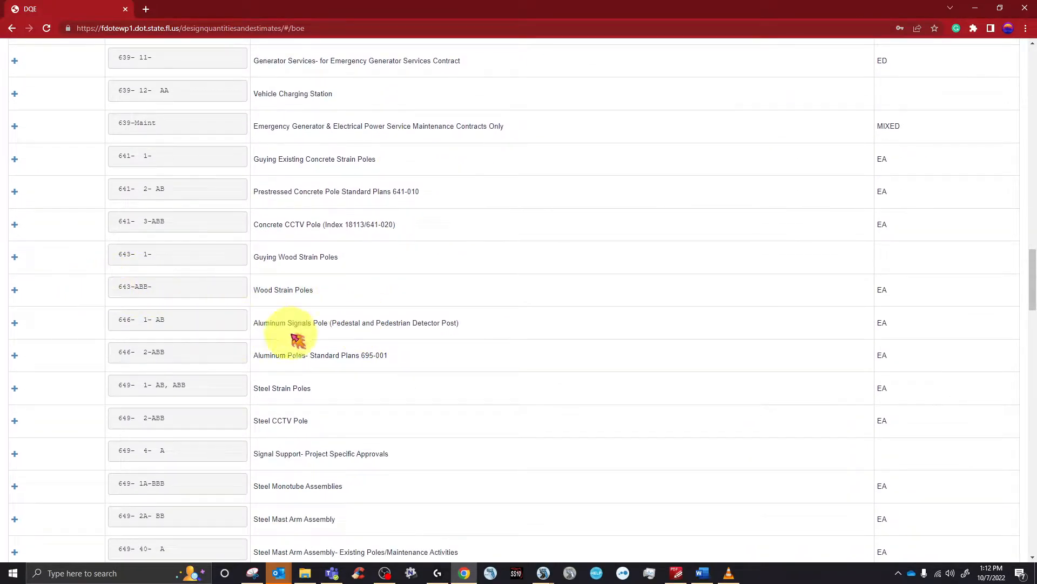
{"action": "scroll", "coordinate": [302, 333], "scroll_direction": "up", "scroll_amount": 20}
{"action": "scroll", "coordinate": [318, 212], "scroll_direction": "up", "scroll_amount": 3}
{"action": "scroll", "coordinate": [358, 189], "scroll_direction": "up", "scroll_amount": 2}
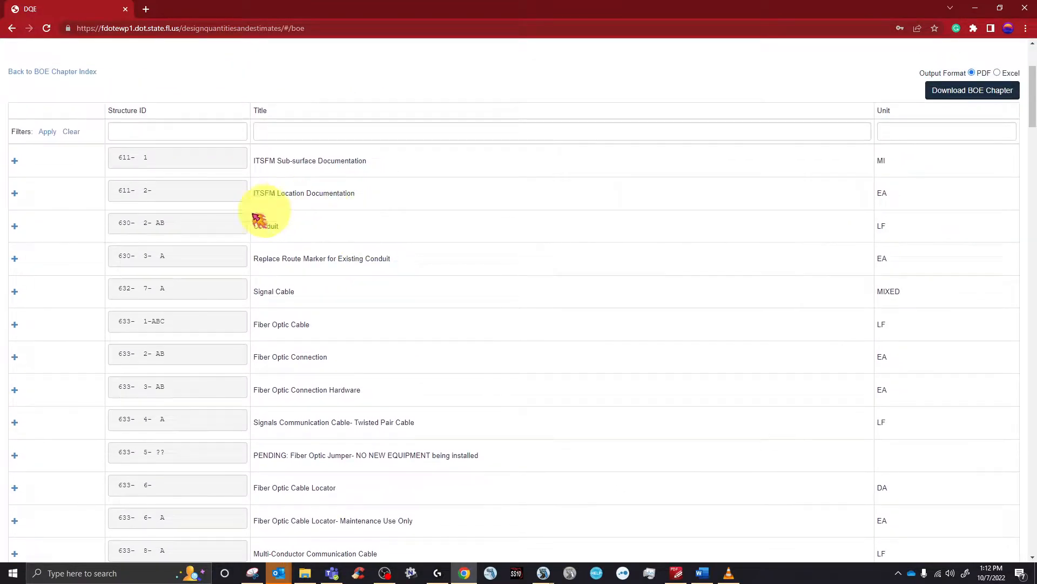
- Expand the Conduit 630-2-AB pay item and highlight its measurement notes and Plan Summary Box note
{"action": "left_click", "coordinate": [14, 226]}
{"action": "scroll", "coordinate": [281, 216], "scroll_direction": "down", "scroll_amount": 4}
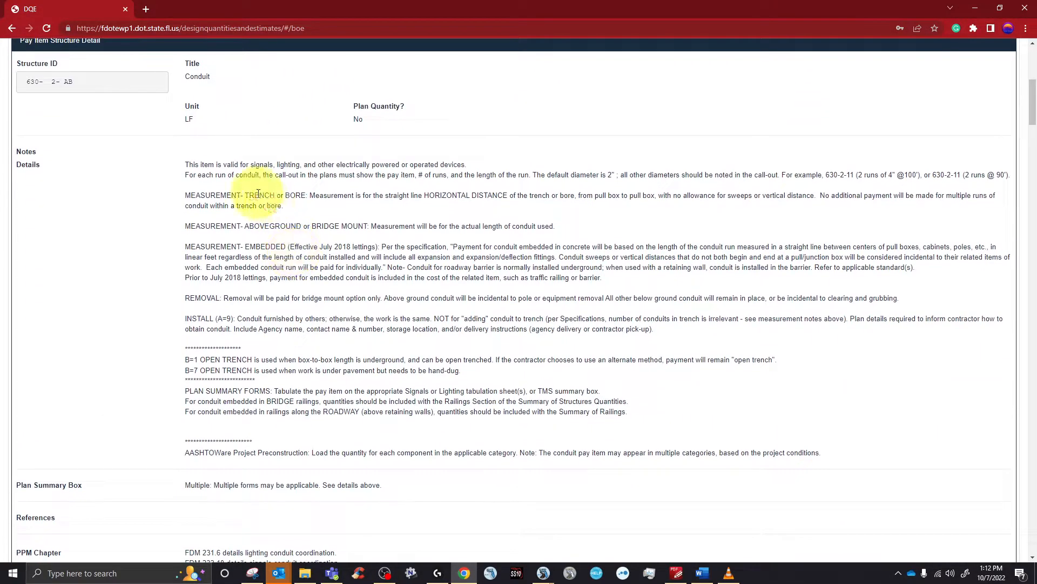
{"action": "left_click_drag", "start_coordinate": [236, 176], "coordinate": [601, 426]}
{"action": "left_click", "coordinate": [670, 410]}
{"action": "scroll", "coordinate": [525, 301], "scroll_direction": "down", "scroll_amount": 1}
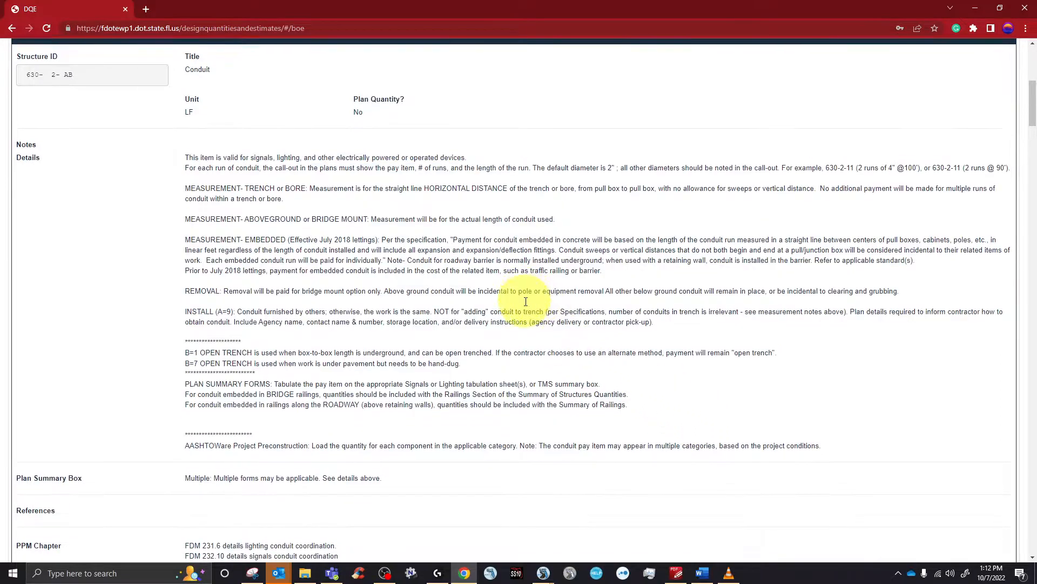
{"action": "left_click_drag", "start_coordinate": [200, 431], "coordinate": [382, 432]}
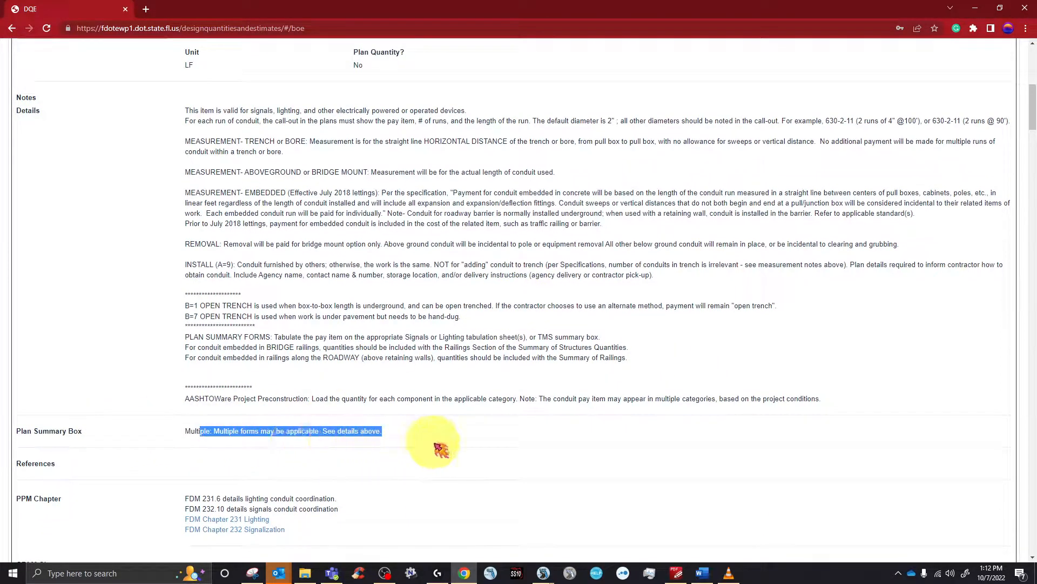
{"action": "left_click", "coordinate": [480, 436]}
- Highlight the PLAN SUMMARY FORMS and Conduit Details notes, then shrink the browser to reveal OpenRoads Designer
{"action": "scroll", "coordinate": [362, 271], "scroll_direction": "up", "scroll_amount": 1}
{"action": "scroll", "coordinate": [363, 271], "scroll_direction": "up", "scroll_amount": 1}
{"action": "scroll", "coordinate": [342, 354], "scroll_direction": "down", "scroll_amount": 6}
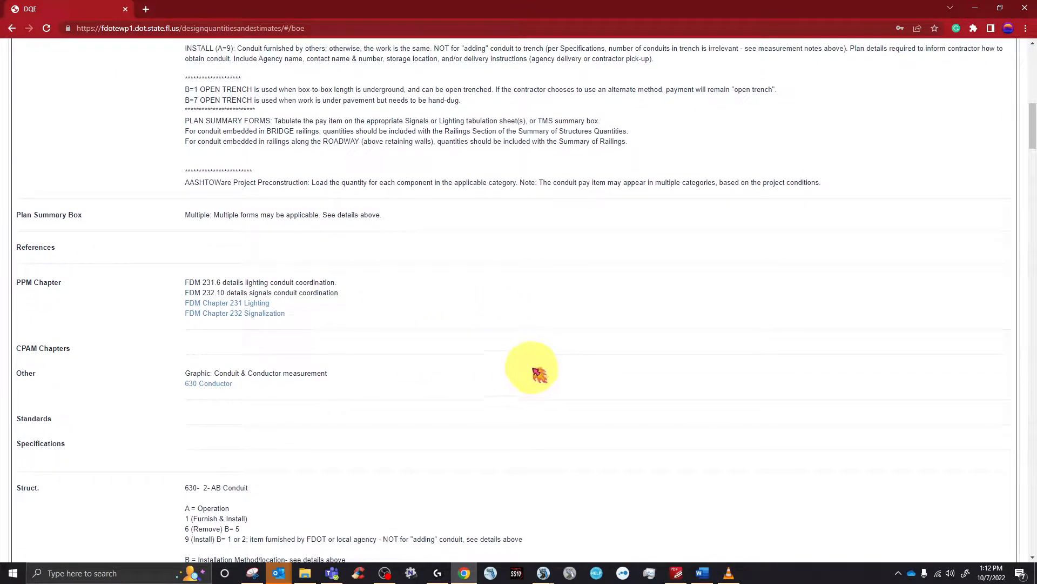
{"action": "left_click_drag", "start_coordinate": [185, 120], "coordinate": [567, 162]}
{"action": "left_click", "coordinate": [567, 269]}
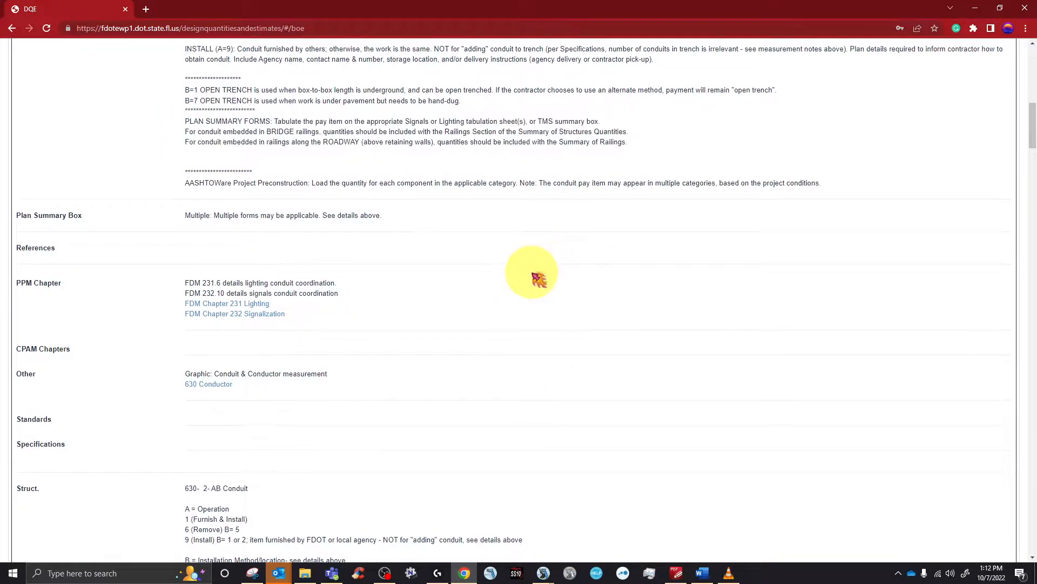
{"action": "scroll", "coordinate": [419, 115], "scroll_direction": "up", "scroll_amount": 3}
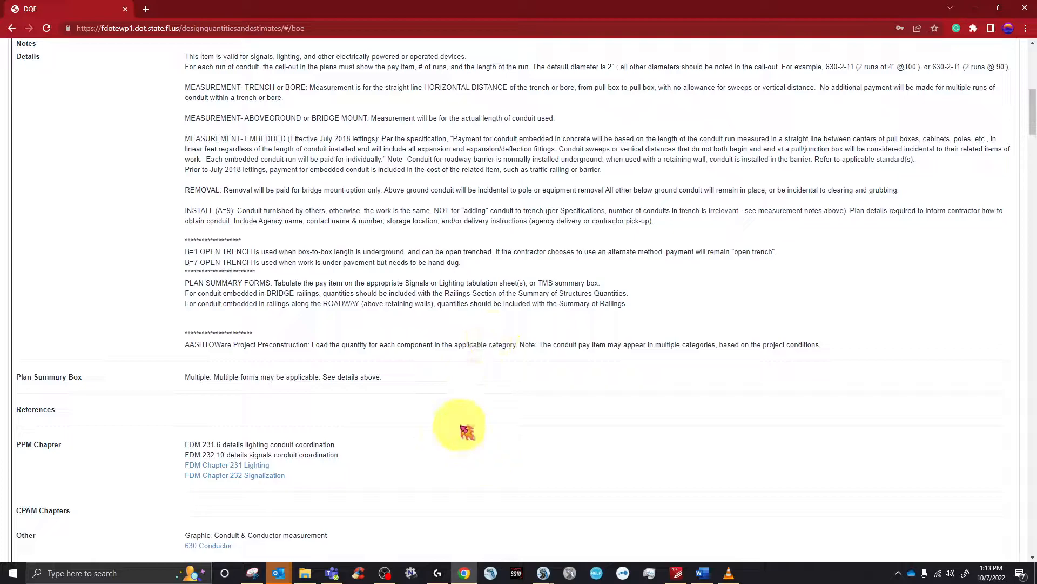
{"action": "scroll", "coordinate": [465, 426], "scroll_direction": "up", "scroll_amount": 4}
{"action": "left_click_drag", "start_coordinate": [225, 245], "coordinate": [562, 519]}
{"action": "scroll", "coordinate": [422, 362], "scroll_direction": "down", "scroll_amount": 5}
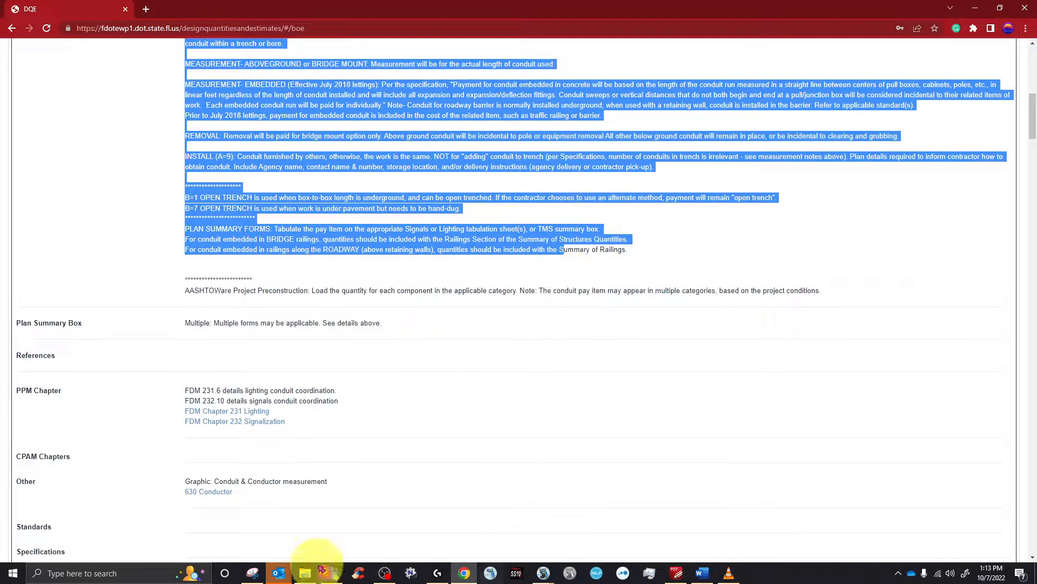
{"action": "left_click_drag", "start_coordinate": [721, 18], "coordinate": [1036, 184]}
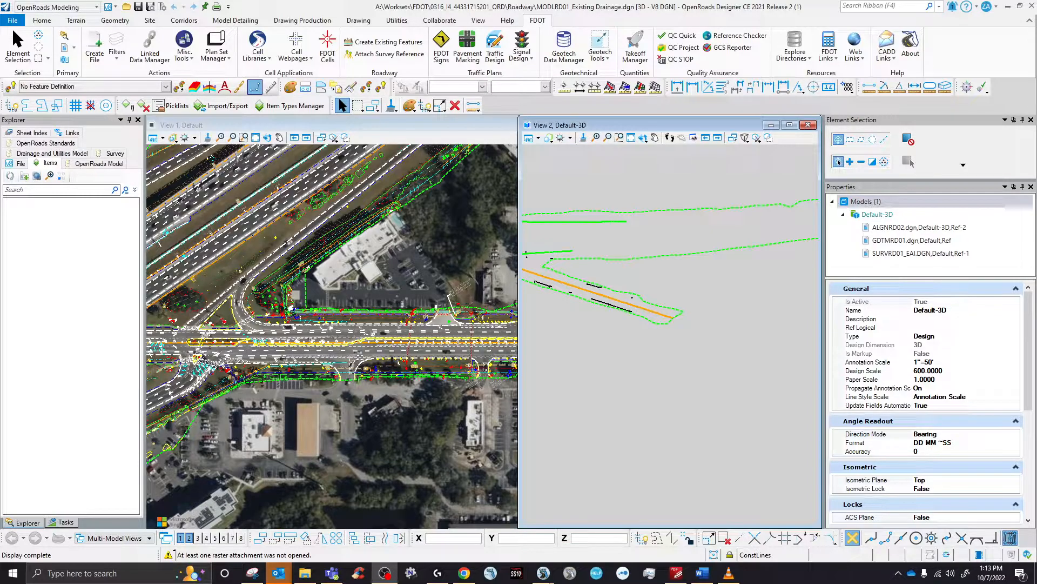
- Activate the 2D plan view, zoom to the inlet, and show FDOT About with version 10.10.02.00
{"action": "left_click", "coordinate": [437, 269]}
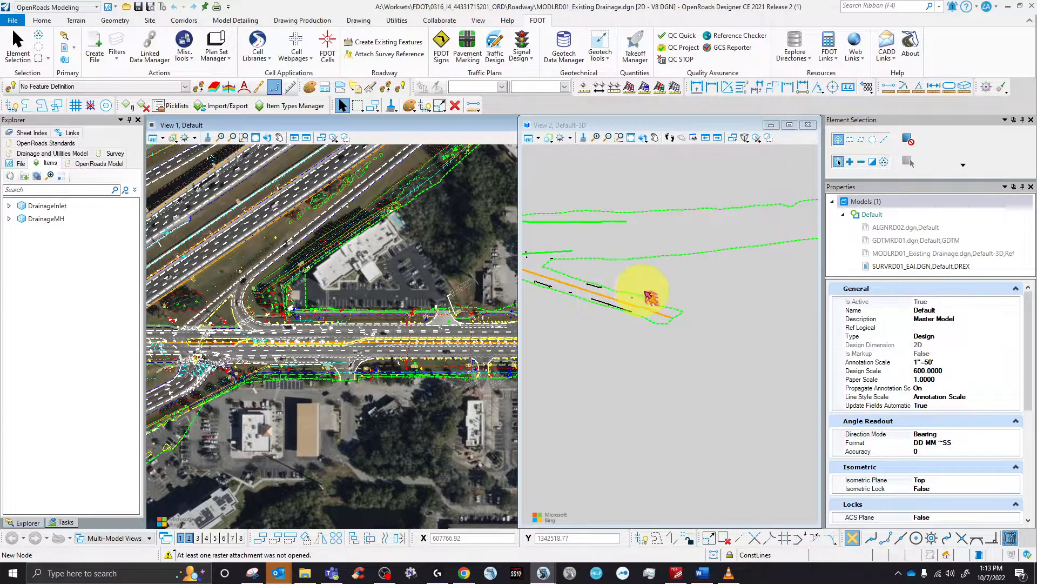
{"action": "scroll", "coordinate": [646, 302], "scroll_direction": "up", "scroll_amount": 5}
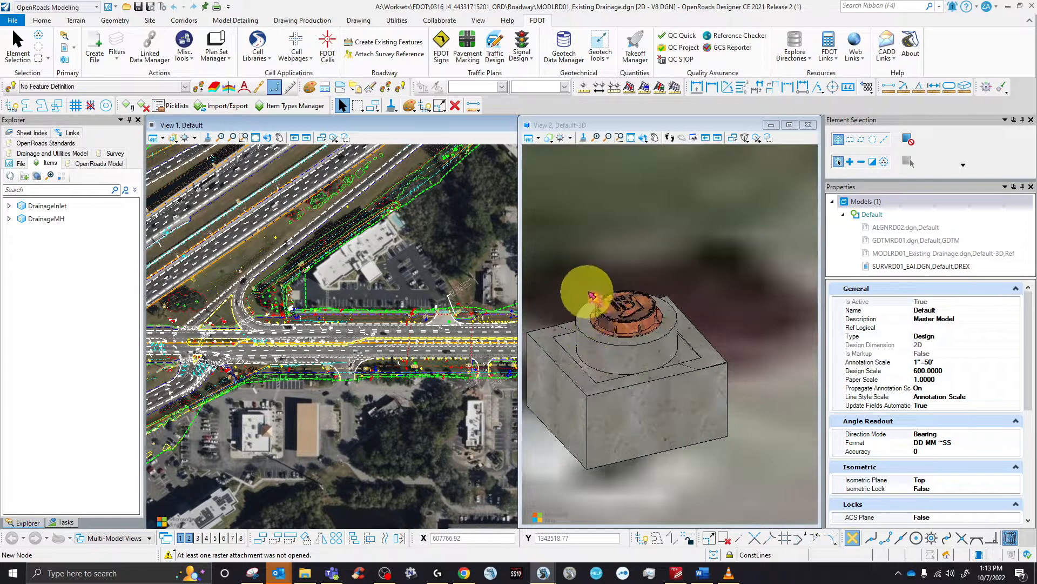
{"action": "scroll", "coordinate": [697, 253], "scroll_direction": "up", "scroll_amount": 2}
{"action": "scroll", "coordinate": [604, 263], "scroll_direction": "up", "scroll_amount": 2}
{"action": "scroll", "coordinate": [600, 258], "scroll_direction": "up", "scroll_amount": 1}
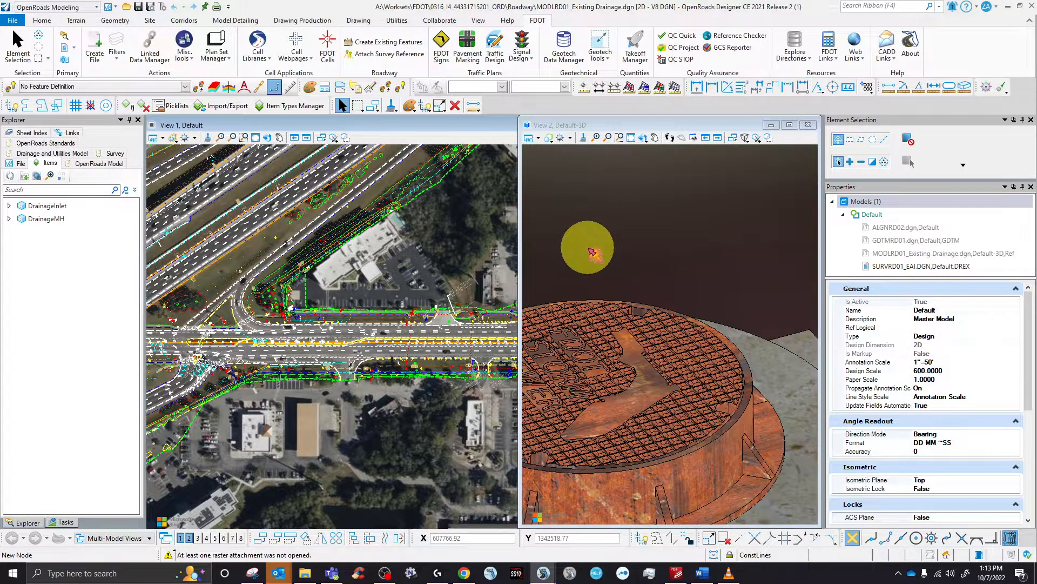
{"action": "scroll", "coordinate": [658, 268], "scroll_direction": "down", "scroll_amount": 1}
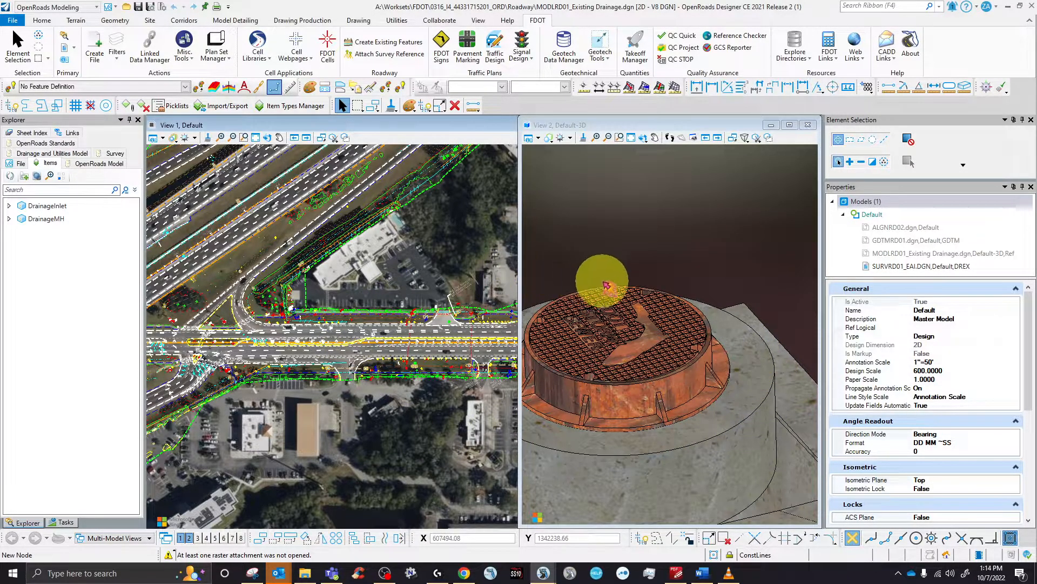
{"action": "left_click", "coordinate": [911, 43]}
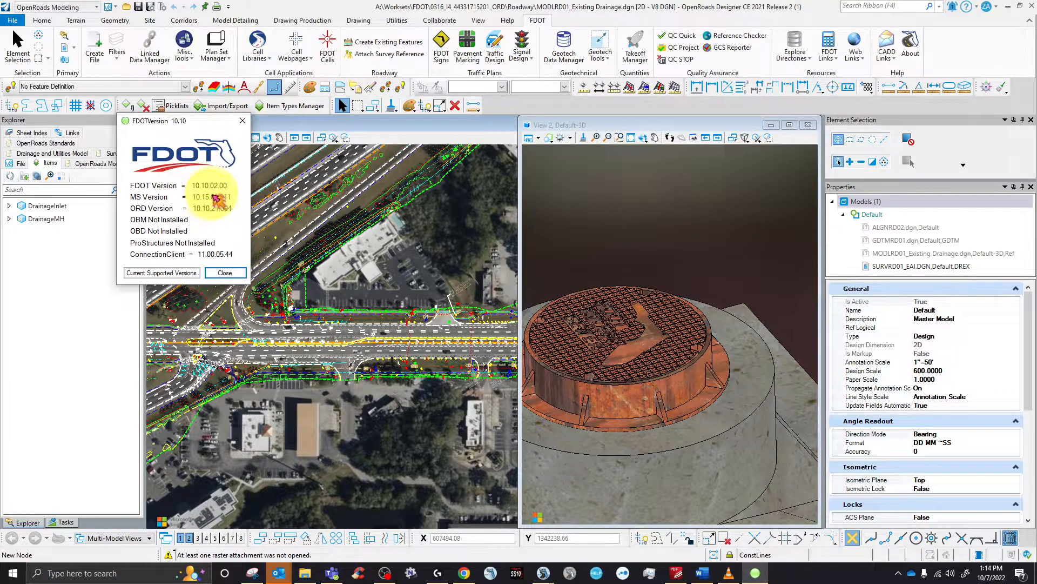
- Maximize the 2D plan view and create the LIGHTING proposed-design file DSGNLT02.dgn
{"action": "left_click", "coordinate": [242, 124]}
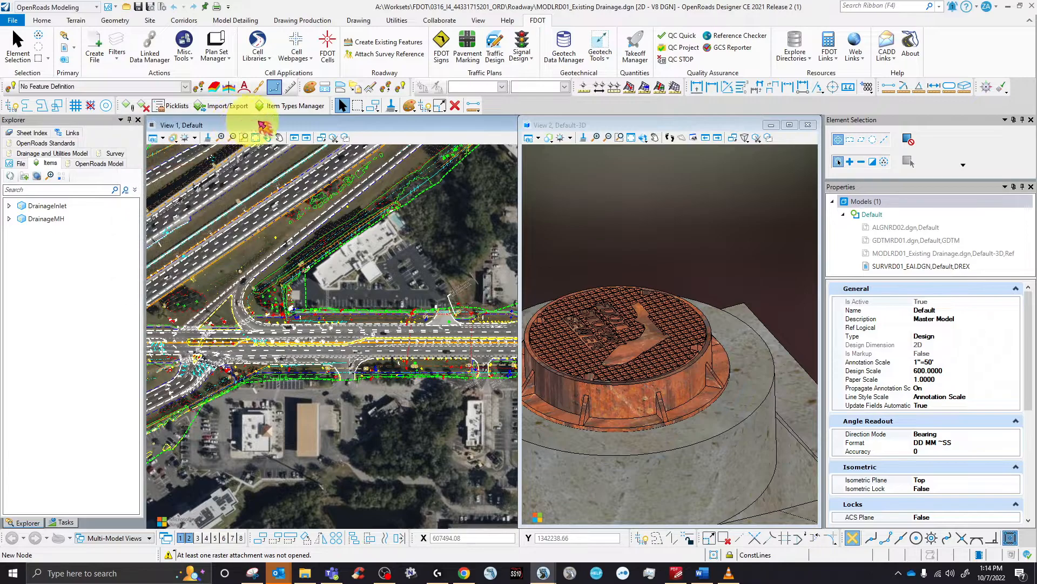
{"action": "double_click", "coordinate": [305, 125]}
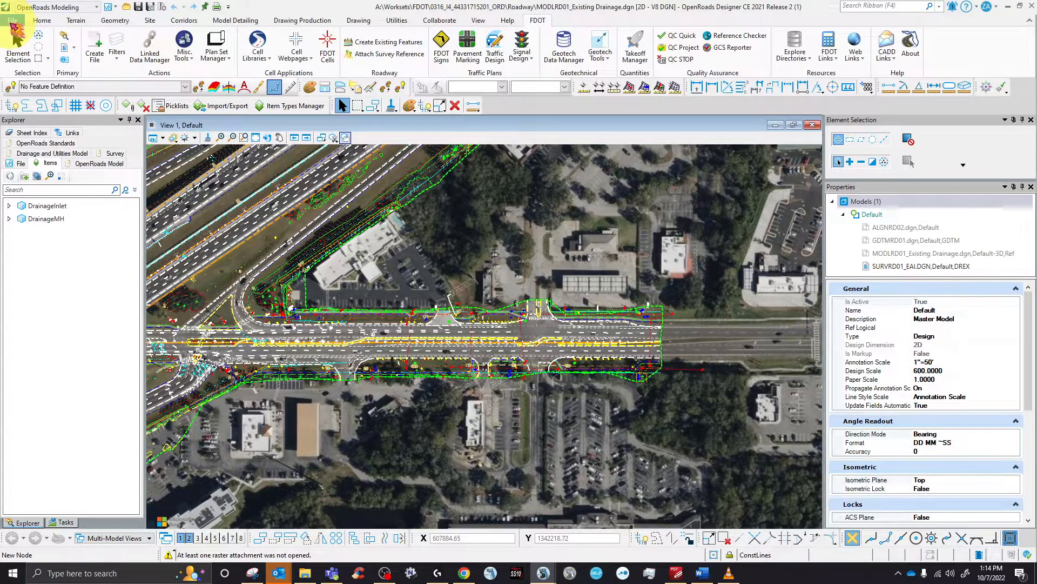
{"action": "left_click", "coordinate": [95, 49]}
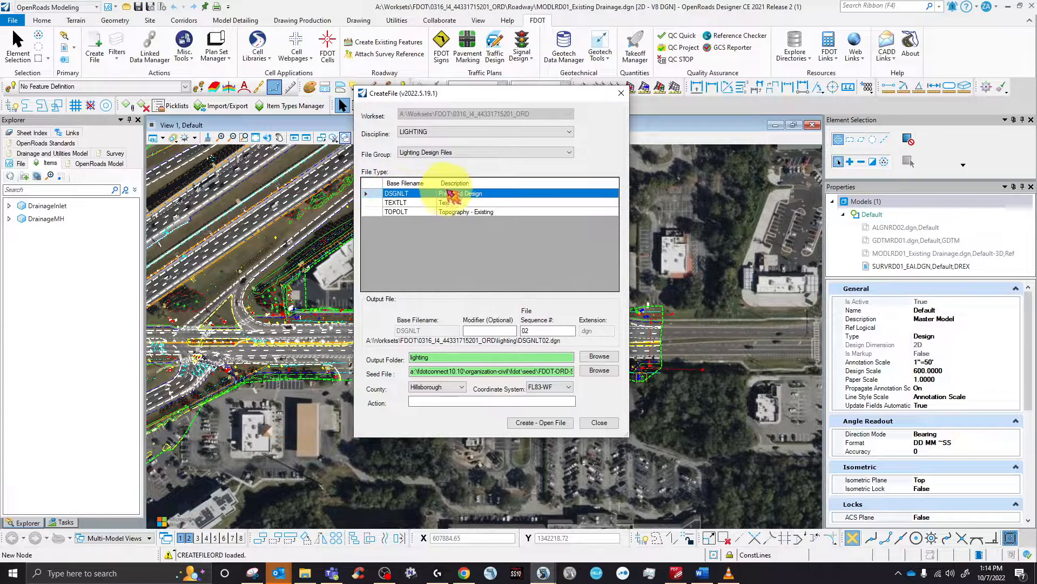
{"action": "left_click", "coordinate": [535, 423]}
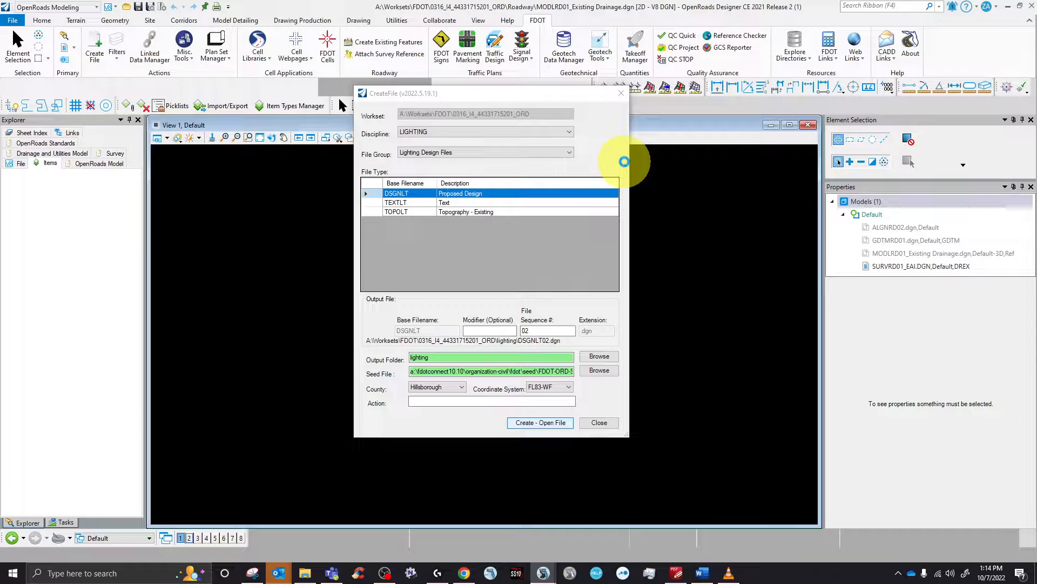
- Open the Cursor Highlighter settings and turn on a magenta left-click highlight
{"action": "left_click", "coordinate": [898, 573]}
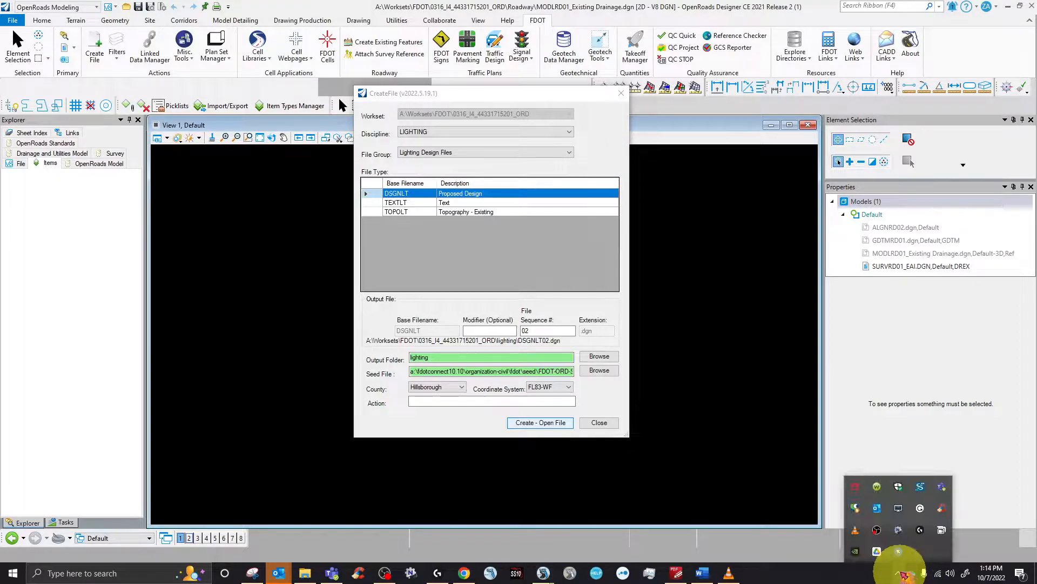
{"action": "right_click", "coordinate": [899, 550]}
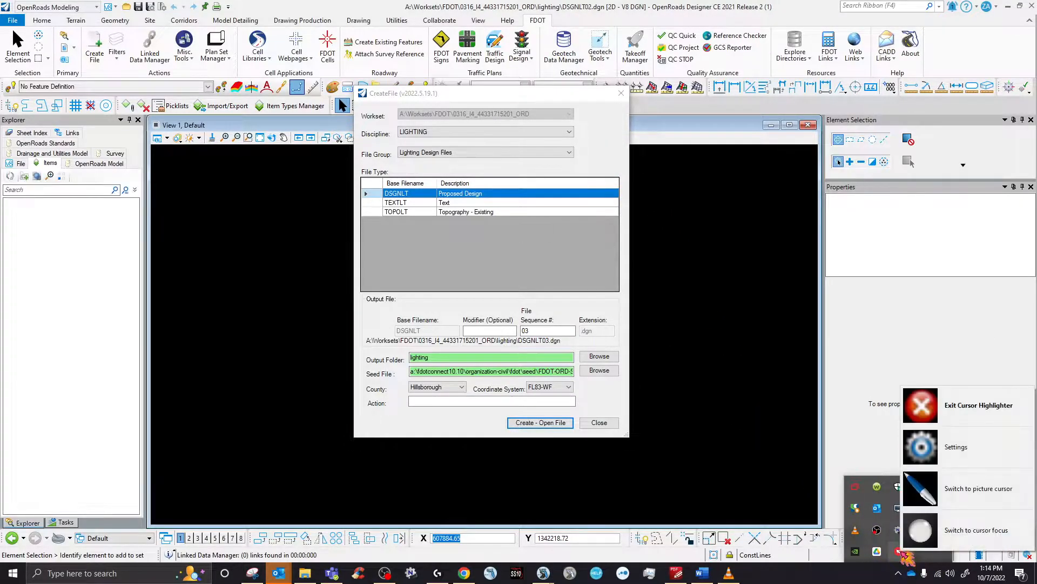
{"action": "left_click", "coordinate": [967, 447]}
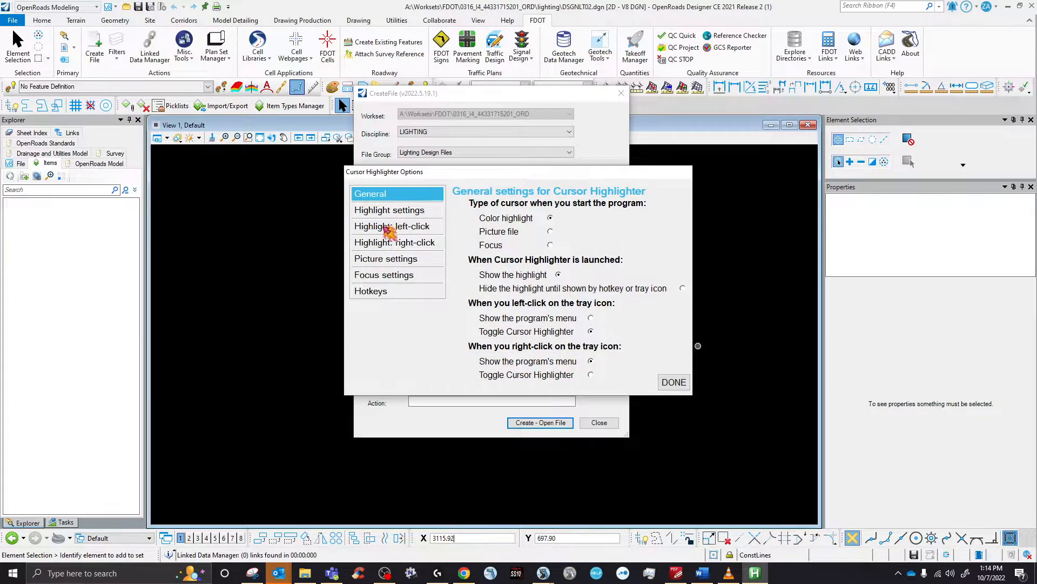
{"action": "left_click", "coordinate": [391, 229]}
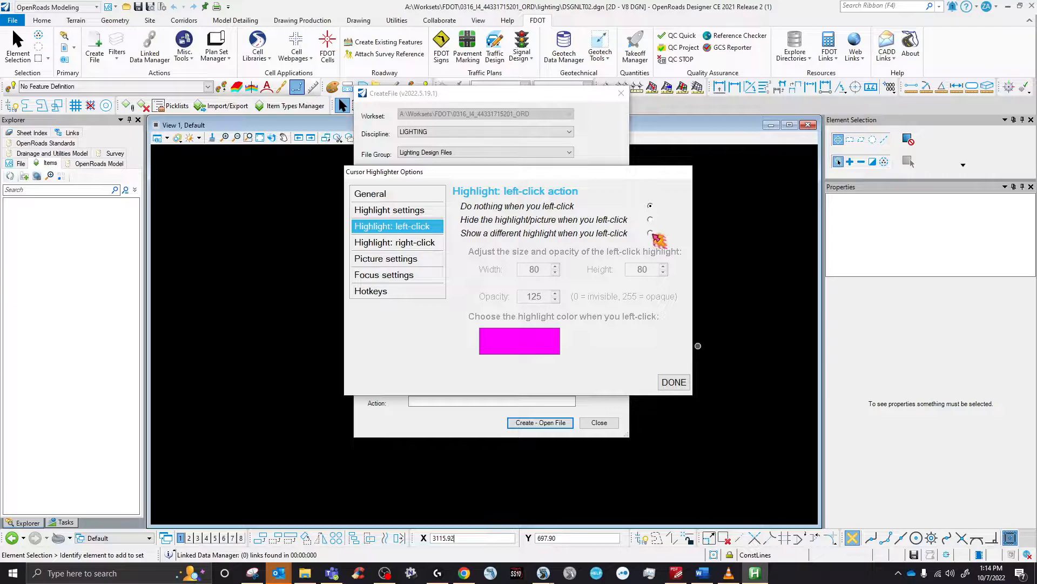
{"action": "left_click", "coordinate": [650, 233]}
- Turn on the right-click highlight and set its colour to cyan
{"action": "left_click", "coordinate": [395, 242]}
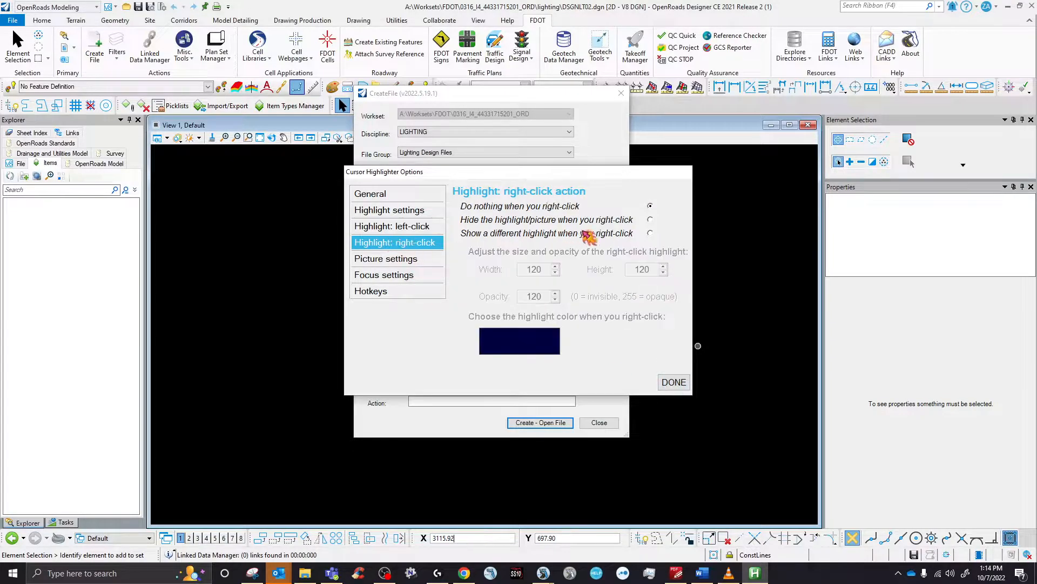
{"action": "left_click", "coordinate": [650, 233]}
{"action": "left_click", "coordinate": [550, 347]}
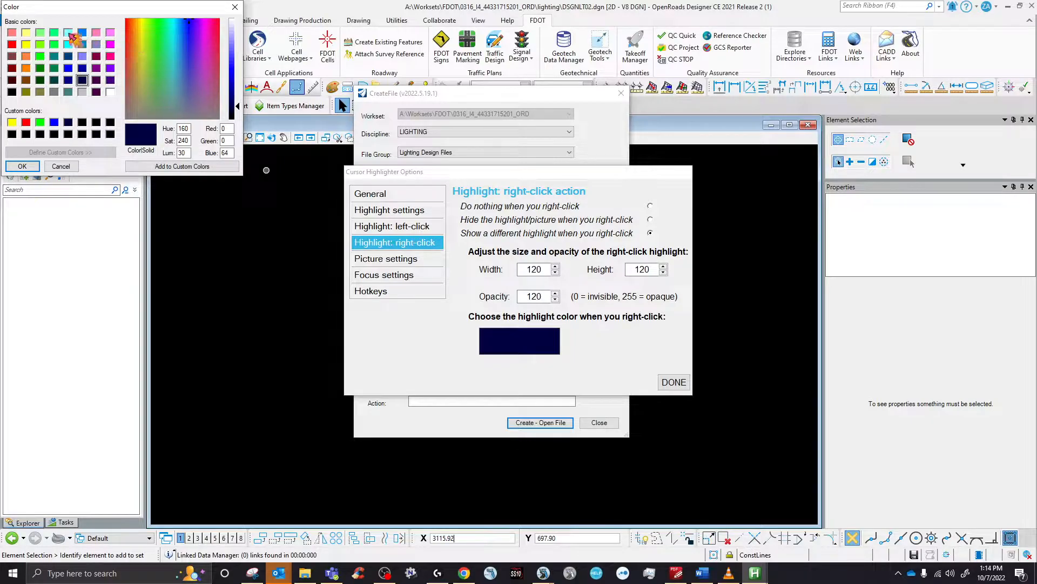
{"action": "left_click", "coordinate": [55, 45]}
{"action": "left_click", "coordinate": [68, 44]}
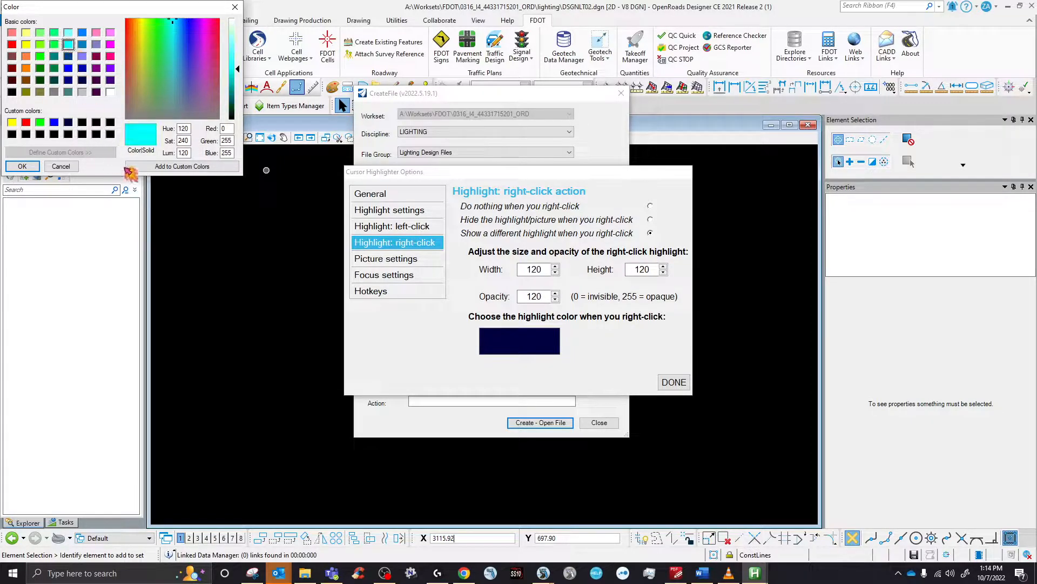
{"action": "left_click", "coordinate": [21, 166]}
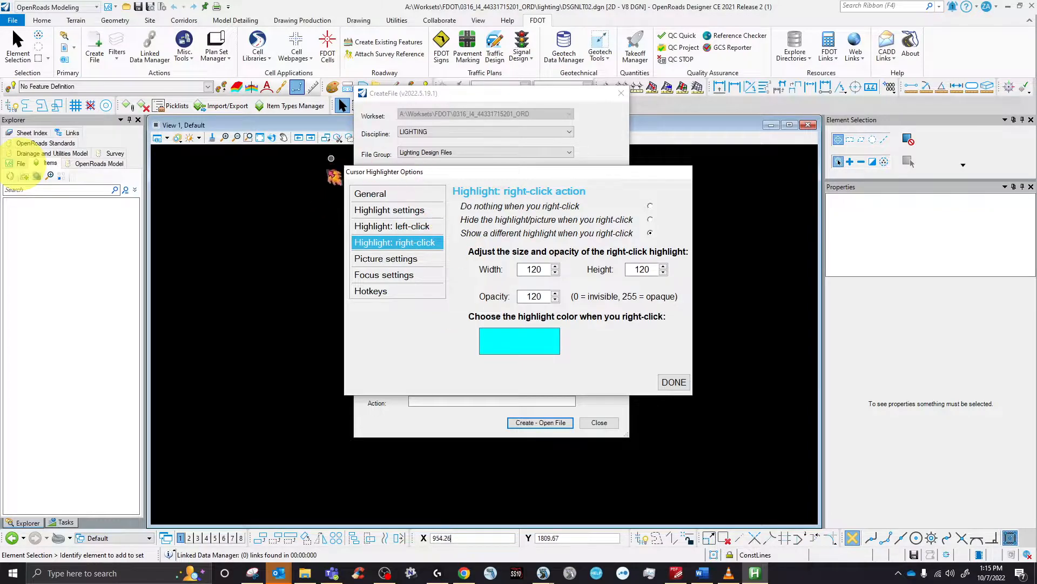
- Close the Cursor Highlighter settings and the CreateFile dialog
{"action": "left_click", "coordinate": [406, 222]}
{"action": "left_click", "coordinate": [404, 213]}
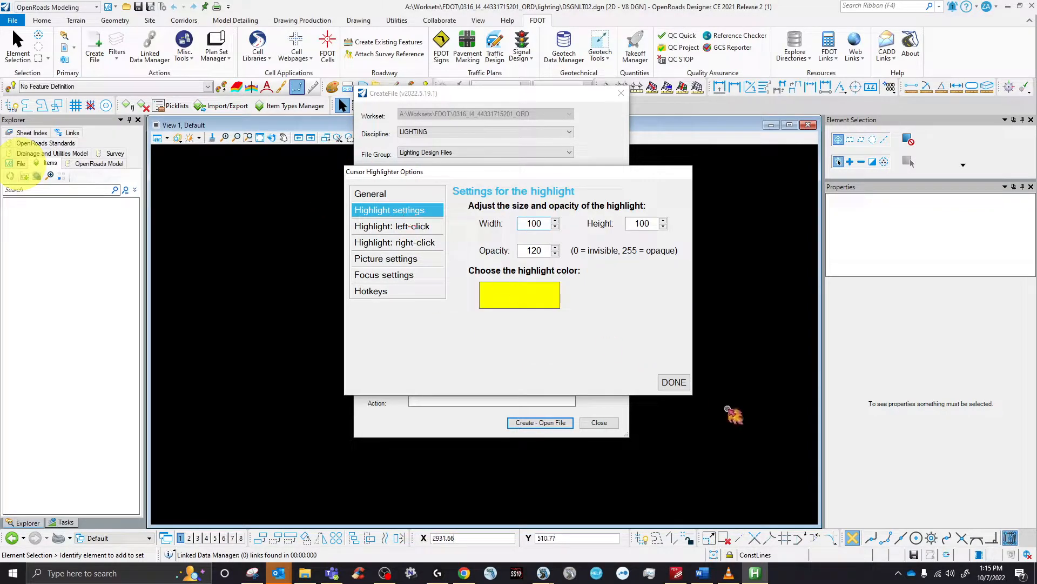
{"action": "left_click", "coordinate": [674, 383]}
{"action": "left_click", "coordinate": [599, 422]}
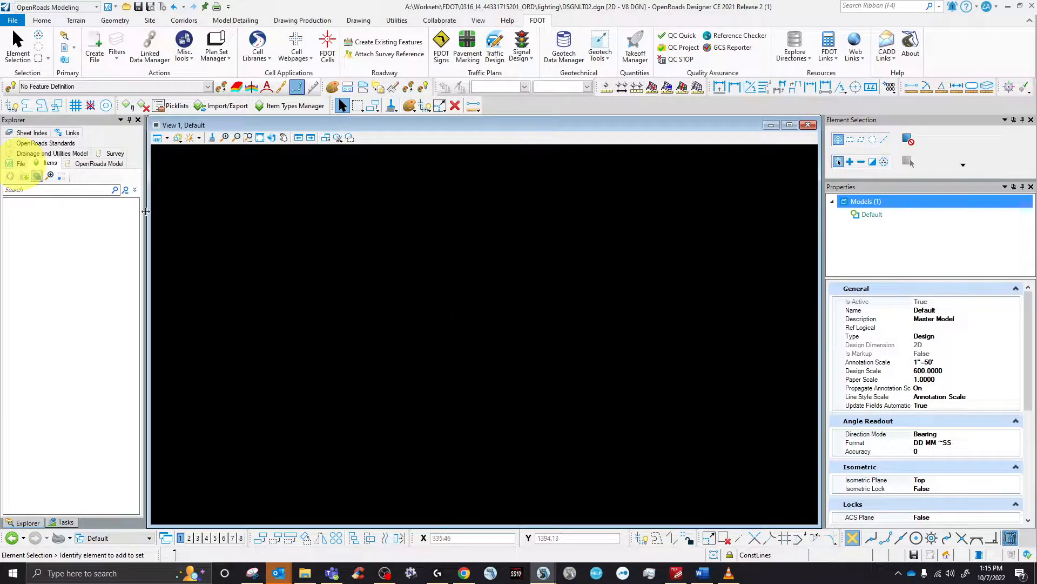
- Test the right-click and left-click highlights in the empty DSGNLT02.dgn view
{"action": "left_click", "coordinate": [899, 573]}
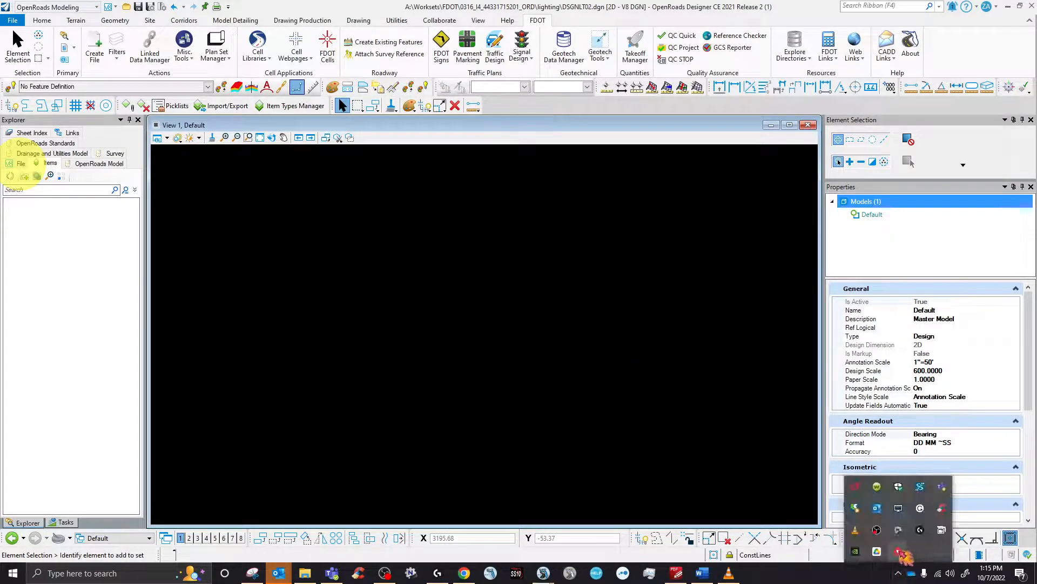
{"action": "left_click", "coordinate": [591, 384]}
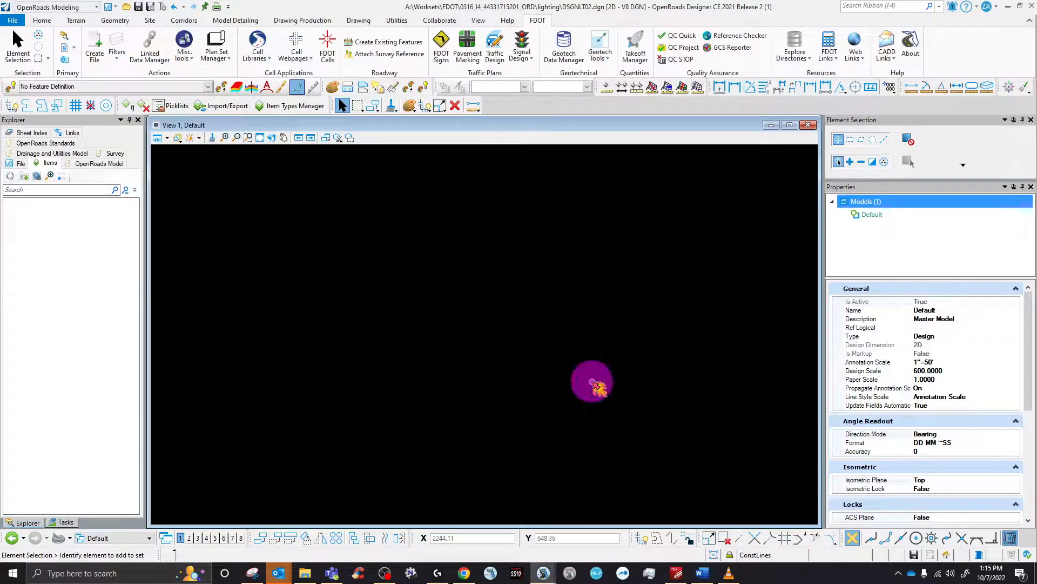
{"action": "right_click", "coordinate": [439, 299]}
{"action": "right_click", "coordinate": [438, 299]}
{"action": "right_click", "coordinate": [438, 299]}
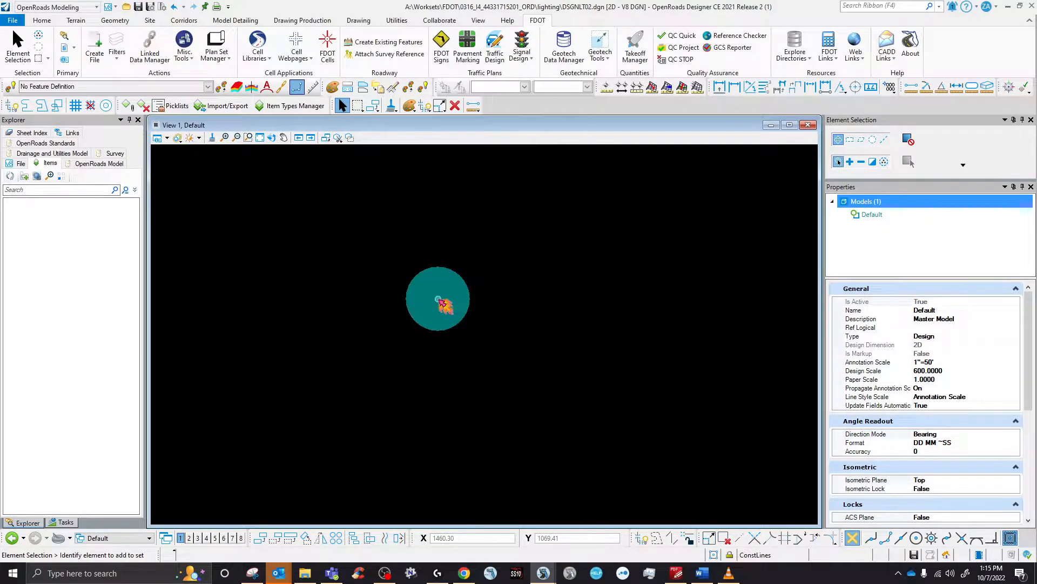
{"action": "left_click", "coordinate": [378, 311]}
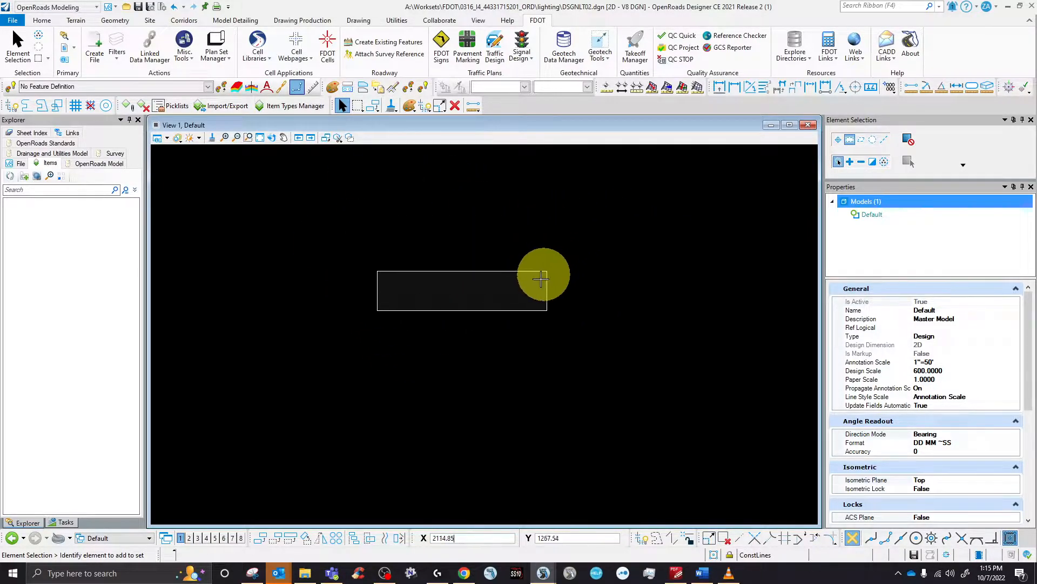
{"action": "left_click", "coordinate": [544, 275]}
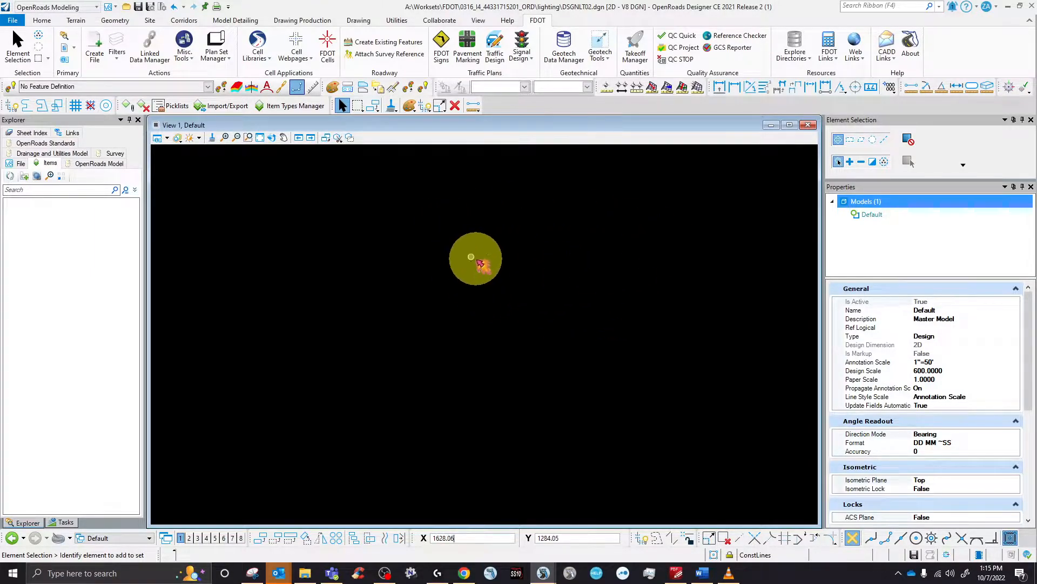
- Switch on the Cursor Highlighter focus spotlight and move the Item Types toolbar to a new spot
{"action": "left_click", "coordinate": [898, 572]}
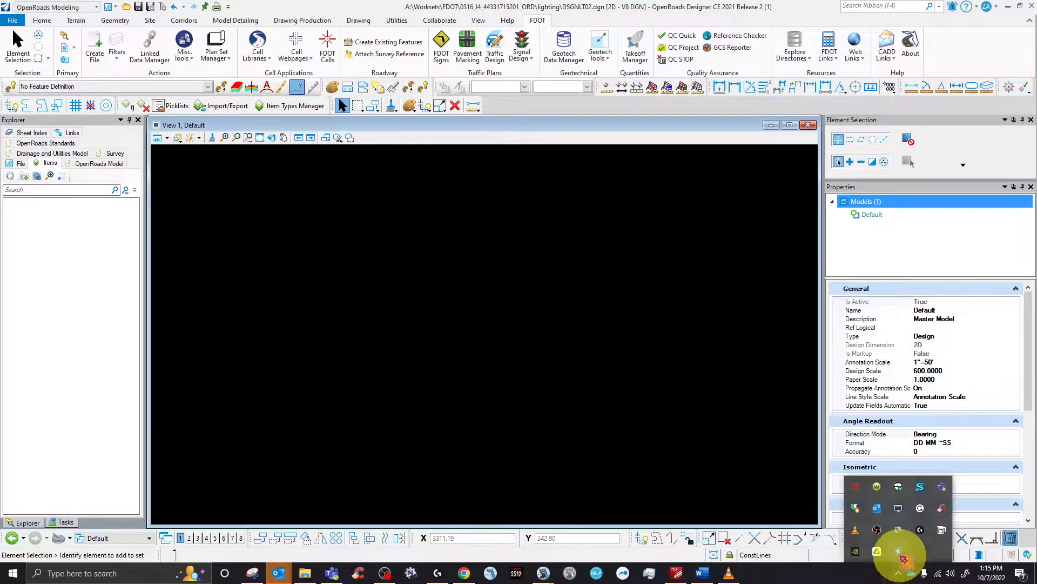
{"action": "right_click", "coordinate": [901, 550]}
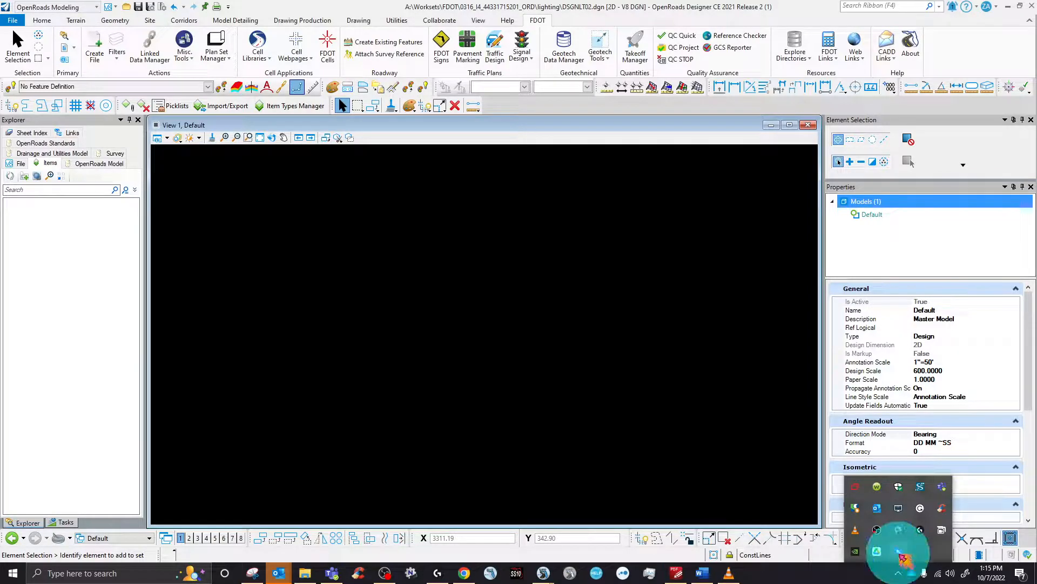
{"action": "left_click", "coordinate": [924, 536]}
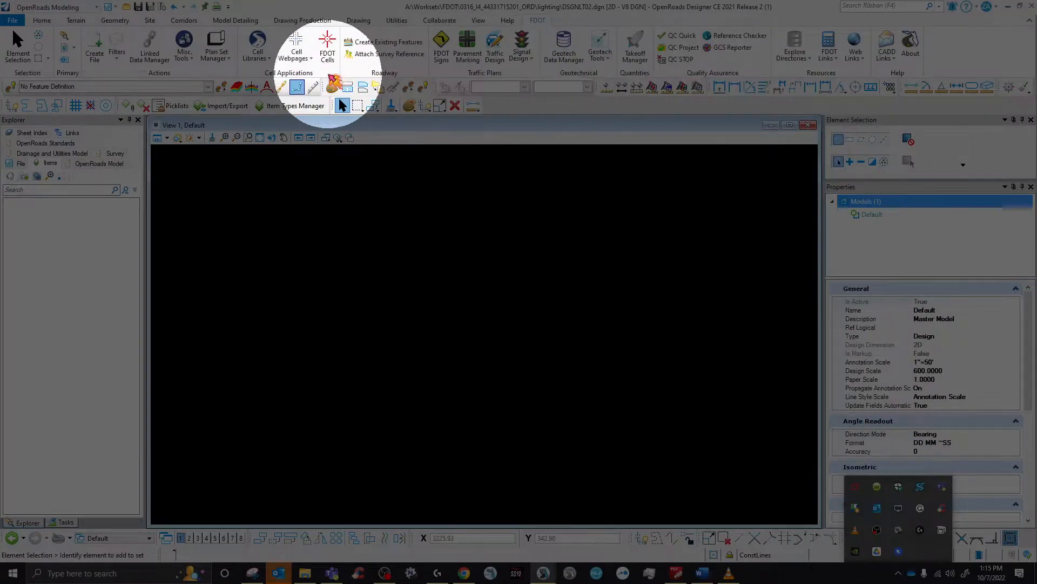
{"action": "left_click", "coordinate": [400, 273]}
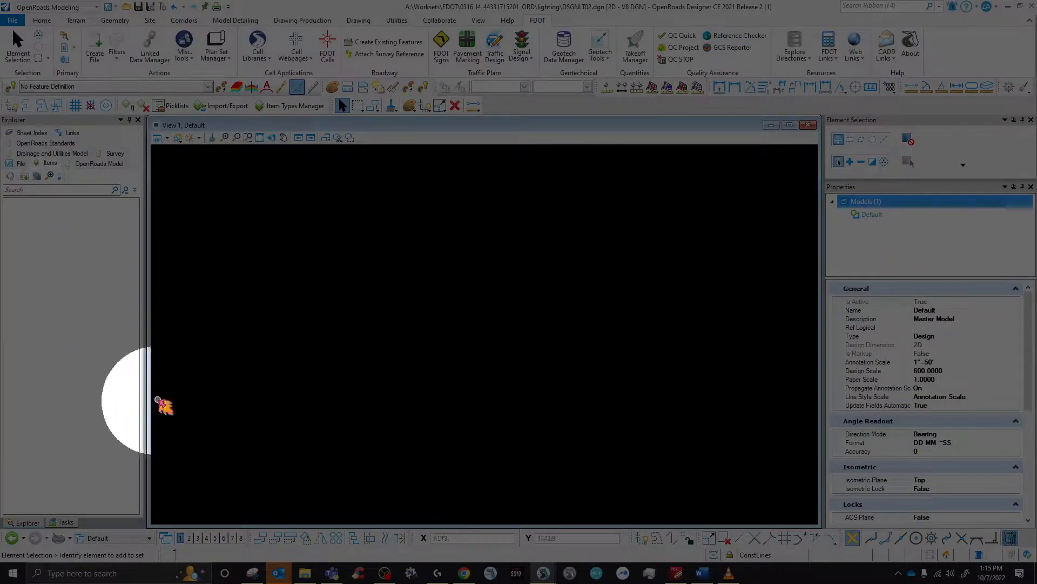
{"action": "left_click", "coordinate": [899, 573]}
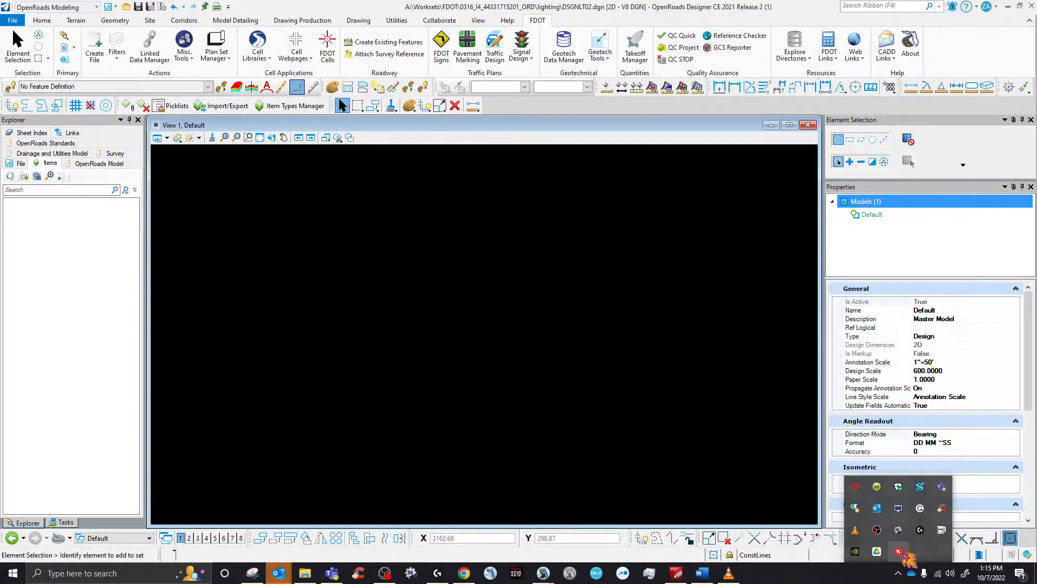
{"action": "left_click", "coordinate": [345, 287]}
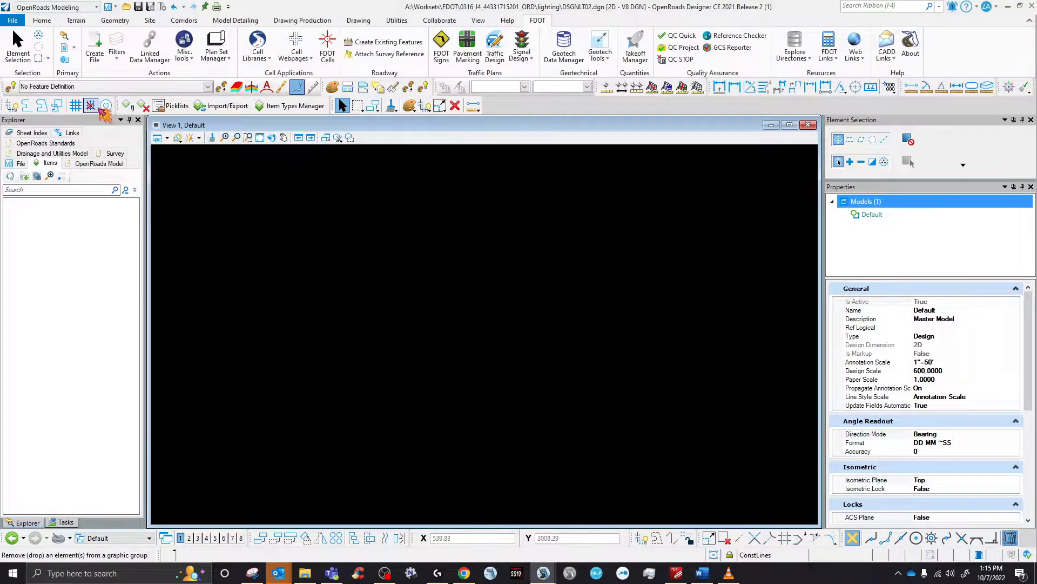
{"action": "left_click_drag", "start_coordinate": [117, 105], "coordinate": [281, 112]}
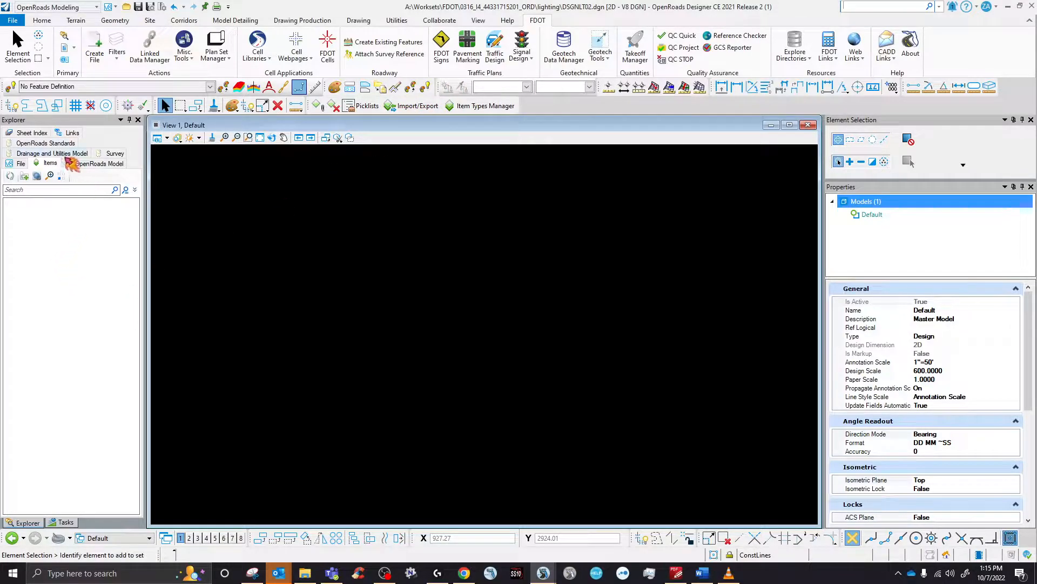
- Switch the interface layout mode to Ribbon
{"action": "left_click", "coordinate": [116, 7]}
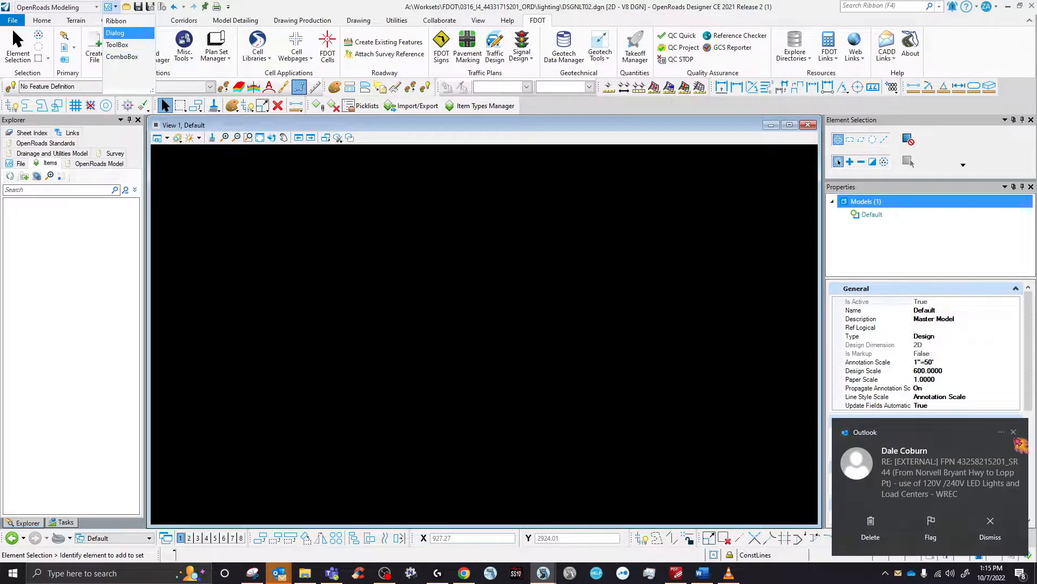
{"action": "left_click", "coordinate": [1013, 432]}
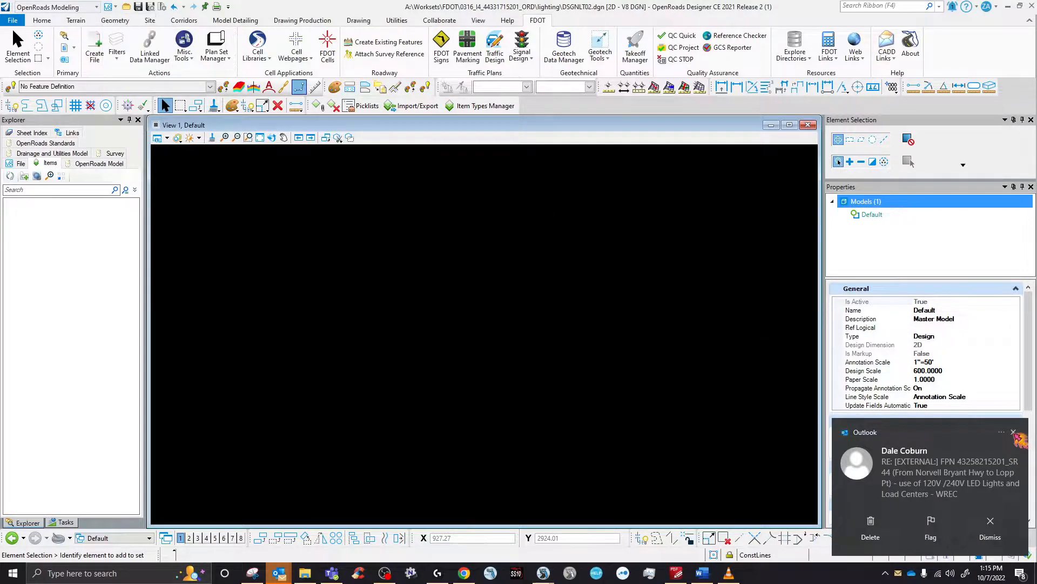
{"action": "left_click", "coordinate": [116, 7]}
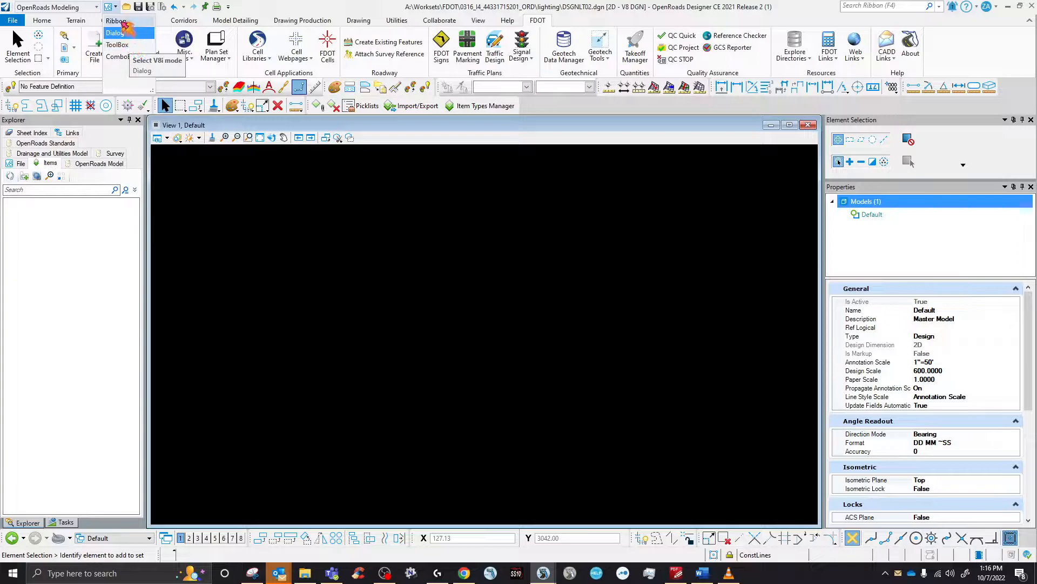
{"action": "left_click", "coordinate": [125, 23]}
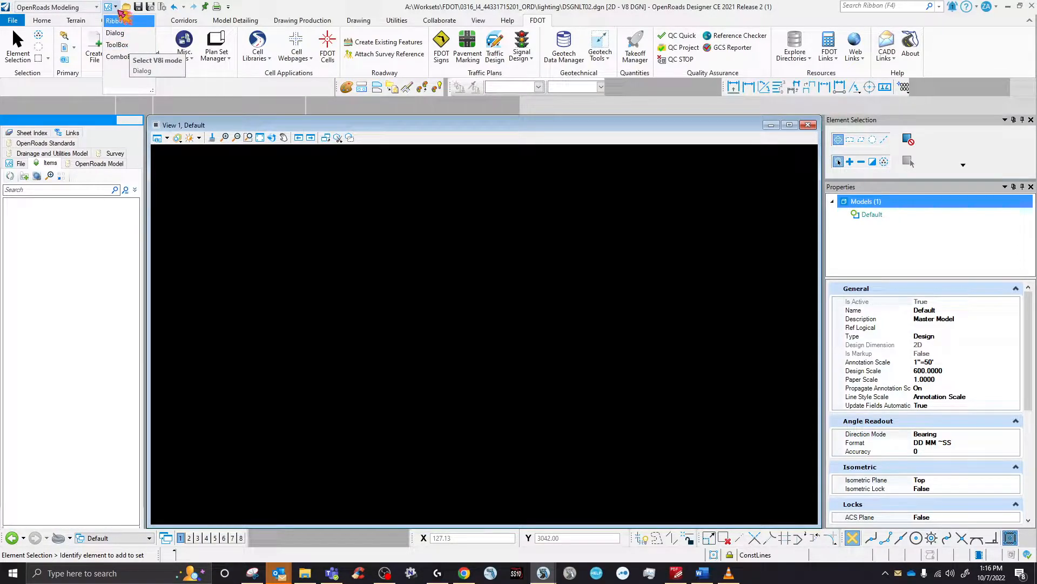
{"action": "left_click", "coordinate": [119, 18]}
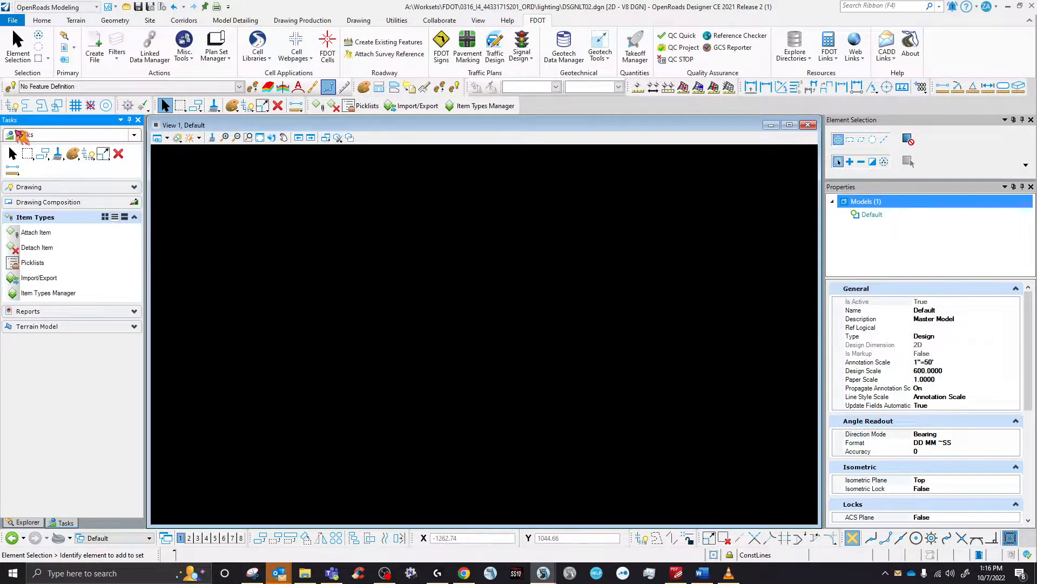
- Float the Tasks panel, expand Drawing and Item Types, then close it and show Explorer's Items
{"action": "left_click_drag", "start_coordinate": [27, 127], "coordinate": [73, 310]}
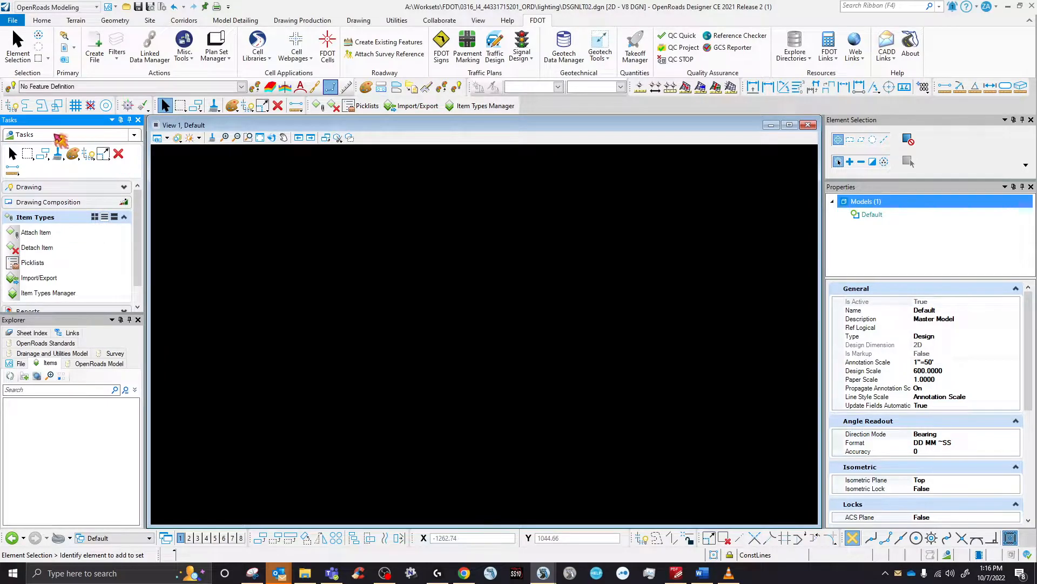
{"action": "left_click", "coordinate": [65, 186]}
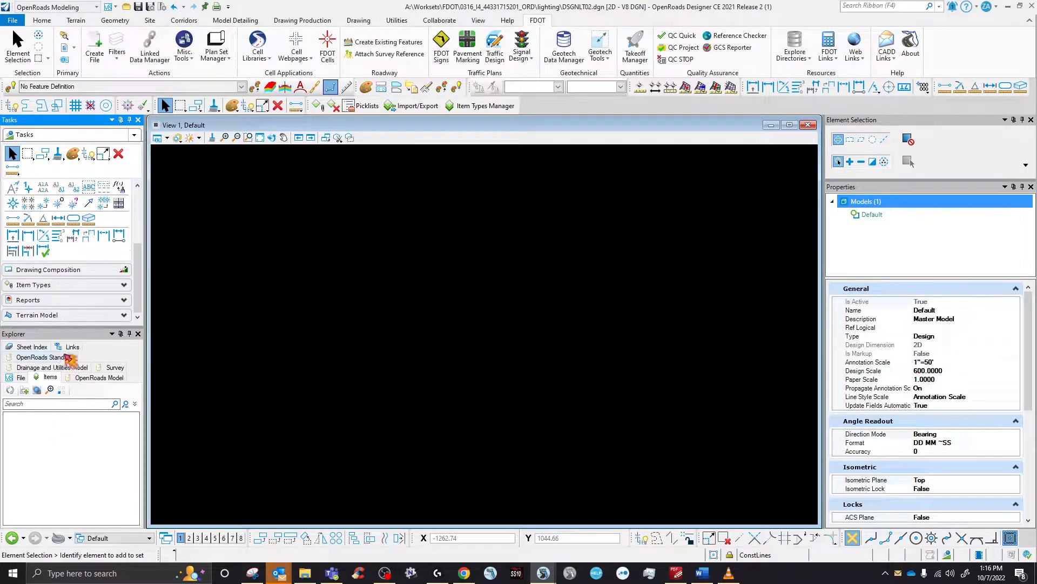
{"action": "left_click", "coordinate": [60, 286]}
{"action": "scroll", "coordinate": [72, 301], "scroll_direction": "up", "scroll_amount": 1}
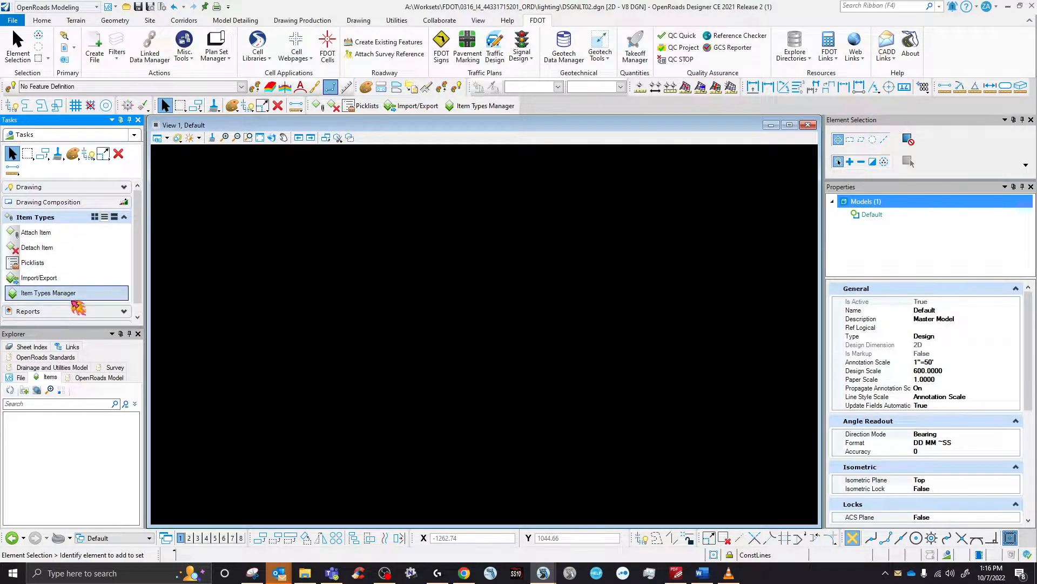
{"action": "left_click", "coordinate": [138, 120]}
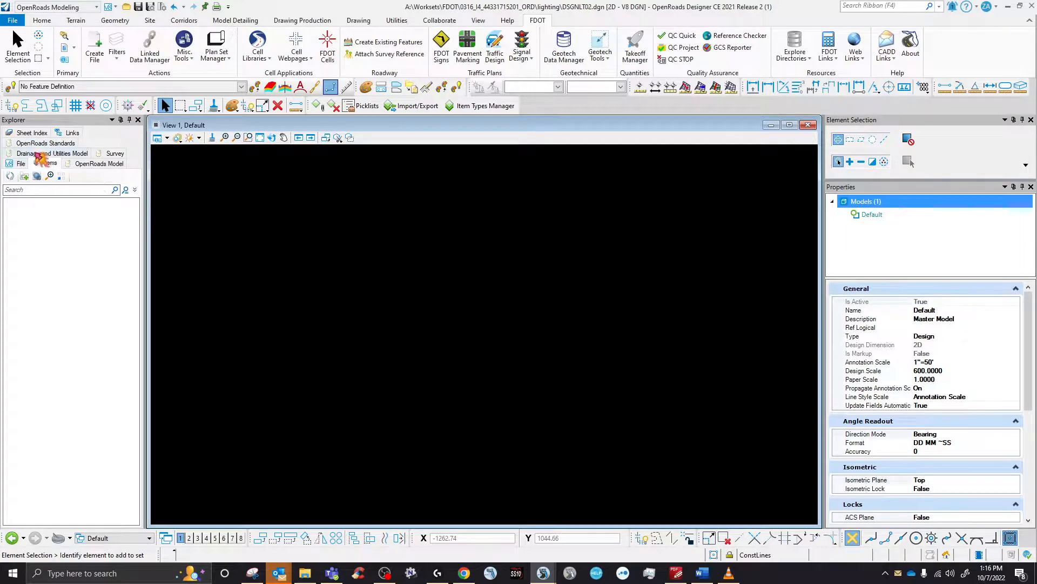
{"action": "left_click", "coordinate": [48, 165]}
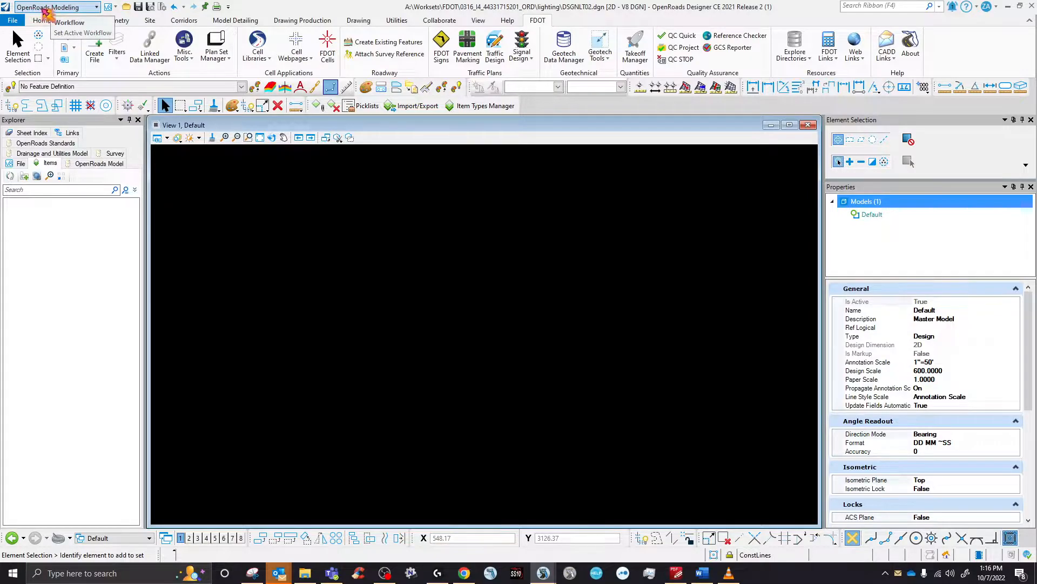
- Try opening Asset Manager under Utilities, then show the Drawing tab tools
{"action": "left_click", "coordinate": [398, 21]}
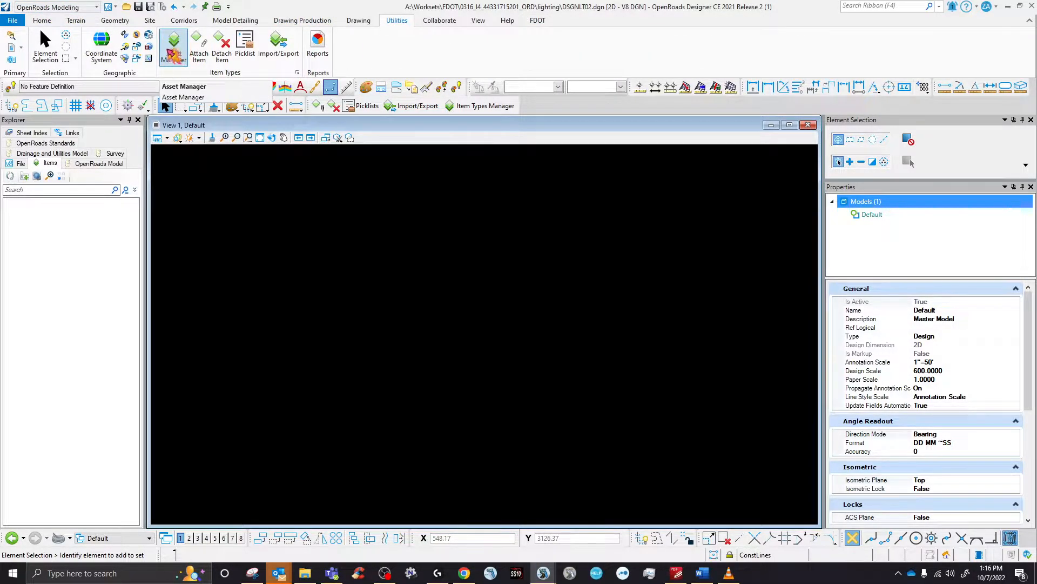
{"action": "left_click", "coordinate": [172, 55]}
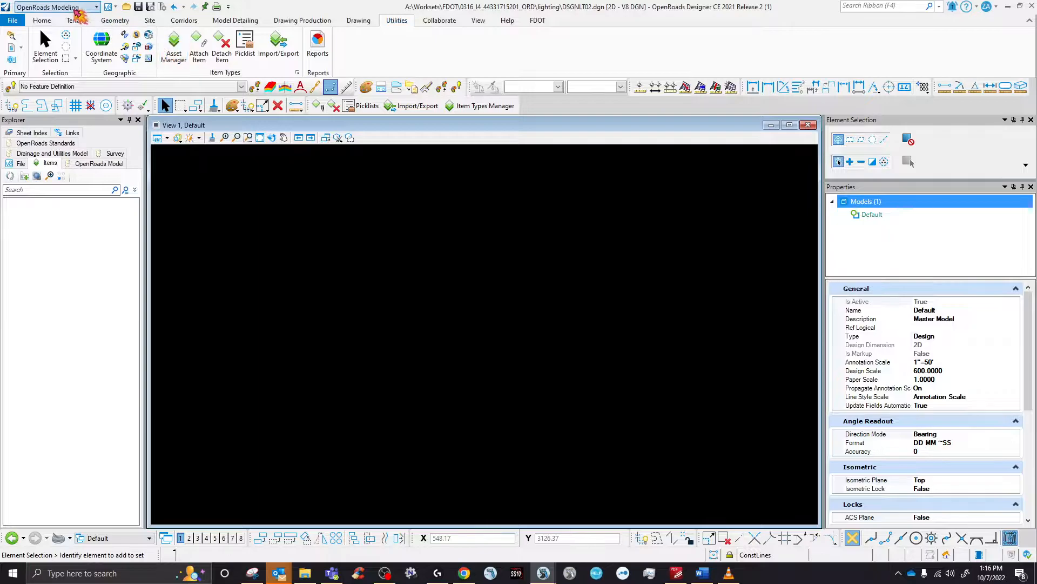
{"action": "left_click", "coordinate": [360, 22]}
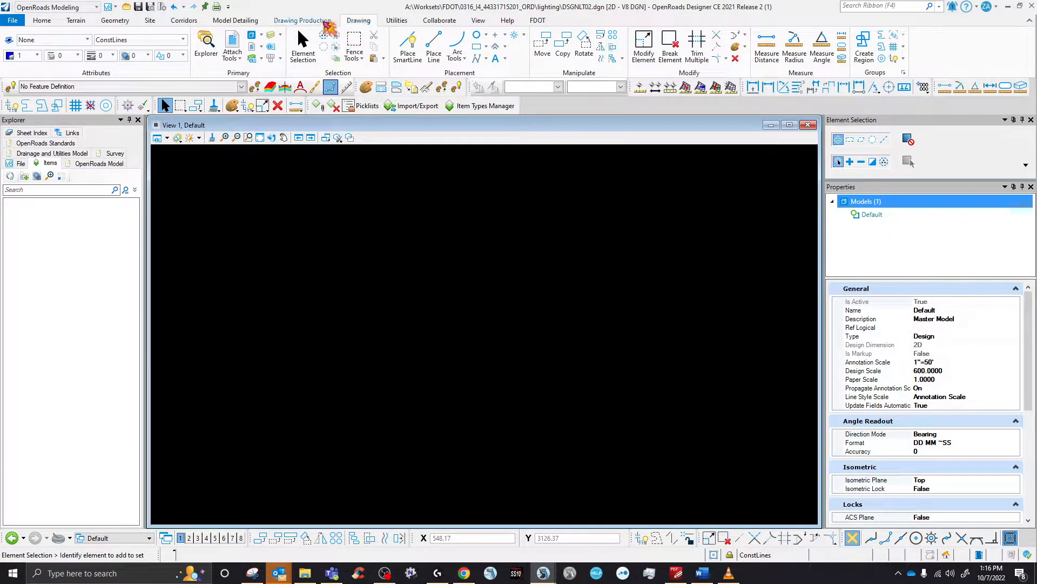
- Switch the workflow to Drawing and back to OpenRoads Modeling
{"action": "left_click", "coordinate": [54, 7]}
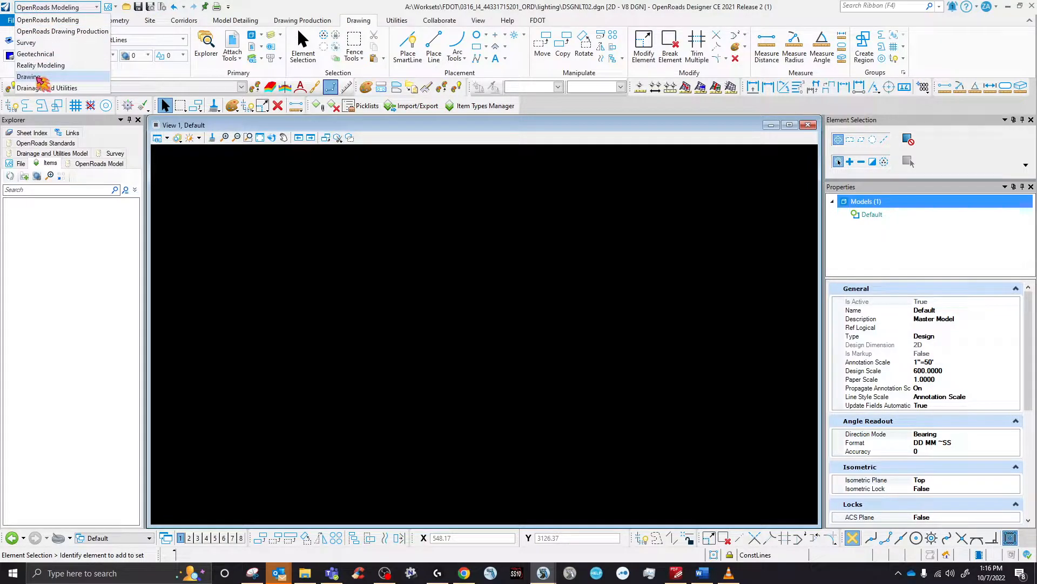
{"action": "left_click", "coordinate": [39, 78]}
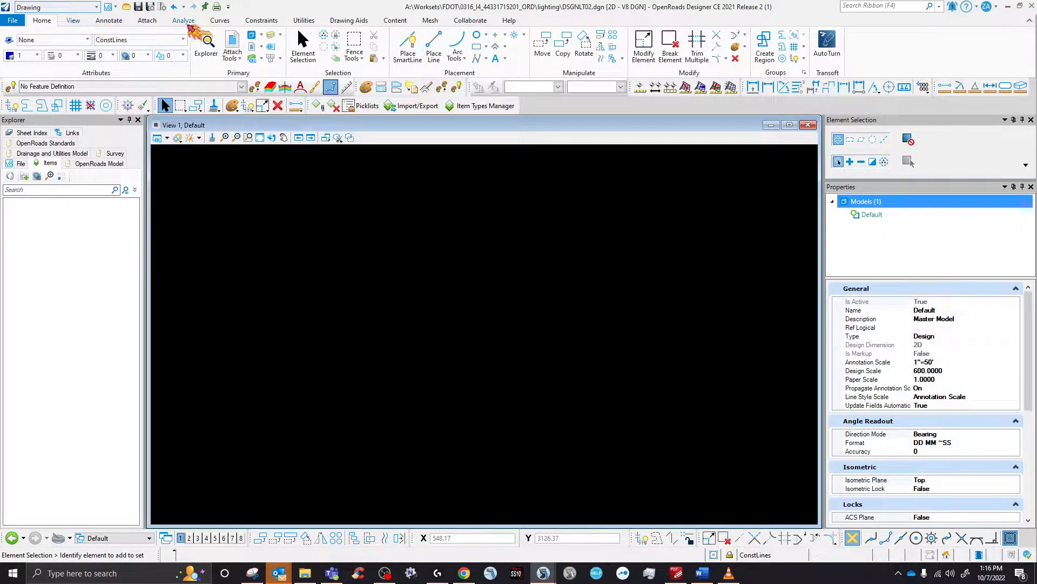
{"action": "left_click", "coordinate": [49, 8]}
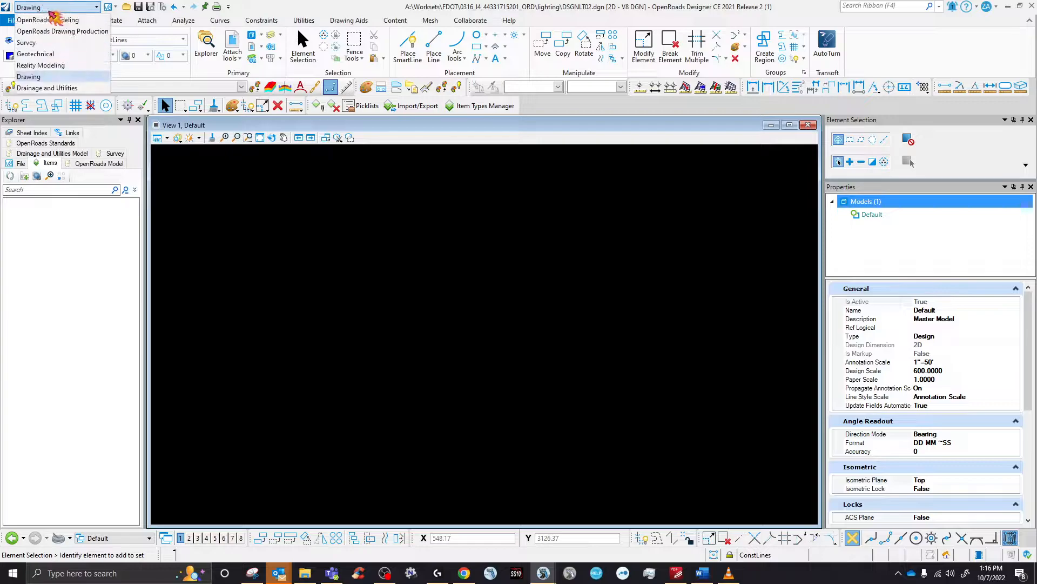
{"action": "left_click", "coordinate": [54, 20]}
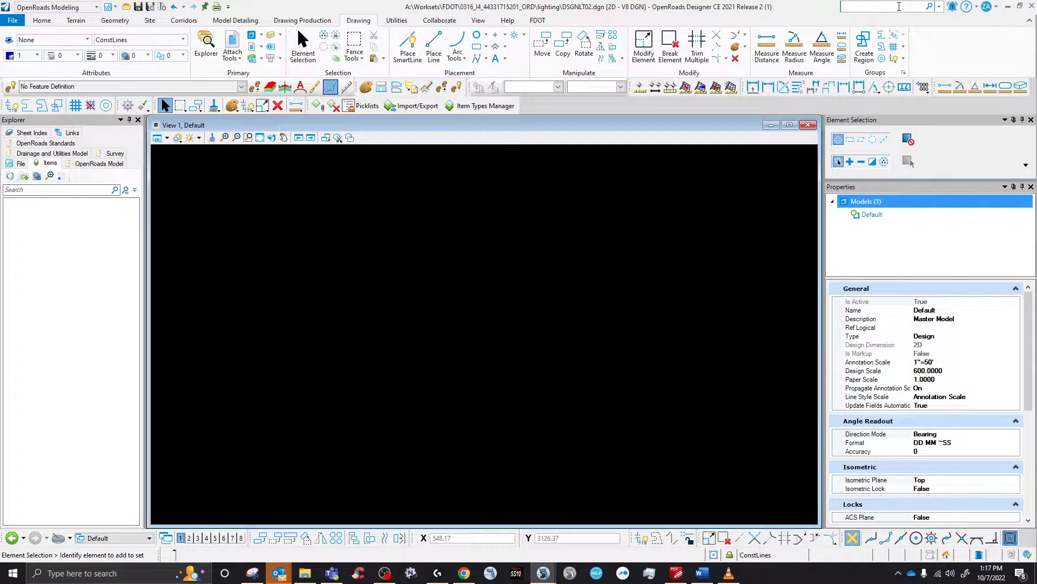
- Search the ribbon for 'asse', dismiss the results, and start the line placement tool
{"action": "type", "text": "ass"}
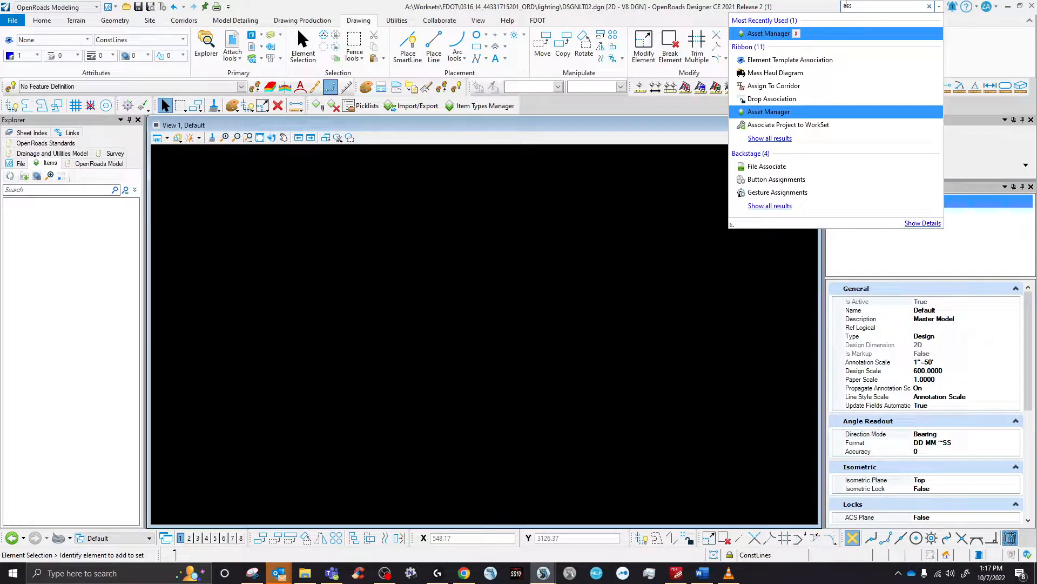
{"action": "type", "text": "et"}
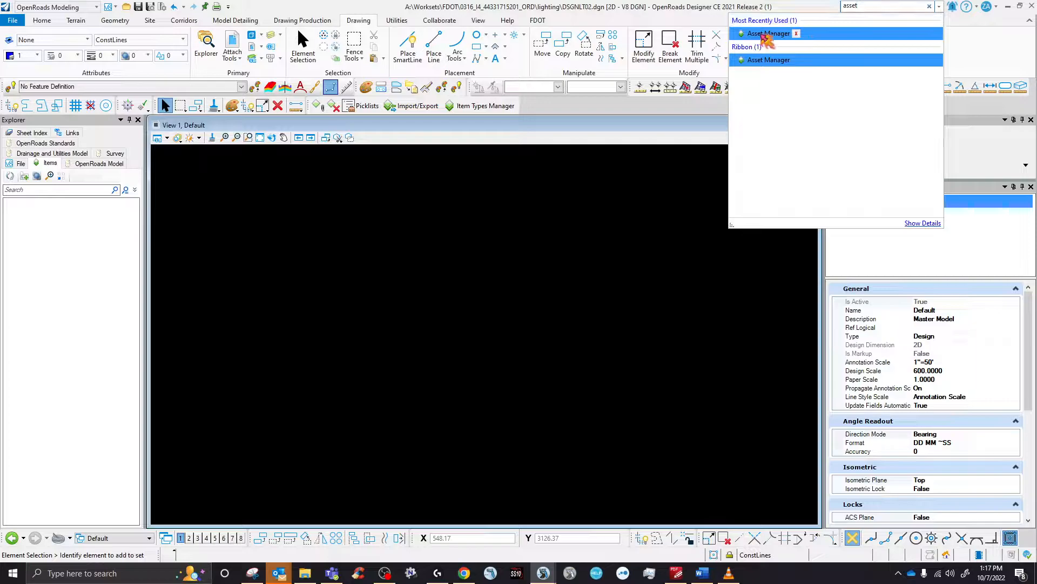
{"action": "mouse_move", "coordinate": [766, 36]}
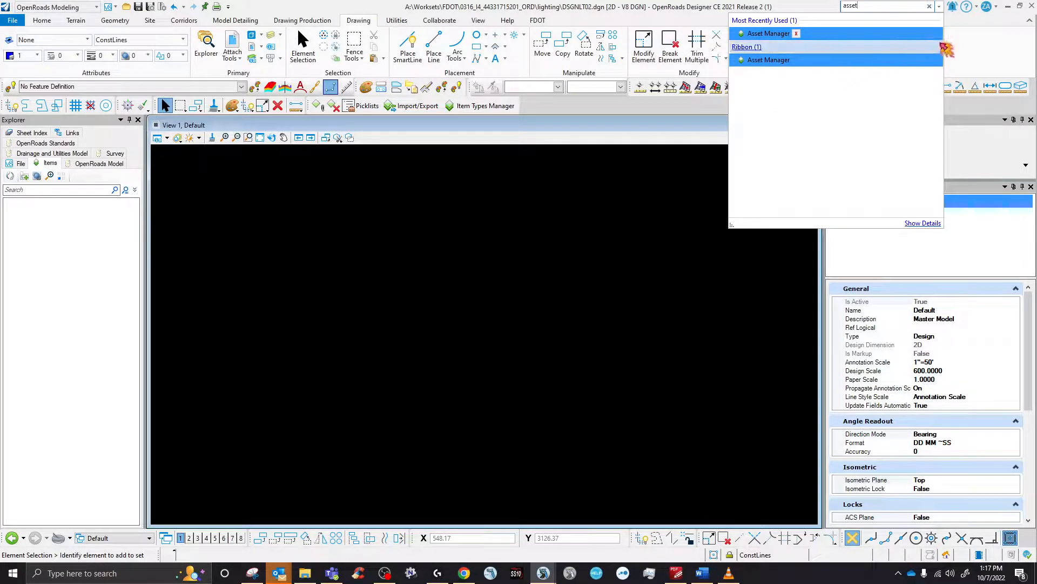
{"action": "left_click", "coordinate": [980, 47]}
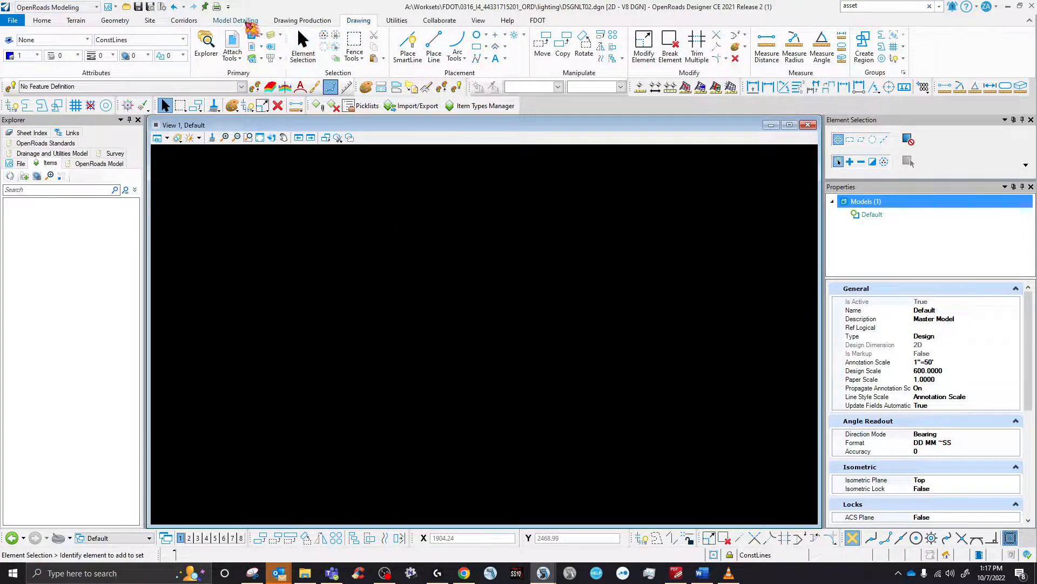
{"action": "left_click", "coordinate": [434, 43]}
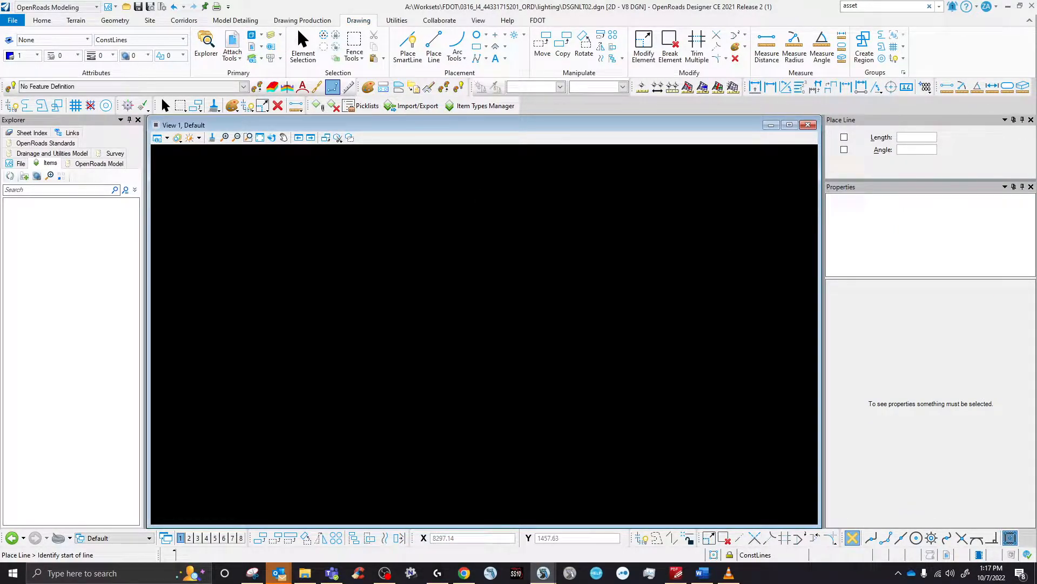
- Attach ALGNRD02.dgn from the Roadway folder as a coincident reference and fit the view
{"action": "left_click", "coordinate": [332, 229]}
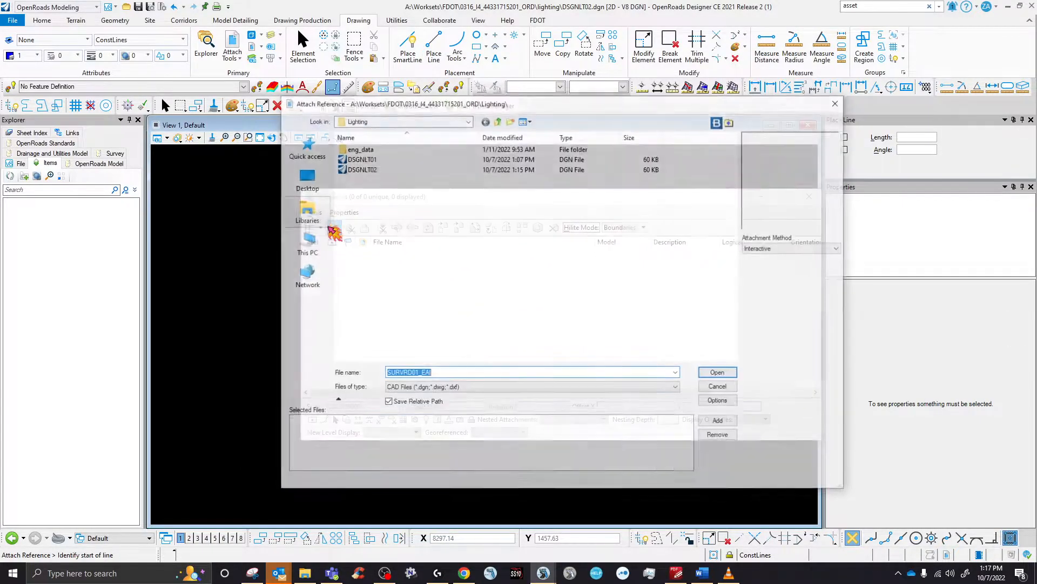
{"action": "left_click", "coordinate": [498, 122]}
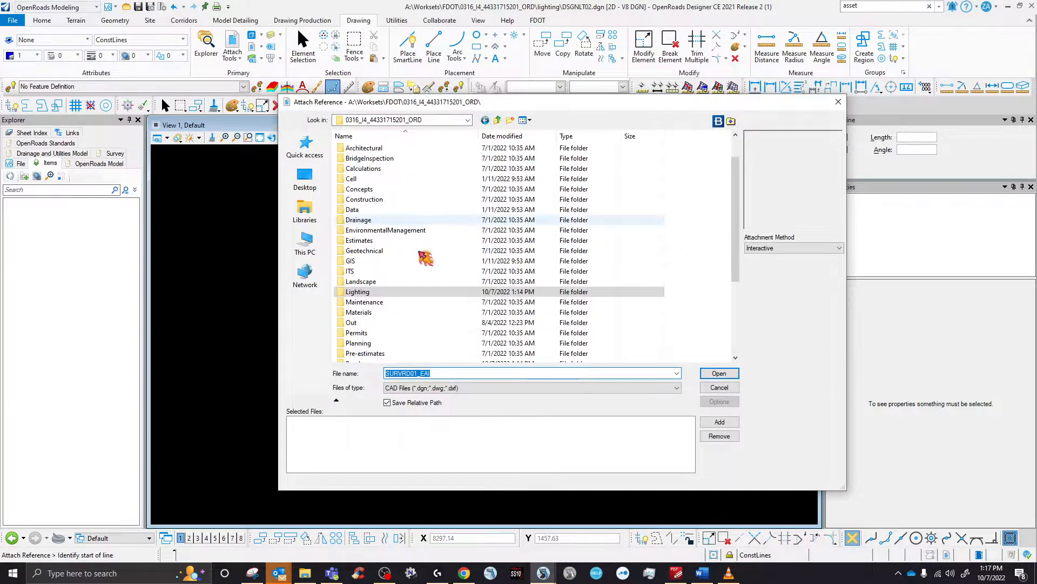
{"action": "scroll", "coordinate": [378, 265], "scroll_direction": "down", "scroll_amount": 3}
{"action": "double_click", "coordinate": [349, 274]}
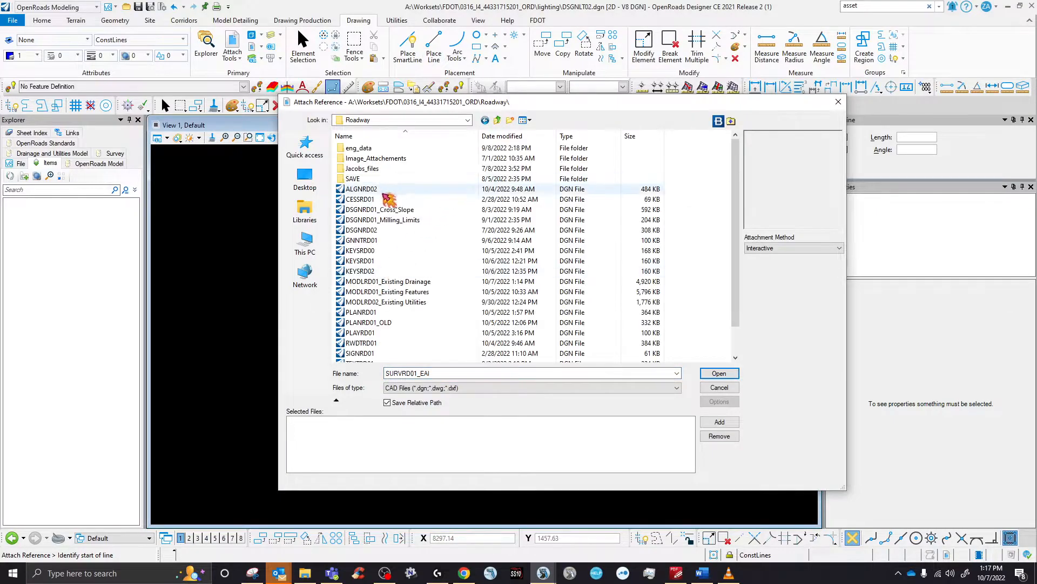
{"action": "left_click", "coordinate": [373, 190]}
{"action": "left_click", "coordinate": [719, 372]}
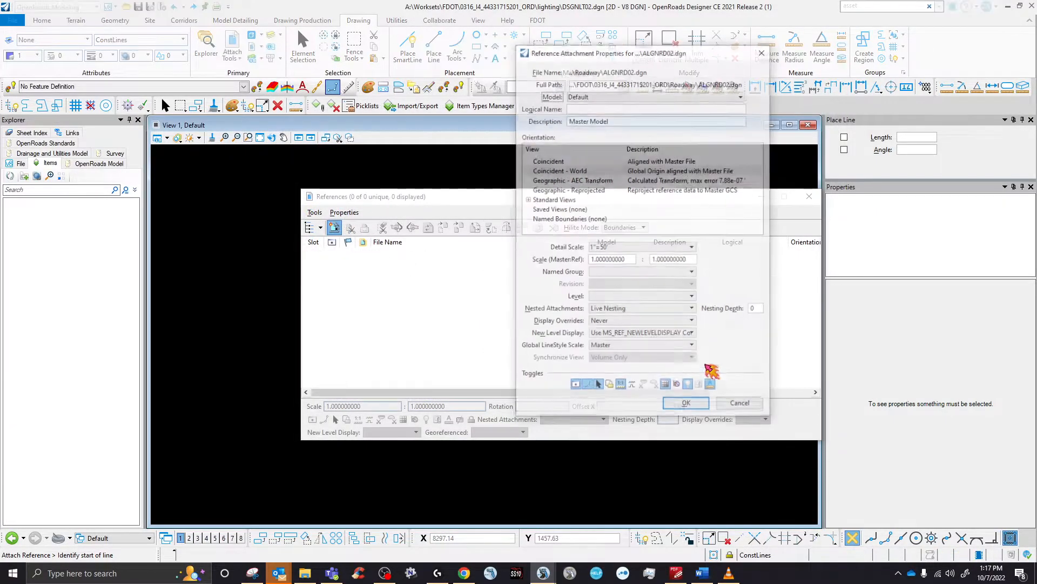
{"action": "left_click", "coordinate": [685, 401]}
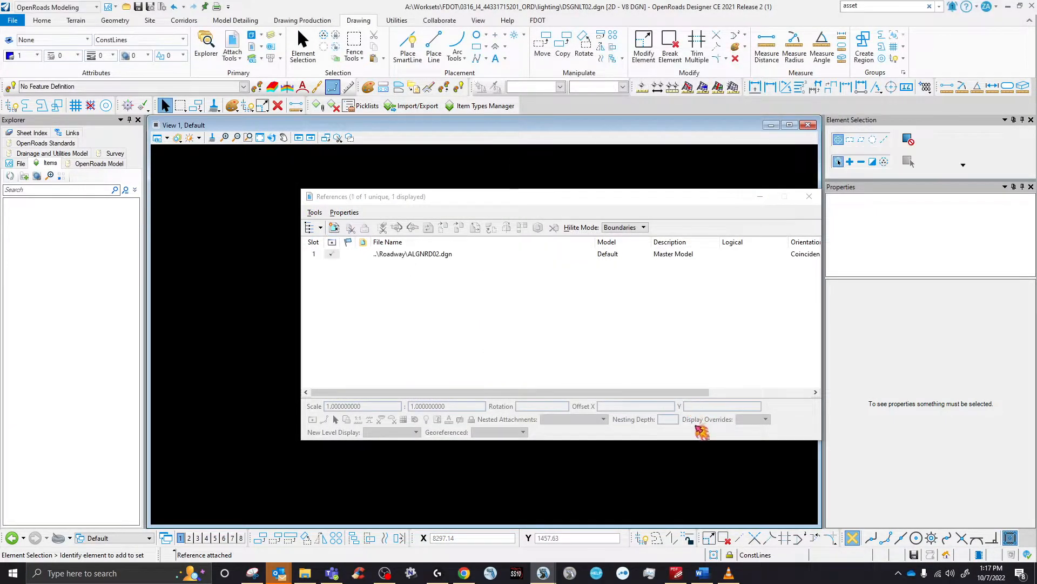
{"action": "left_click_drag", "start_coordinate": [580, 199], "coordinate": [1036, 330]}
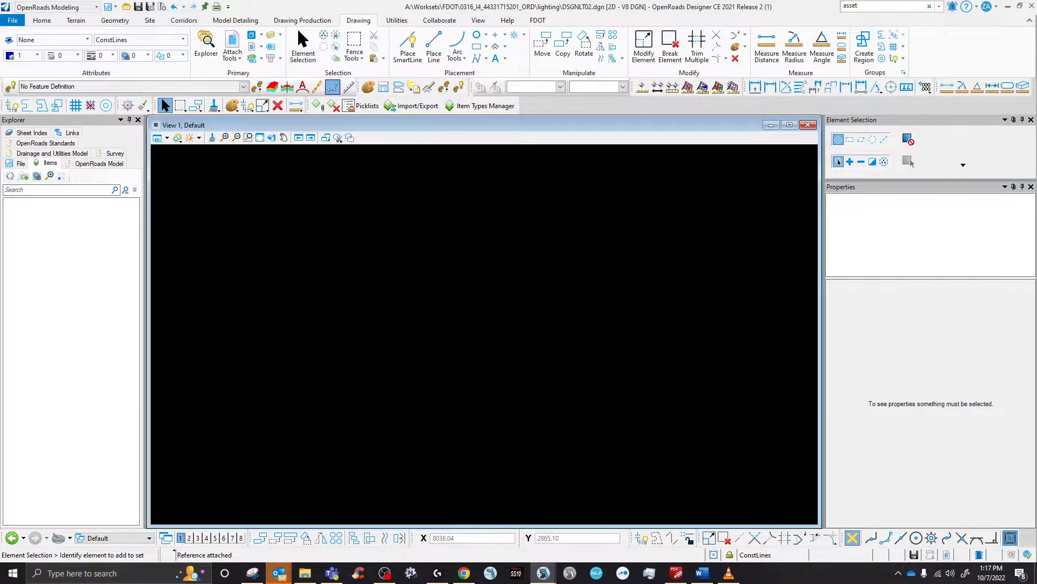
{"action": "left_click", "coordinate": [260, 137]}
- Fit and zoom the view to show the referenced ALGNRD02 alignments
{"action": "left_click", "coordinate": [343, 239]}
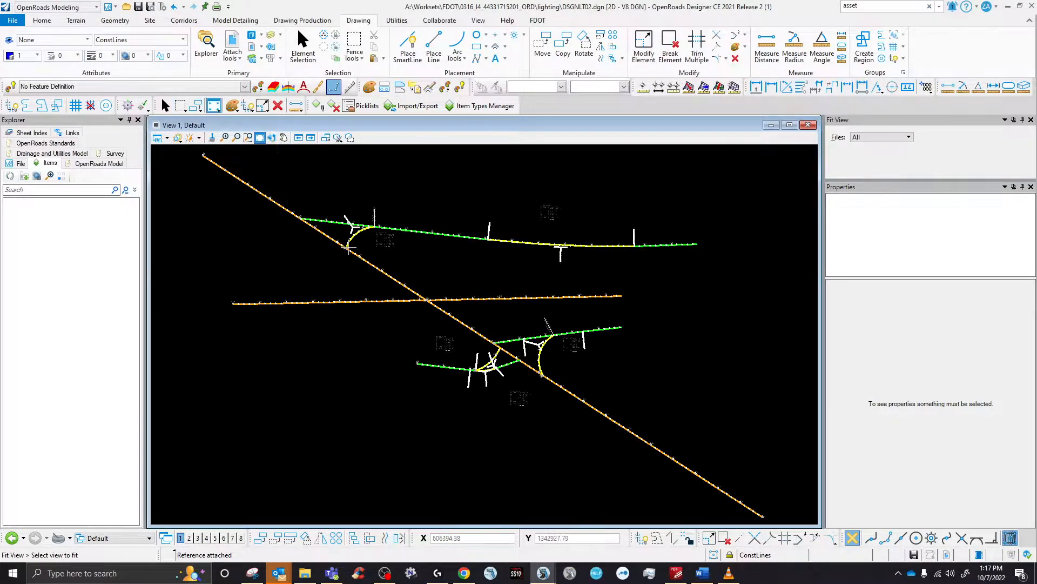
{"action": "scroll", "coordinate": [486, 330], "scroll_direction": "up", "scroll_amount": 3}
{"action": "scroll", "coordinate": [408, 324], "scroll_direction": "down", "scroll_amount": 1}
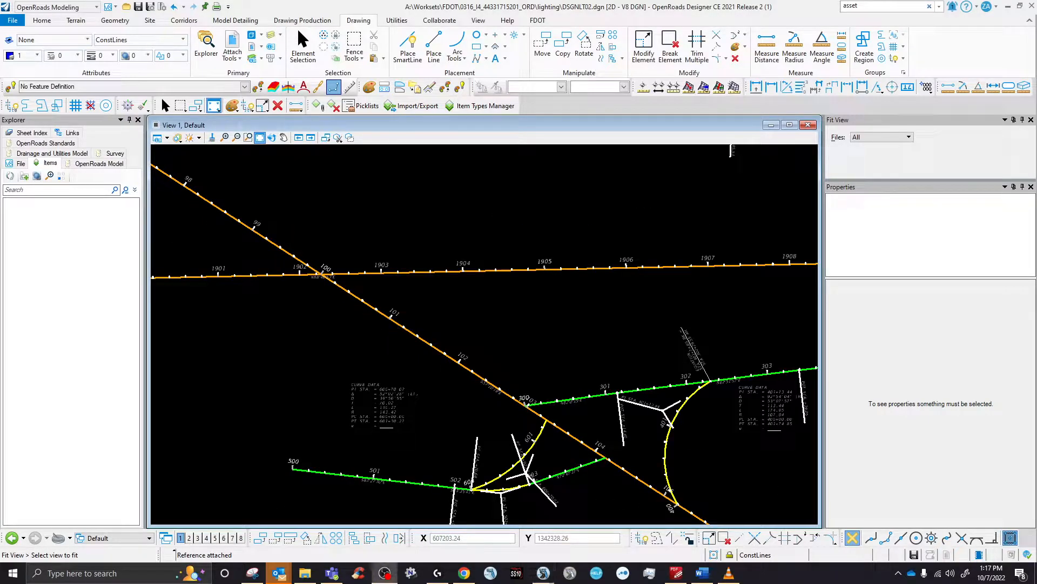
{"action": "scroll", "coordinate": [324, 276], "scroll_direction": "up", "scroll_amount": 4}
{"action": "scroll", "coordinate": [348, 308], "scroll_direction": "down", "scroll_amount": 7}
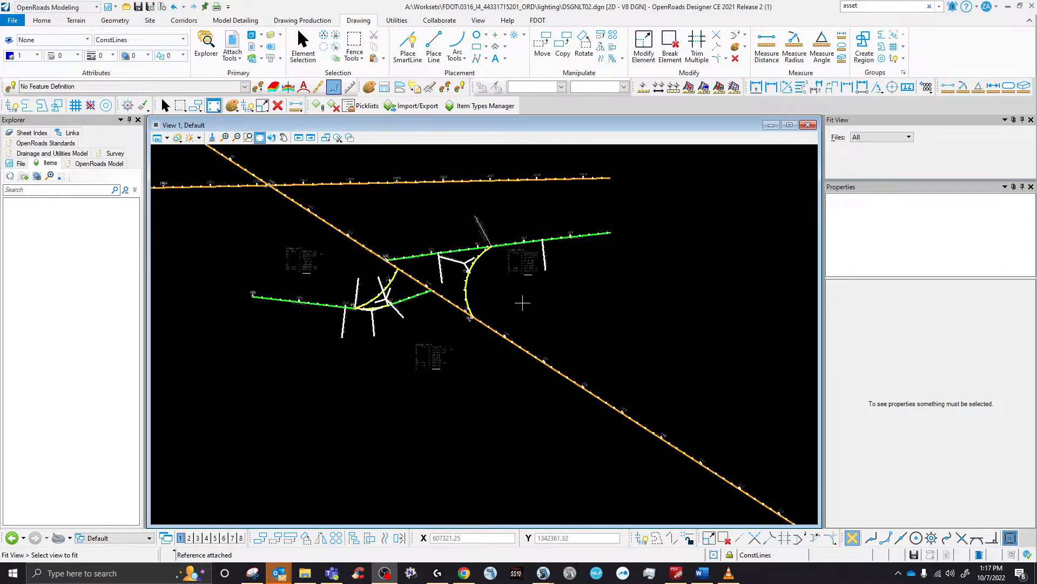
{"action": "scroll", "coordinate": [558, 326], "scroll_direction": "down", "scroll_amount": 4}
{"action": "scroll", "coordinate": [349, 223], "scroll_direction": "up", "scroll_amount": 8}
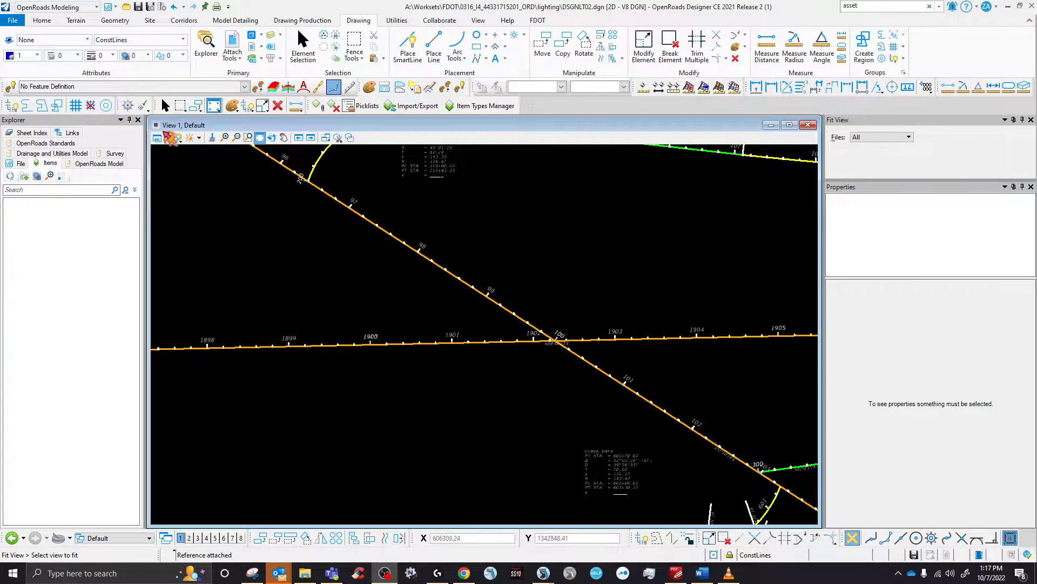
{"action": "left_click", "coordinate": [486, 302]}
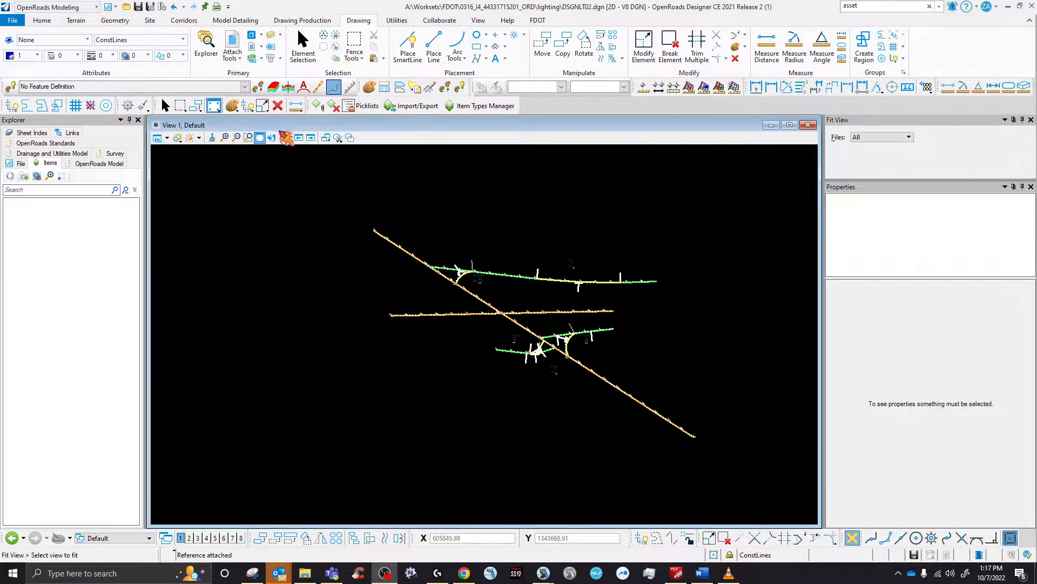
- Rotate the view by two points along the orange alignment so it runs horizontally
{"action": "left_click", "coordinate": [272, 138]}
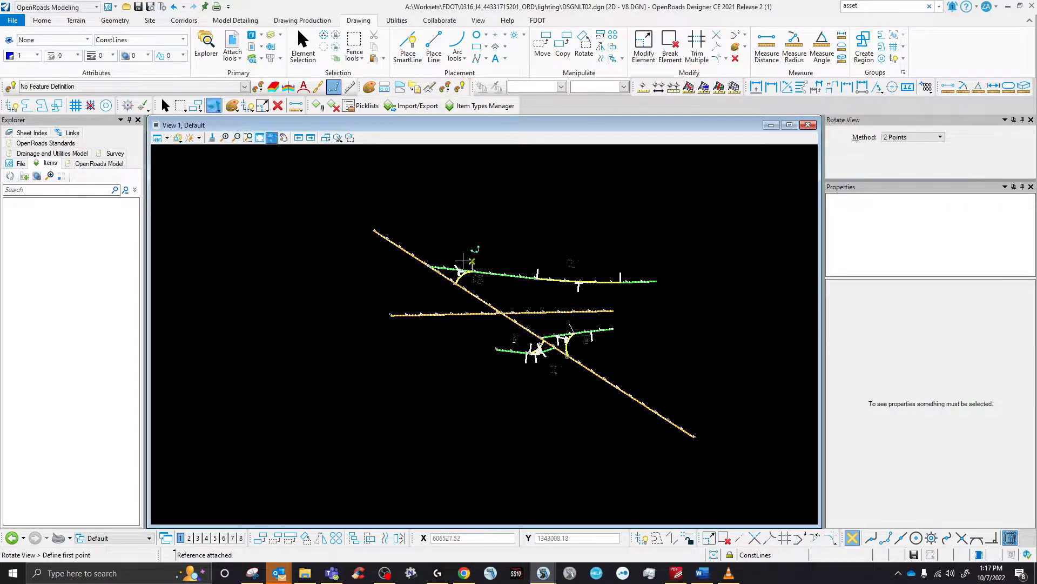
{"action": "scroll", "coordinate": [458, 271], "scroll_direction": "up", "scroll_amount": 7}
{"action": "left_click", "coordinate": [398, 297]}
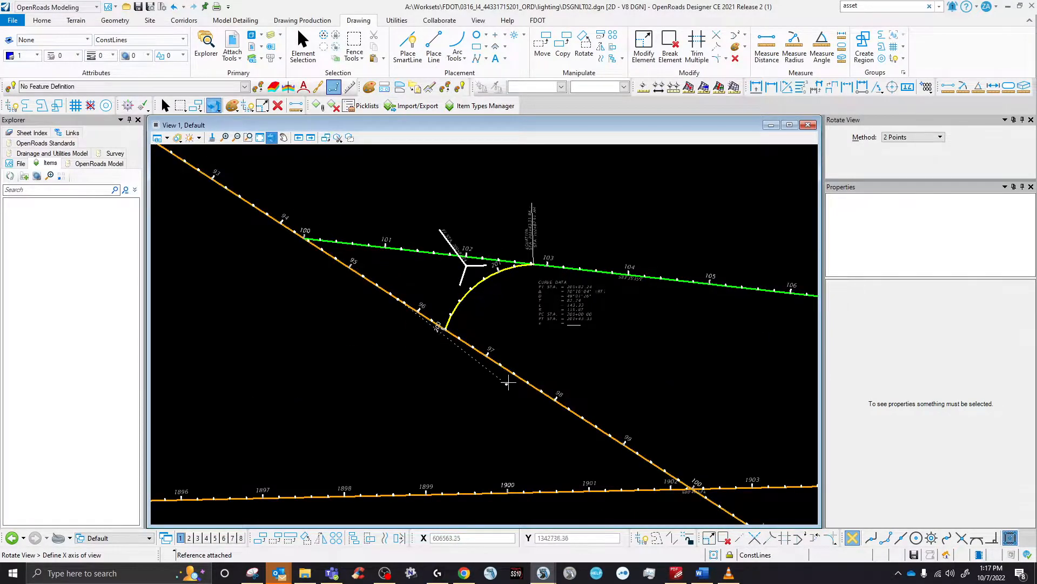
{"action": "left_click", "coordinate": [511, 373]}
{"action": "scroll", "coordinate": [599, 342], "scroll_direction": "down", "scroll_amount": 4}
{"action": "scroll", "coordinate": [432, 321], "scroll_direction": "up", "scroll_amount": 6}
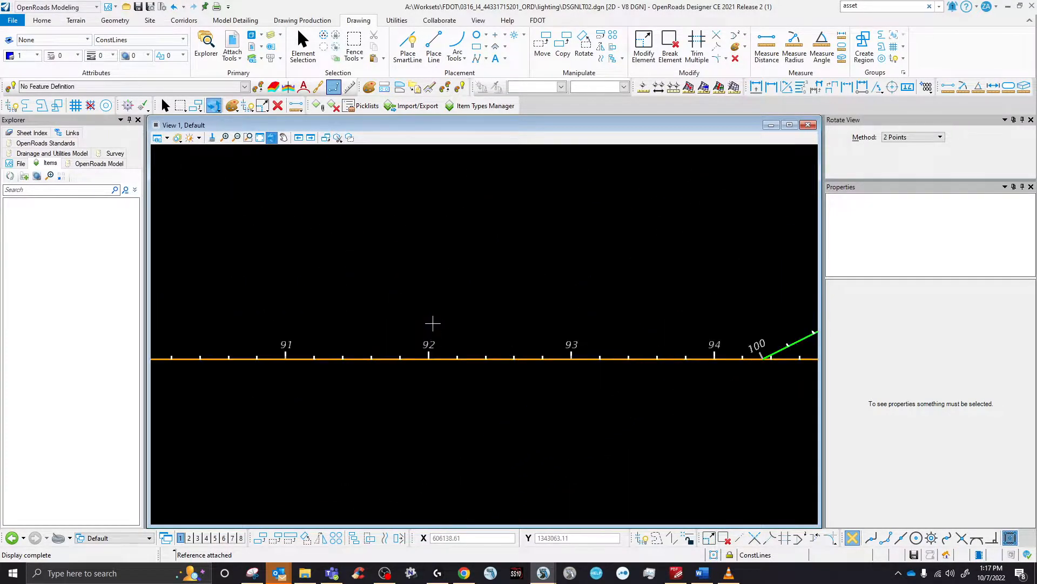
- Set the View Attributes background map to Aerial and zoom near stations 91–94
{"action": "left_click", "coordinate": [157, 138]}
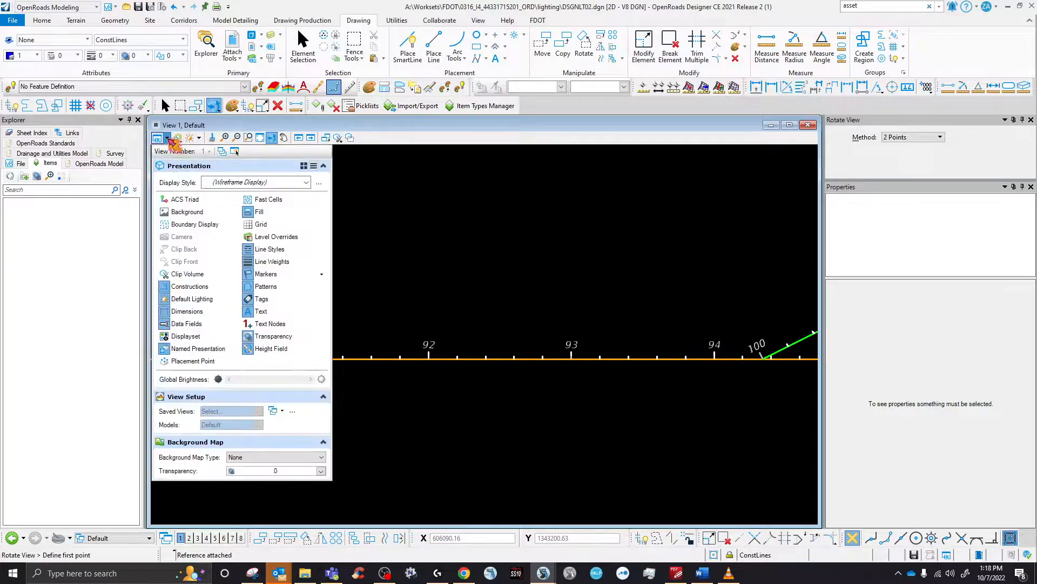
{"action": "left_click", "coordinate": [272, 457]}
{"action": "left_click", "coordinate": [266, 481]}
{"action": "scroll", "coordinate": [439, 402], "scroll_direction": "down", "scroll_amount": 3}
{"action": "scroll", "coordinate": [439, 402], "scroll_direction": "up", "scroll_amount": 5}
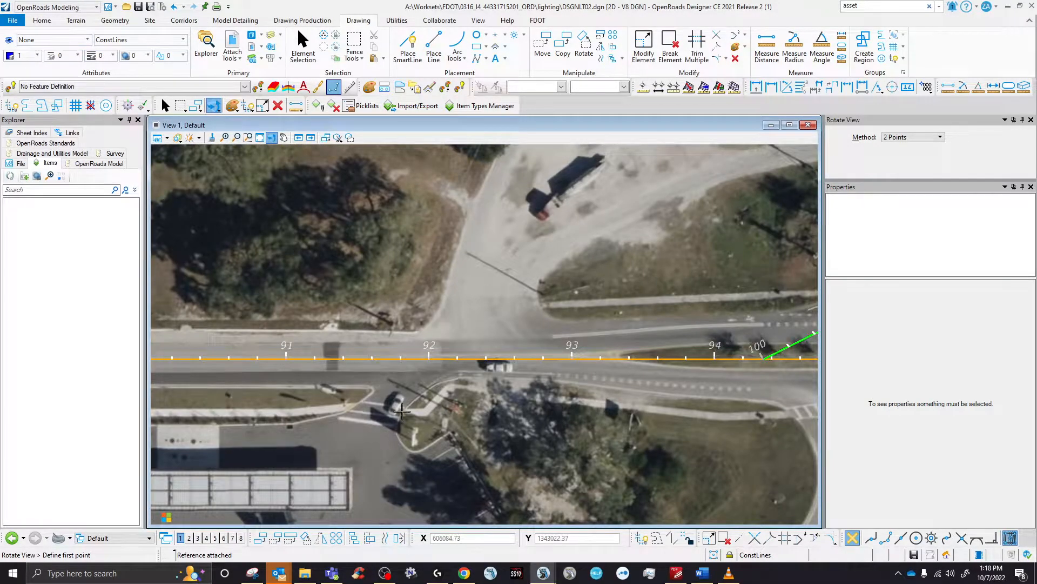
- Draw a conduit SmartLine from the road edge to the driveway corner
{"action": "left_click", "coordinate": [408, 44]}
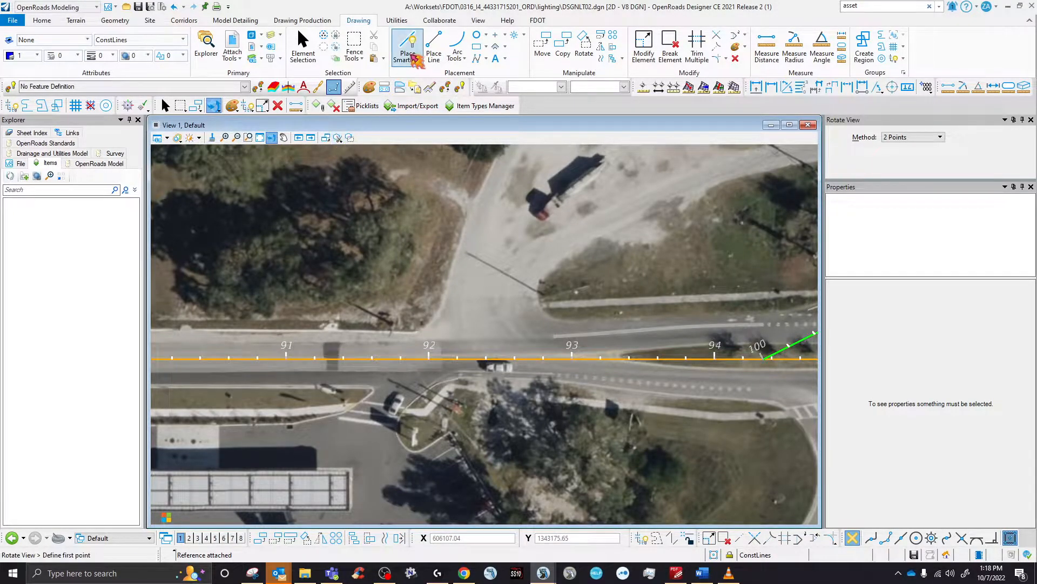
{"action": "left_click", "coordinate": [353, 321]}
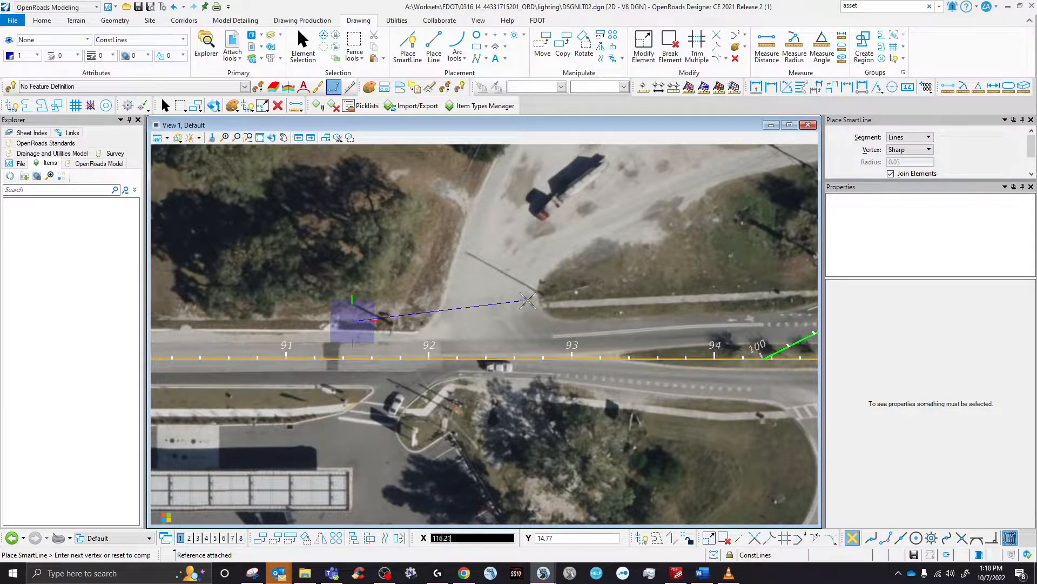
{"action": "left_click", "coordinate": [539, 298]}
{"action": "right_click", "coordinate": [397, 318]}
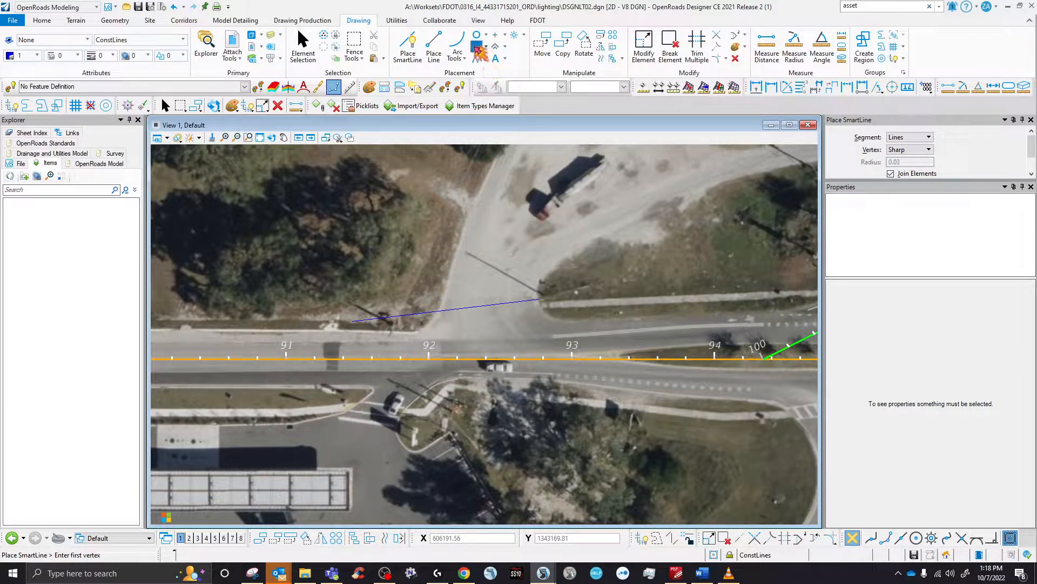
- Place a small square block in the grass north of the road
{"action": "left_click", "coordinate": [476, 46]}
{"action": "left_click", "coordinate": [381, 221]}
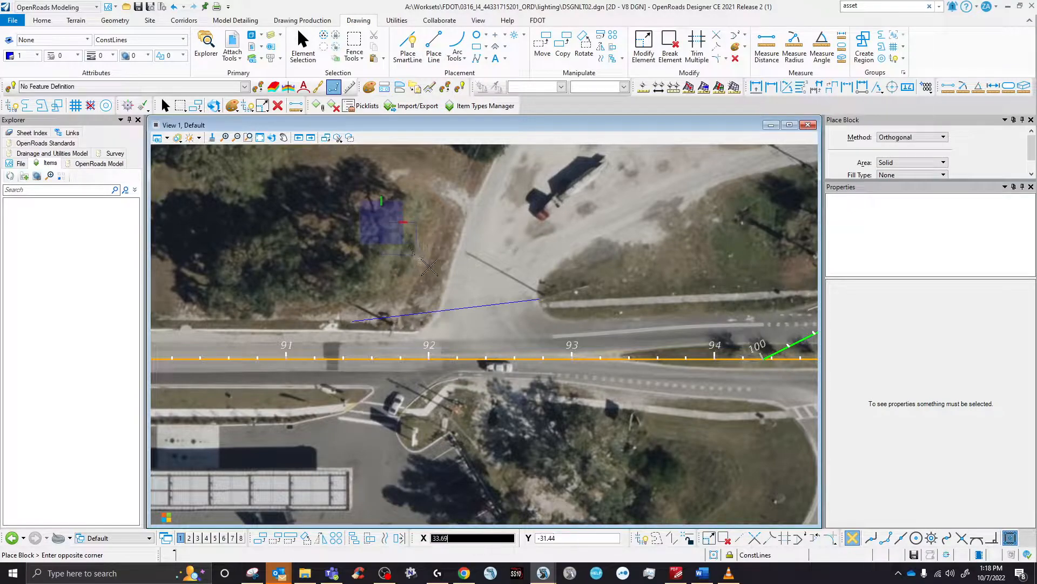
{"action": "left_click", "coordinate": [434, 267]}
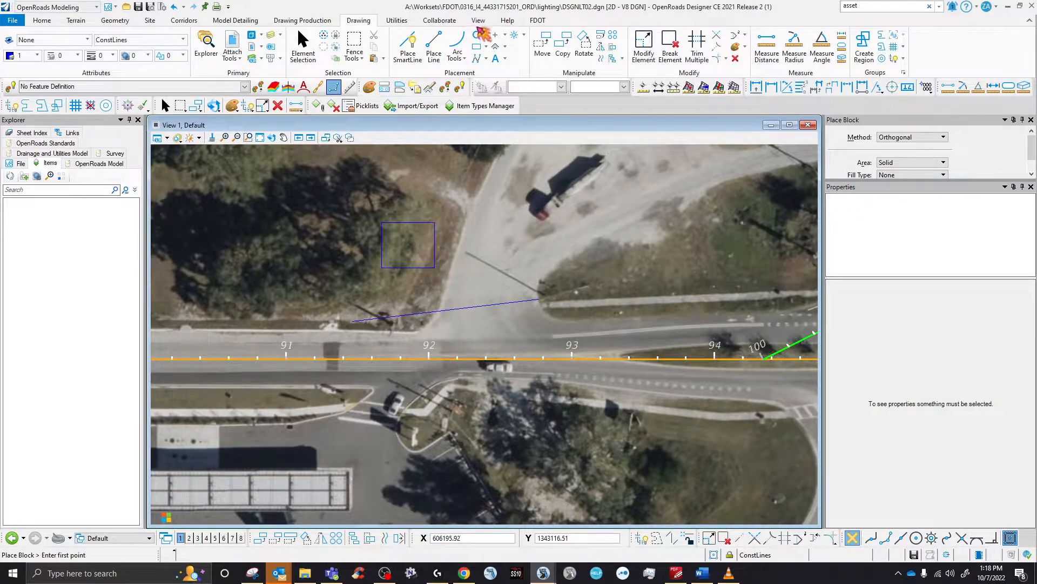
- Place a circle with Outlined fill in the driveway and select it
{"action": "left_click", "coordinate": [477, 35]}
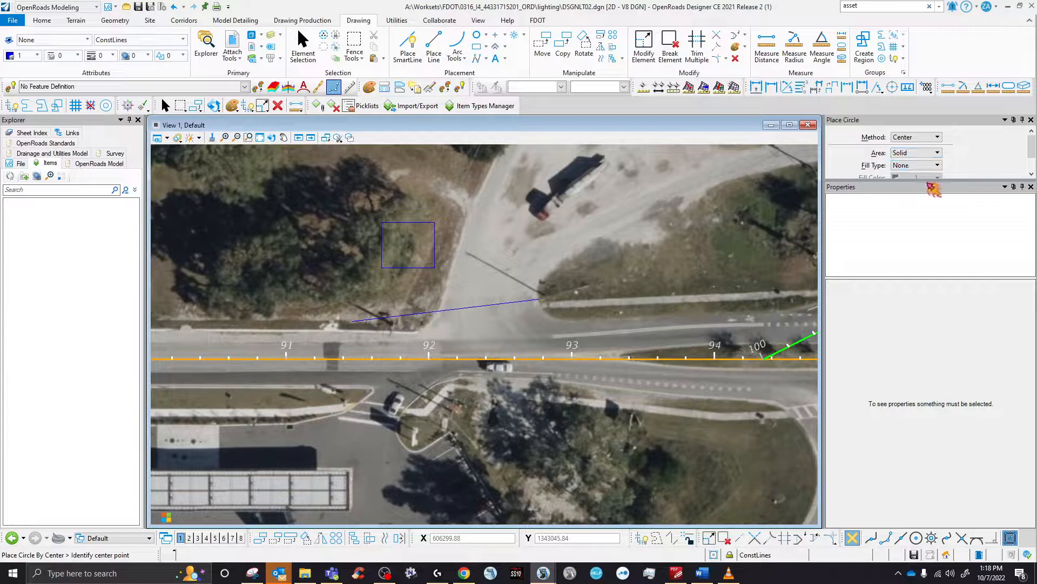
{"action": "left_click_drag", "start_coordinate": [928, 180], "coordinate": [927, 244]}
{"action": "left_click", "coordinate": [950, 166]}
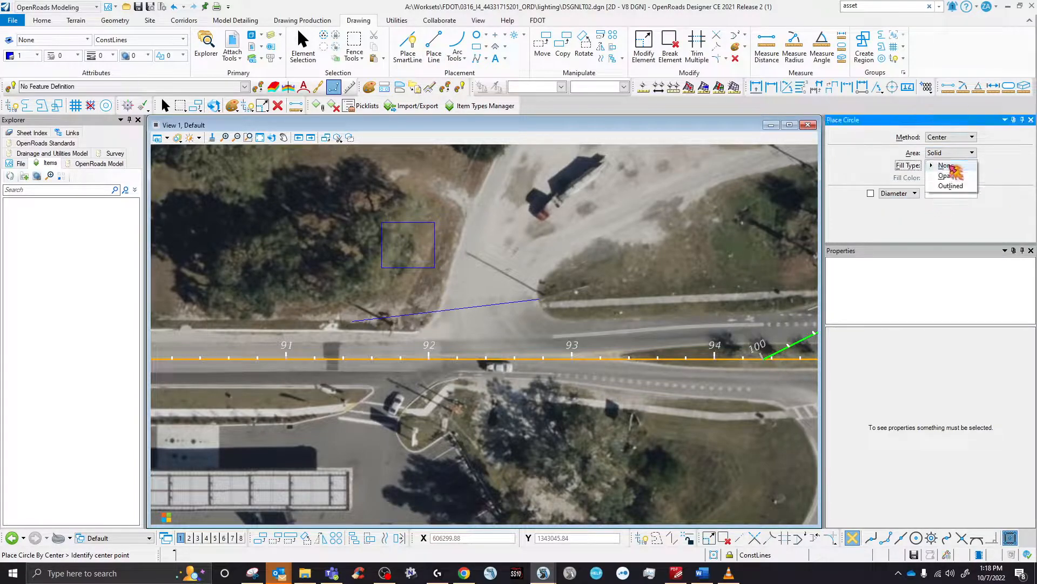
{"action": "left_click", "coordinate": [950, 186]}
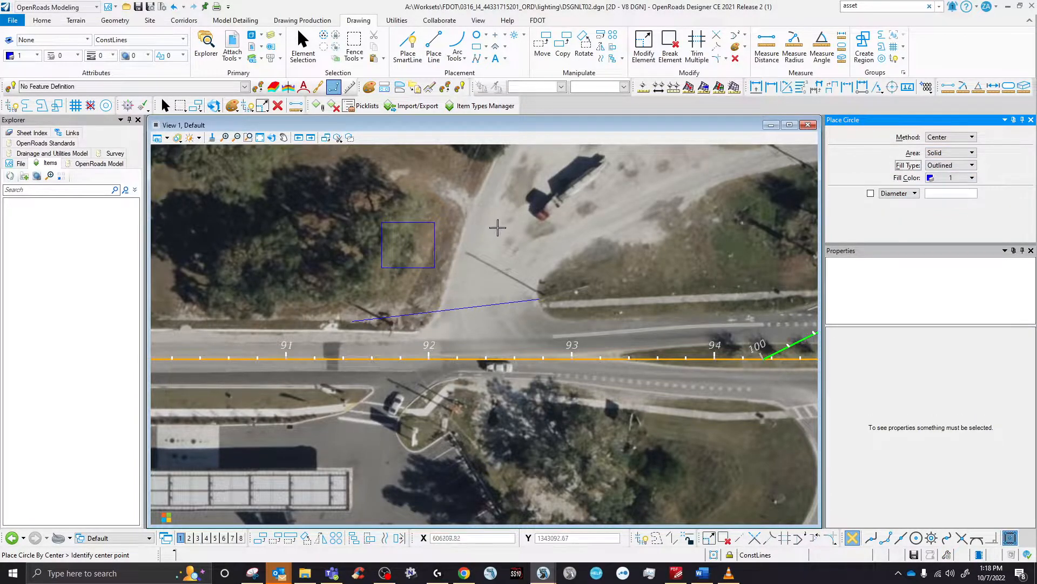
{"action": "left_click", "coordinate": [497, 228]}
{"action": "left_click", "coordinate": [475, 187]}
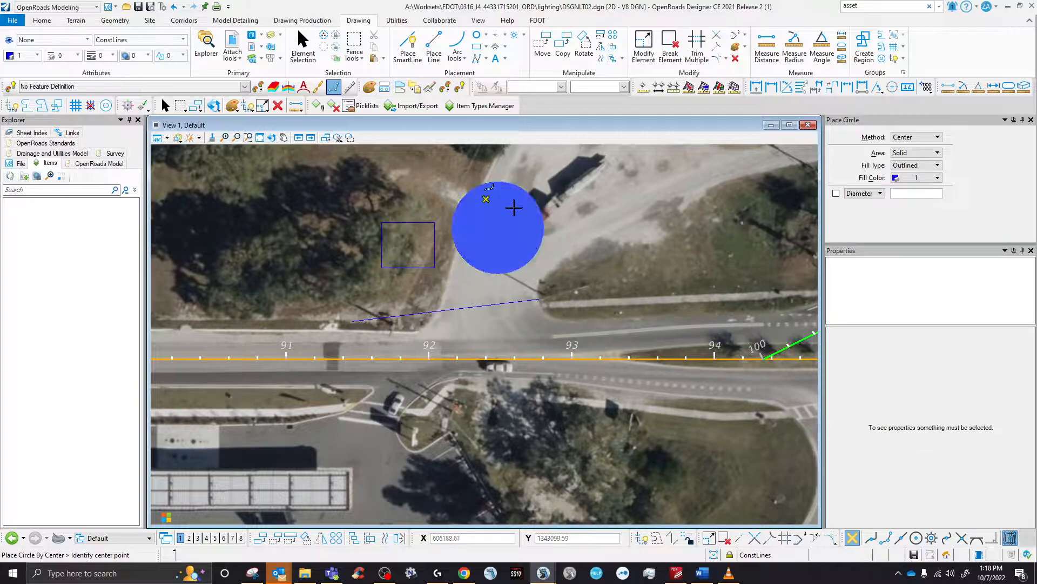
{"action": "left_click", "coordinate": [303, 46]}
{"action": "left_click", "coordinate": [498, 228]}
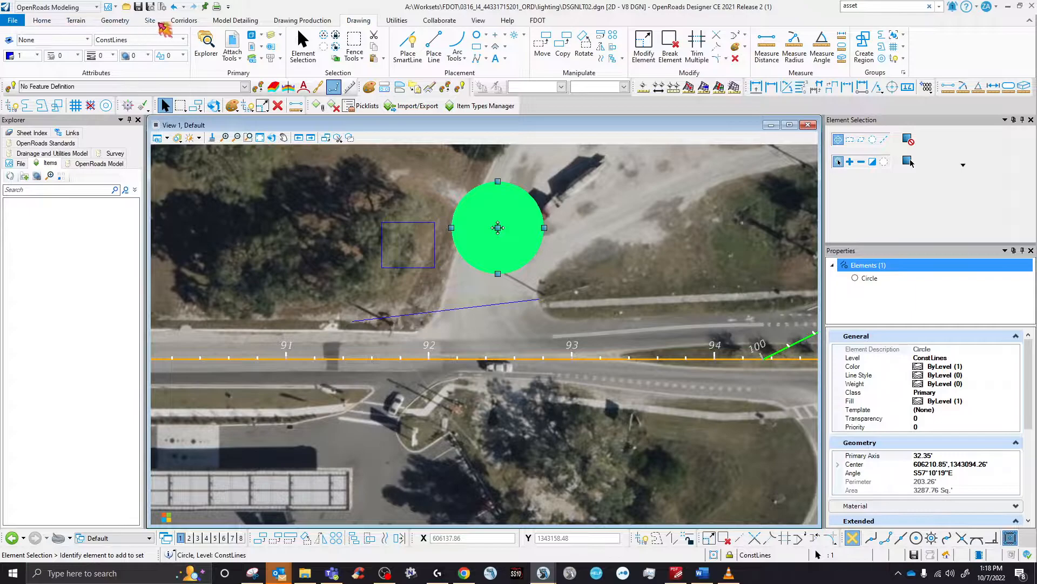
- Show the FDOT tab and check the line's properties: level ConstLines, length 131.51
{"action": "left_click", "coordinate": [538, 21]}
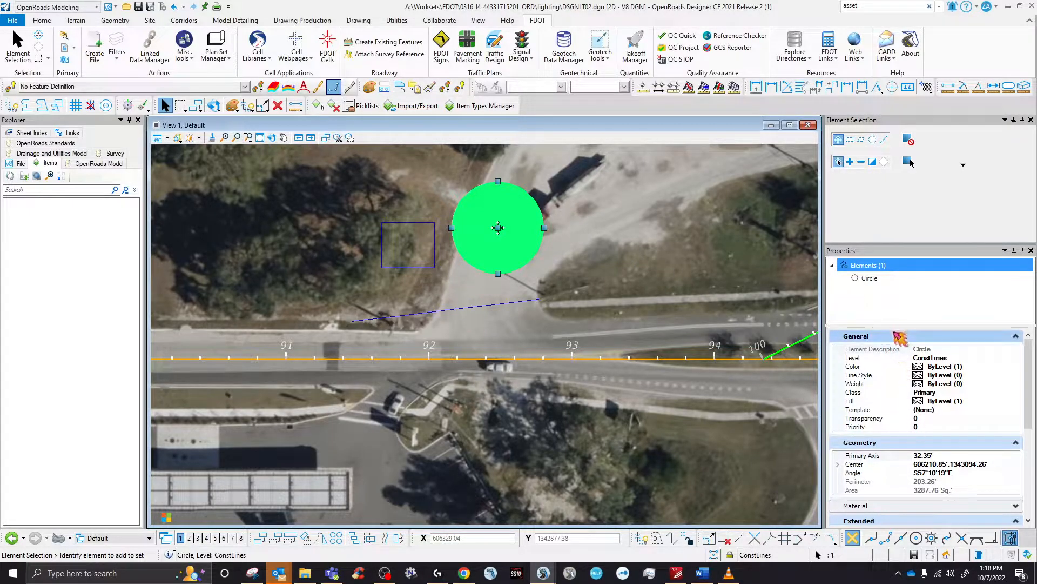
{"action": "scroll", "coordinate": [903, 436], "scroll_direction": "down", "scroll_amount": 2}
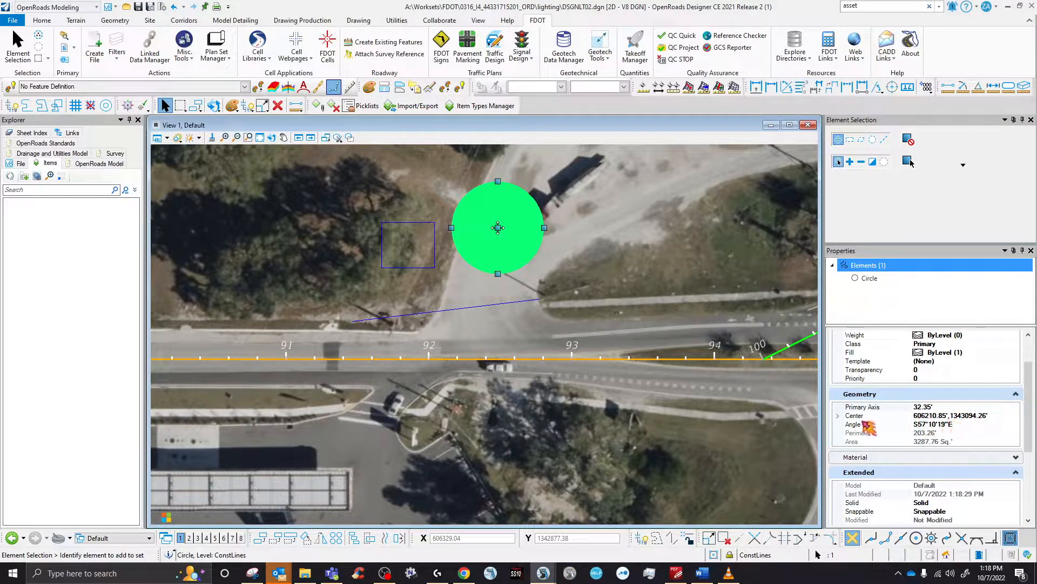
{"action": "scroll", "coordinate": [929, 417], "scroll_direction": "down", "scroll_amount": 3}
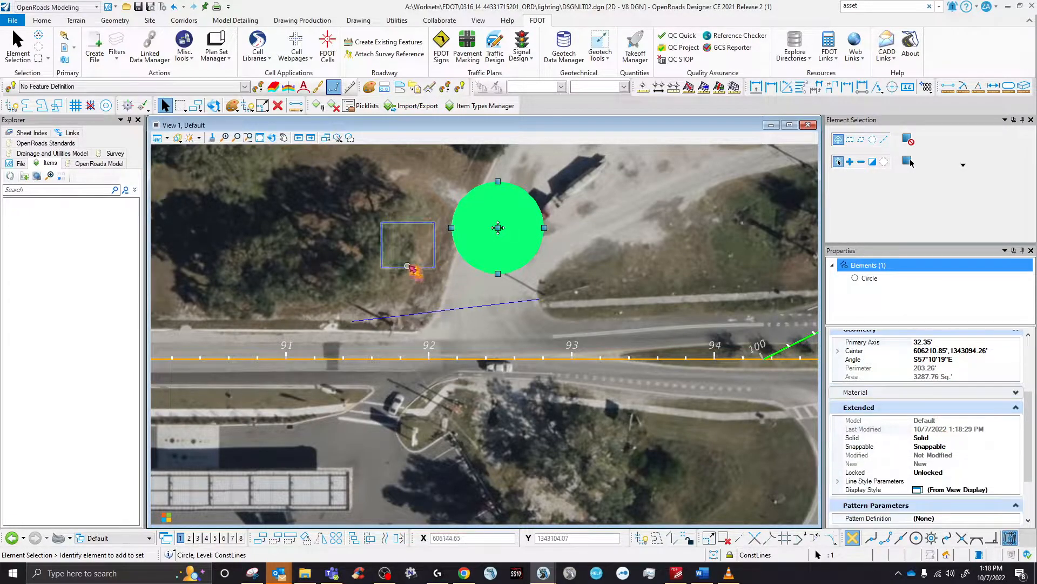
{"action": "left_click", "coordinate": [453, 310]}
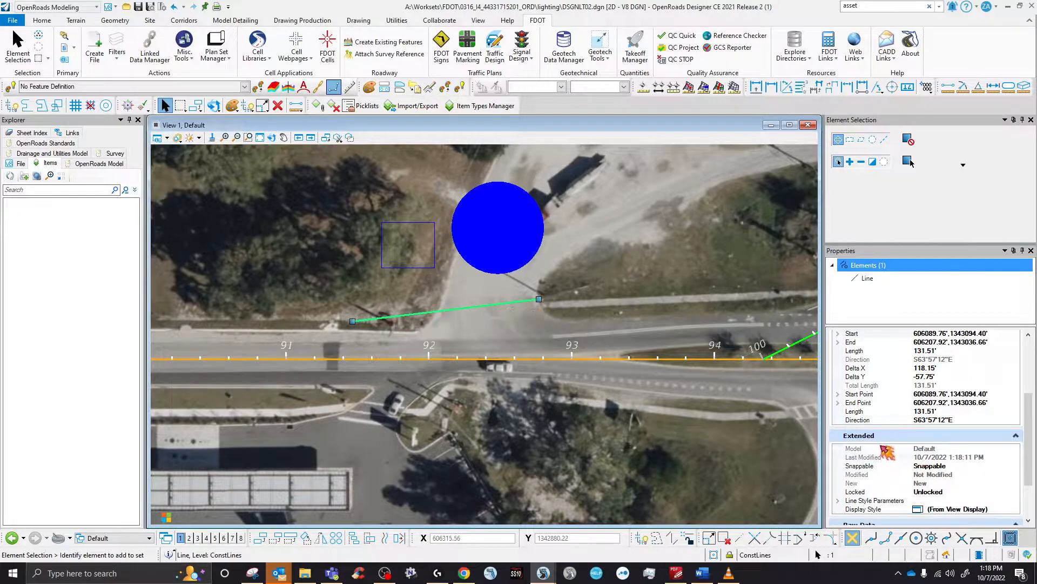
{"action": "left_click", "coordinate": [404, 289]}
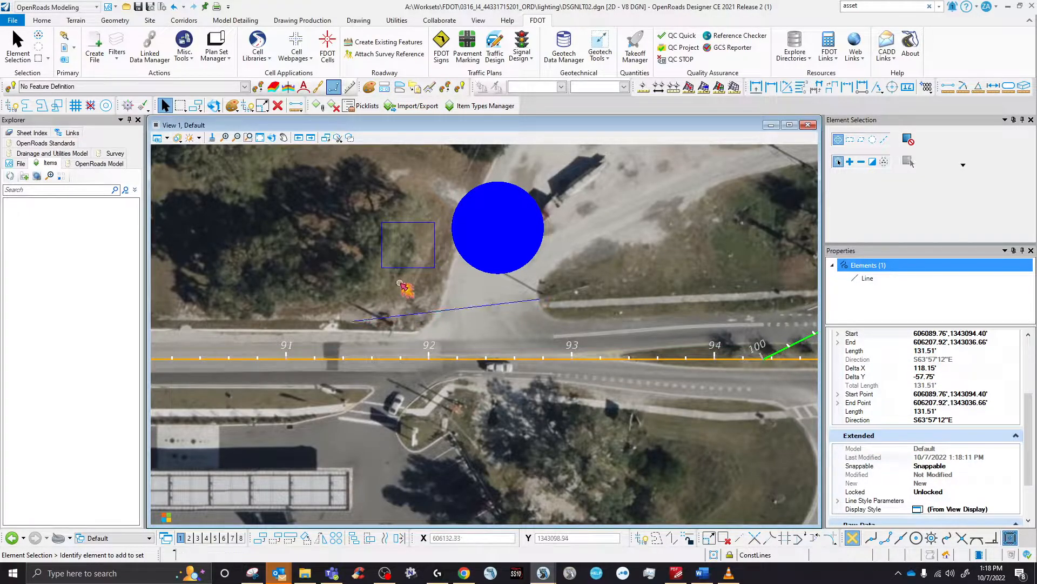
- Drag the circle slightly down-right over the line's end, then open and close Signal Design
{"action": "left_click_drag", "start_coordinate": [519, 232], "coordinate": [536, 251]}
{"action": "left_click", "coordinate": [286, 227]}
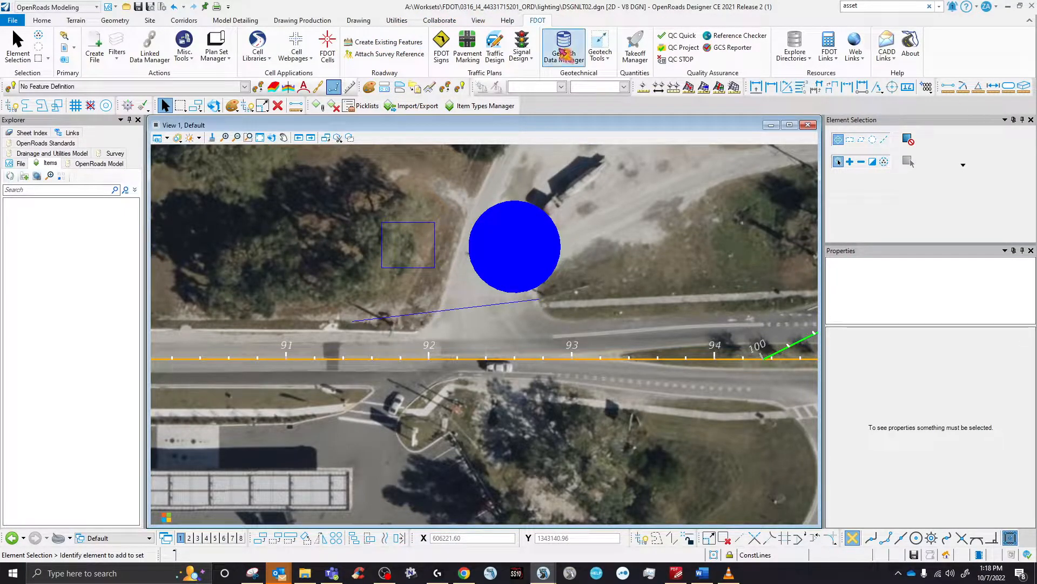
{"action": "left_click", "coordinate": [522, 59]}
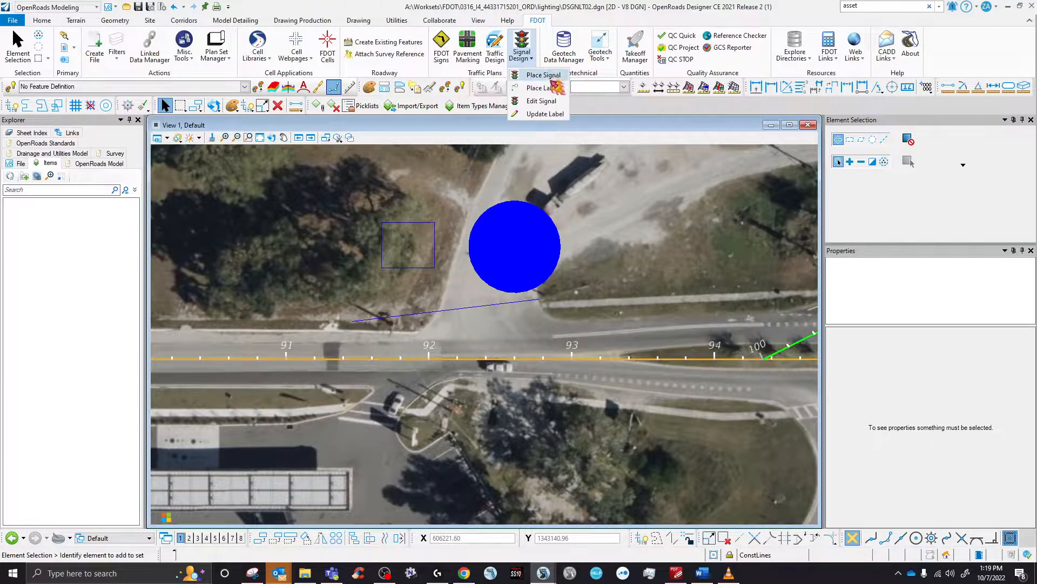
{"action": "left_click", "coordinate": [352, 277]}
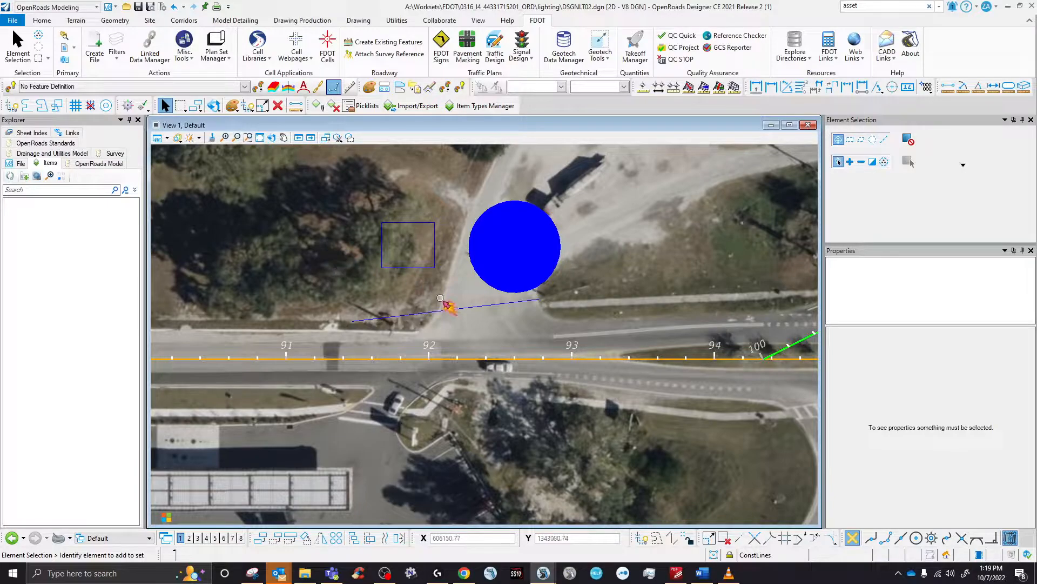
{"action": "left_click", "coordinate": [448, 311]}
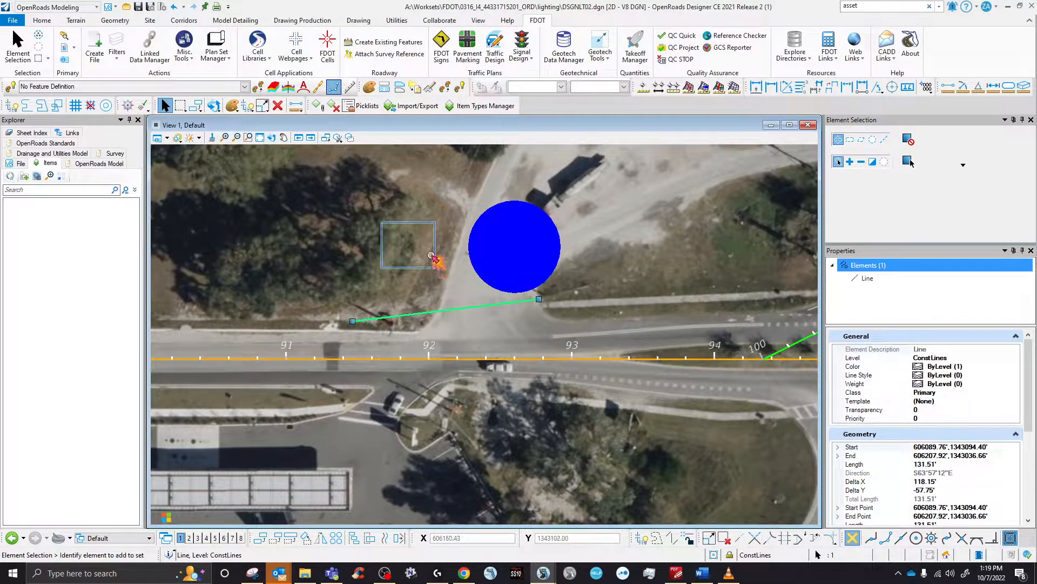
- Copy the line, square and circle to the south side of the road
{"action": "left_click", "coordinate": [436, 254], "text": "ctrl"}
{"action": "left_click", "coordinate": [510, 252], "text": "ctrl"}
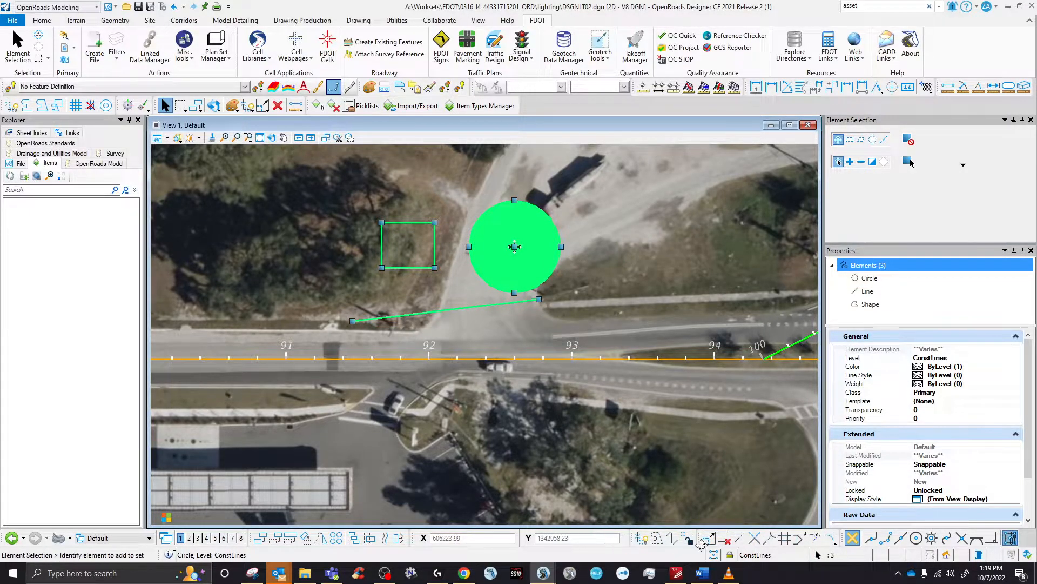
{"action": "left_click", "coordinate": [261, 538]}
{"action": "scroll", "coordinate": [448, 236], "scroll_direction": "down", "scroll_amount": 5}
{"action": "scroll", "coordinate": [475, 326], "scroll_direction": "up", "scroll_amount": 3}
{"action": "left_click", "coordinate": [476, 321]}
{"action": "right_click", "coordinate": [477, 322]}
- Compare the two circles' properties, both measuring 3287.76 sq ft
{"action": "left_click", "coordinate": [550, 308]}
{"action": "left_click", "coordinate": [464, 176]}
{"action": "scroll", "coordinate": [948, 408], "scroll_direction": "down", "scroll_amount": 5}
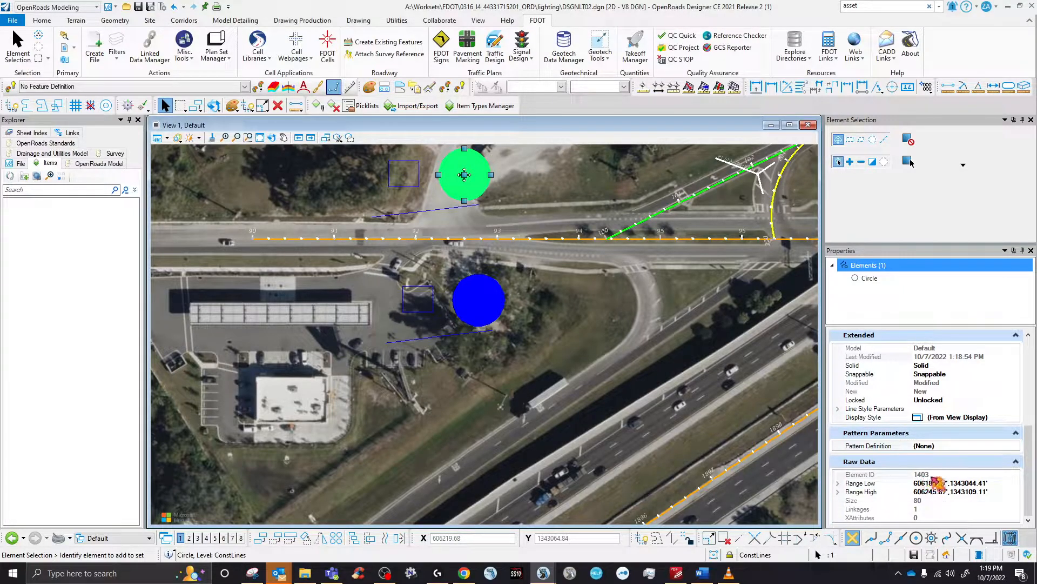
{"action": "left_click", "coordinate": [479, 300]}
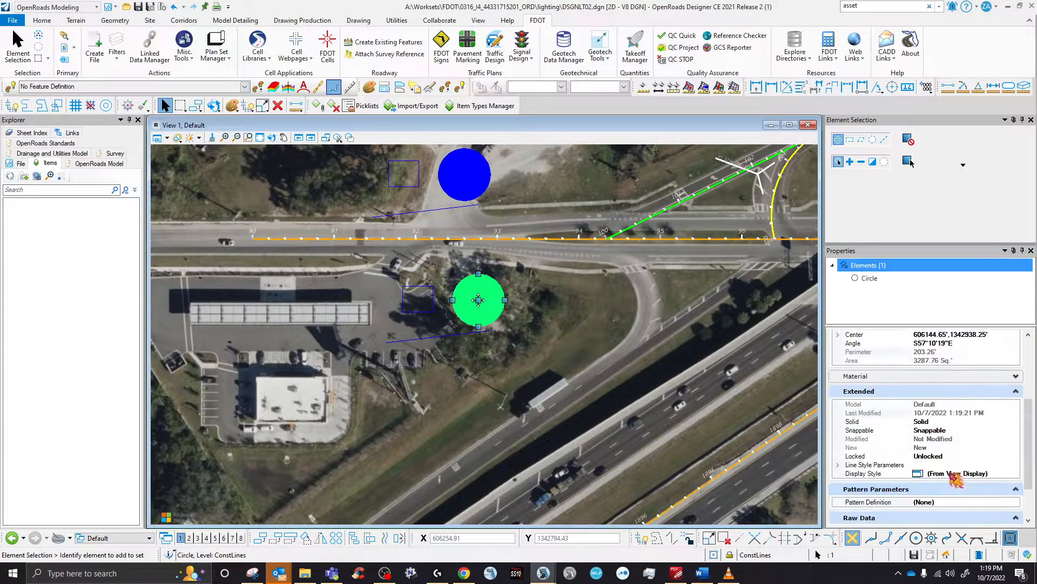
{"action": "scroll", "coordinate": [951, 476], "scroll_direction": "down", "scroll_amount": 3}
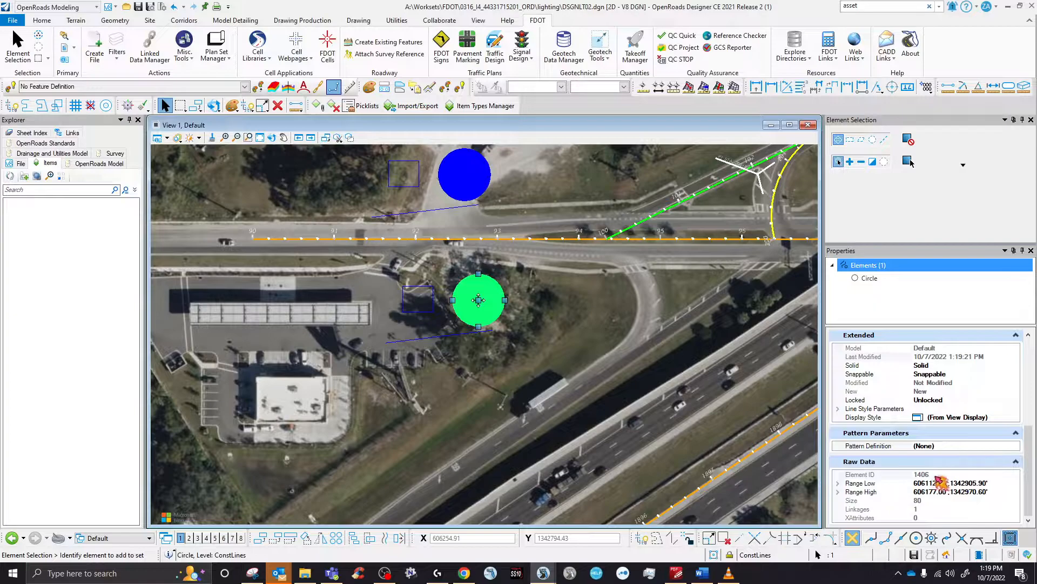
{"action": "left_click", "coordinate": [469, 180]}
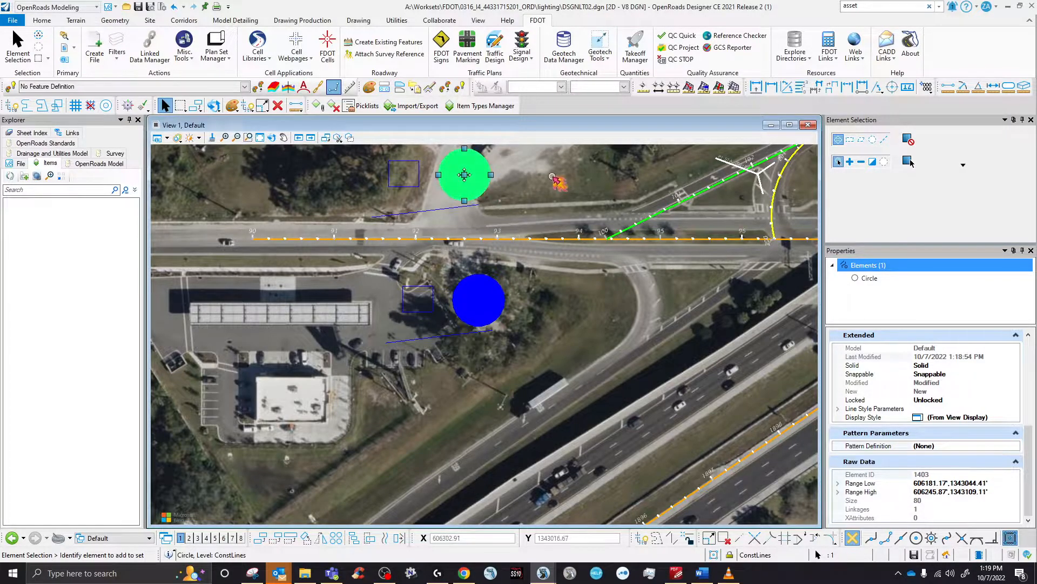
{"action": "left_click", "coordinate": [485, 303]}
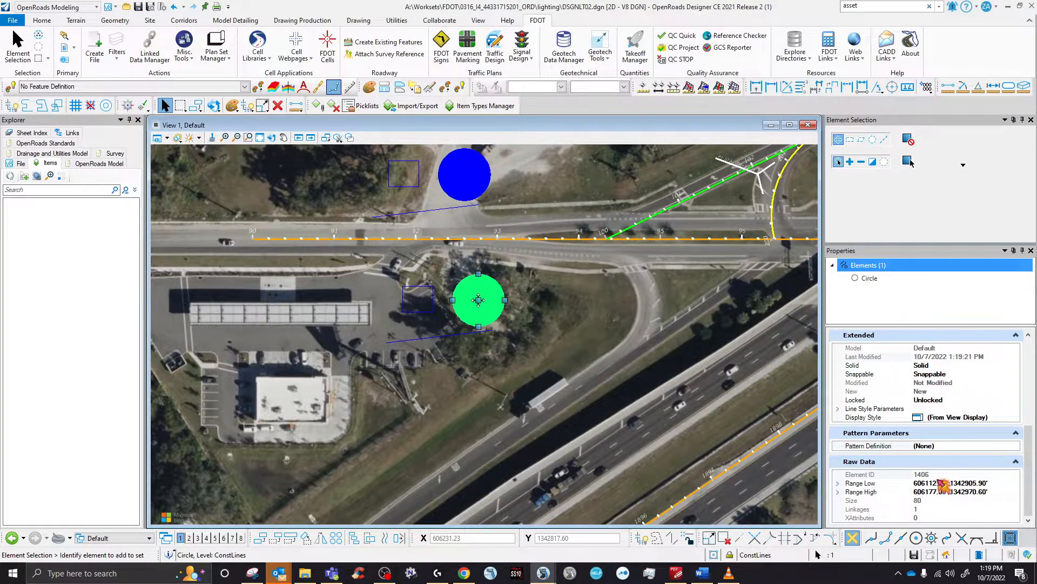
{"action": "left_click", "coordinate": [441, 264]}
{"action": "scroll", "coordinate": [437, 295], "scroll_direction": "down", "scroll_amount": 1}
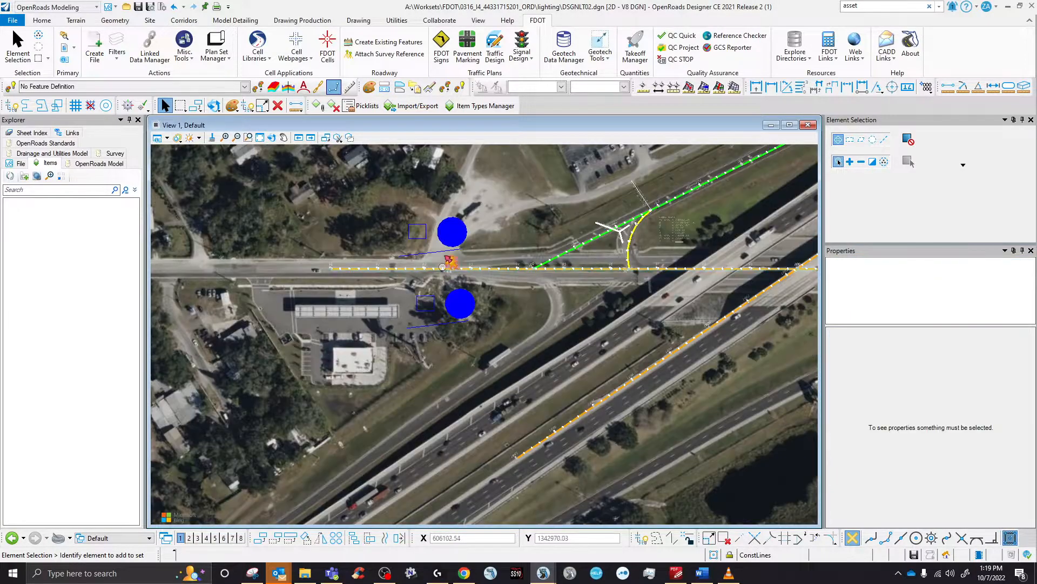
{"action": "scroll", "coordinate": [444, 254], "scroll_direction": "up", "scroll_amount": 1}
{"action": "left_click", "coordinate": [325, 137]}
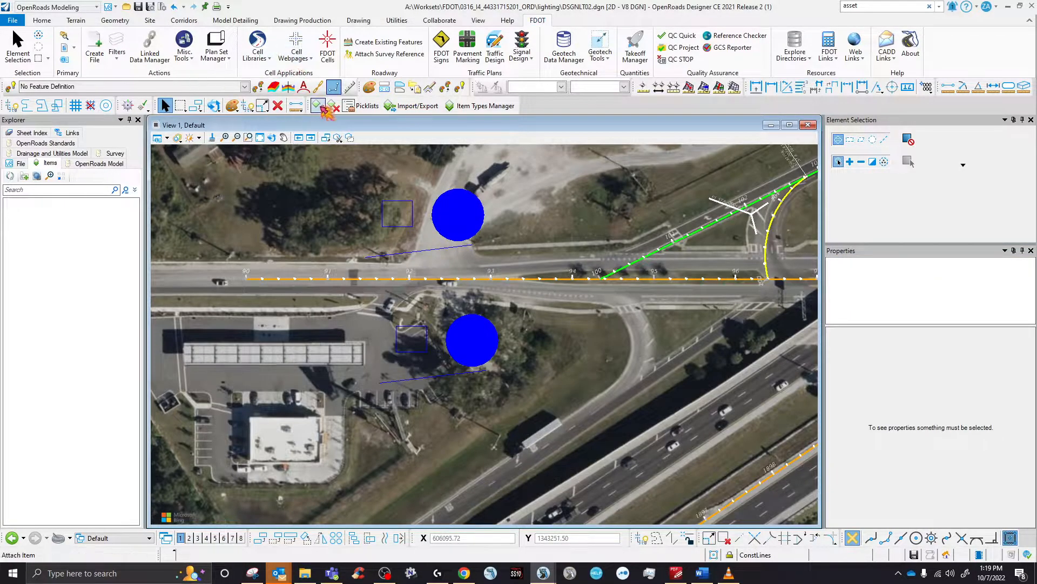
- Select all six lighting elements: both lines, squares and circles
{"action": "left_click", "coordinate": [387, 201]}
{"action": "left_click", "coordinate": [448, 233], "text": "ctrl"}
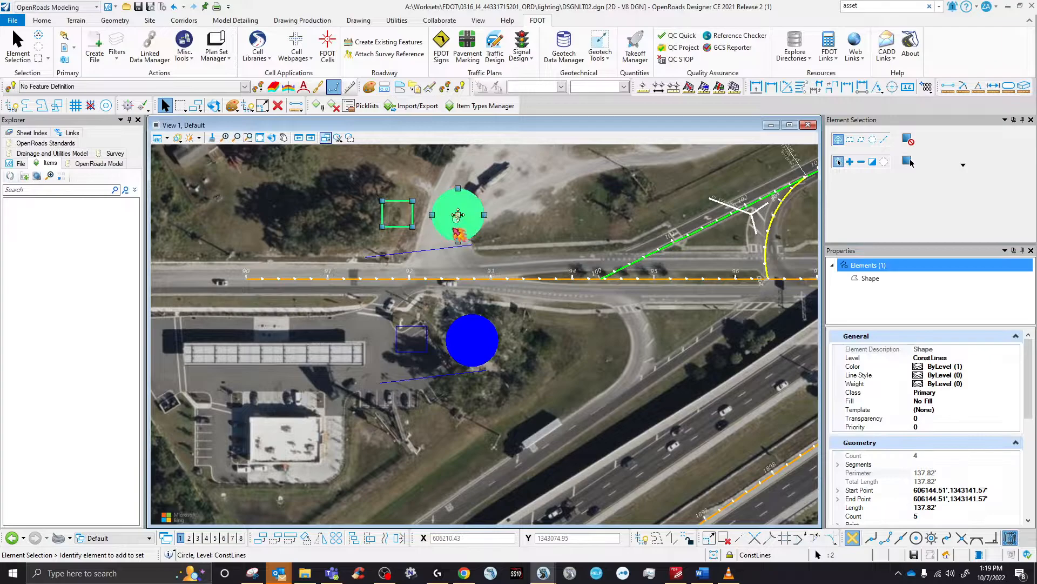
{"action": "left_click", "coordinate": [436, 249], "text": "ctrl"}
{"action": "left_click", "coordinate": [426, 332], "text": "ctrl"}
{"action": "left_click", "coordinate": [469, 358], "text": "ctrl"}
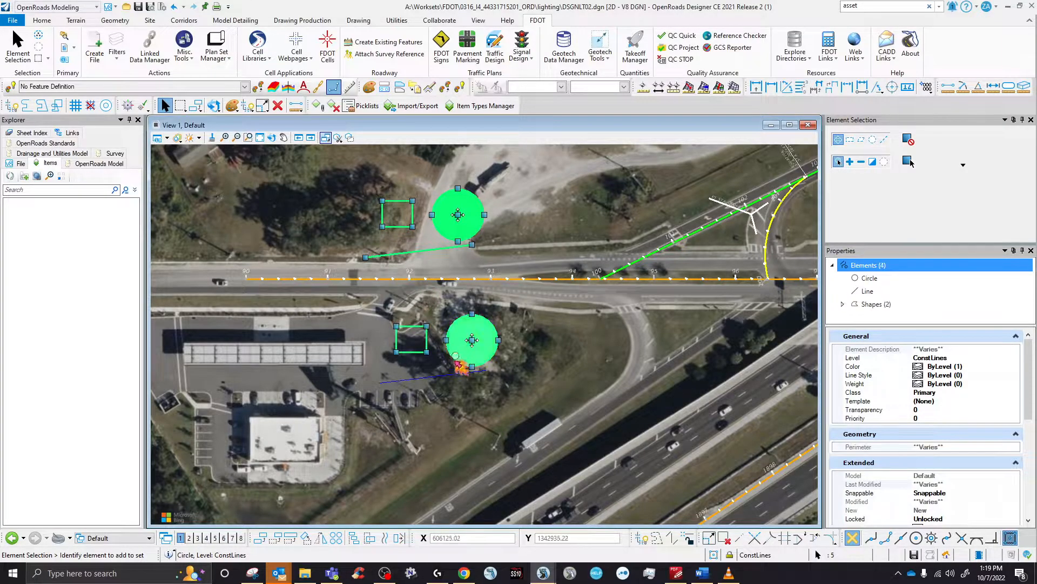
{"action": "left_click", "coordinate": [453, 375], "text": "ctrl"}
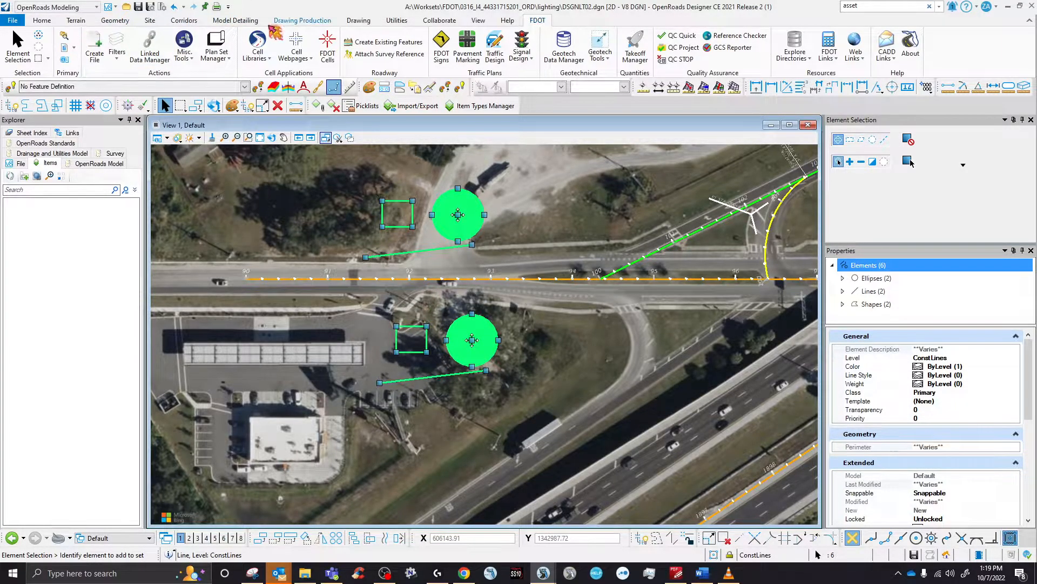
{"action": "left_click", "coordinate": [396, 20]}
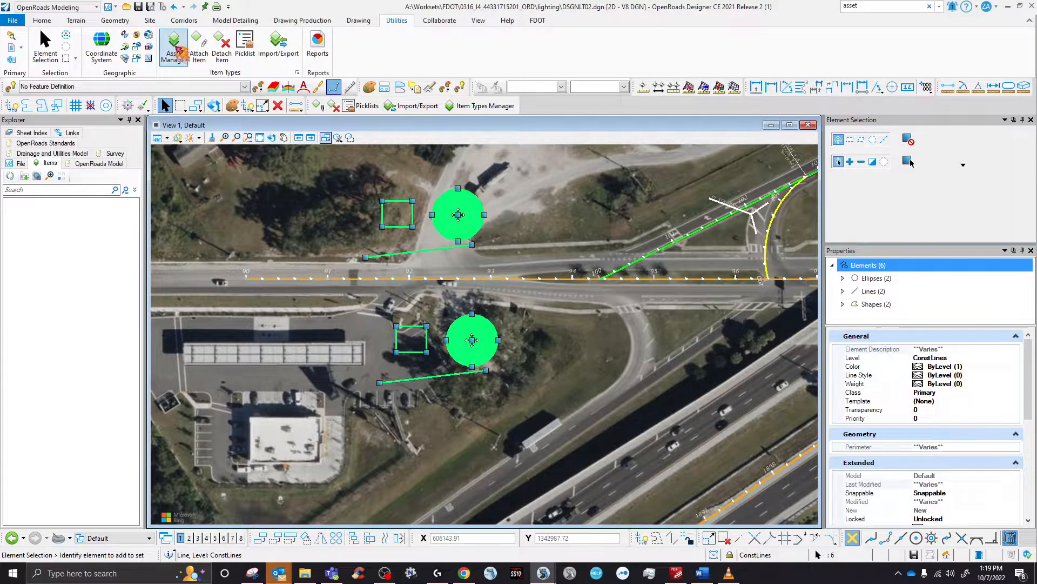
{"action": "left_click", "coordinate": [182, 61]}
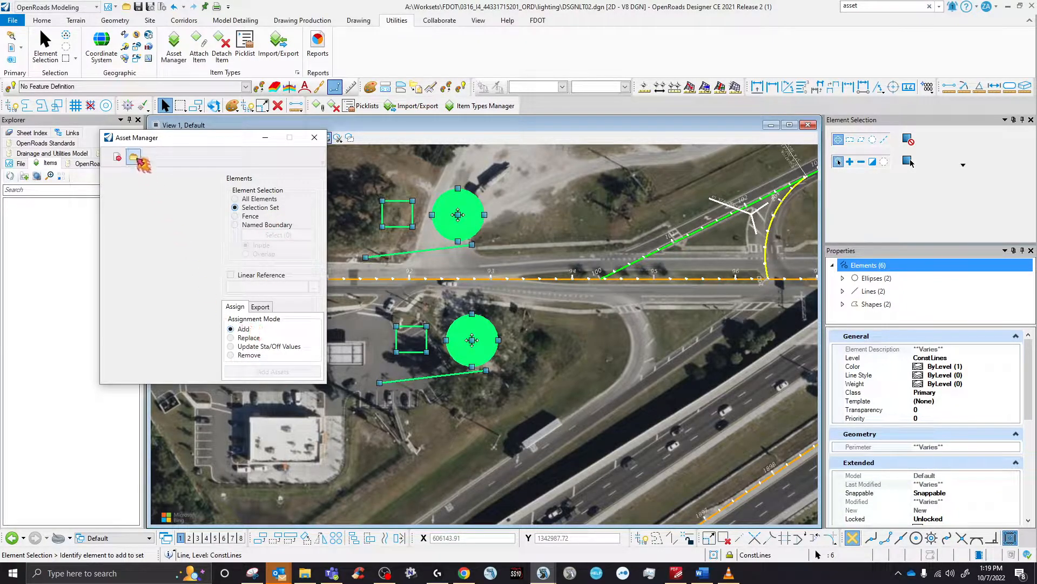
{"action": "left_click", "coordinate": [134, 158]}
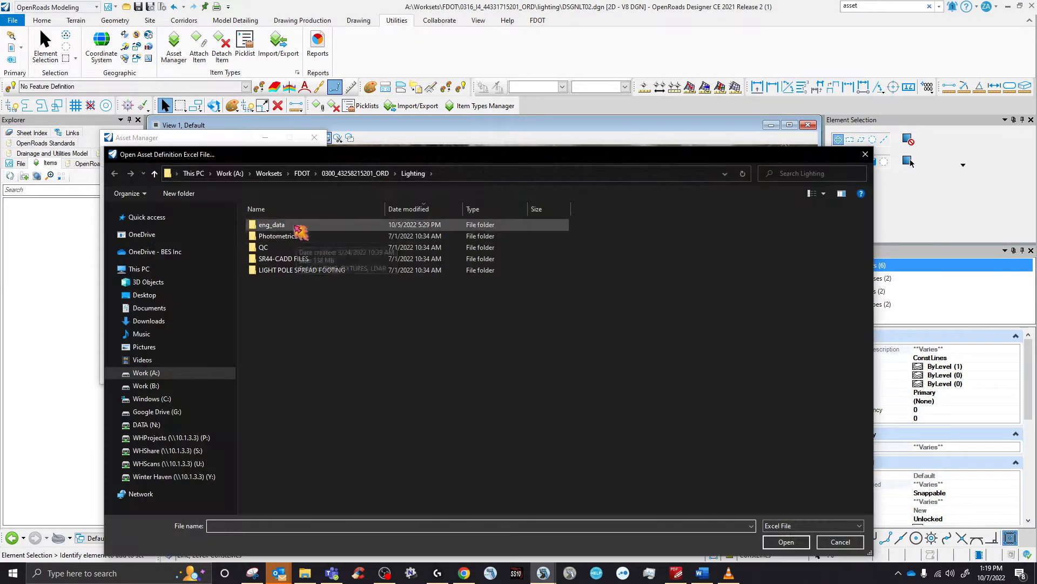
{"action": "left_click_drag", "start_coordinate": [238, 155], "coordinate": [281, 180]}
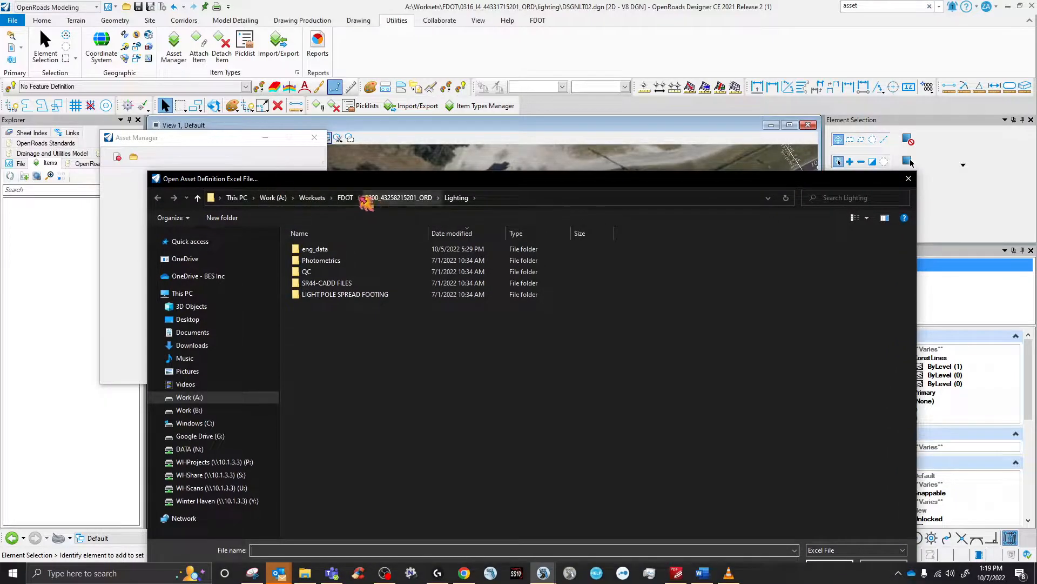
{"action": "left_click", "coordinate": [346, 198]}
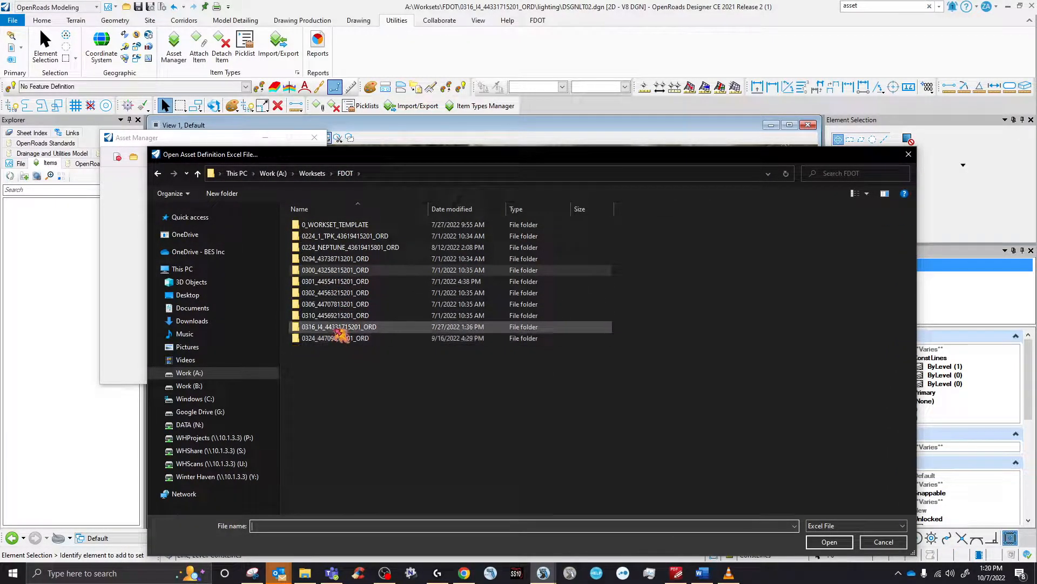
{"action": "double_click", "coordinate": [341, 330]}
{"action": "scroll", "coordinate": [335, 331], "scroll_direction": "down", "scroll_amount": 5}
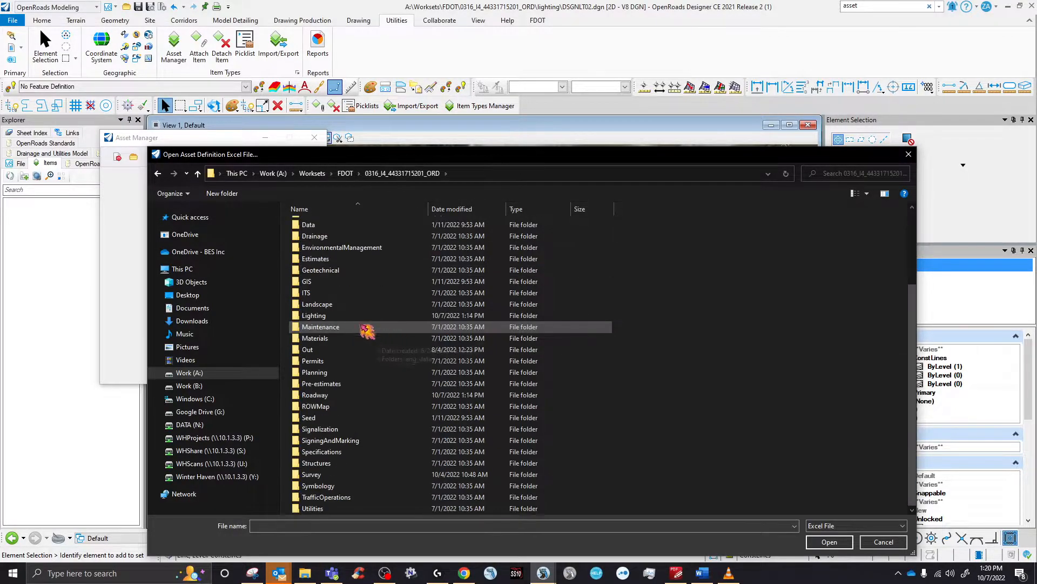
{"action": "double_click", "coordinate": [318, 485]}
{"action": "left_click", "coordinate": [323, 238]}
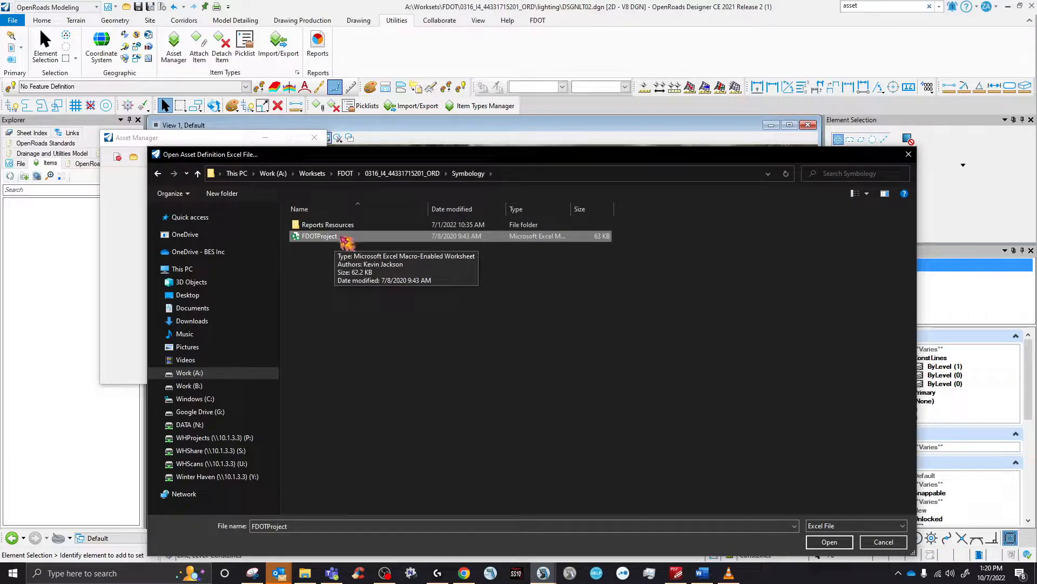
{"action": "right_click", "coordinate": [347, 241]}
{"action": "left_click", "coordinate": [477, 269]}
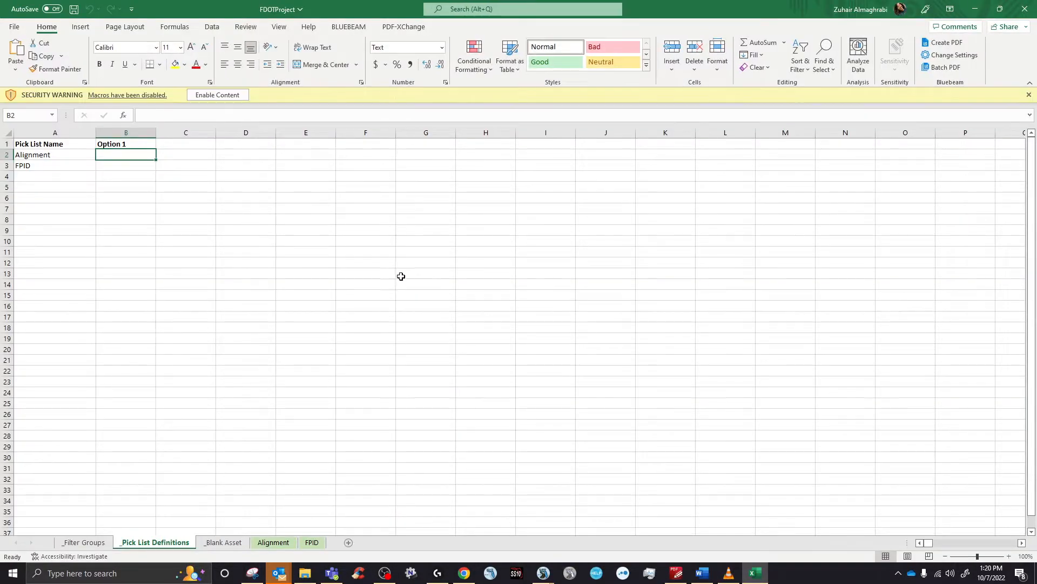
{"action": "left_click", "coordinate": [224, 95]}
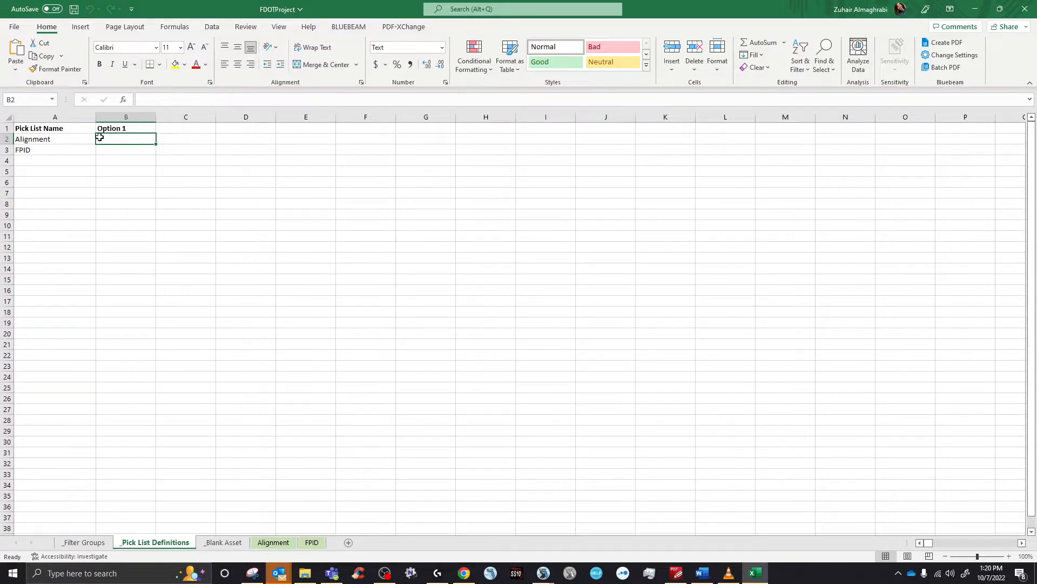
{"action": "left_click", "coordinate": [61, 138]}
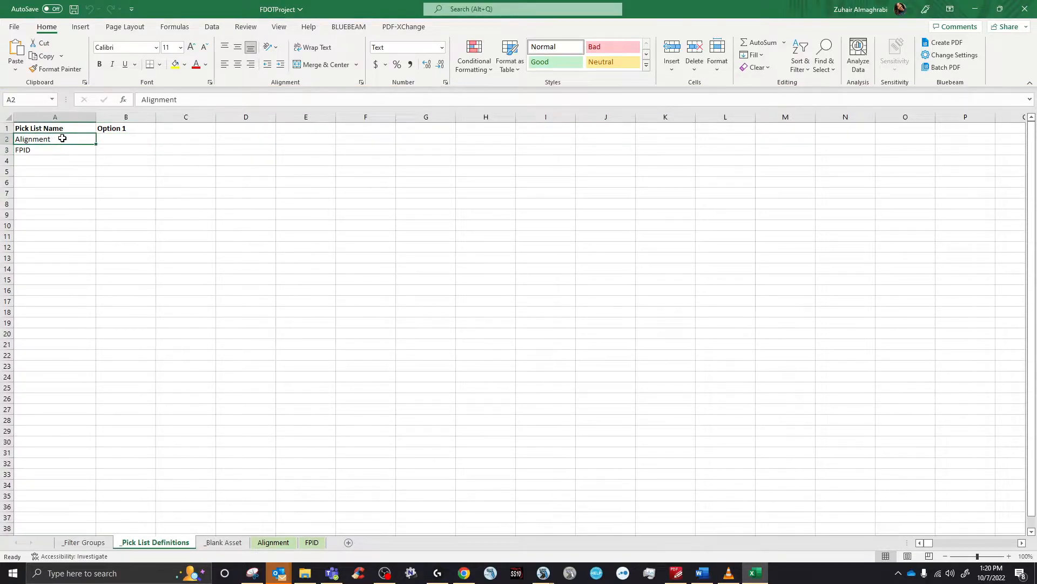
{"action": "left_click", "coordinate": [118, 140]}
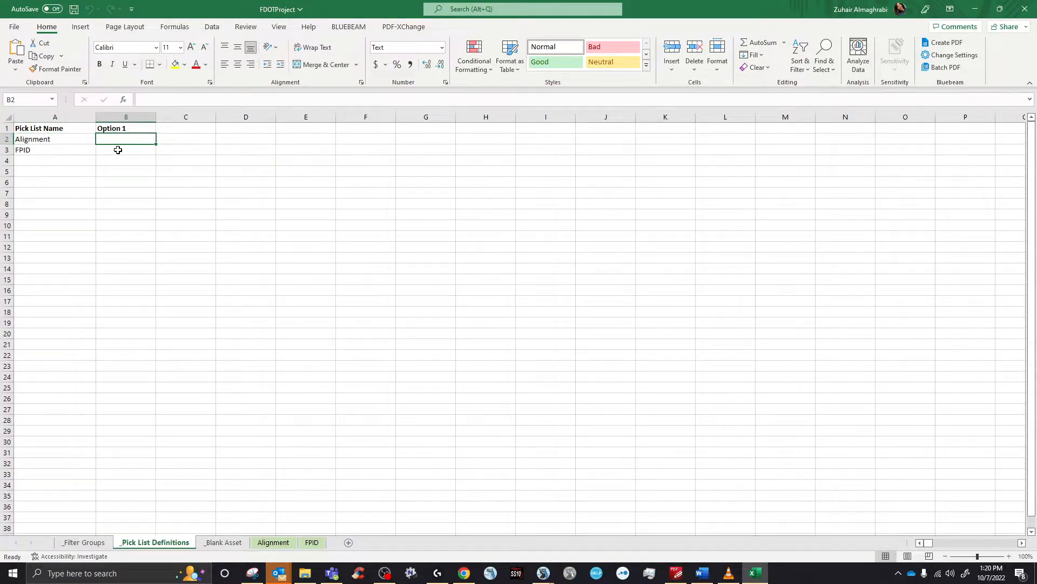
{"action": "left_click", "coordinate": [118, 152]}
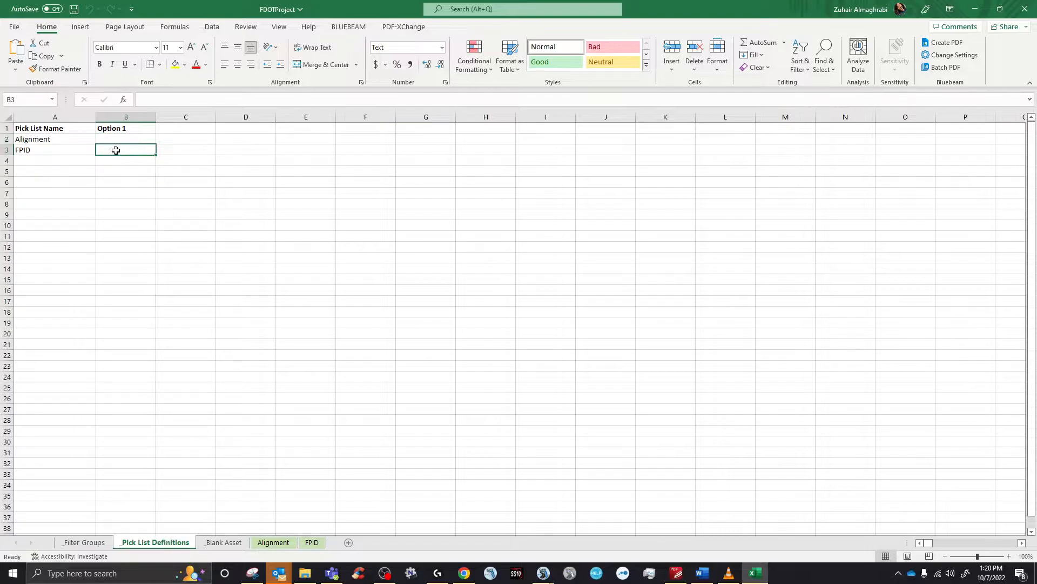
{"action": "double_click", "coordinate": [423, 6]}
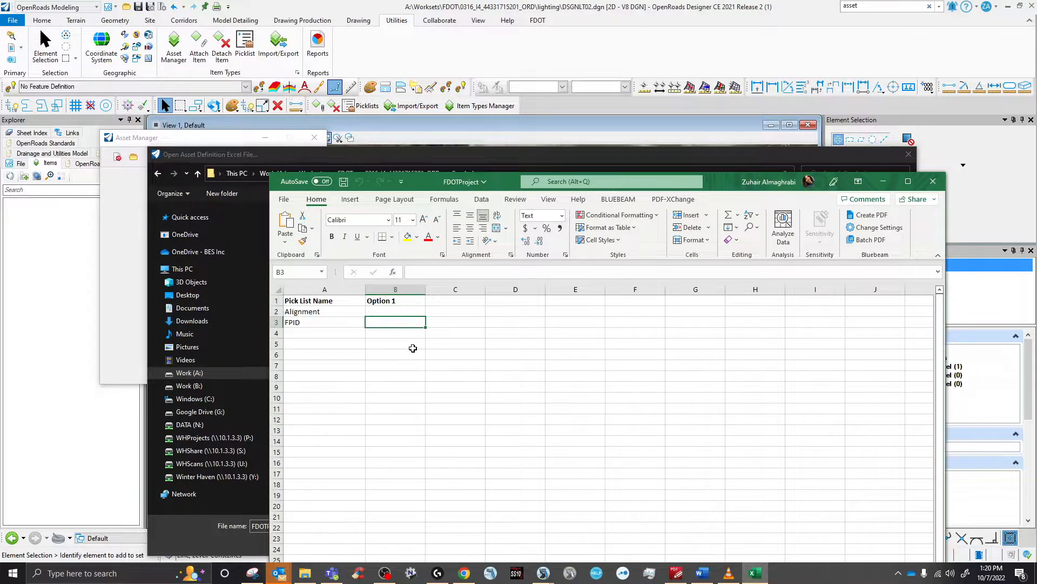
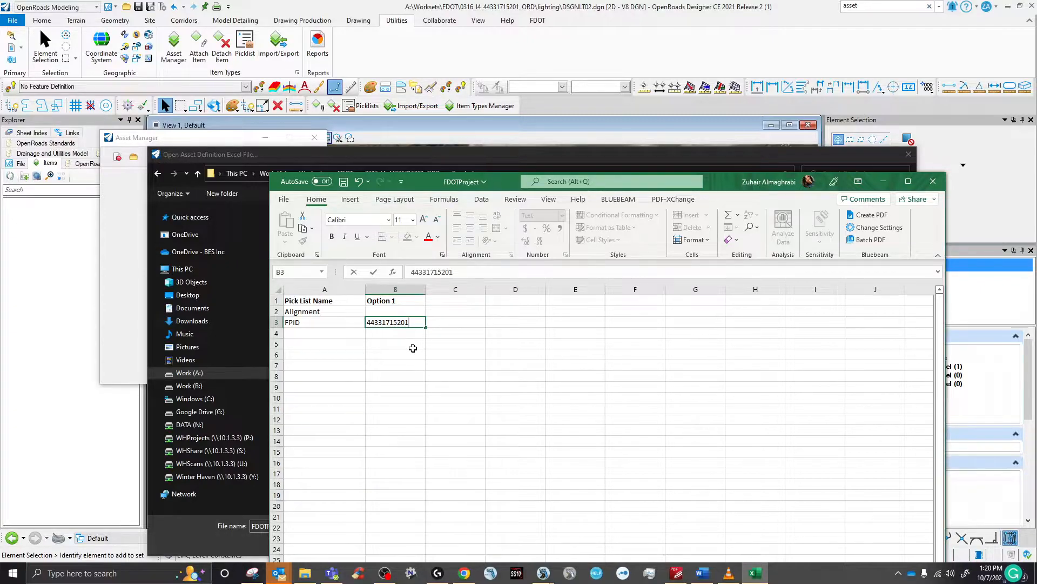
{"action": "key", "text": "Return"}
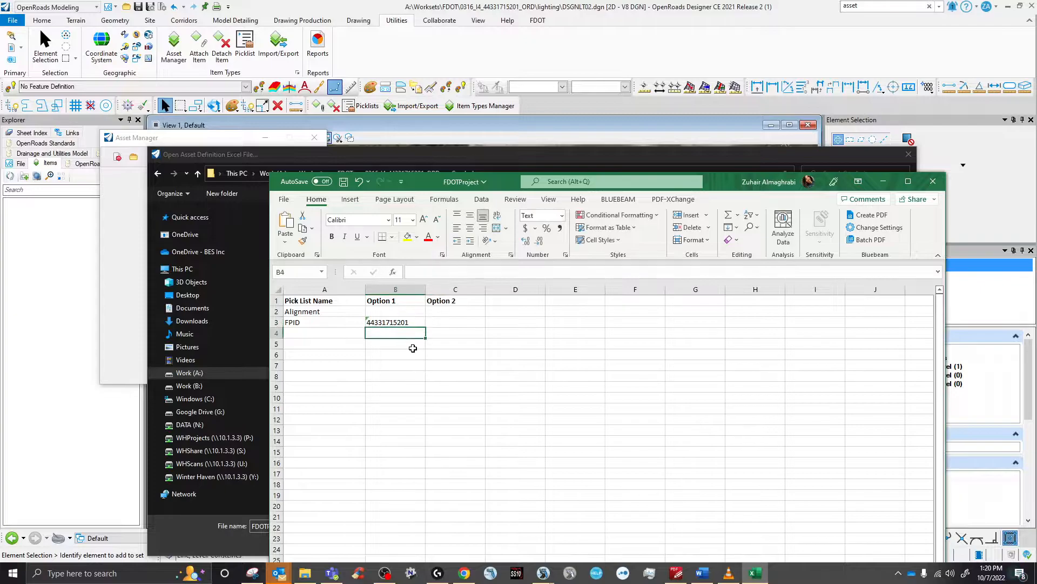
- Enter placeholder xxxxxxxx in cell C3, then save and close the workbook
{"action": "left_click", "coordinate": [411, 323]}
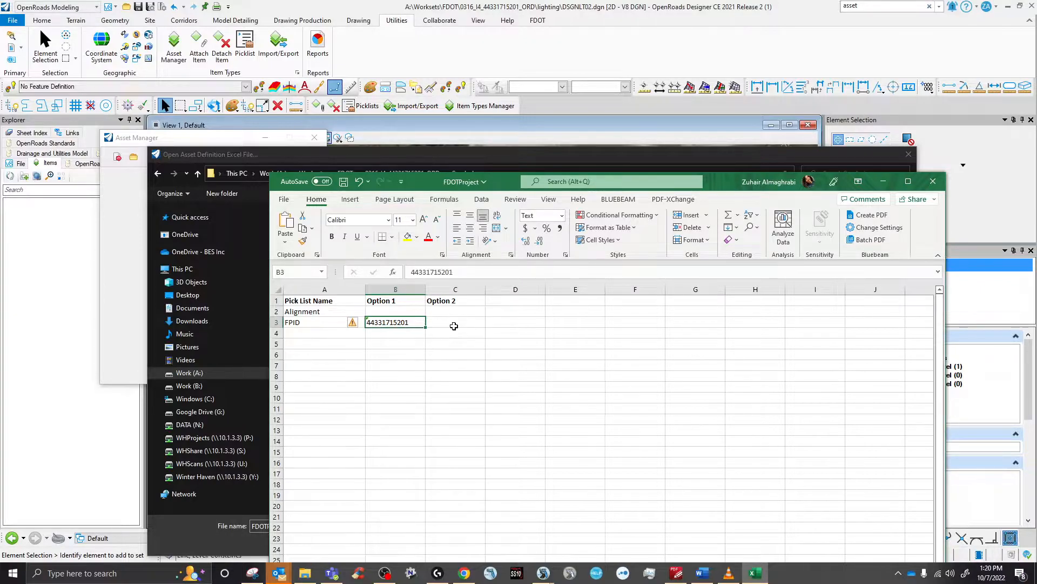
{"action": "left_click", "coordinate": [462, 319]}
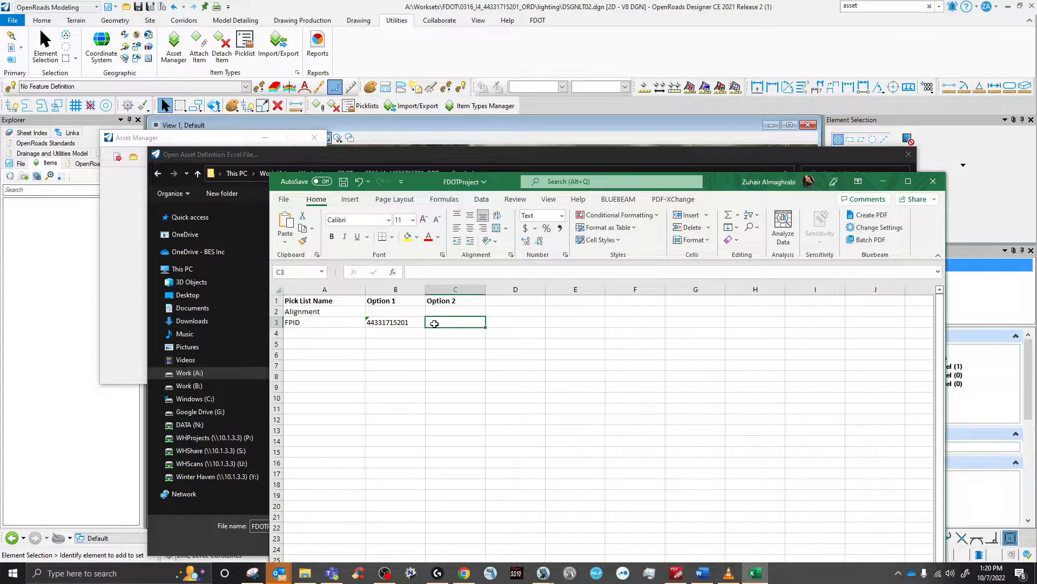
{"action": "type", "text": "xxxxxxxx"}
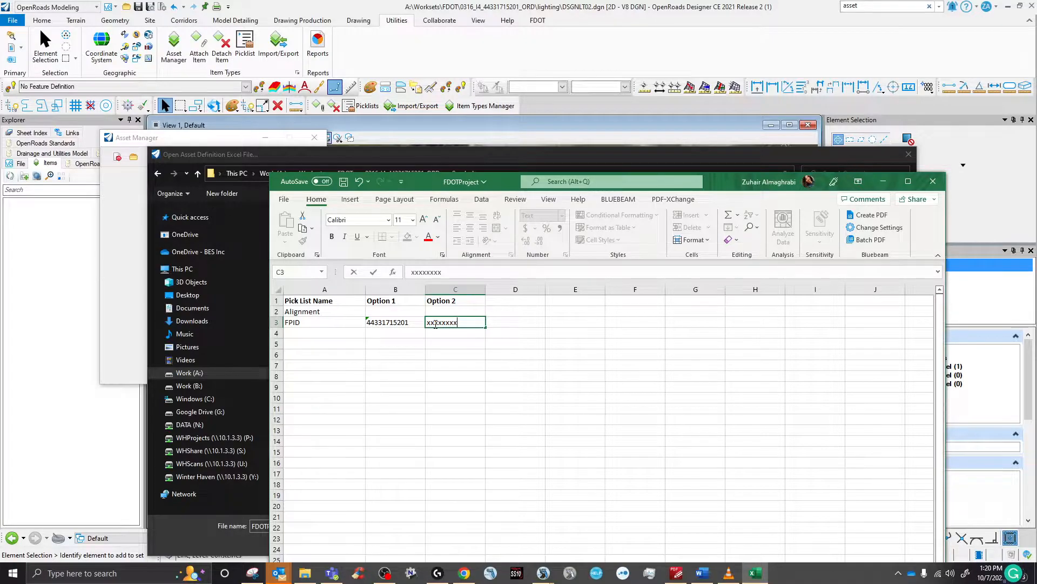
{"action": "key", "text": "Return"}
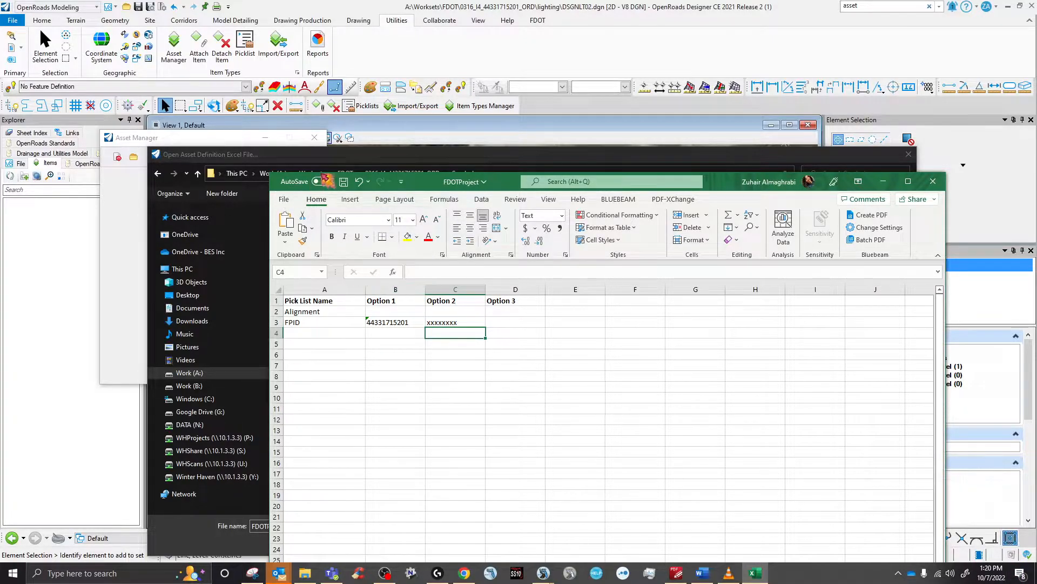
{"action": "left_click", "coordinate": [343, 182]}
{"action": "left_click", "coordinate": [933, 181]}
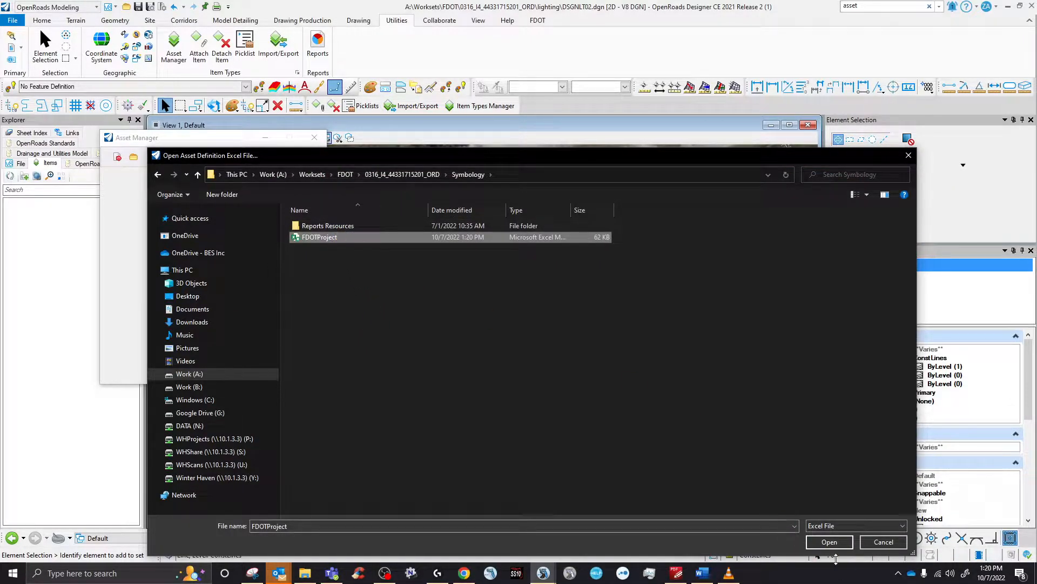
- Load FDOTProject in Asset Manager and attach the FPID item to the six elements
{"action": "left_click", "coordinate": [829, 541]}
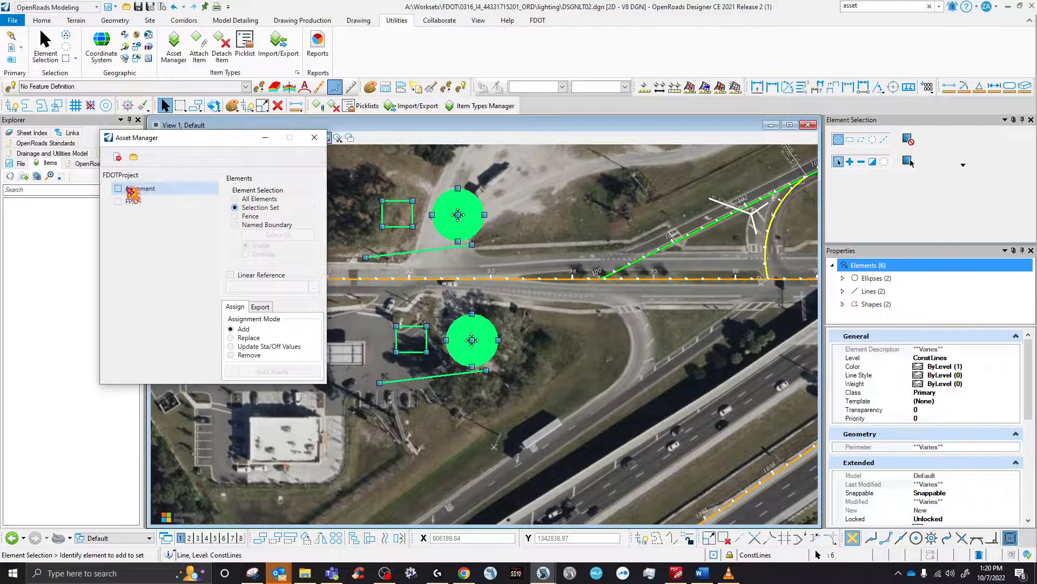
{"action": "left_click", "coordinate": [132, 203]}
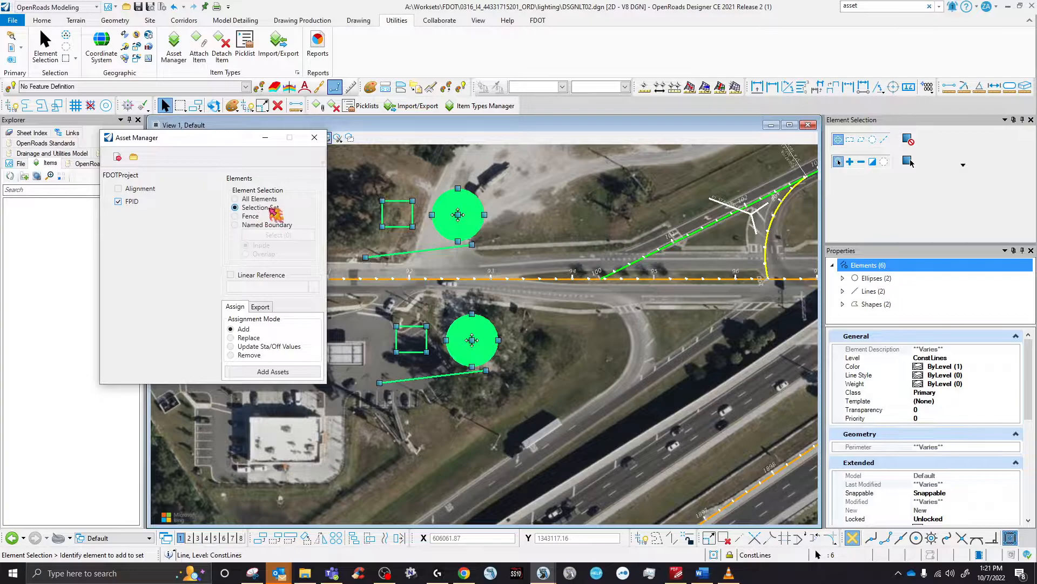
{"action": "left_click", "coordinate": [284, 372]}
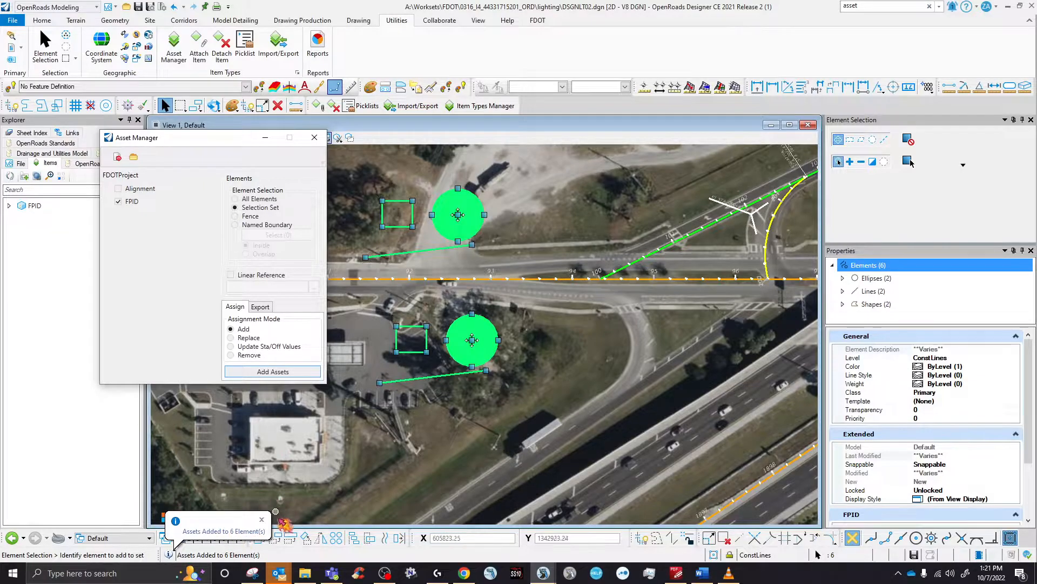
{"action": "scroll", "coordinate": [917, 516], "scroll_direction": "down", "scroll_amount": 3}
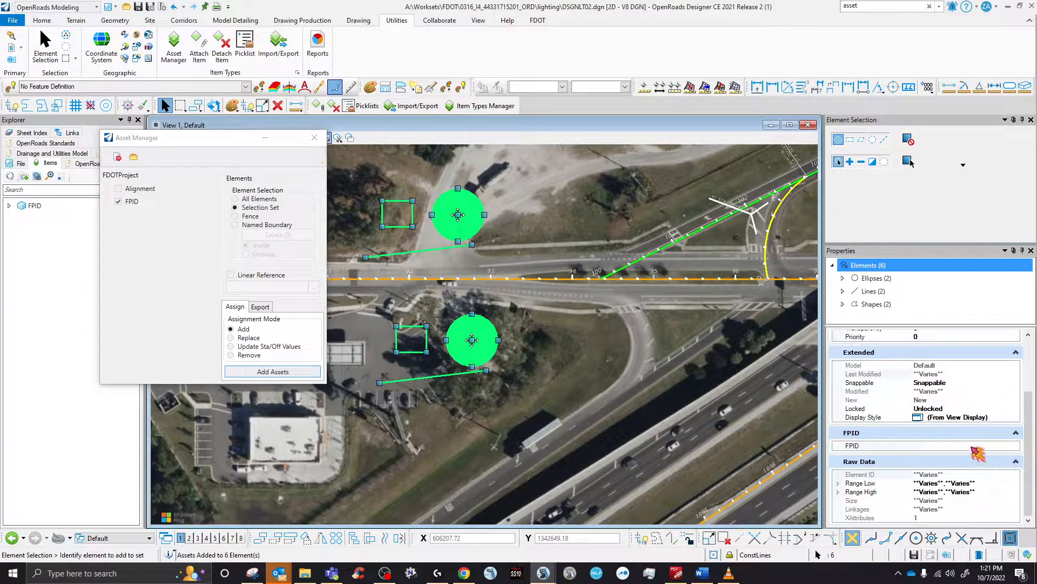
{"action": "left_click", "coordinate": [1011, 446]}
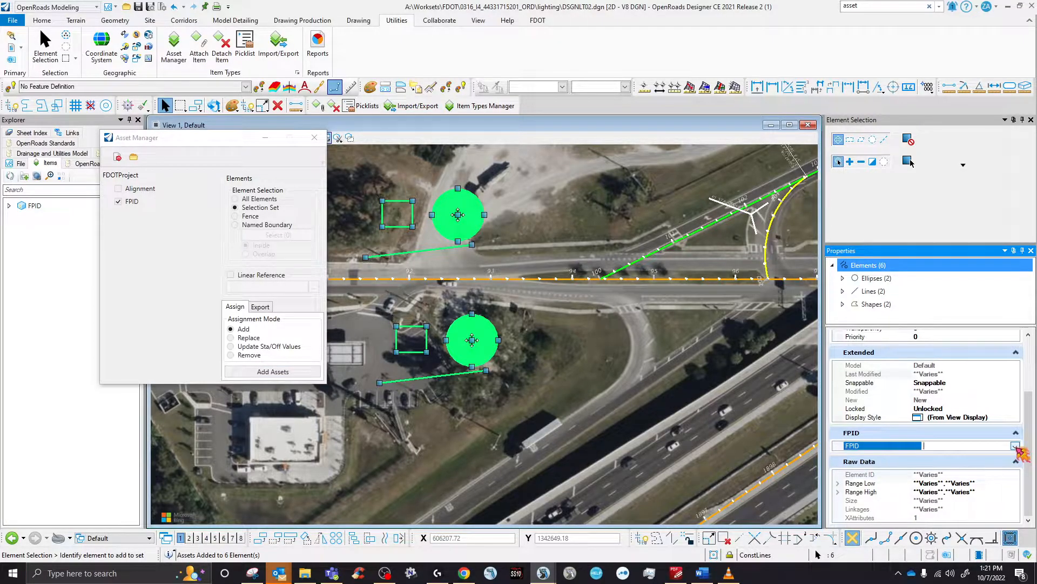
{"action": "left_click", "coordinate": [1016, 445]}
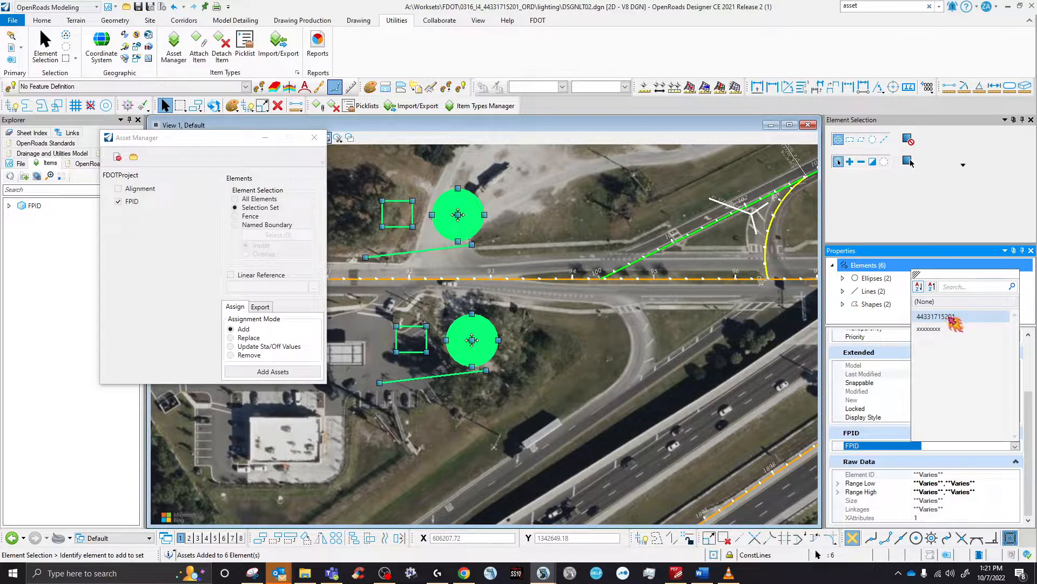
{"action": "left_click", "coordinate": [951, 318]}
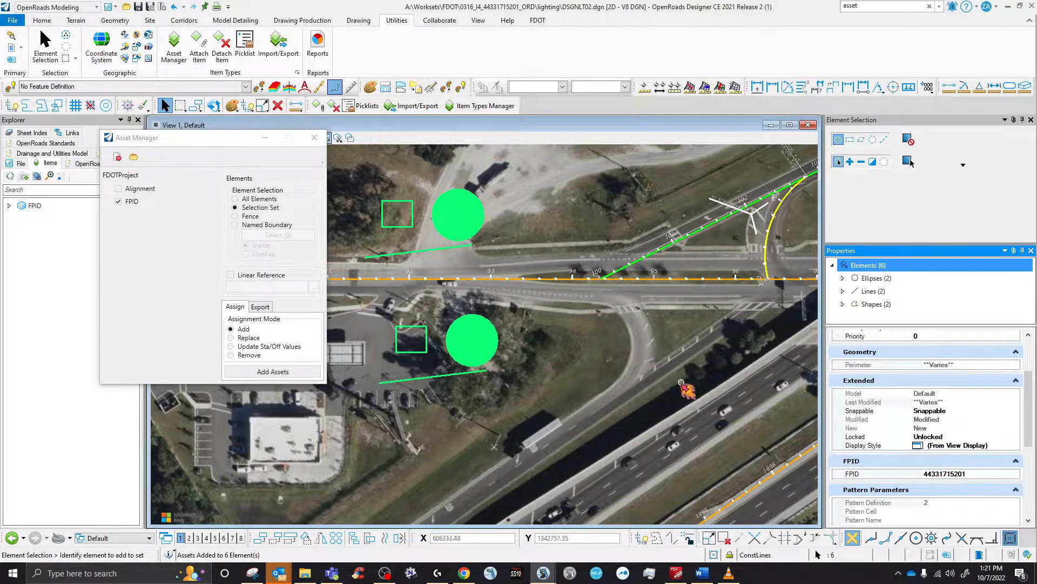
{"action": "scroll", "coordinate": [952, 417], "scroll_direction": "down", "scroll_amount": 5}
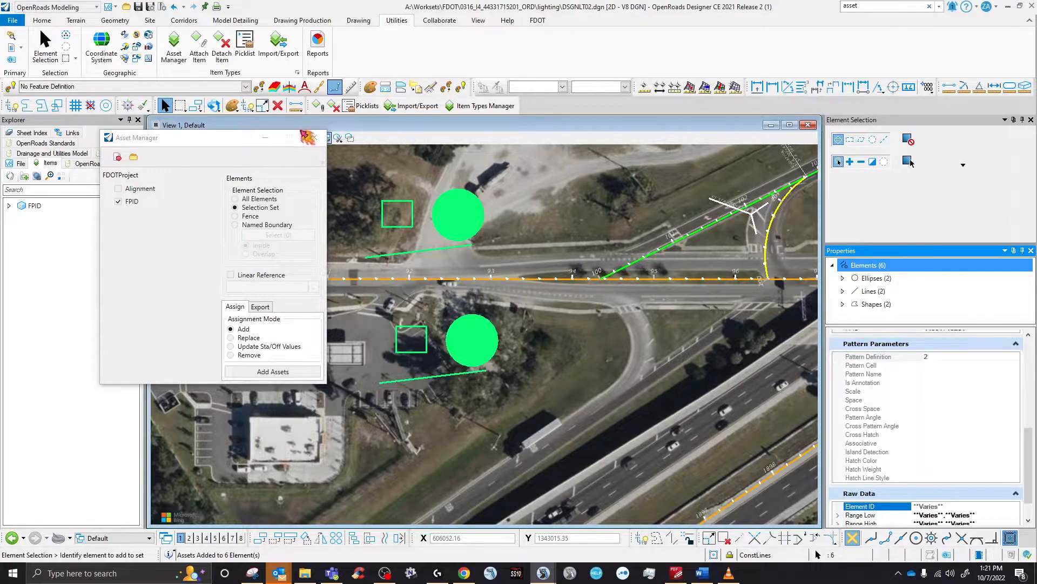
{"action": "left_click", "coordinate": [314, 137]}
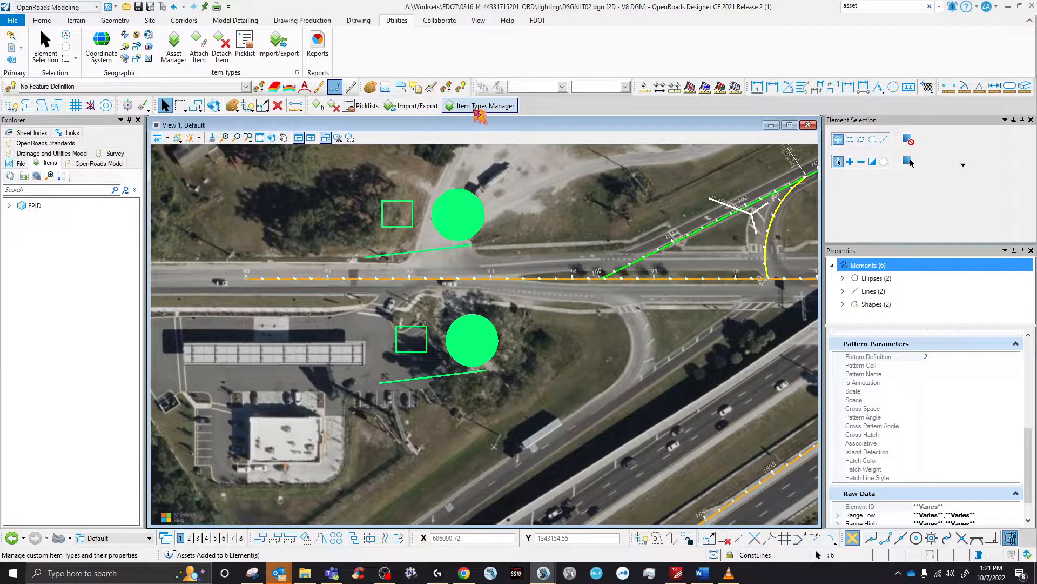
{"action": "left_click", "coordinate": [476, 108]}
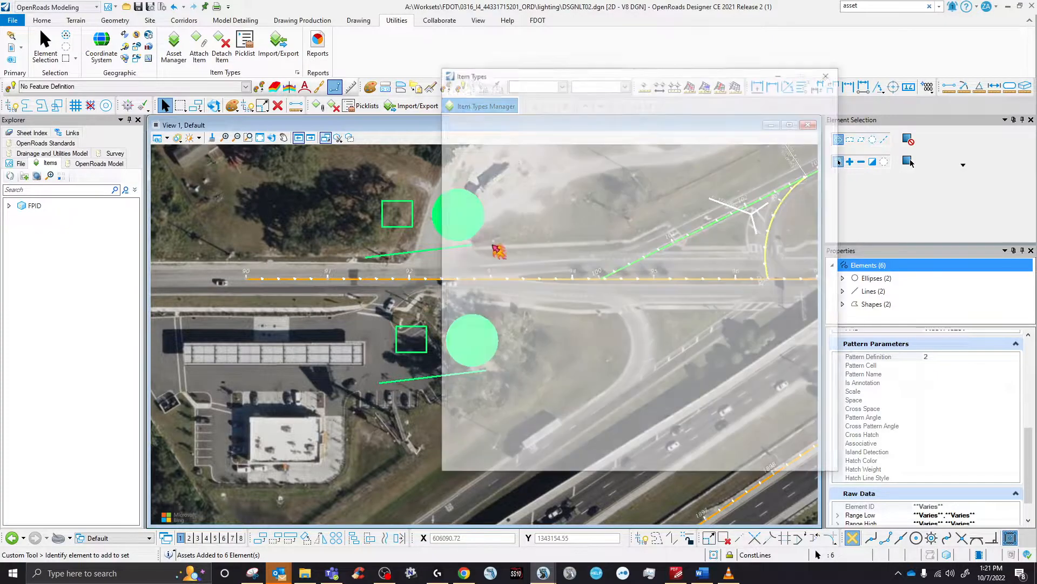
{"action": "left_click_drag", "start_coordinate": [581, 80], "coordinate": [759, 109]}
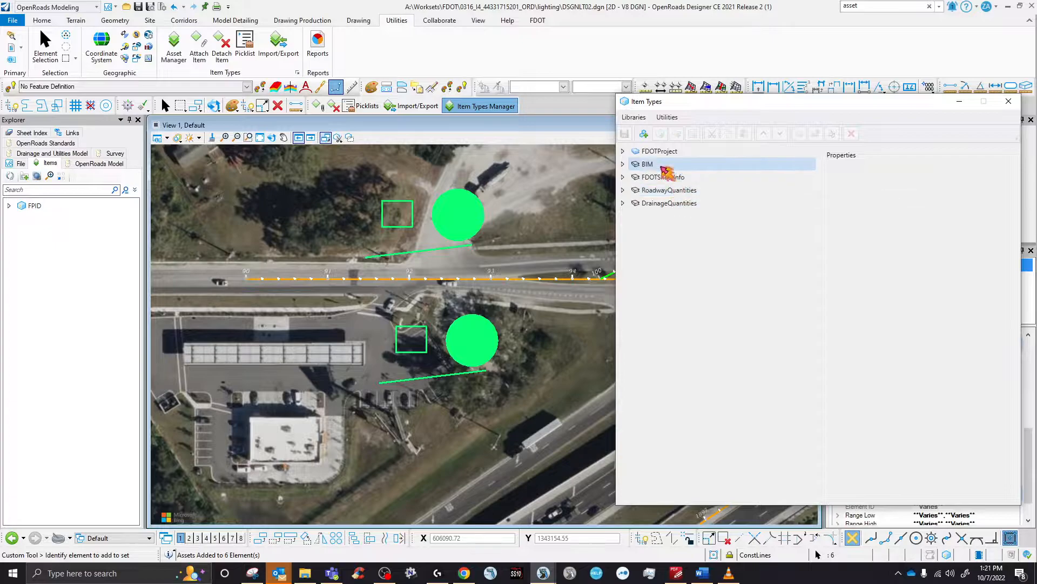
{"action": "left_click", "coordinate": [651, 152]}
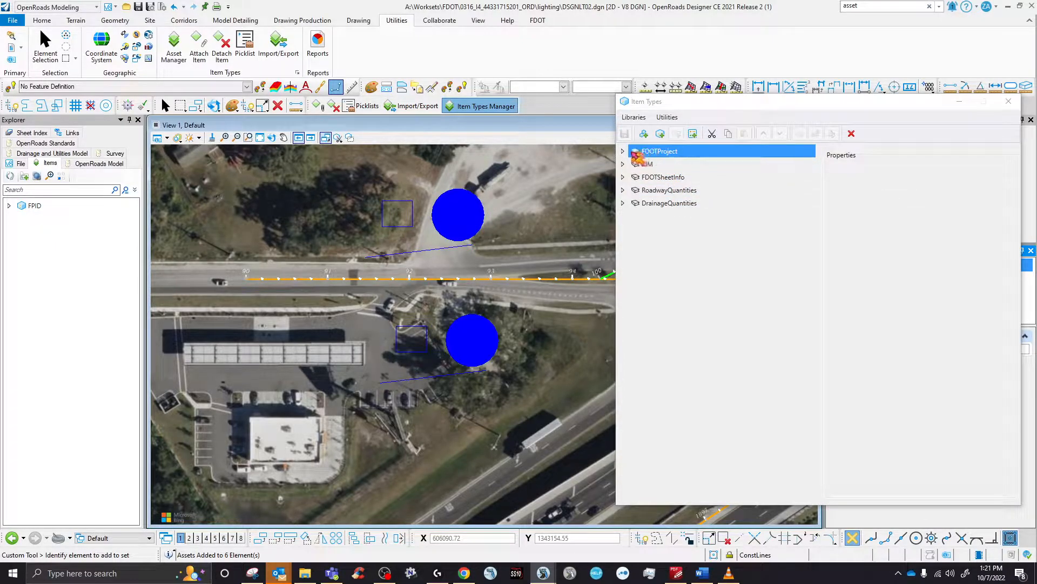
{"action": "left_click", "coordinate": [635, 177]}
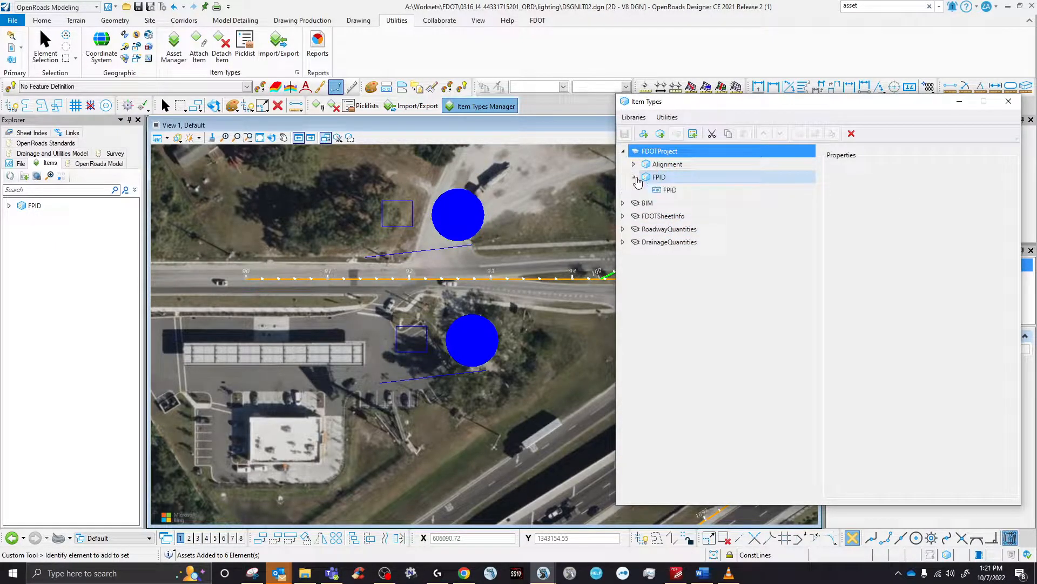
{"action": "left_click", "coordinate": [634, 165]}
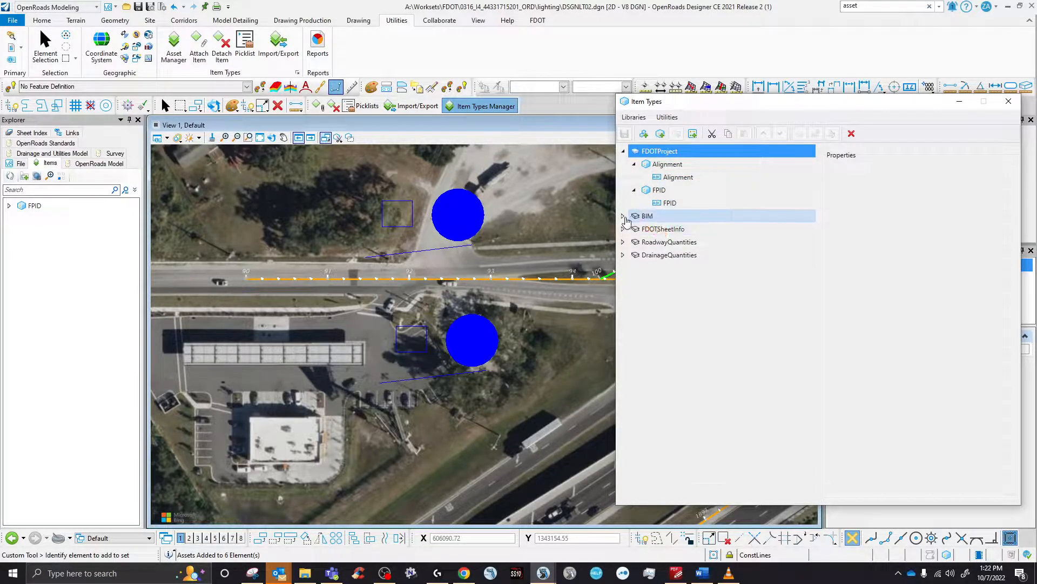
{"action": "left_click", "coordinate": [624, 217]}
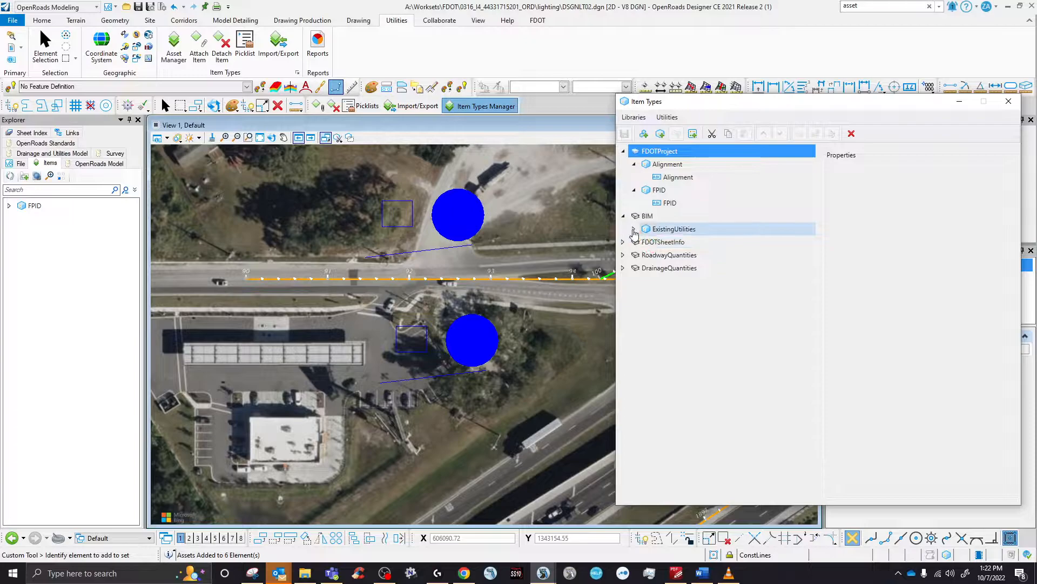
{"action": "left_click", "coordinate": [634, 229]}
{"action": "left_click", "coordinate": [624, 216]}
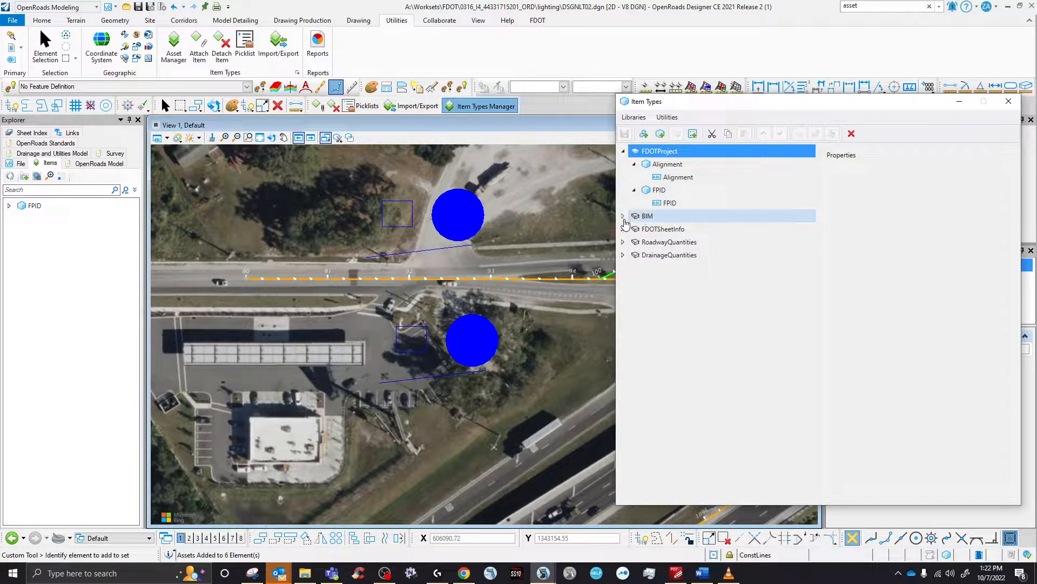
{"action": "left_click", "coordinate": [643, 217]}
{"action": "left_click", "coordinate": [623, 216]}
{"action": "left_click", "coordinate": [624, 216]}
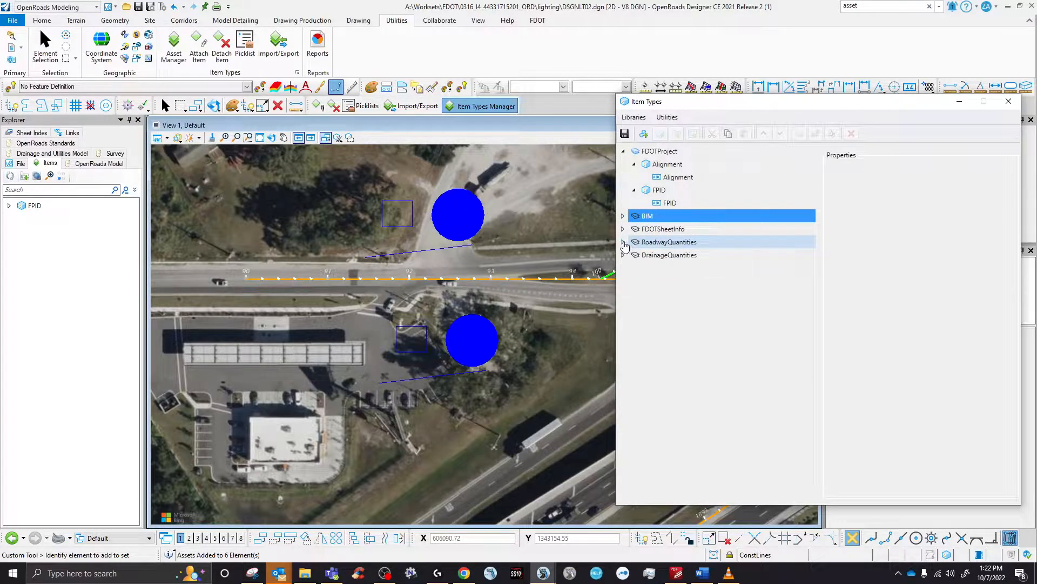
{"action": "left_click", "coordinate": [624, 242]}
{"action": "scroll", "coordinate": [676, 427], "scroll_direction": "down", "scroll_amount": 6}
{"action": "scroll", "coordinate": [676, 427], "scroll_direction": "up", "scroll_amount": 7}
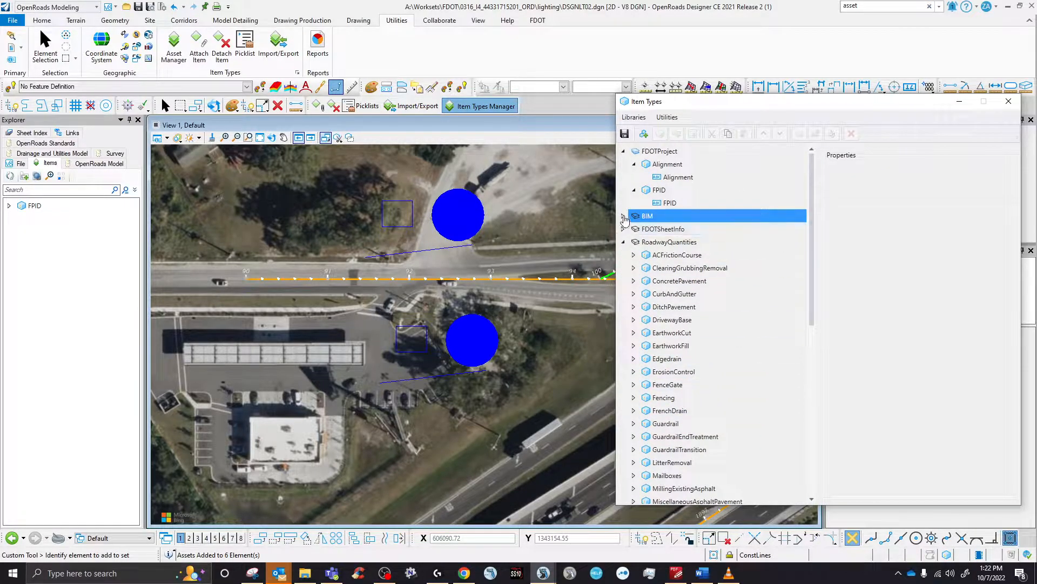
{"action": "left_click", "coordinate": [624, 216]}
{"action": "left_click", "coordinate": [623, 216]}
{"action": "left_click", "coordinate": [623, 242]}
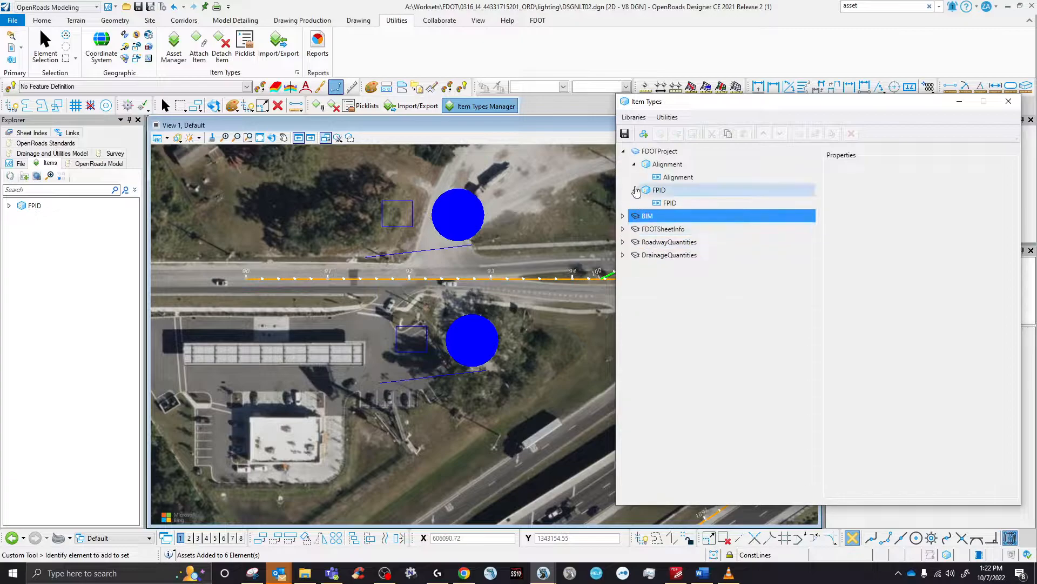
{"action": "left_click", "coordinate": [624, 152]}
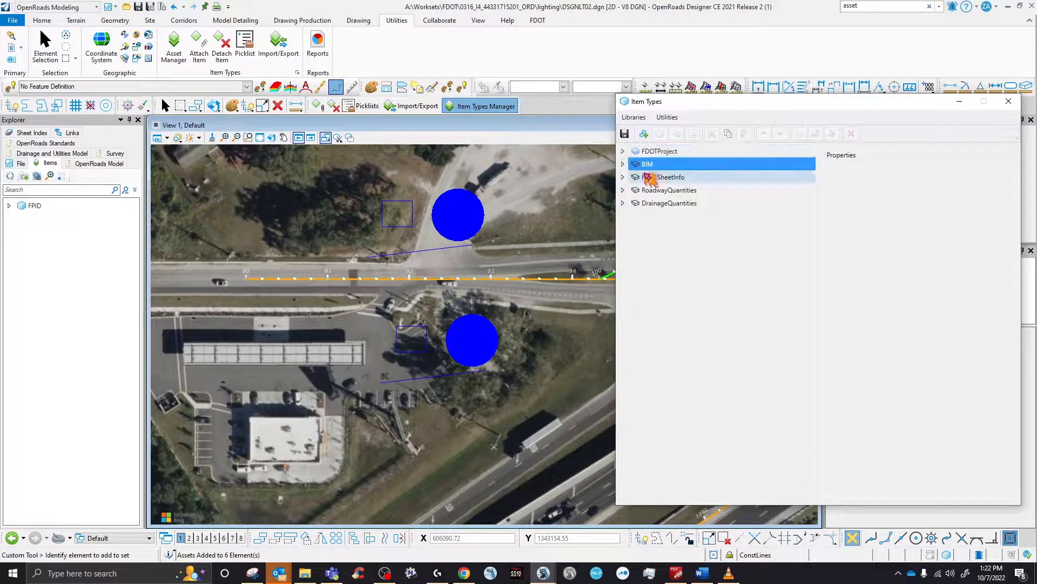
- Close Item Types, then on the FDOT tab check Pavement Marking and open Signal Design choices
{"action": "left_click", "coordinate": [1009, 101]}
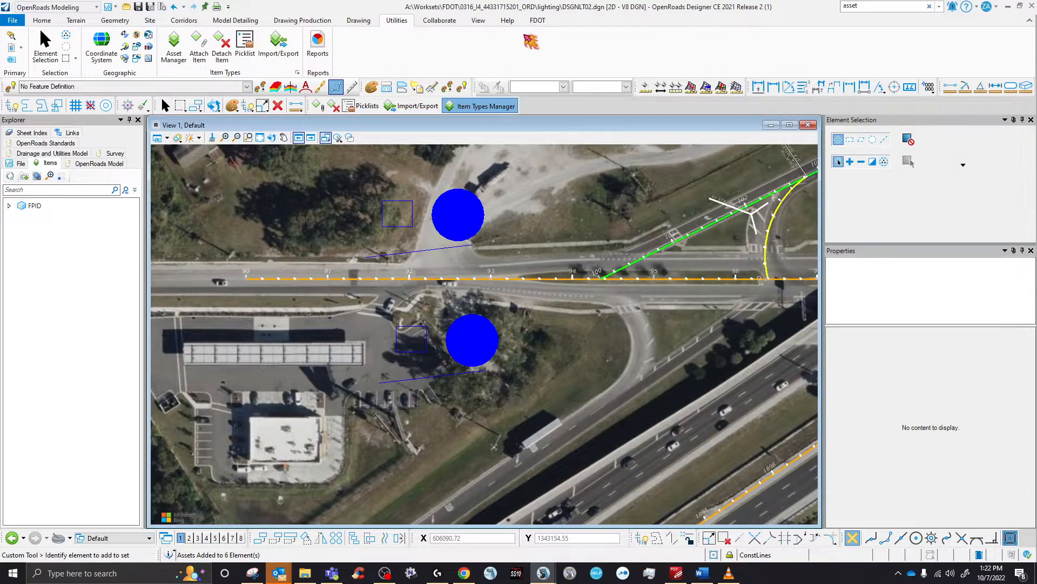
{"action": "left_click", "coordinate": [537, 20]}
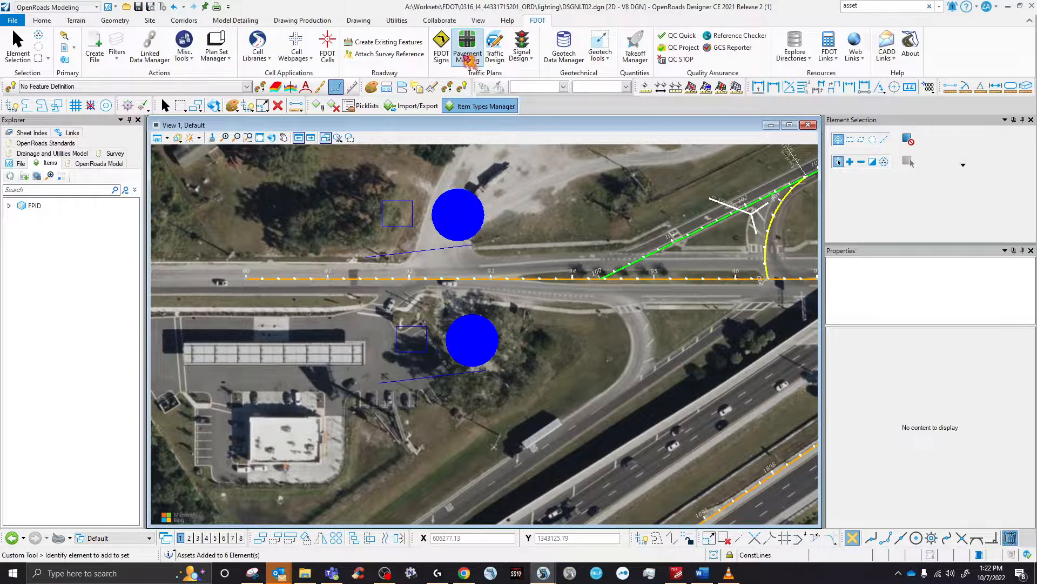
{"action": "left_click", "coordinate": [469, 55]}
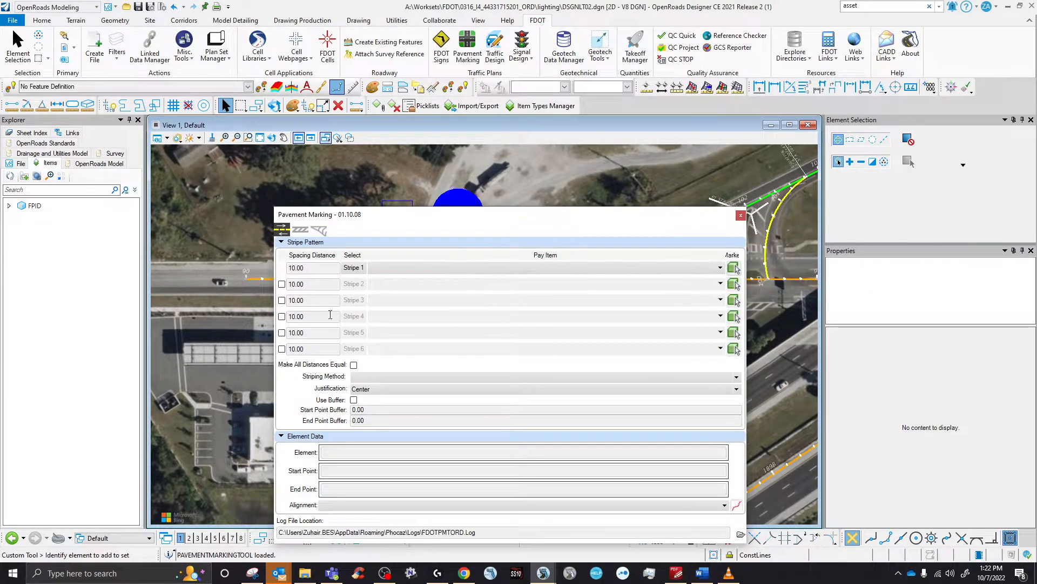
{"action": "left_click", "coordinate": [740, 215]}
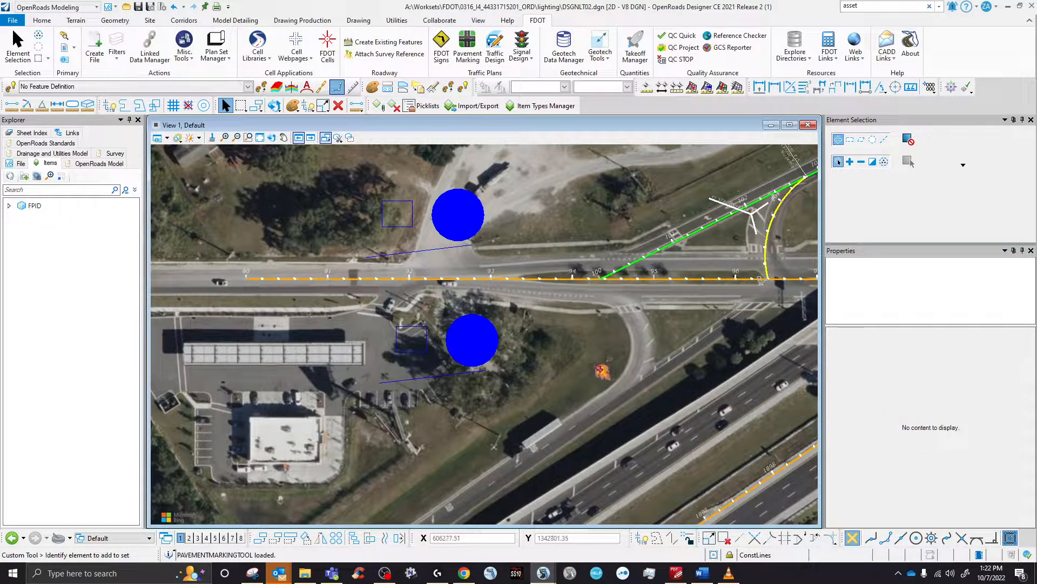
{"action": "left_click", "coordinate": [469, 61]}
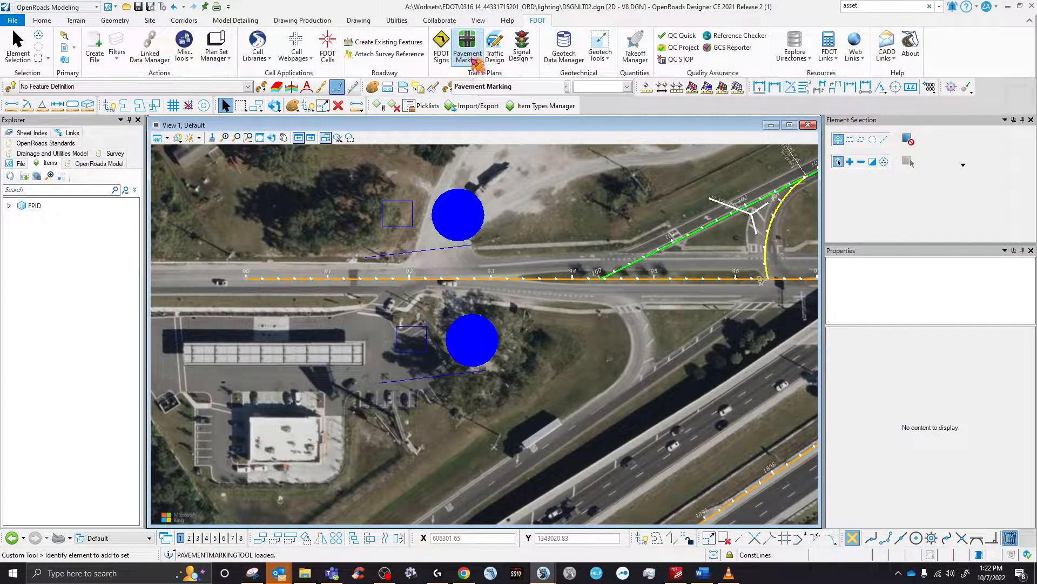
{"action": "left_click", "coordinate": [522, 54]}
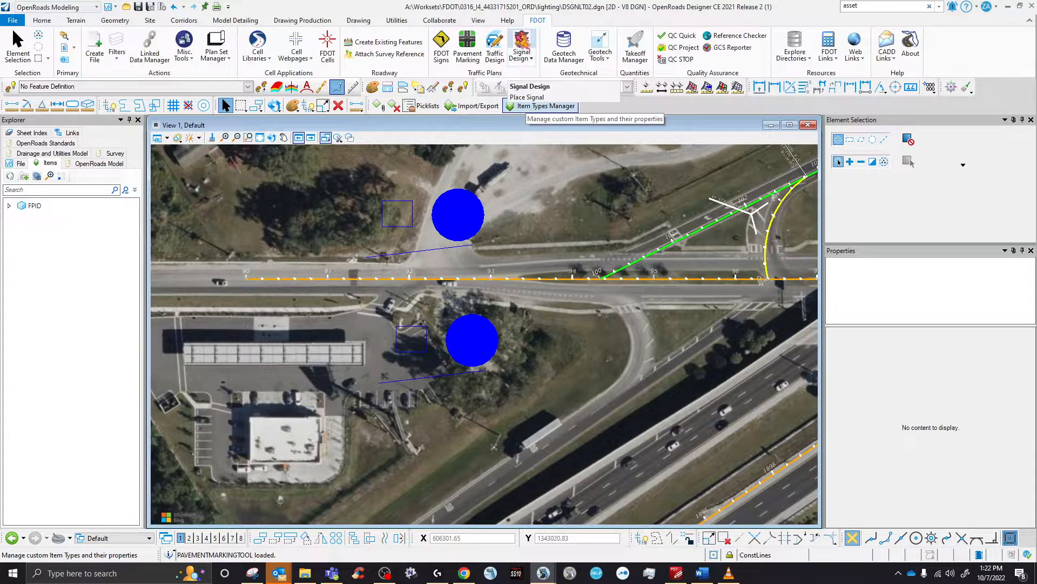
- Start Place Signal and set the Signals Design type to Conduit
{"action": "left_click", "coordinate": [525, 66]}
{"action": "left_click", "coordinate": [523, 43]}
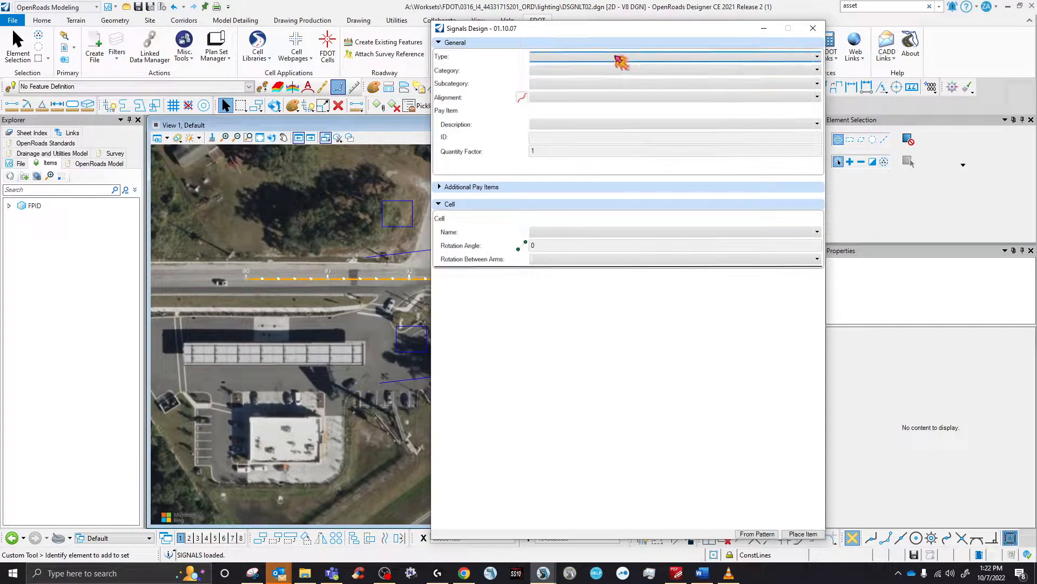
{"action": "left_click", "coordinate": [622, 57]}
{"action": "left_click", "coordinate": [574, 67]}
{"action": "left_click", "coordinate": [575, 57]}
{"action": "left_click", "coordinate": [574, 80]}
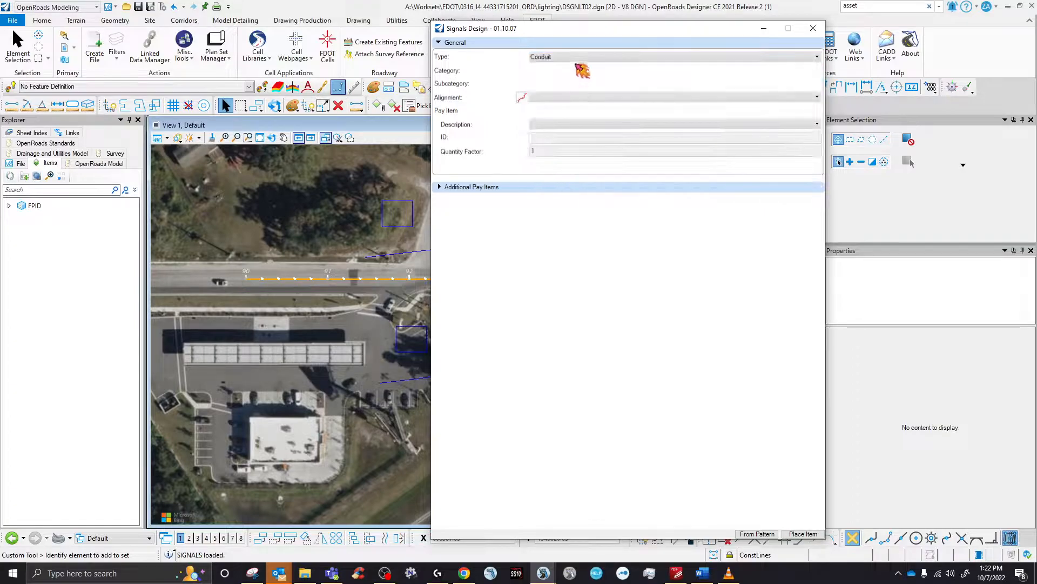
- Choose pay item Conduit, Furnish & Install, Bridge Mount (0630 2 15), view Additional Pay Items, then close
{"action": "left_click", "coordinate": [586, 124]}
{"action": "left_click", "coordinate": [573, 153]}
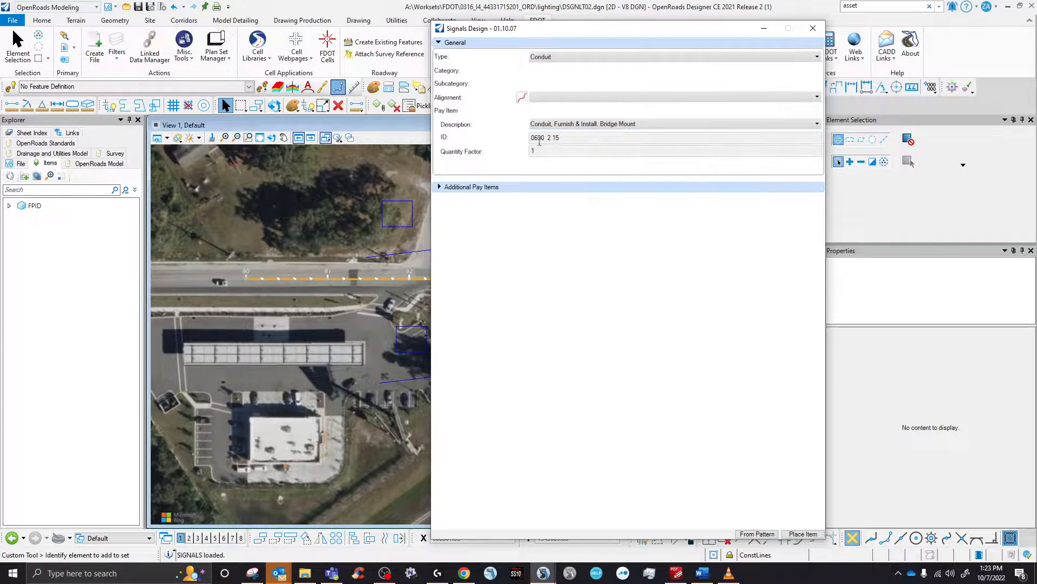
{"action": "left_click", "coordinate": [439, 187]}
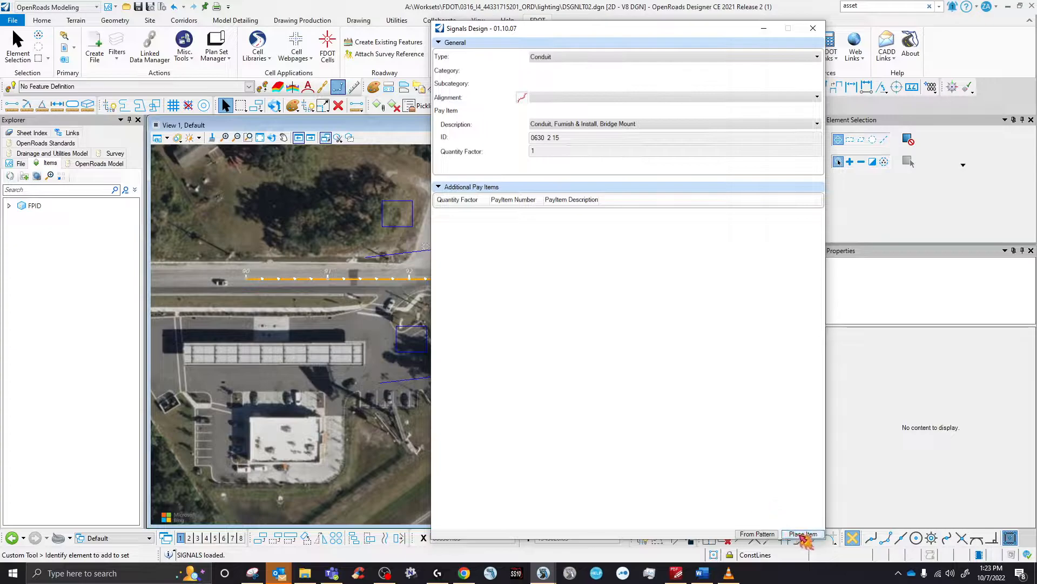
{"action": "left_click_drag", "start_coordinate": [591, 28], "coordinate": [519, 189]}
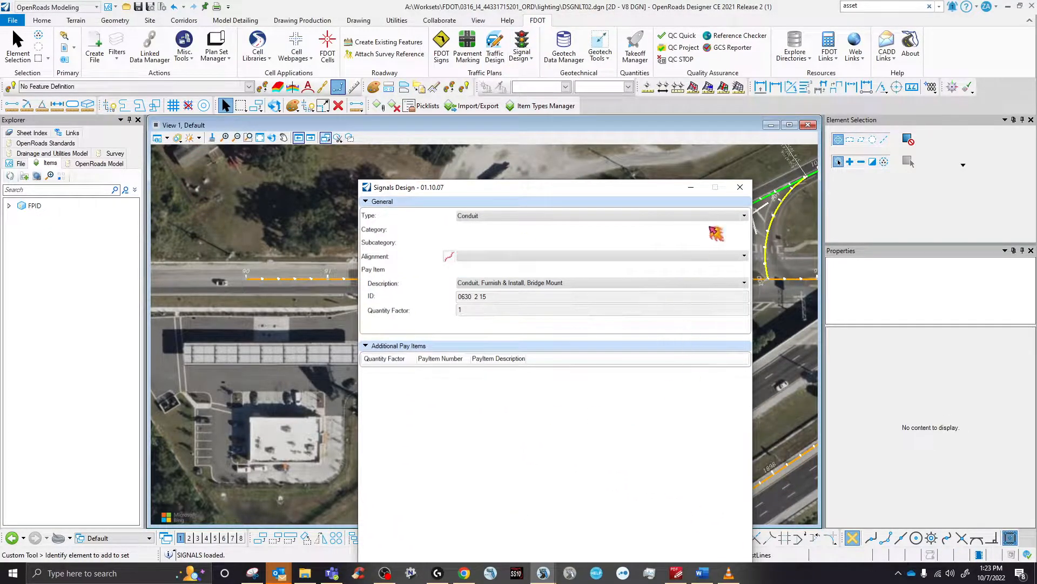
{"action": "left_click", "coordinate": [740, 188]}
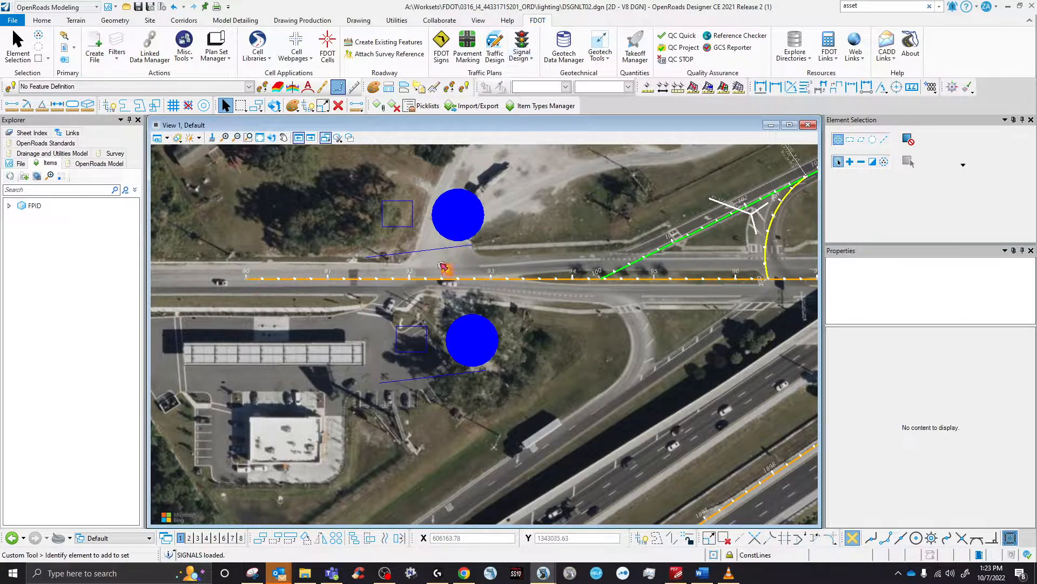
{"action": "left_click", "coordinate": [440, 249]}
{"action": "scroll", "coordinate": [926, 443], "scroll_direction": "down", "scroll_amount": 5}
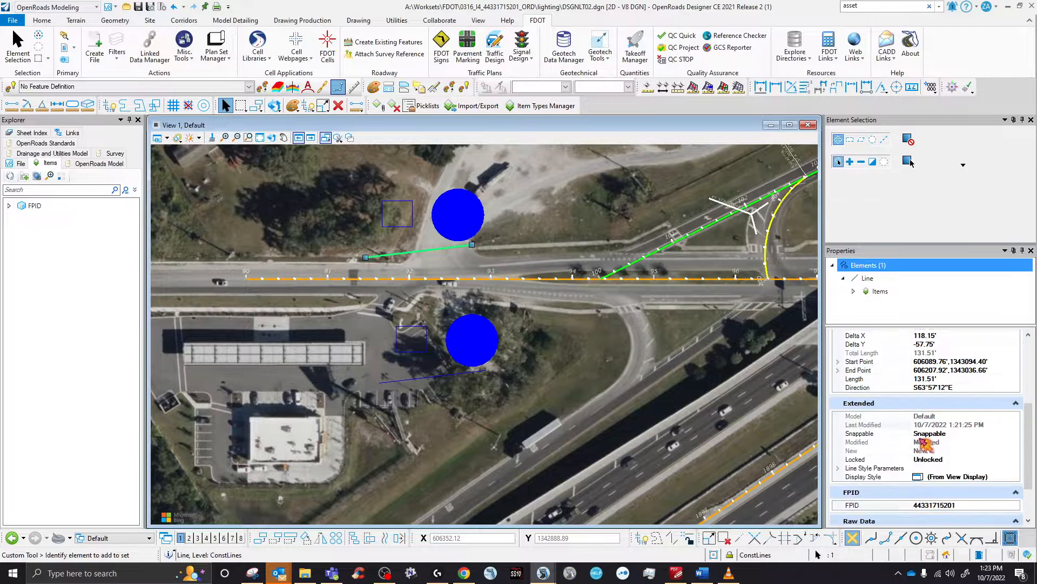
{"action": "scroll", "coordinate": [925, 443], "scroll_direction": "down", "scroll_amount": 3}
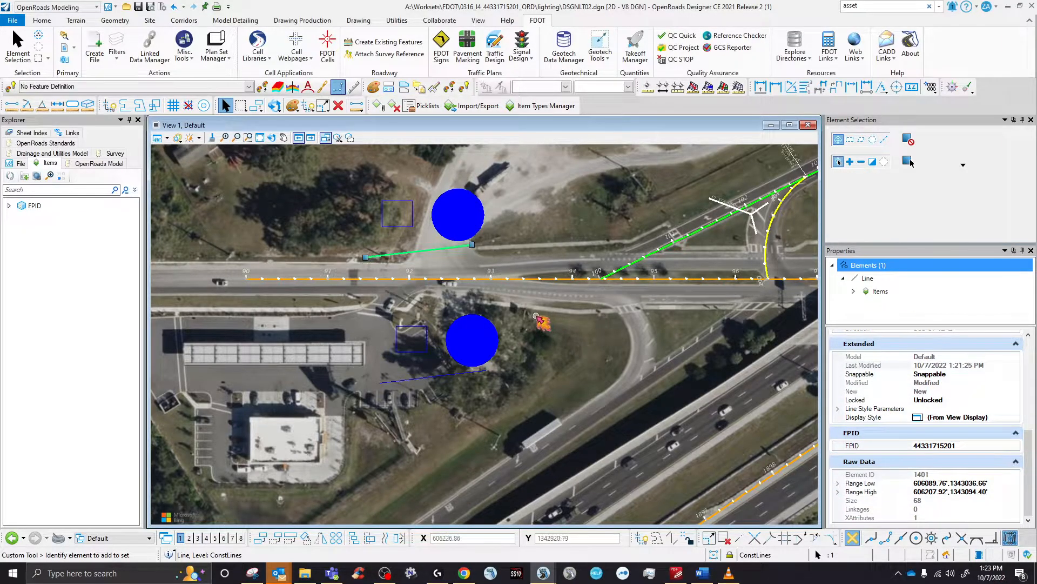
{"action": "left_click", "coordinate": [327, 233]}
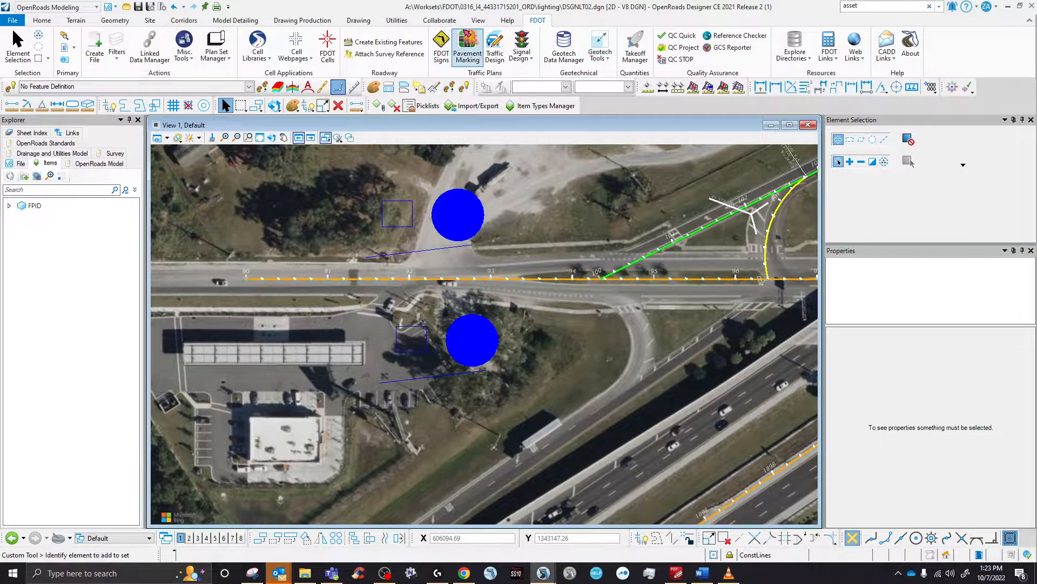
{"action": "scroll", "coordinate": [426, 234], "scroll_direction": "up", "scroll_amount": 2}
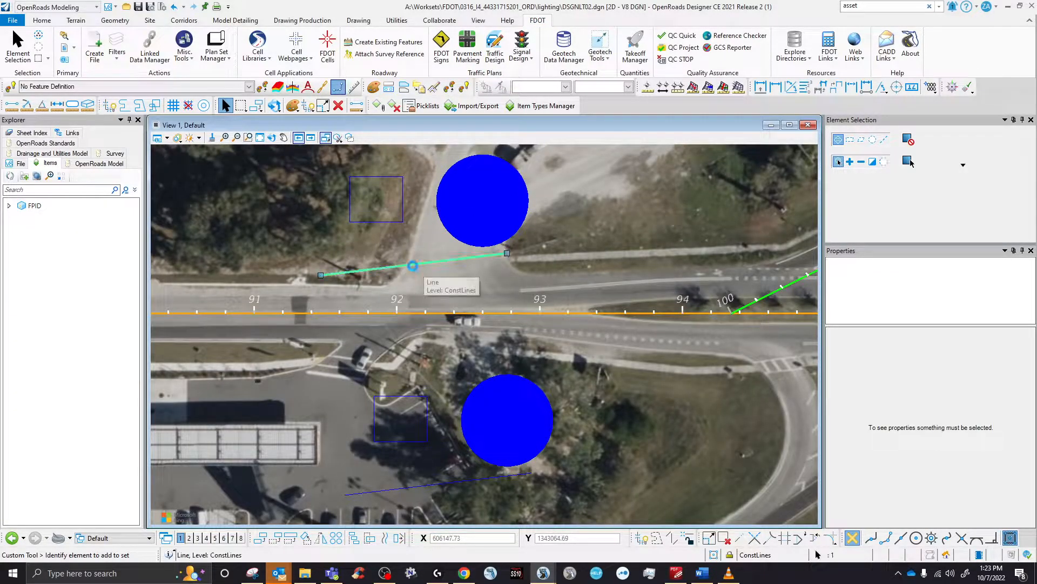
{"action": "left_click", "coordinate": [427, 273]}
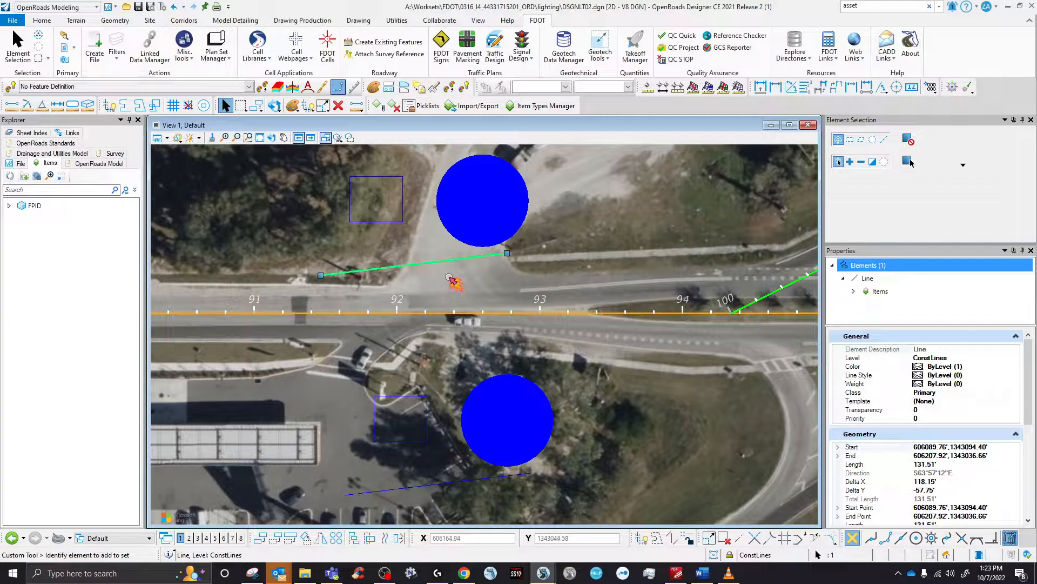
{"action": "left_click", "coordinate": [450, 278]}
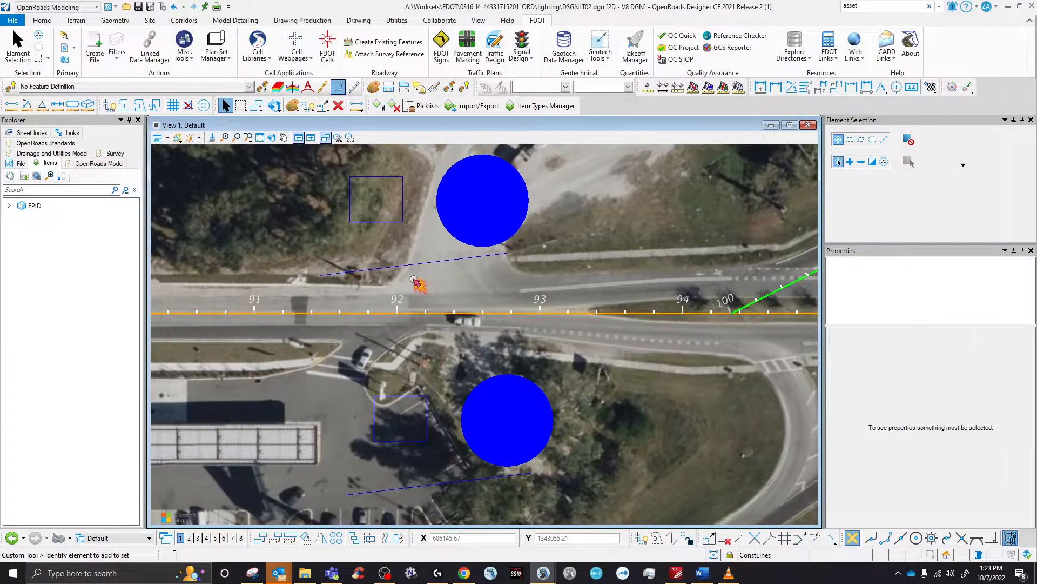
- Search the level list for 'cond' and make ConduitOT the active level
{"action": "left_click", "coordinate": [42, 22]}
{"action": "left_click", "coordinate": [132, 41]}
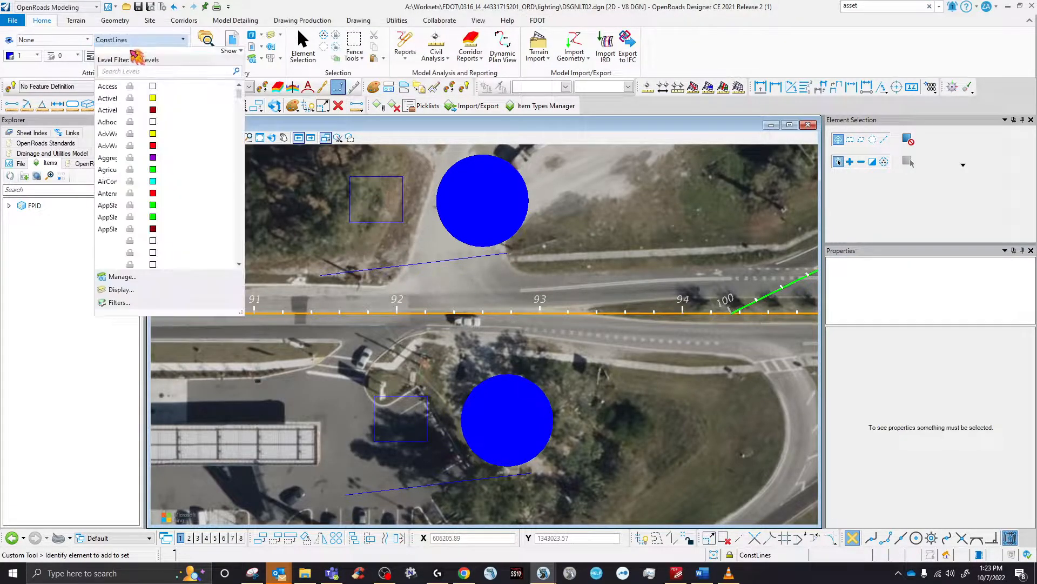
{"action": "left_click", "coordinate": [145, 72]}
{"action": "type", "text": "cop"}
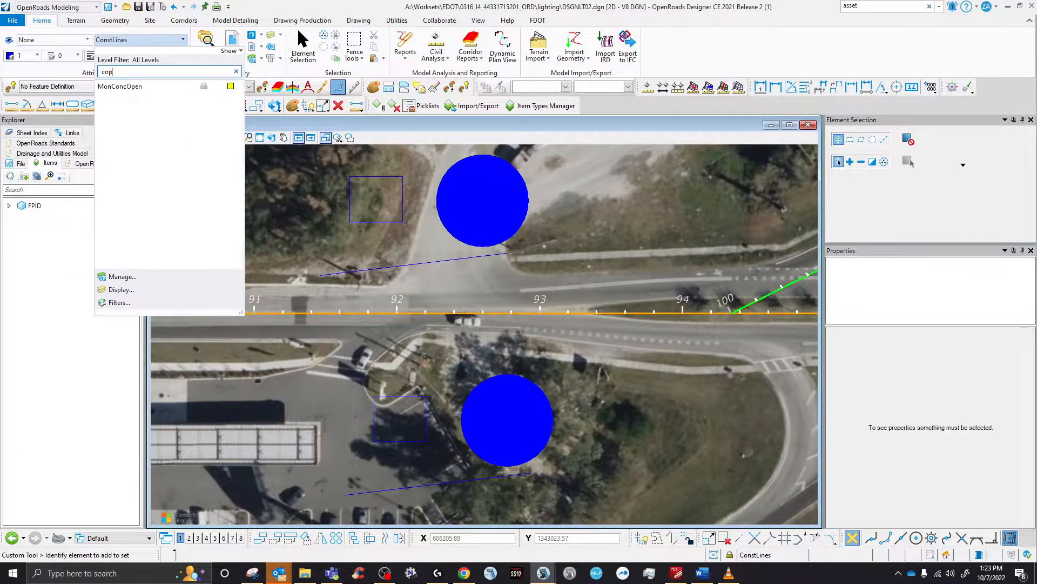
{"action": "key", "text": "BackSpace"}
{"action": "type", "text": "n"}
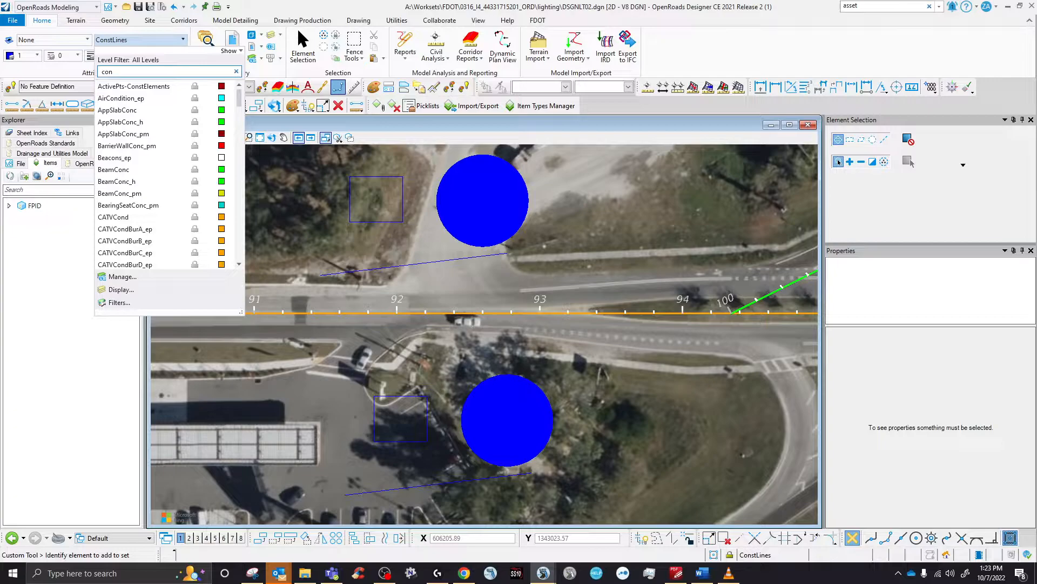
{"action": "type", "text": "d"}
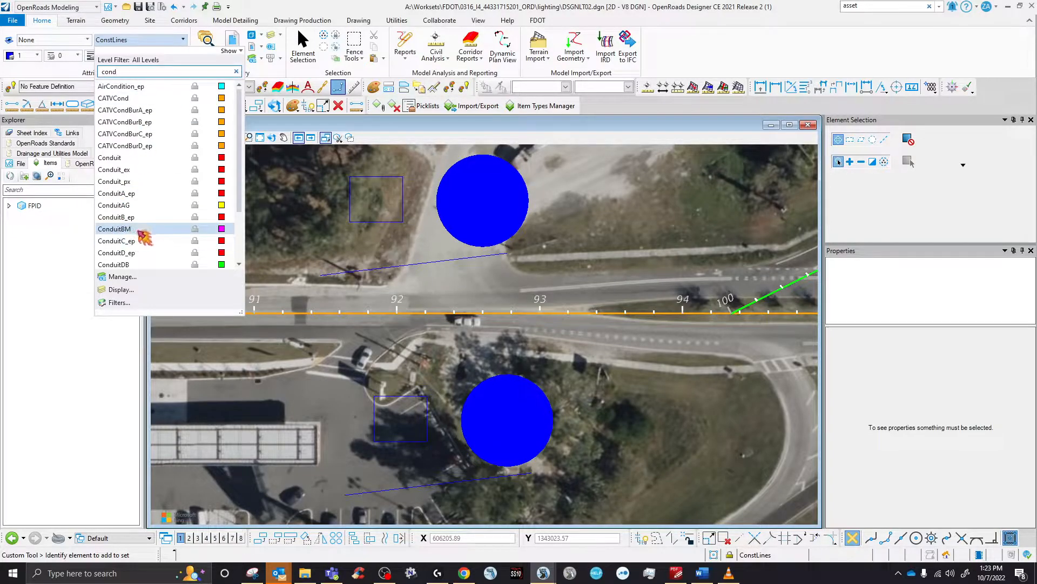
{"action": "scroll", "coordinate": [132, 237], "scroll_direction": "down", "scroll_amount": 2}
{"action": "left_click", "coordinate": [154, 215]}
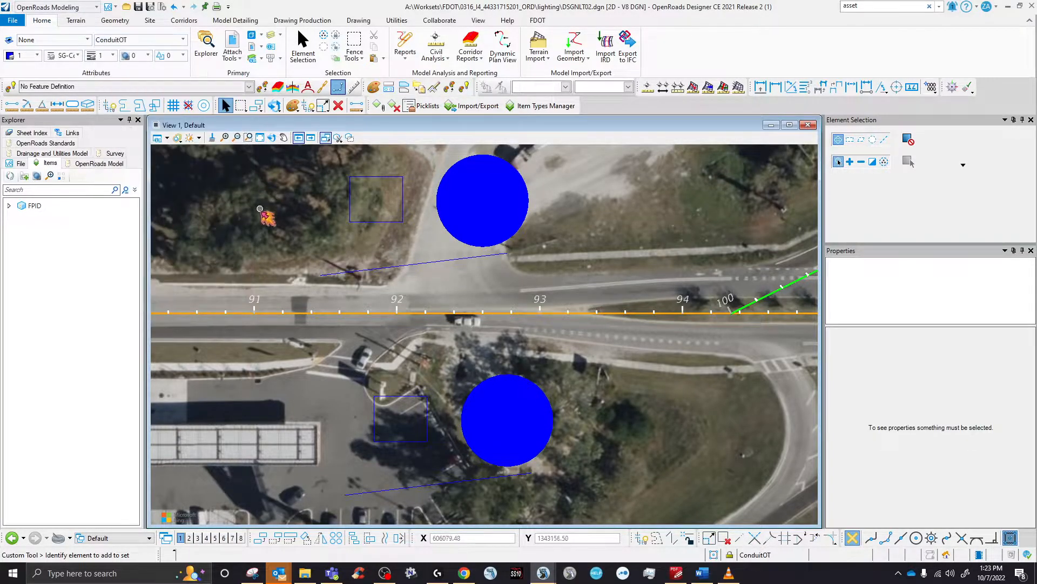
{"action": "left_click", "coordinate": [365, 22]}
- Draw a ConduitOT line north of the road from near station 92 to station 94, then select it
{"action": "left_click", "coordinate": [434, 46]}
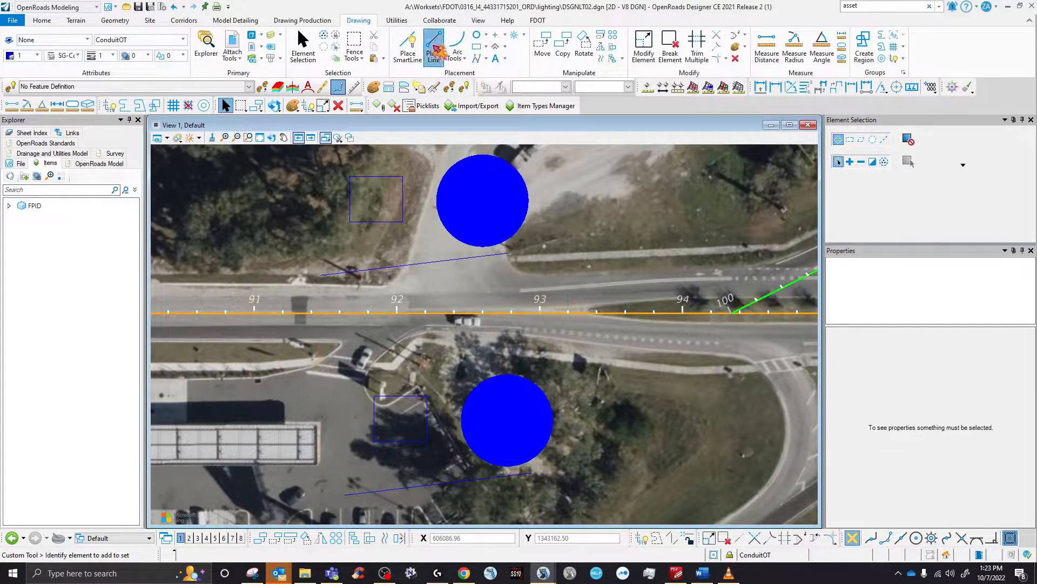
{"action": "left_click", "coordinate": [416, 277]}
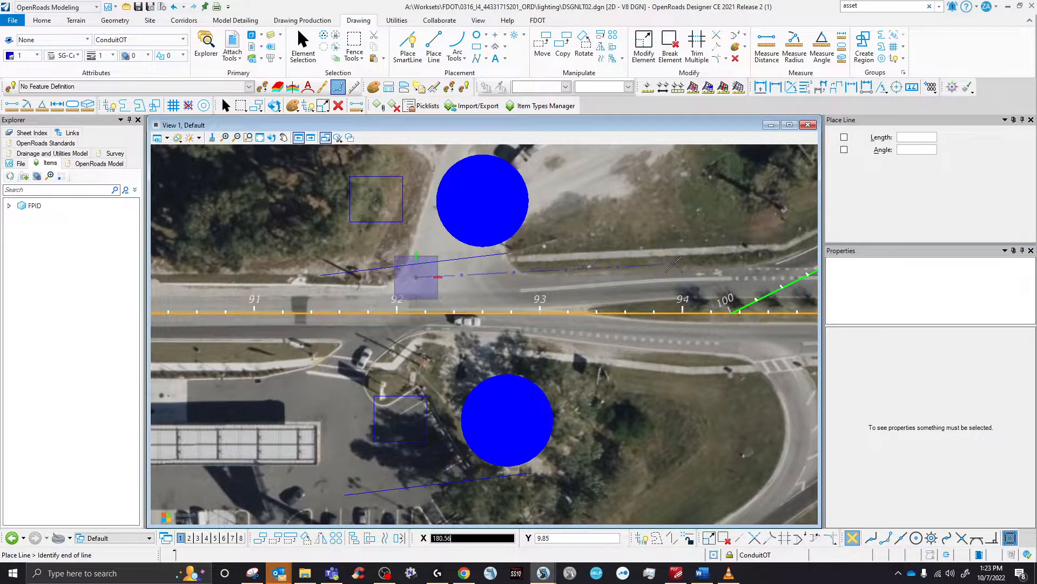
{"action": "left_click", "coordinate": [670, 265]}
{"action": "left_click", "coordinate": [316, 46]}
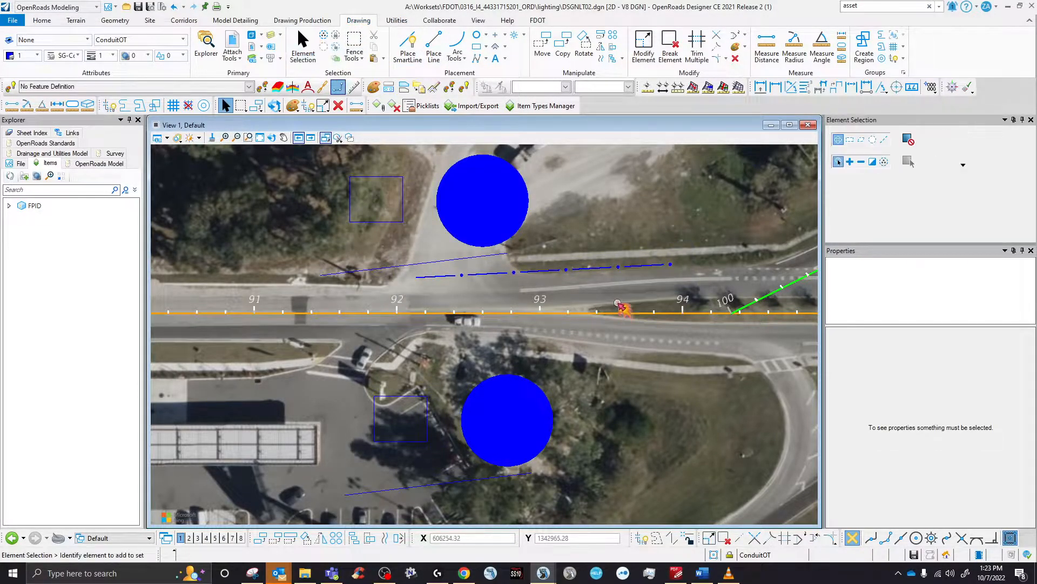
{"action": "left_click", "coordinate": [597, 268]}
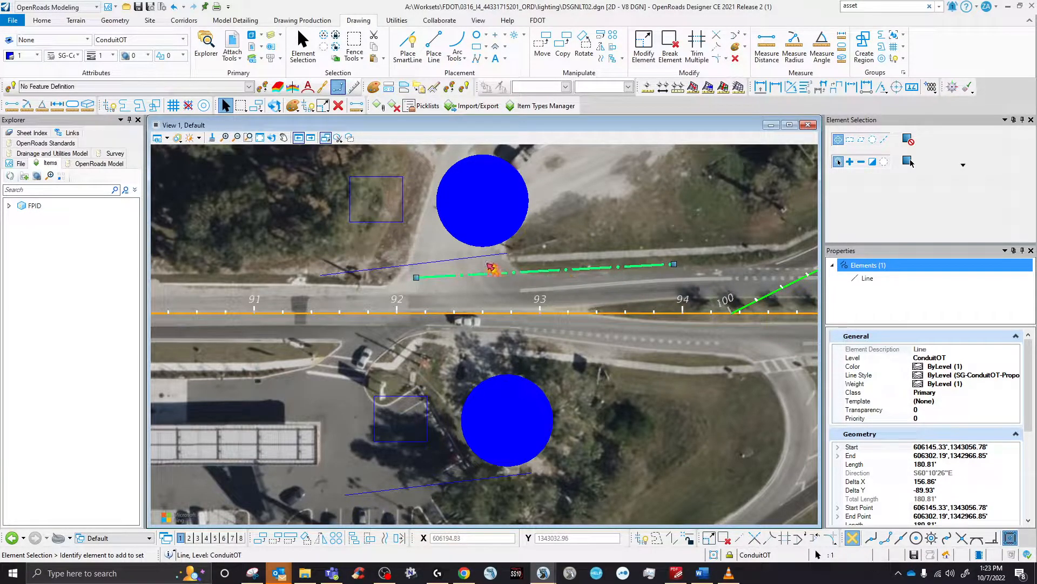
{"action": "left_click", "coordinate": [377, 106]}
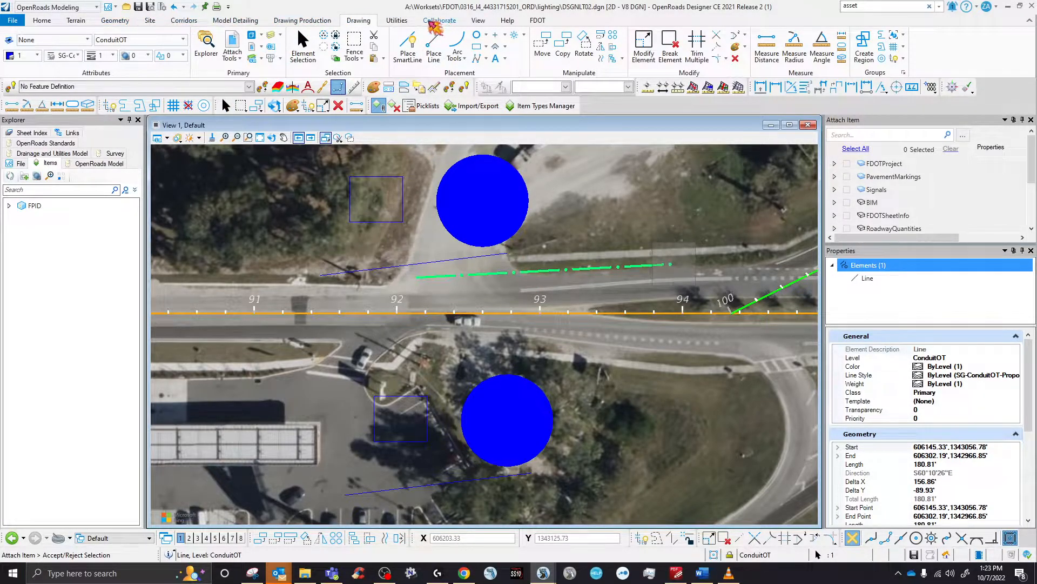
- Attach the FDOTProject FPID item type, without Alignment, to the new conduit line
{"action": "left_click", "coordinate": [396, 21]}
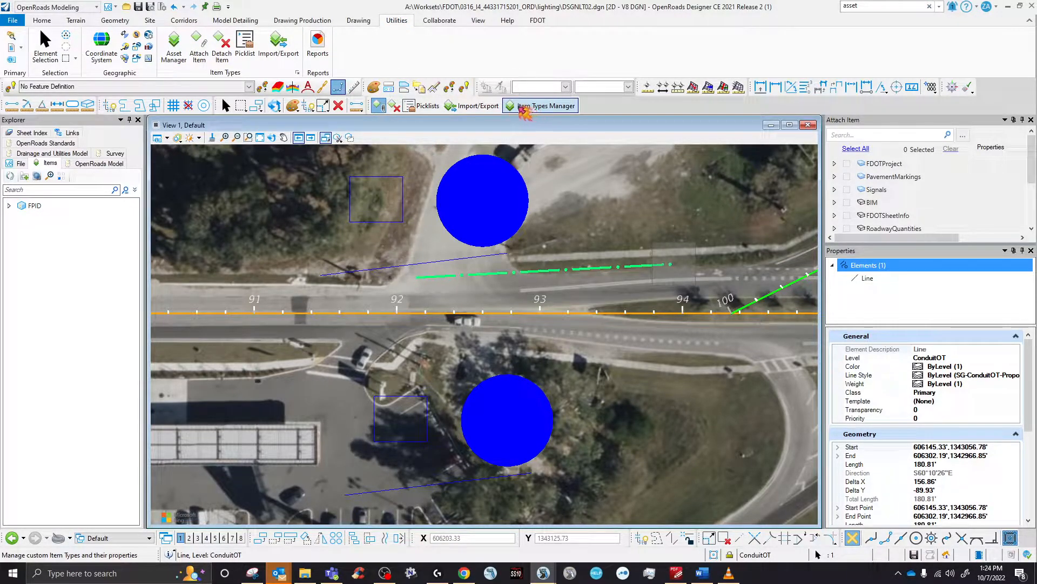
{"action": "left_click_drag", "start_coordinate": [840, 120], "coordinate": [117, 227]}
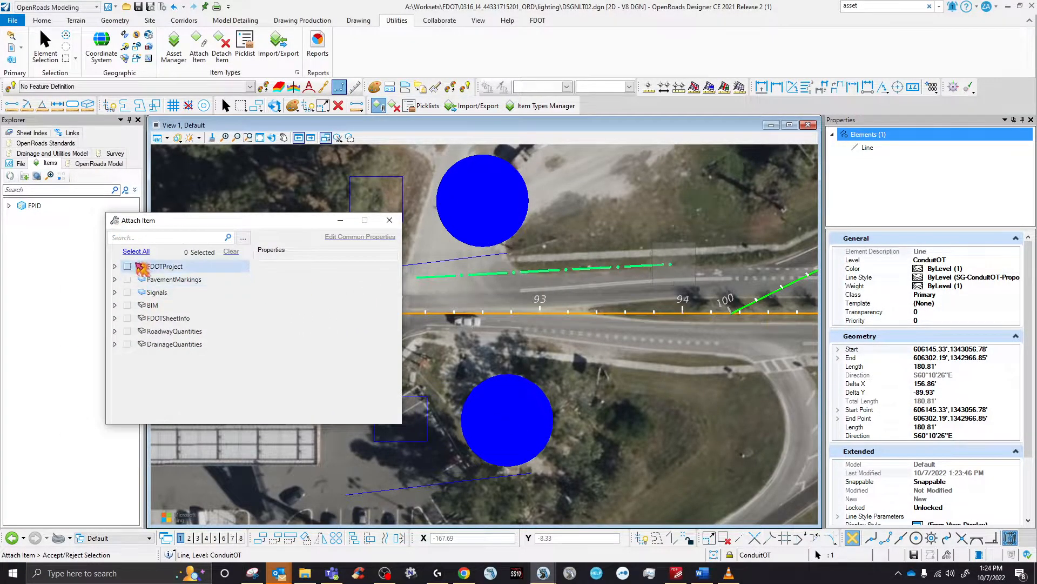
{"action": "left_click", "coordinate": [127, 266]}
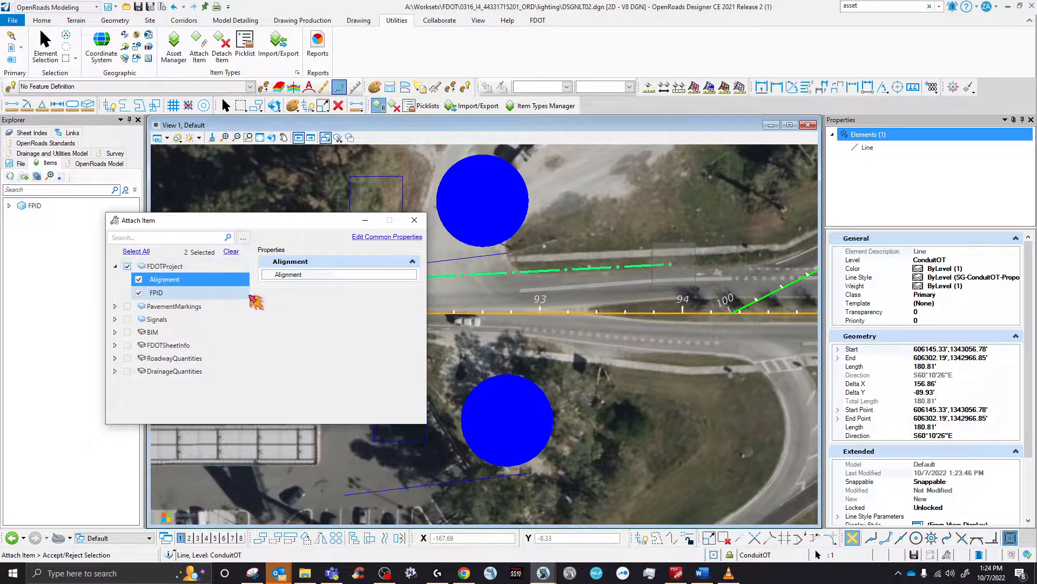
{"action": "left_click", "coordinate": [138, 279]}
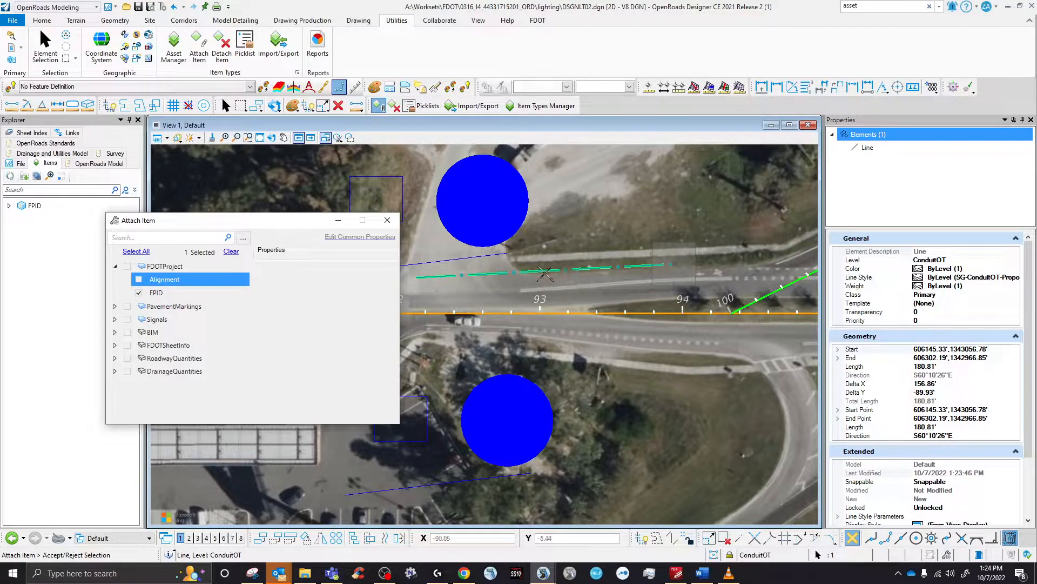
{"action": "left_click", "coordinate": [545, 273]}
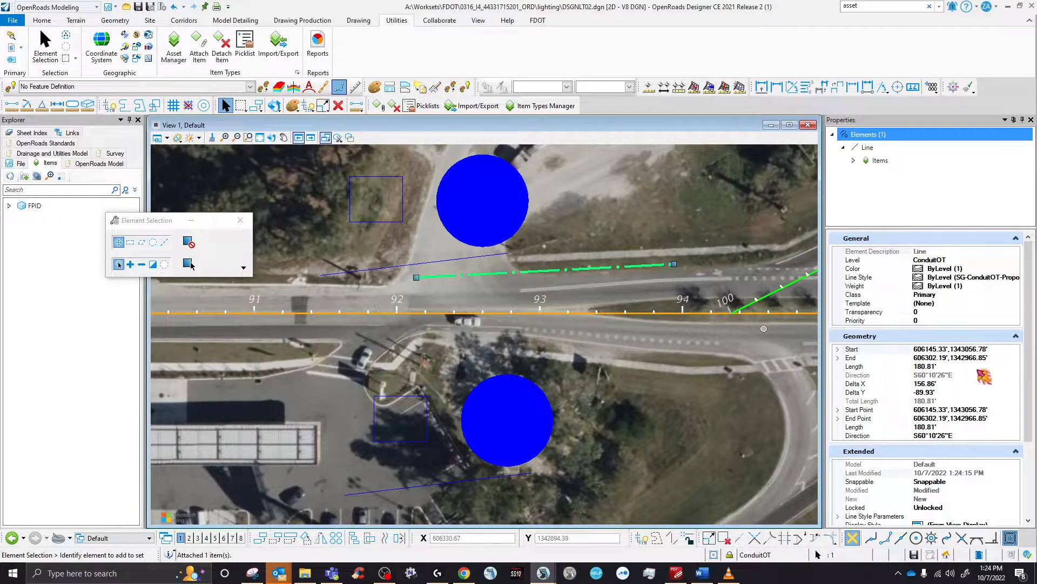
- Inspect the conduit line's FPID value choices in Properties
{"action": "scroll", "coordinate": [924, 400], "scroll_direction": "down", "scroll_amount": 4}
{"action": "left_click", "coordinate": [921, 445]}
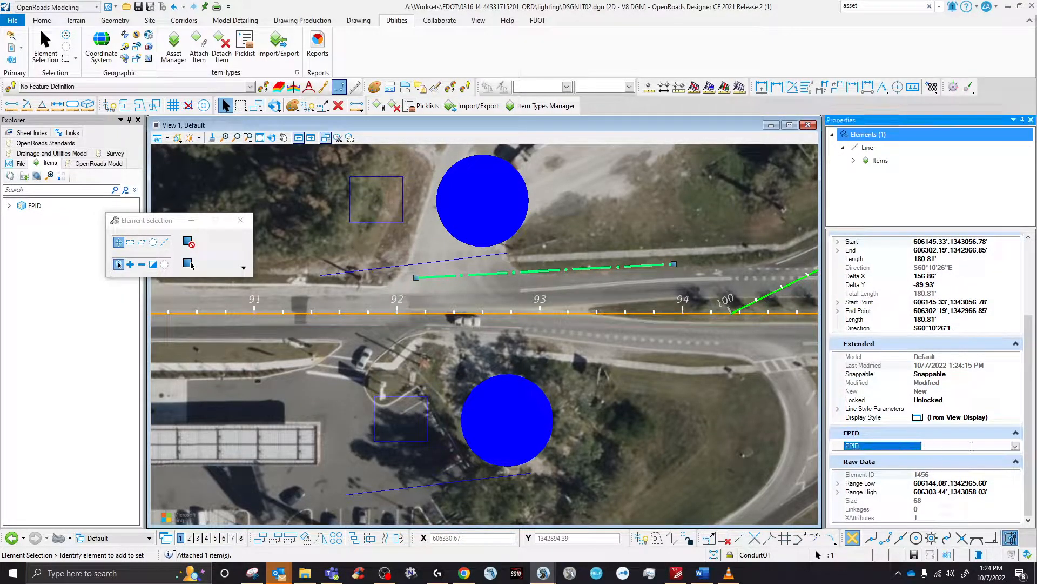
{"action": "left_click", "coordinate": [1015, 446]}
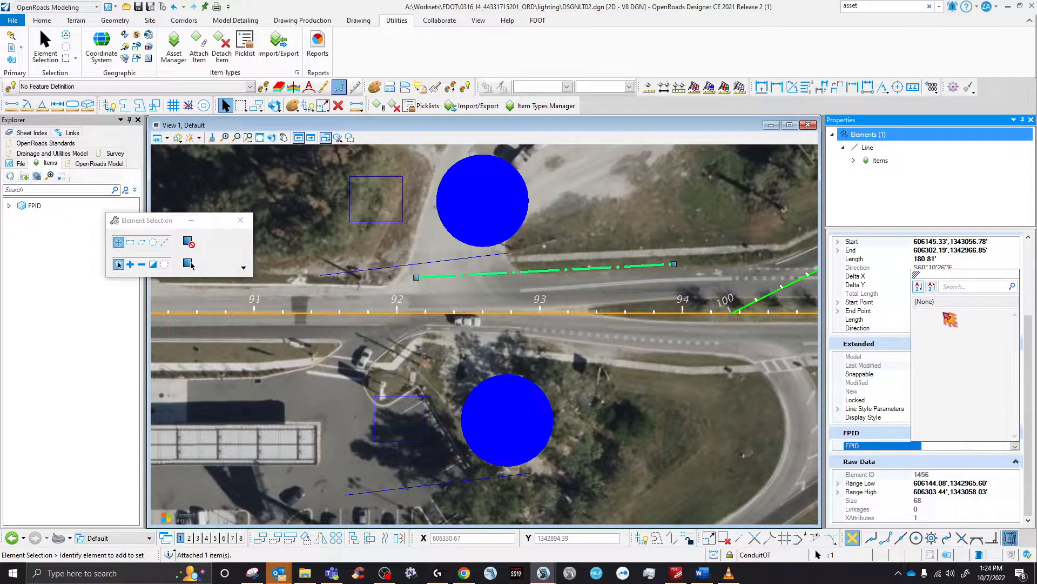
{"action": "left_click", "coordinate": [958, 446]}
{"action": "left_click", "coordinate": [1015, 446]}
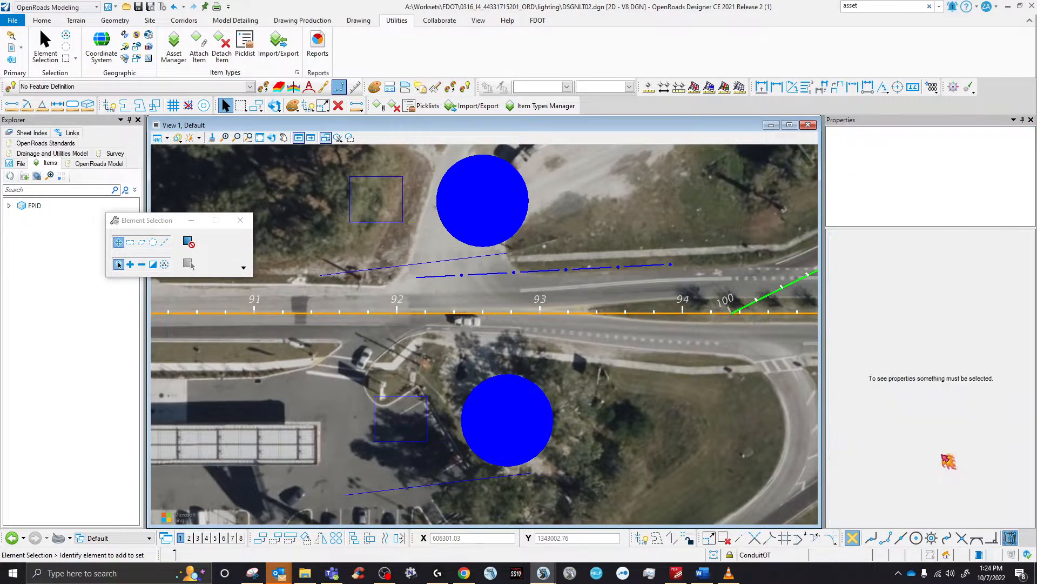
{"action": "left_click", "coordinate": [600, 266]}
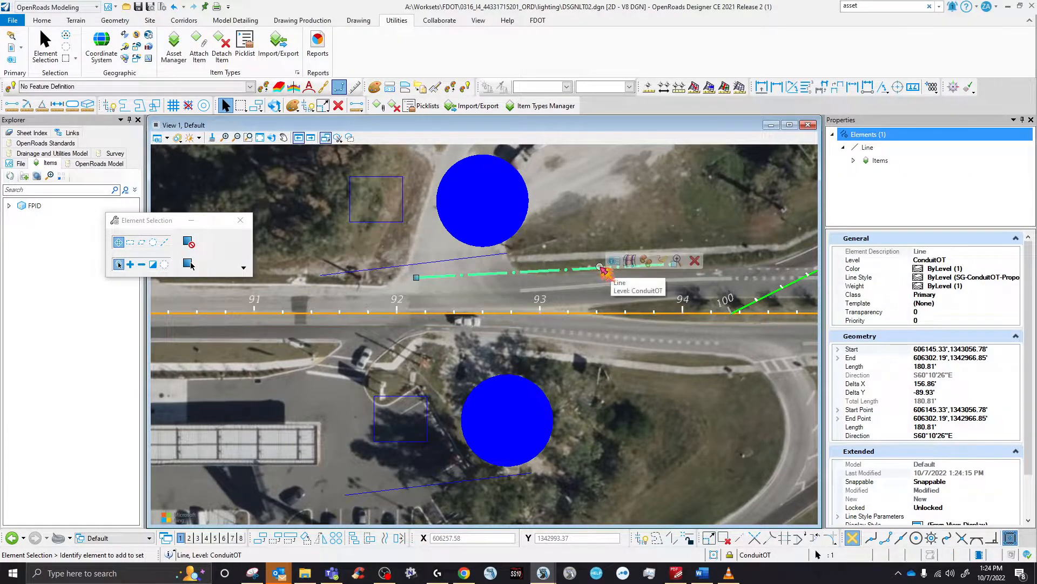
{"action": "left_click", "coordinate": [379, 106]}
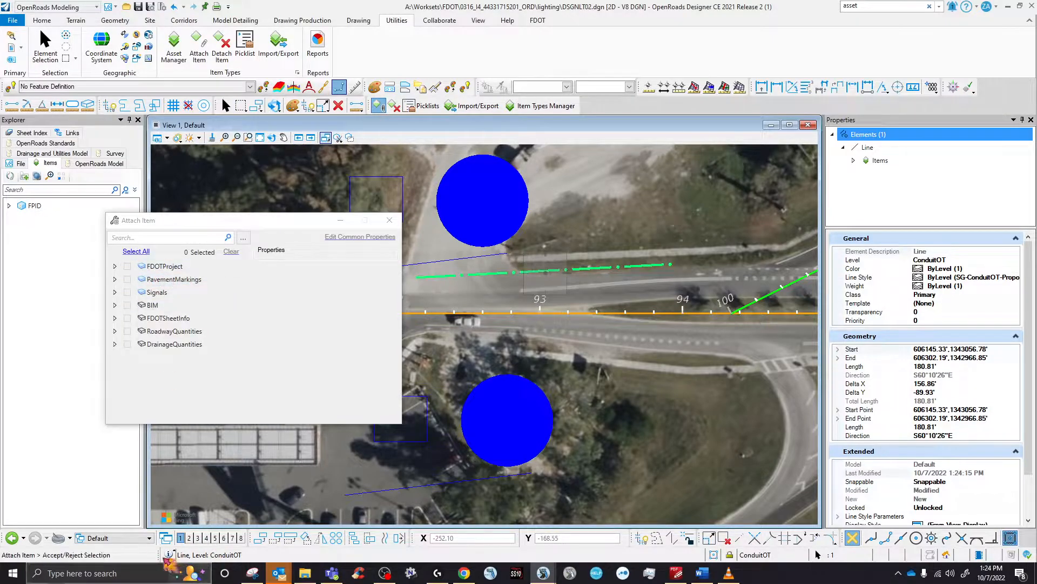
{"action": "left_click", "coordinate": [114, 266]}
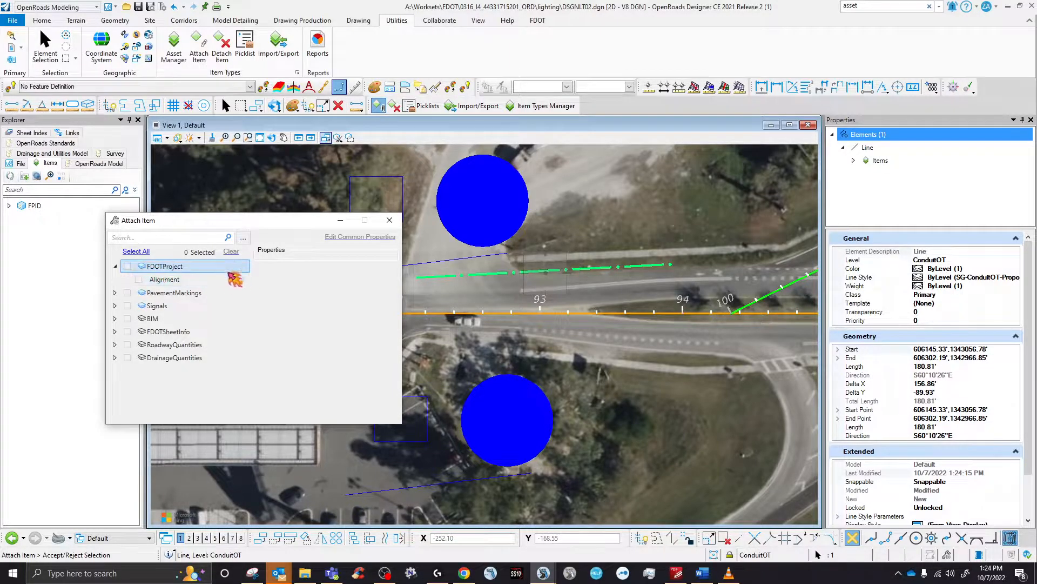
{"action": "left_click", "coordinate": [389, 220]}
{"action": "key", "text": "Escape"}
{"action": "scroll", "coordinate": [994, 463], "scroll_direction": "down", "scroll_amount": 3}
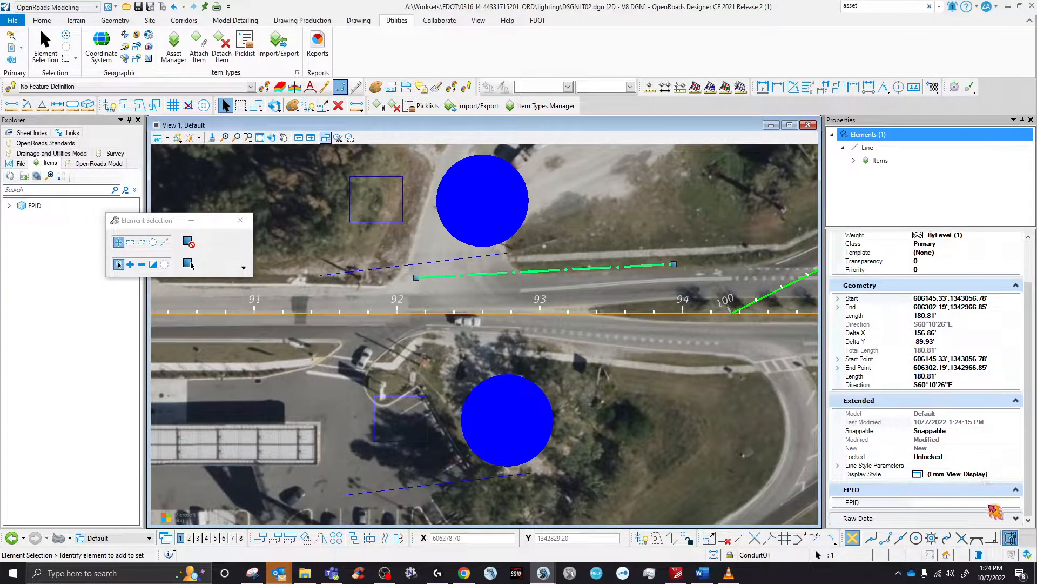
{"action": "left_click", "coordinate": [990, 503]}
{"action": "left_click", "coordinate": [1016, 503]}
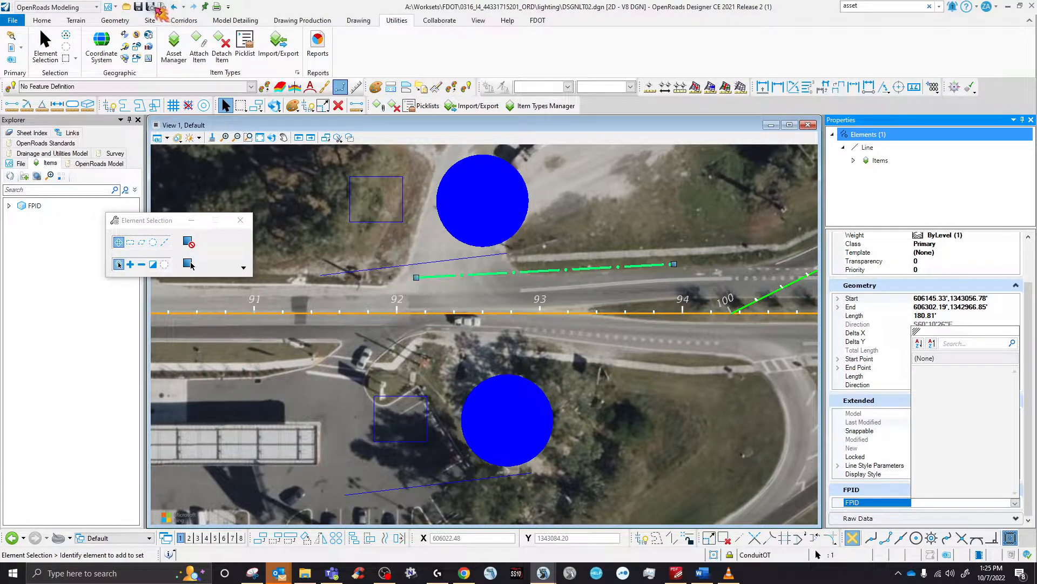
- Save, save settings and compress DSGNLT02.dgn, then exit OpenRoads Designer
{"action": "left_click", "coordinate": [140, 8]}
{"action": "left_click", "coordinate": [150, 7]}
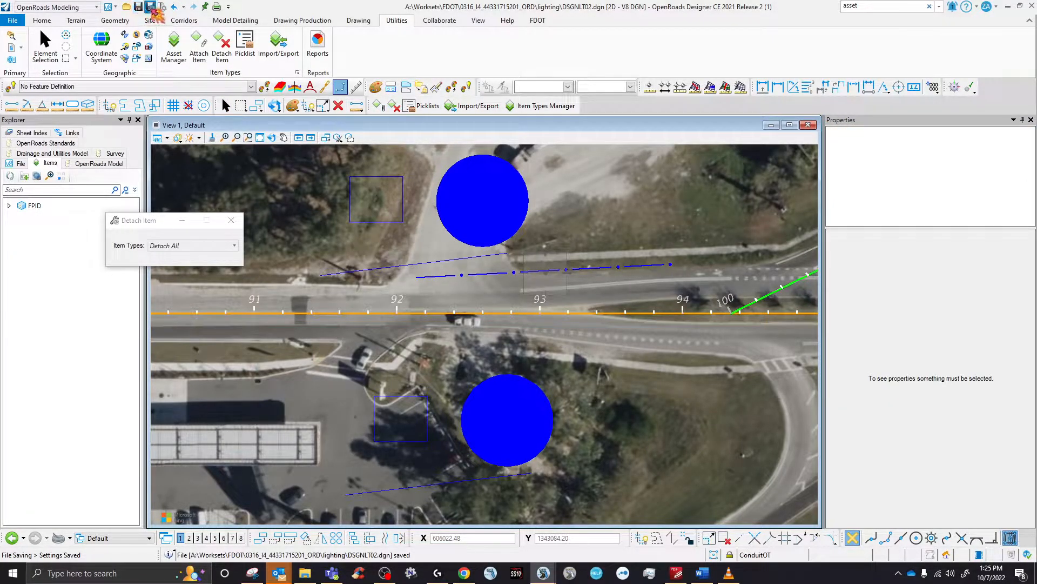
{"action": "left_click", "coordinate": [162, 7]}
{"action": "left_click", "coordinate": [504, 319]}
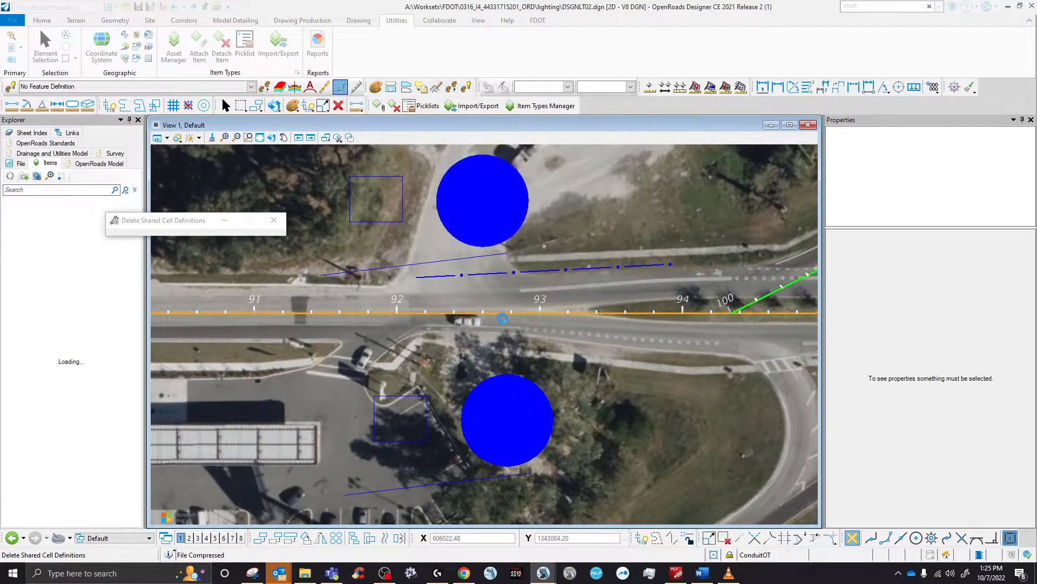
{"action": "left_click", "coordinate": [1032, 5]}
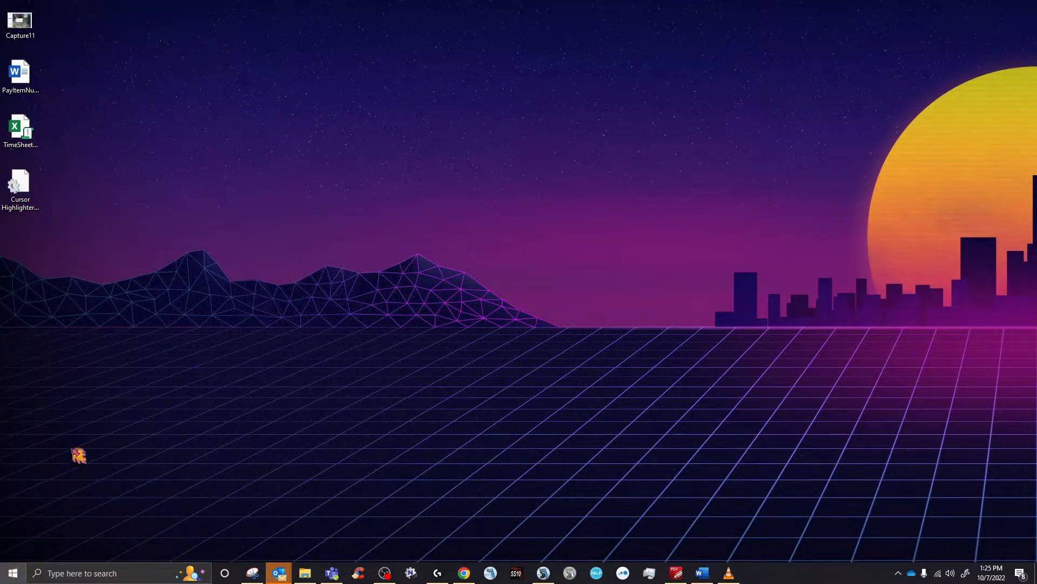
- Run Reset Config in Workspace Doctor FDOT, acknowledge completion, and relaunch OpenRoads Designer
{"action": "key", "text": "super"}
{"action": "left_click", "coordinate": [262, 384]}
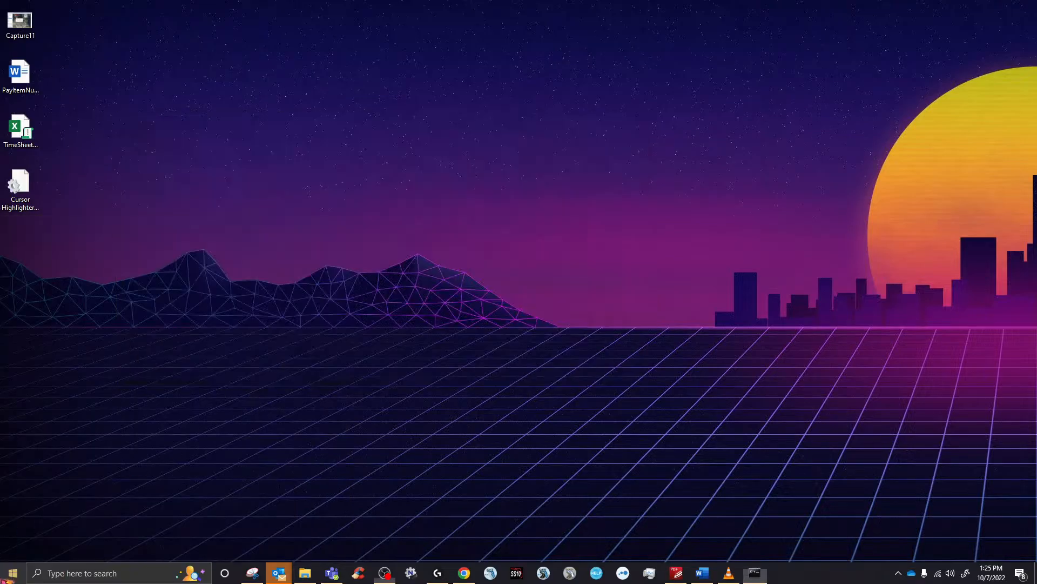
{"action": "left_click", "coordinate": [12, 572]}
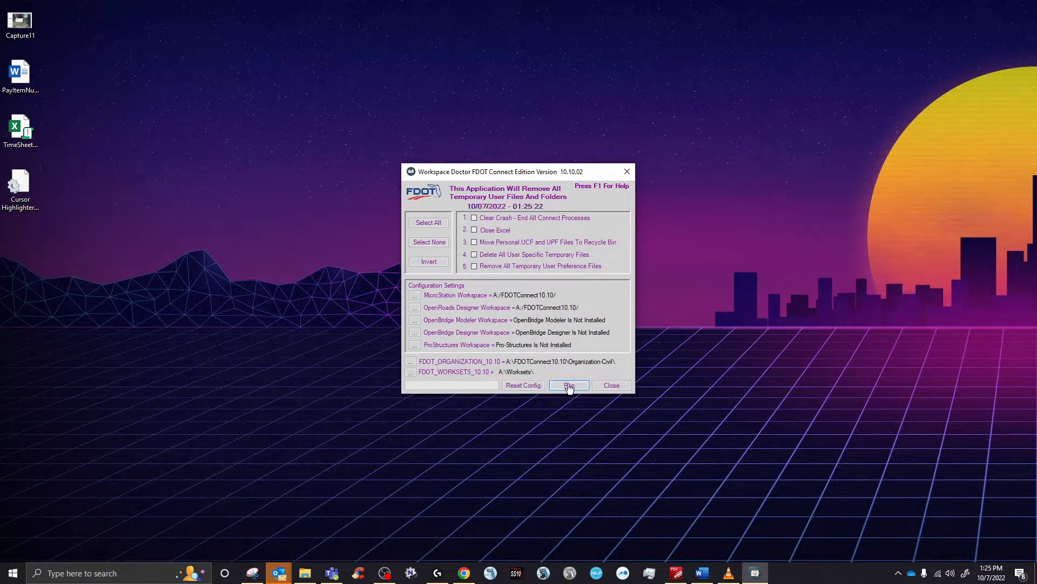
{"action": "left_click", "coordinate": [523, 386]}
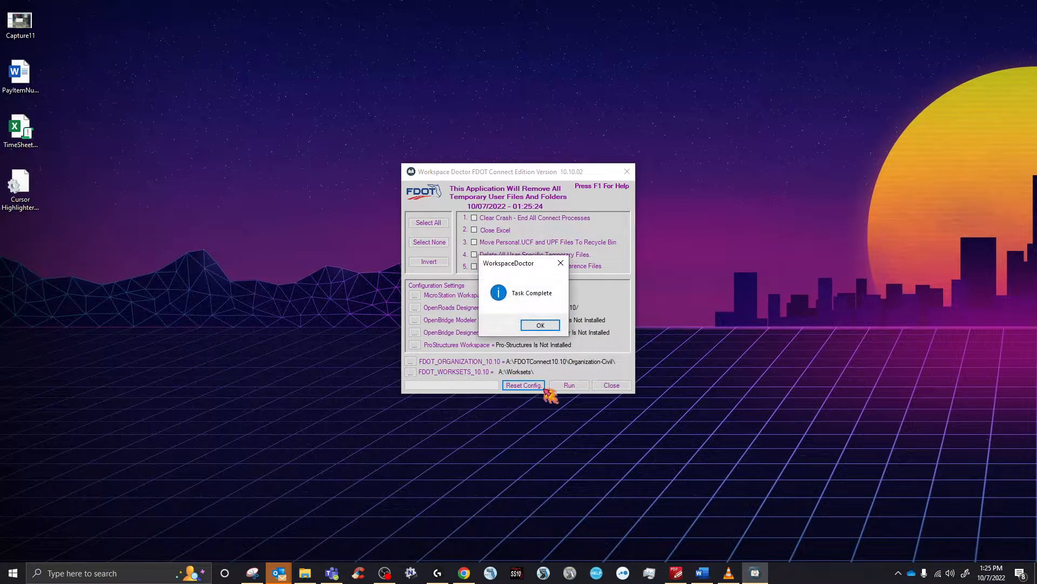
{"action": "left_click", "coordinate": [543, 330]}
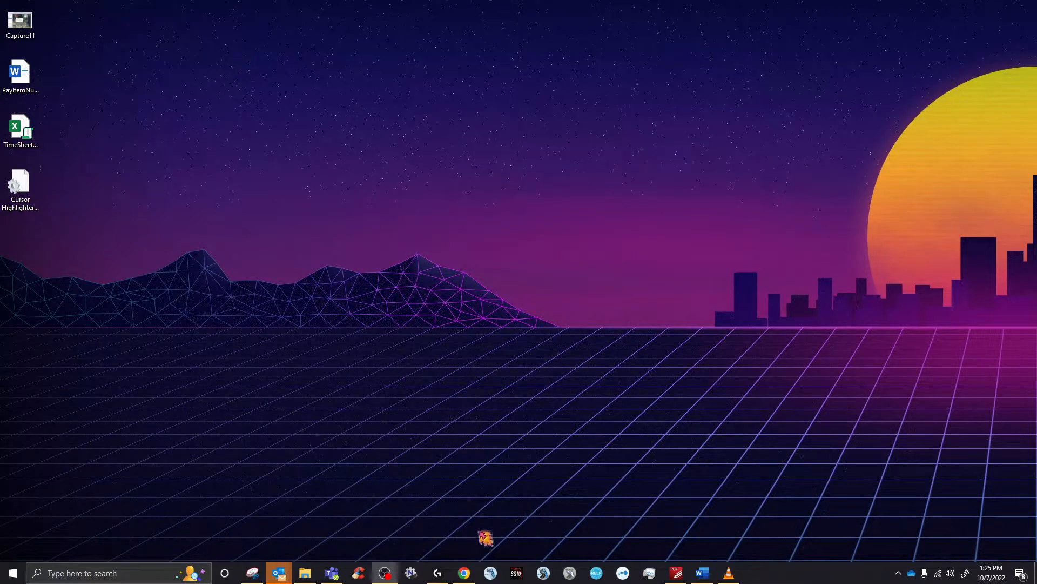
{"action": "left_click", "coordinate": [544, 574]}
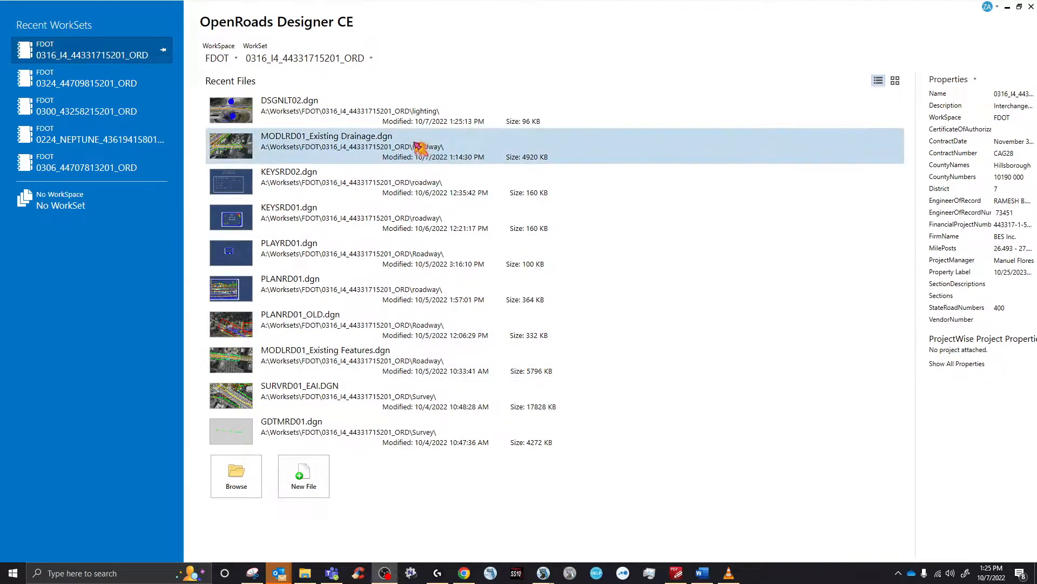
- Open DSGNLT02.dgn from the Recent Files list
{"action": "left_click", "coordinate": [301, 111]}
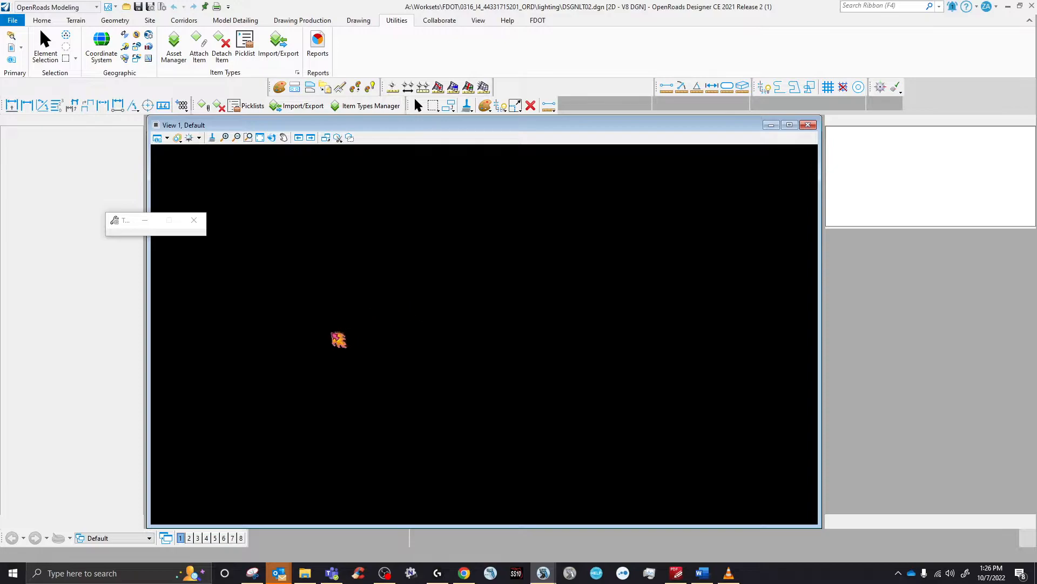
- Confirm a construction line's FPID offers only (None), then deselect and zoom out to the full aerial
{"action": "mouse_move", "coordinate": [304, 576]}
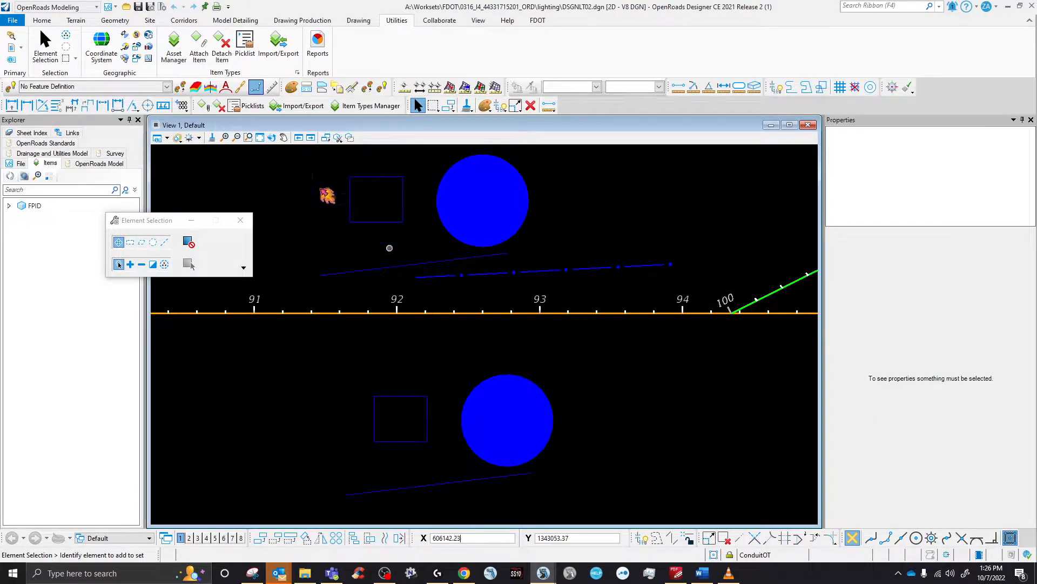
{"action": "left_click", "coordinate": [446, 260]}
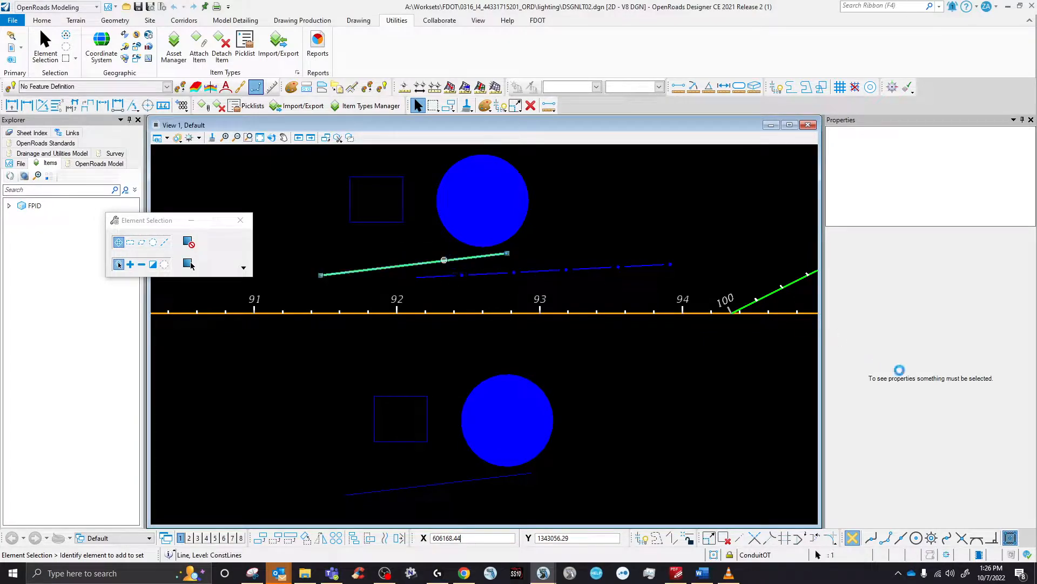
{"action": "scroll", "coordinate": [1001, 508], "scroll_direction": "down", "scroll_amount": 3}
{"action": "left_click", "coordinate": [1001, 503]}
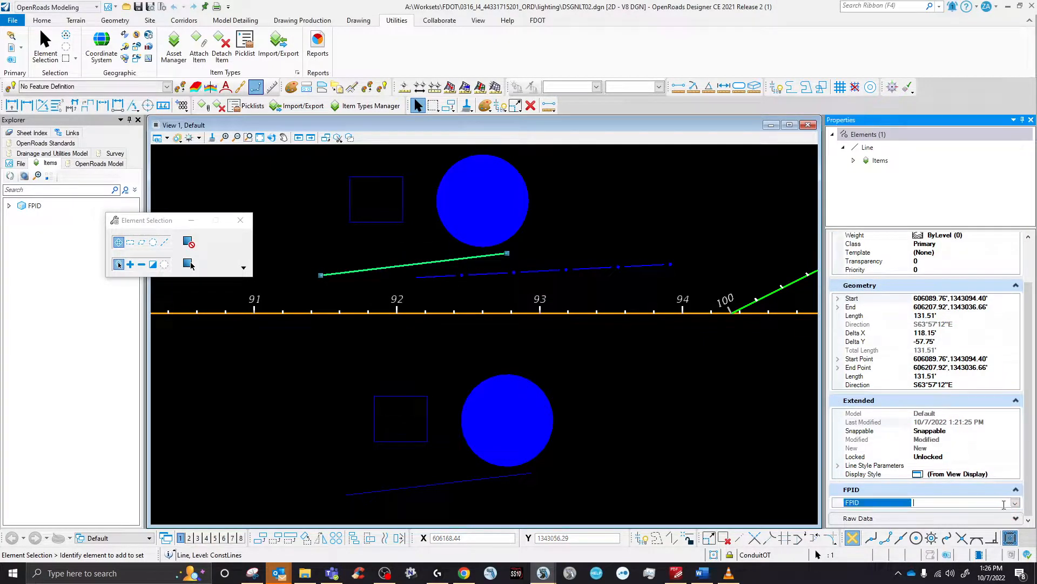
{"action": "left_click", "coordinate": [1016, 502]}
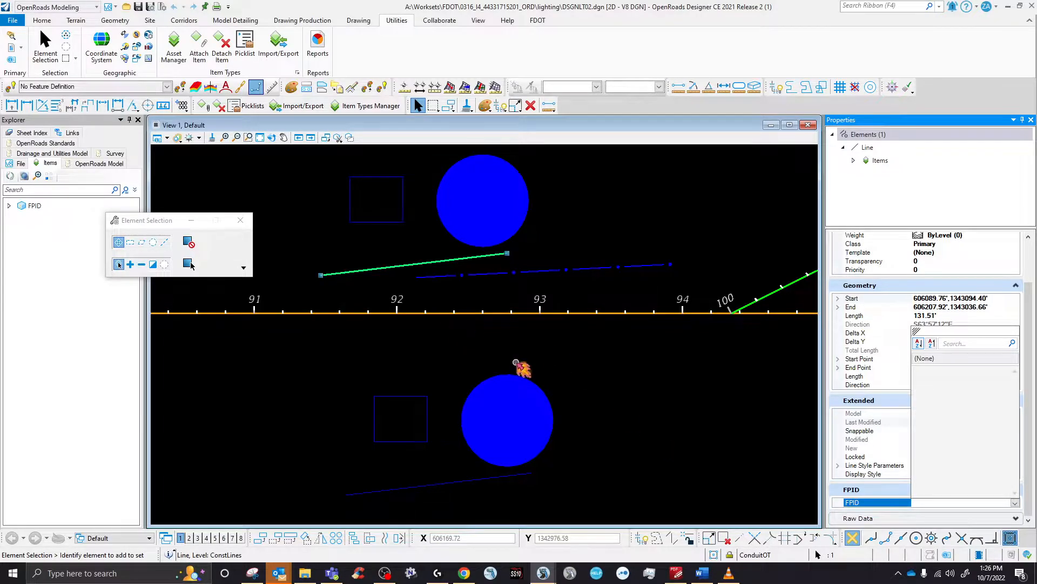
{"action": "left_click_drag", "start_coordinate": [918, 330], "coordinate": [924, 491]}
{"action": "left_click", "coordinate": [1016, 503]}
{"action": "scroll", "coordinate": [1016, 503], "scroll_direction": "down", "scroll_amount": 6}
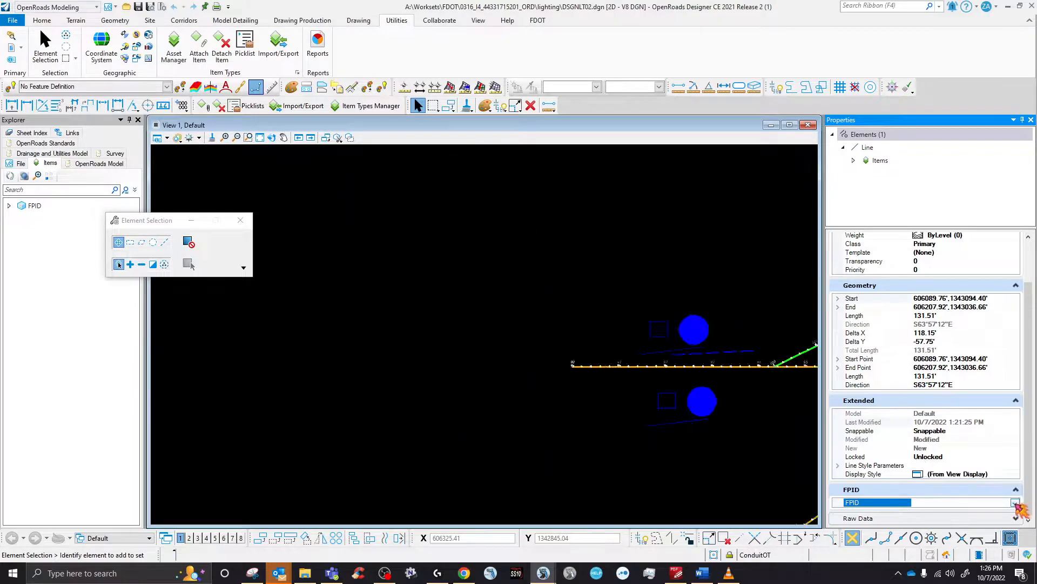
{"action": "key", "text": "Escape"}
{"action": "scroll", "coordinate": [412, 348], "scroll_direction": "down", "scroll_amount": 4}
- Window-select the intersection lighting elements, detach their FPID items (7 detached), and open Asset Manager
{"action": "scroll", "coordinate": [519, 346], "scroll_direction": "up", "scroll_amount": 5}
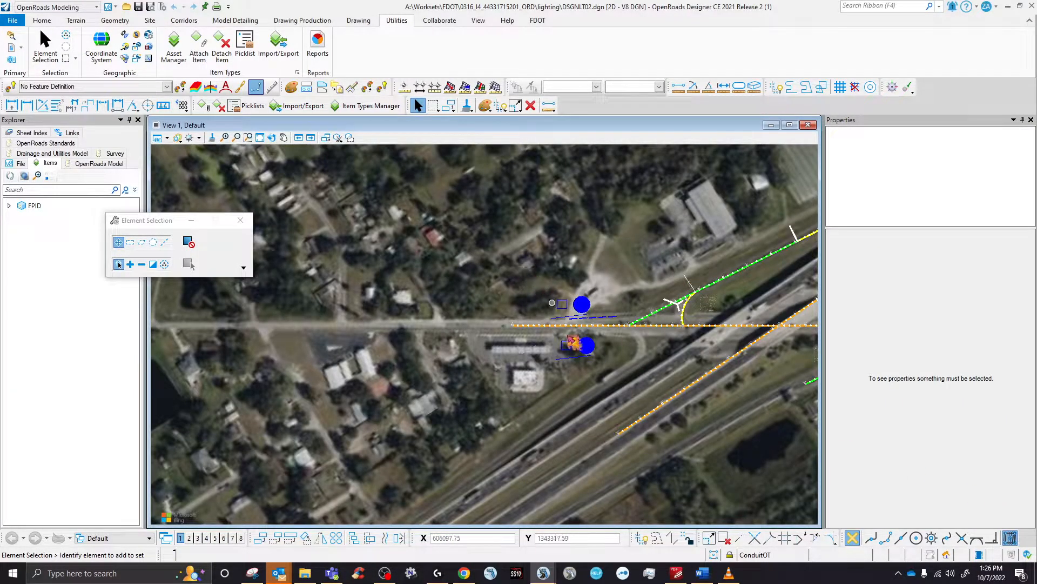
{"action": "left_click_drag", "start_coordinate": [515, 266], "coordinate": [626, 385]}
{"action": "left_click", "coordinate": [219, 107]}
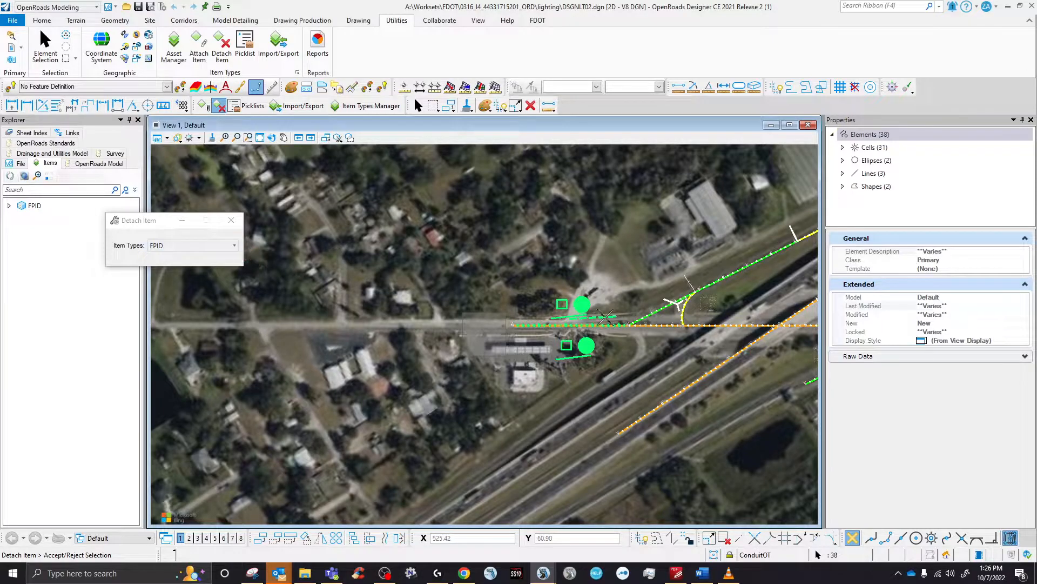
{"action": "left_click", "coordinate": [488, 236]}
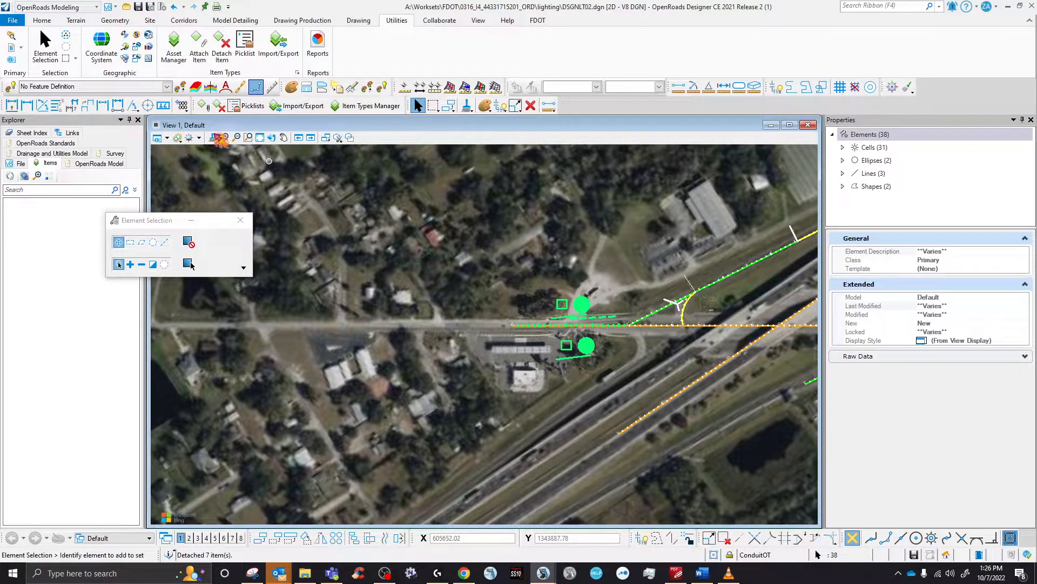
{"action": "left_click", "coordinate": [173, 46]}
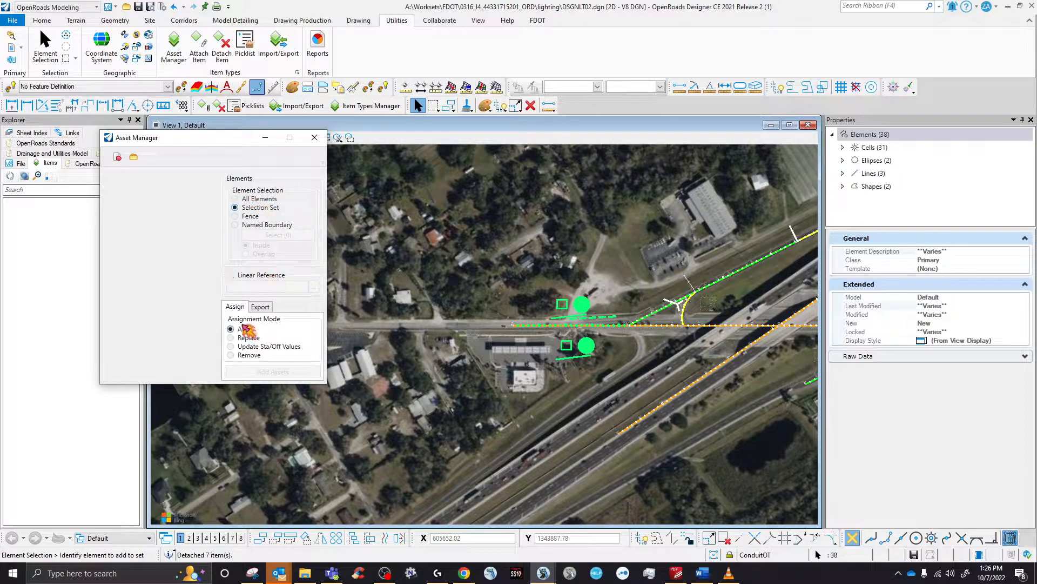
- Load FDOTProject.xlsm in Asset Manager and add the FPID asset to the seven selected elements
{"action": "left_click", "coordinate": [133, 157]}
{"action": "left_click", "coordinate": [355, 238]}
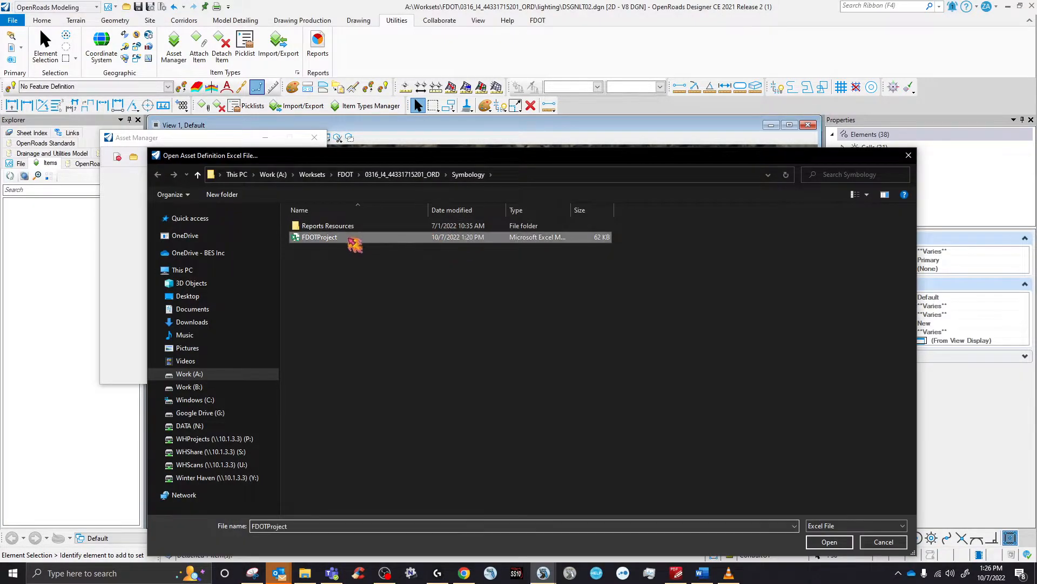
{"action": "left_click", "coordinate": [840, 545]}
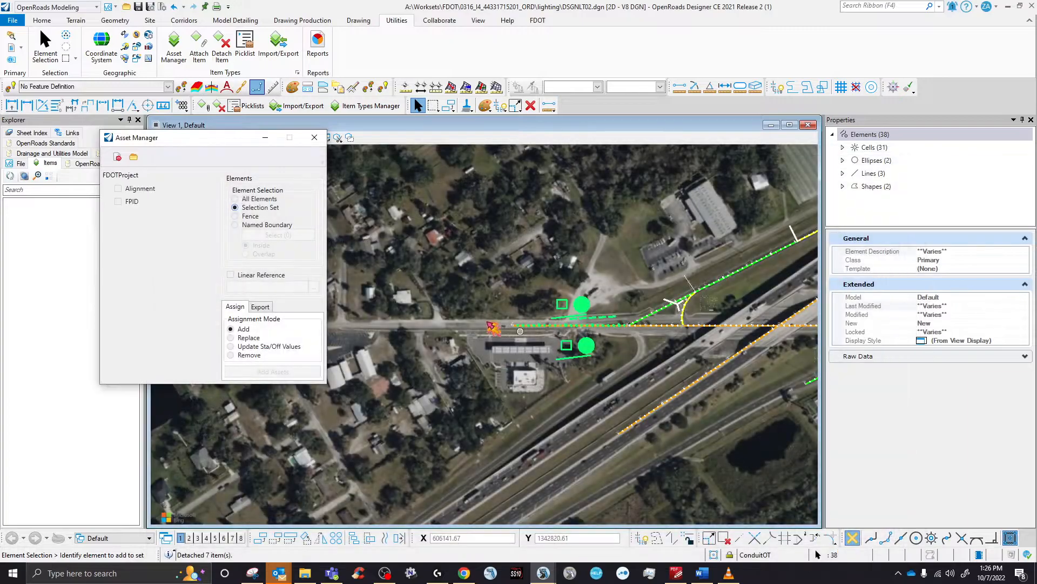
{"action": "left_click", "coordinate": [118, 201]}
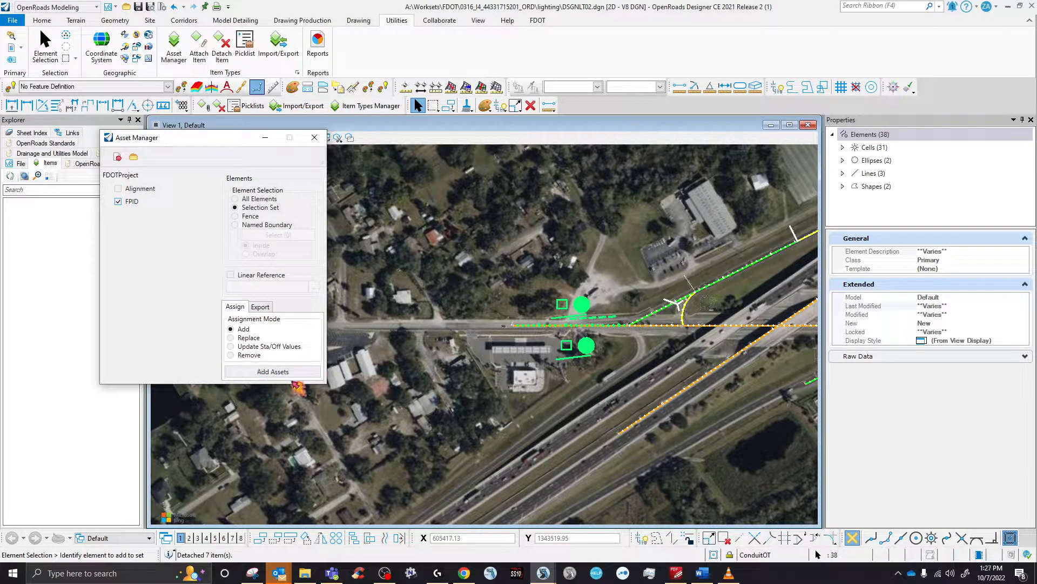
{"action": "left_click", "coordinate": [286, 373]}
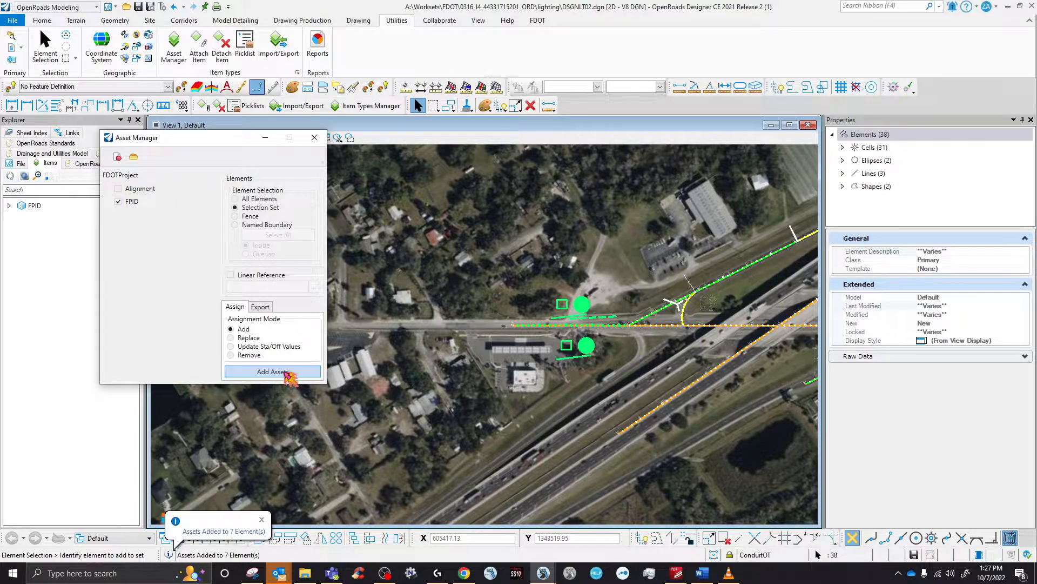
- Reselect the intersection lighting elements and edit their FPID value in Properties
{"action": "scroll", "coordinate": [567, 388], "scroll_direction": "up", "scroll_amount": 2}
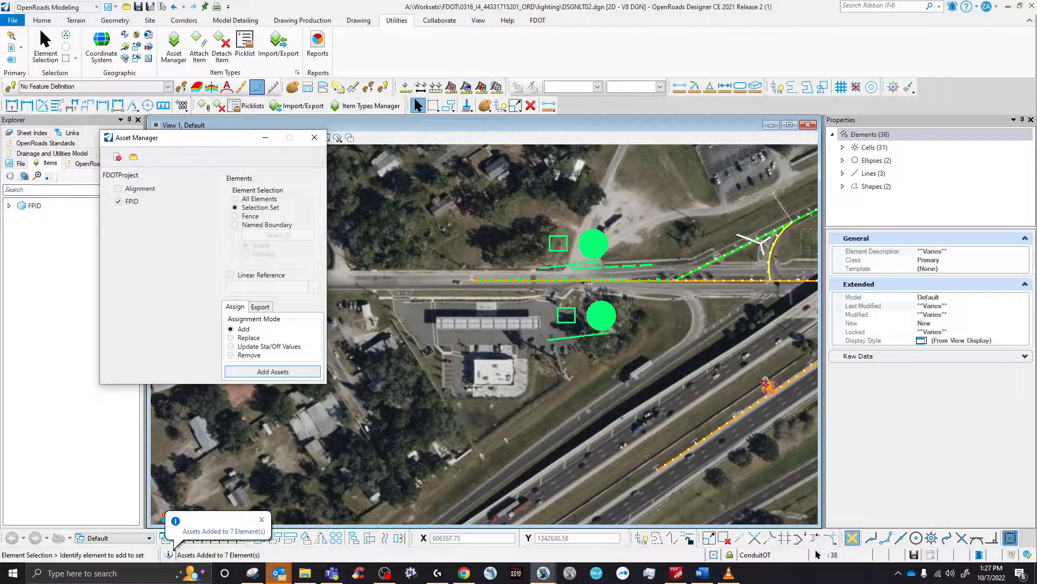
{"action": "left_click", "coordinate": [655, 387]}
{"action": "left_click_drag", "start_coordinate": [608, 357], "coordinate": [663, 387]}
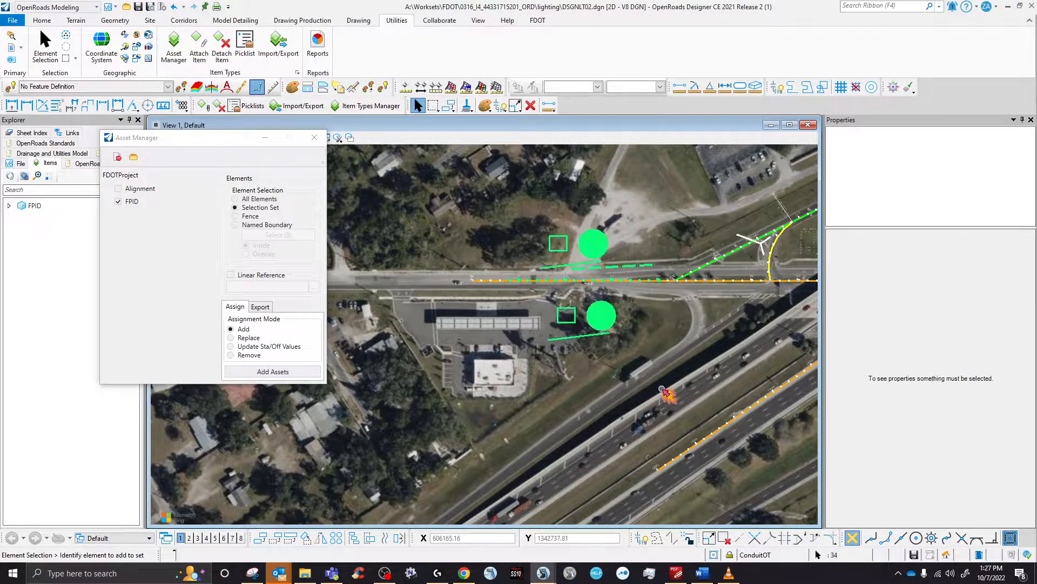
{"action": "left_click", "coordinate": [971, 371]}
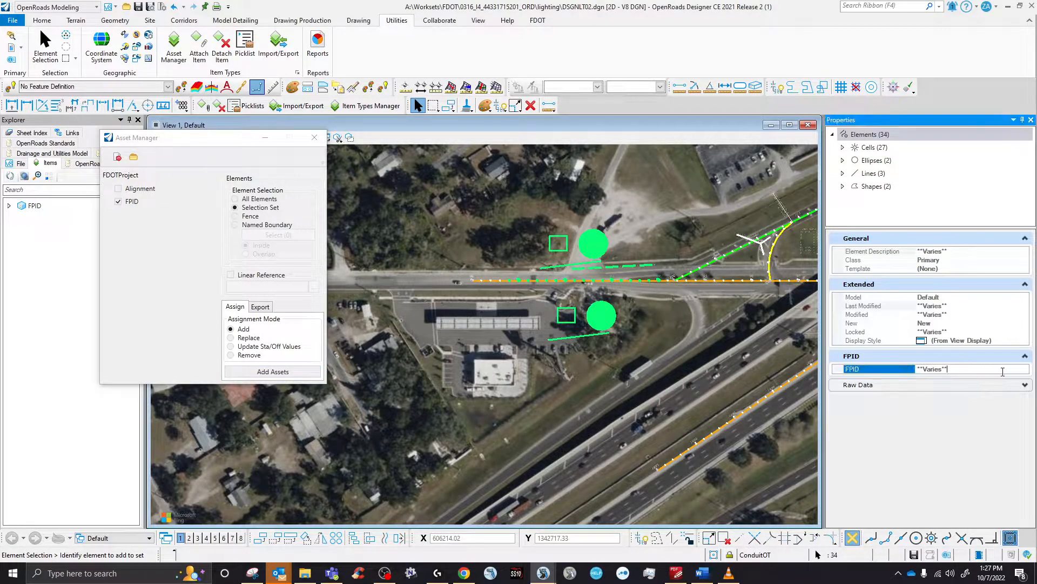
- Select the seven lighting elements: both pole circles, both rectangles, and the conduit, dashed and blue lines
{"action": "left_click", "coordinate": [628, 331]}
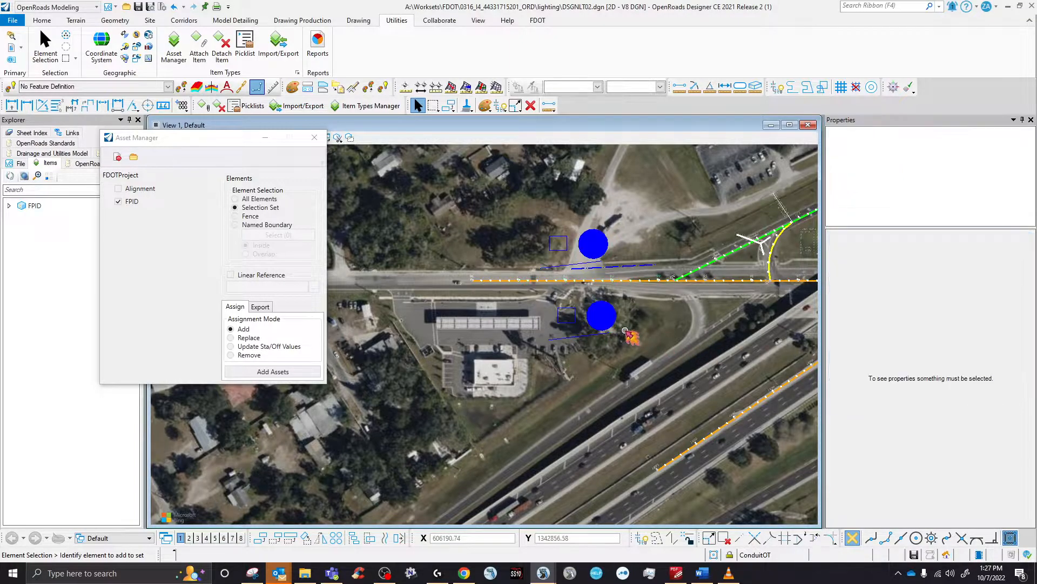
{"action": "scroll", "coordinate": [626, 330], "scroll_direction": "up", "scroll_amount": 1}
{"action": "left_click", "coordinate": [586, 309]}
{"action": "left_click", "coordinate": [545, 339], "text": "ctrl"}
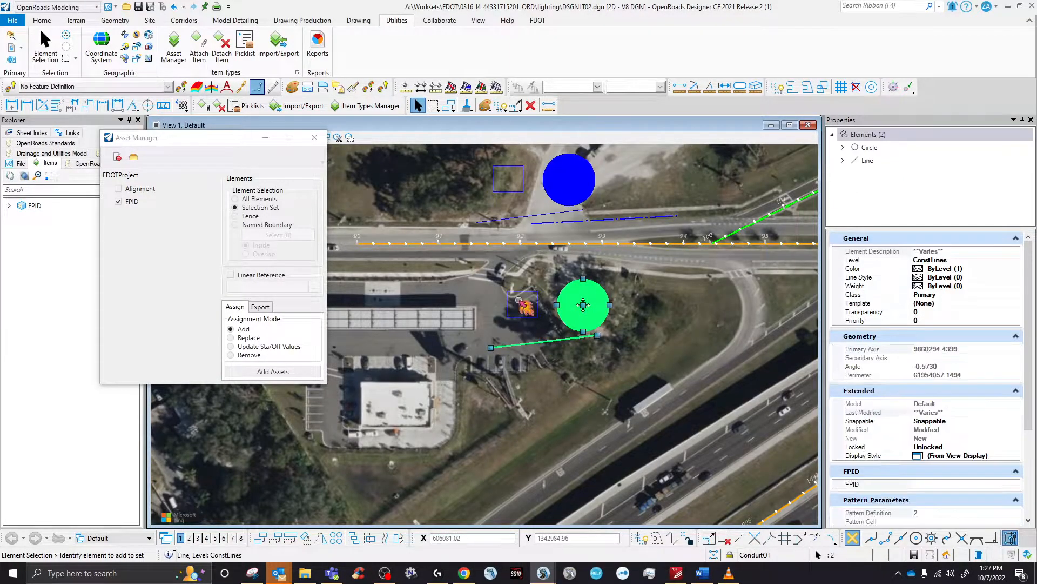
{"action": "left_click", "coordinate": [537, 308], "text": "ctrl"}
{"action": "left_click", "coordinate": [562, 222], "text": "ctrl"}
{"action": "left_click", "coordinate": [540, 214], "text": "ctrl"}
{"action": "left_click", "coordinate": [569, 181], "text": "ctrl"}
{"action": "left_click", "coordinate": [517, 192], "text": "ctrl"}
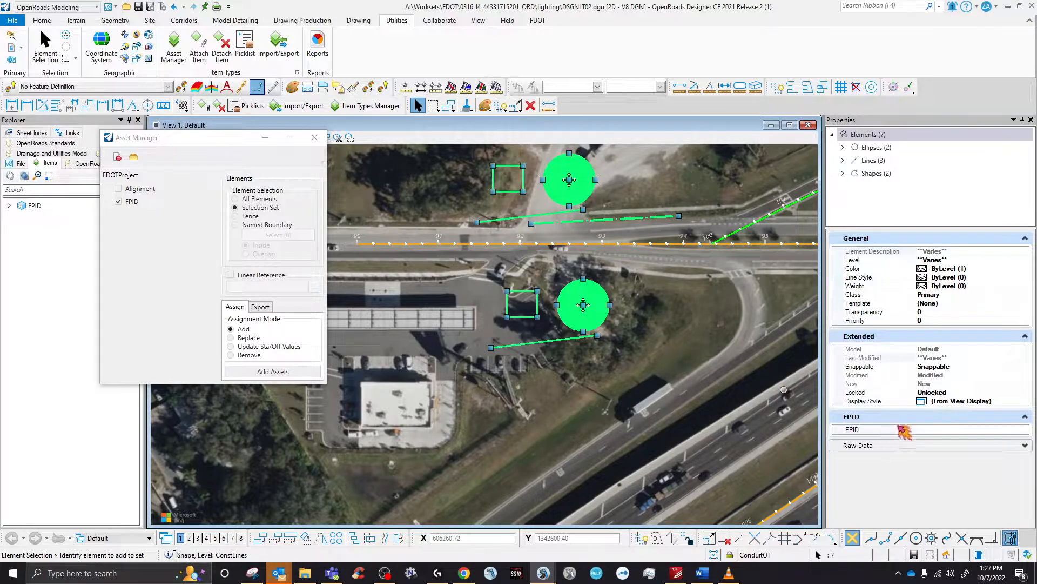
{"action": "left_click", "coordinate": [1024, 429]}
{"action": "left_click", "coordinate": [1025, 429]}
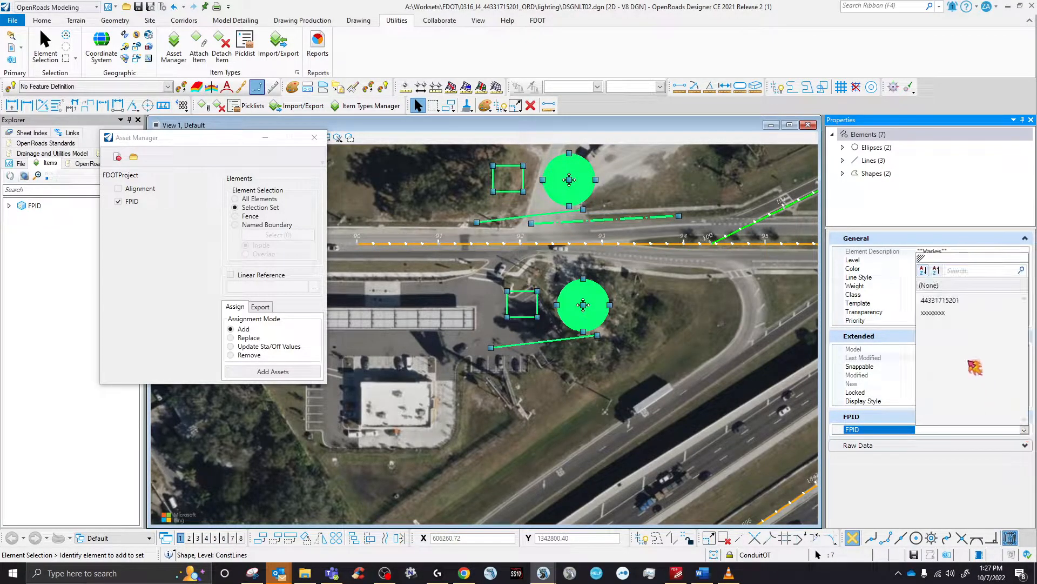
{"action": "left_click", "coordinate": [951, 306]}
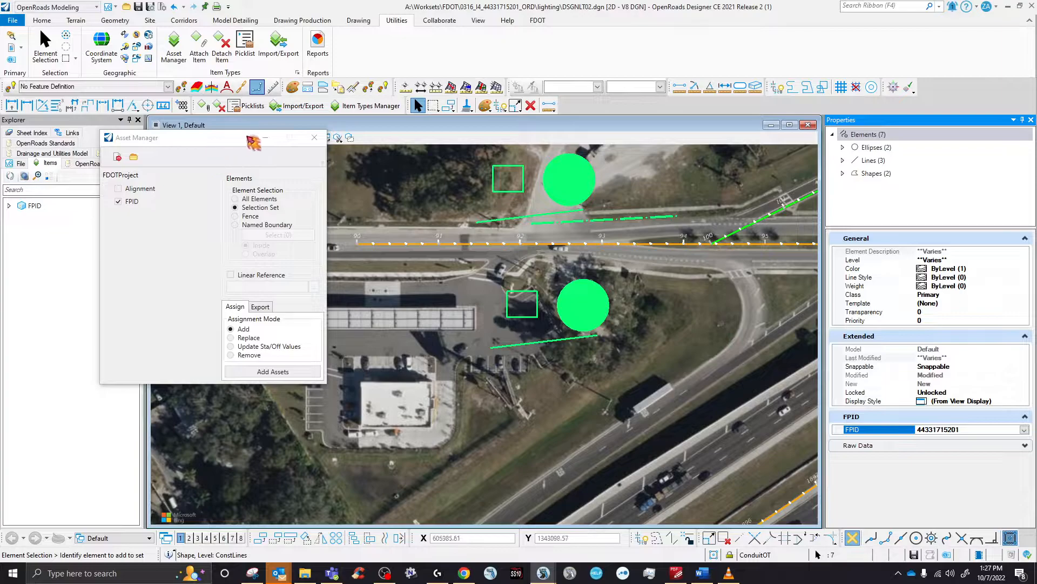
{"action": "left_click", "coordinate": [321, 142]}
- Save DSGNLT02.dgn, clear the selection, and open the Item Types manager centred over the map
{"action": "left_click", "coordinate": [138, 6]}
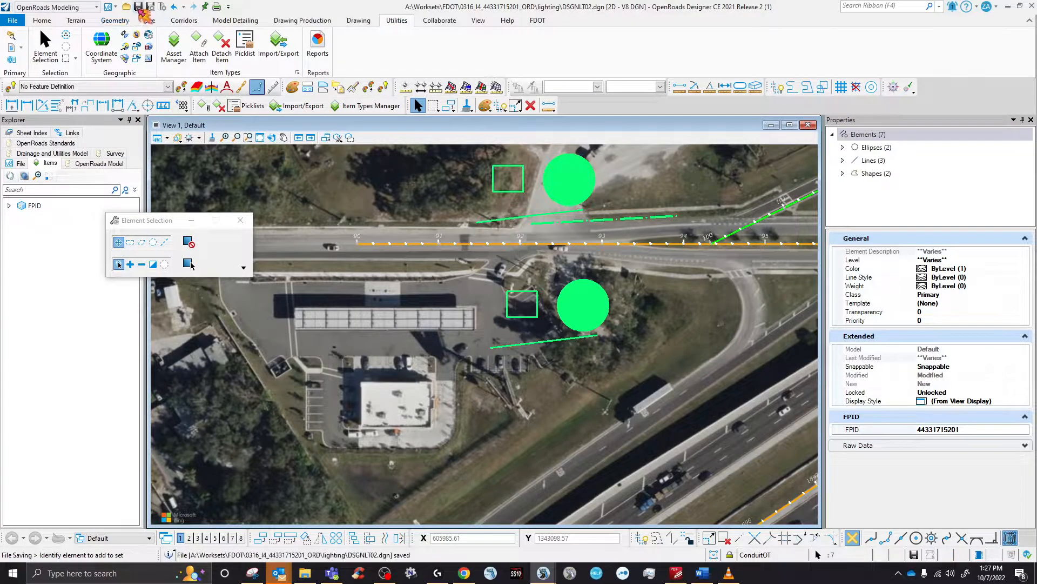
{"action": "left_click", "coordinate": [338, 200]}
{"action": "left_click", "coordinate": [249, 137]}
{"action": "left_click", "coordinate": [366, 106]}
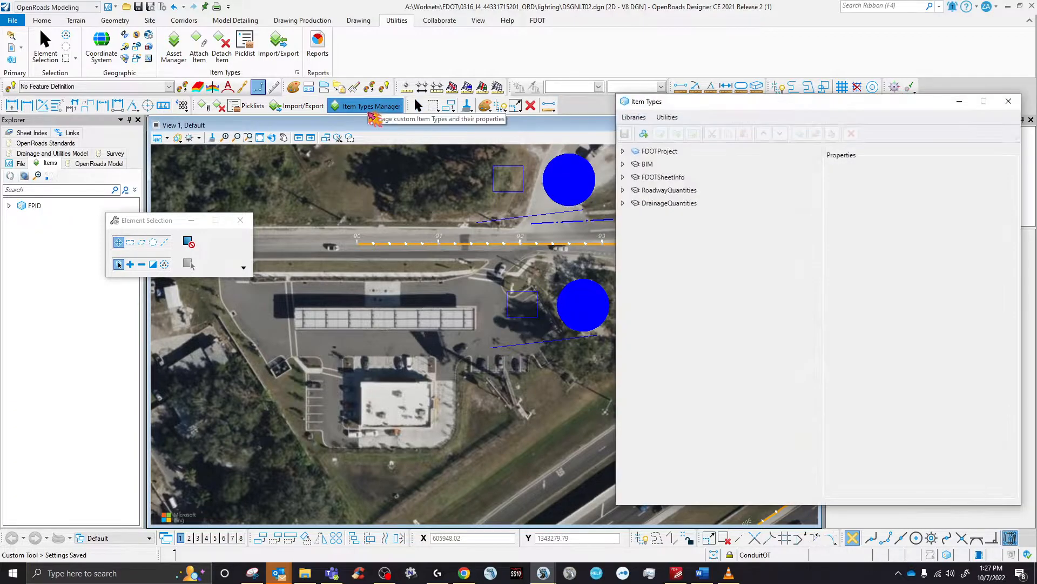
{"action": "left_click_drag", "start_coordinate": [685, 106], "coordinate": [417, 152]}
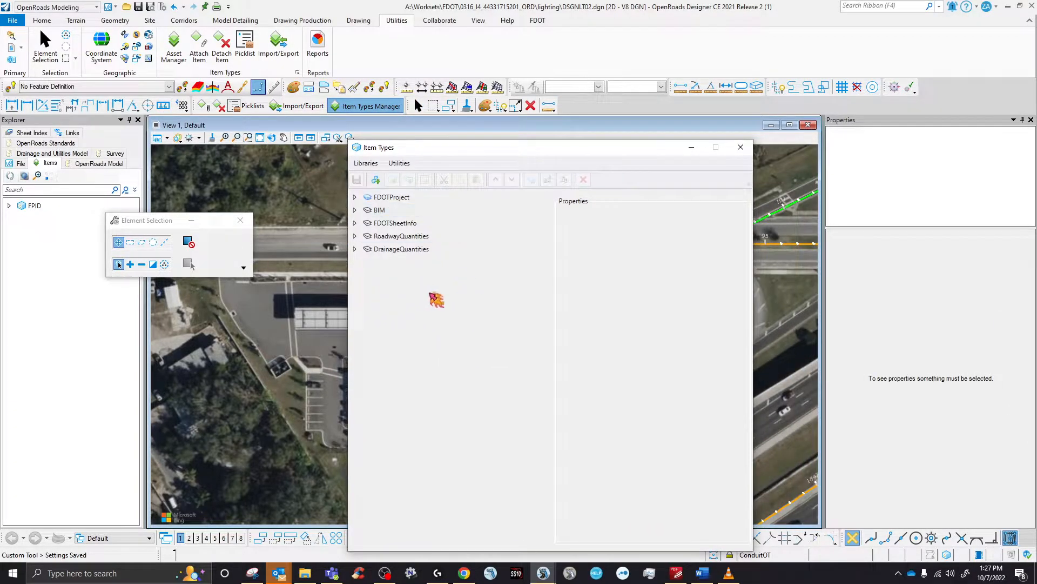
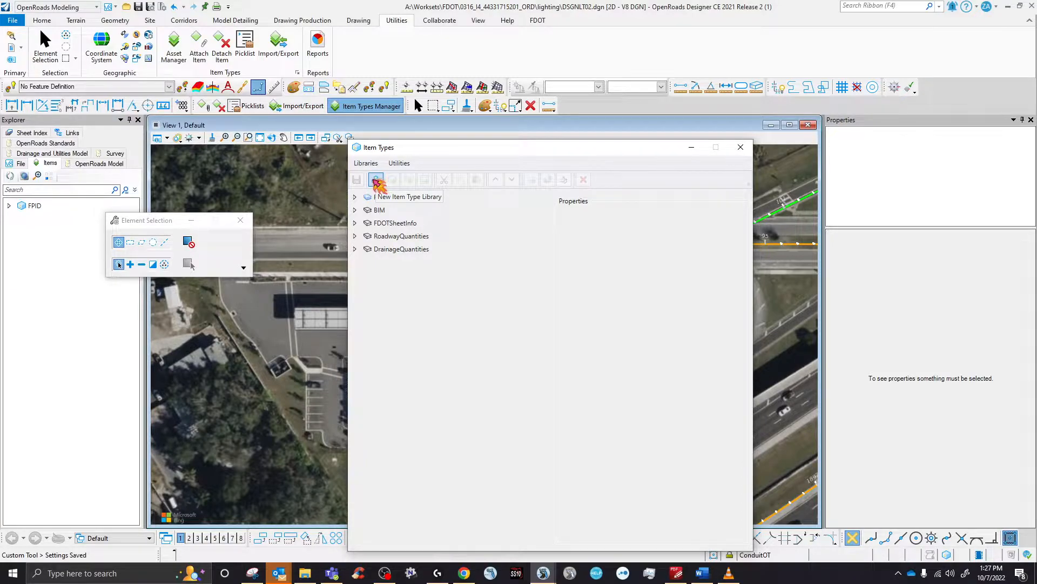
- Add a library named '1' beside FDOTProject and BIM, save it, and right-click it for options
{"action": "left_click", "coordinate": [376, 181]}
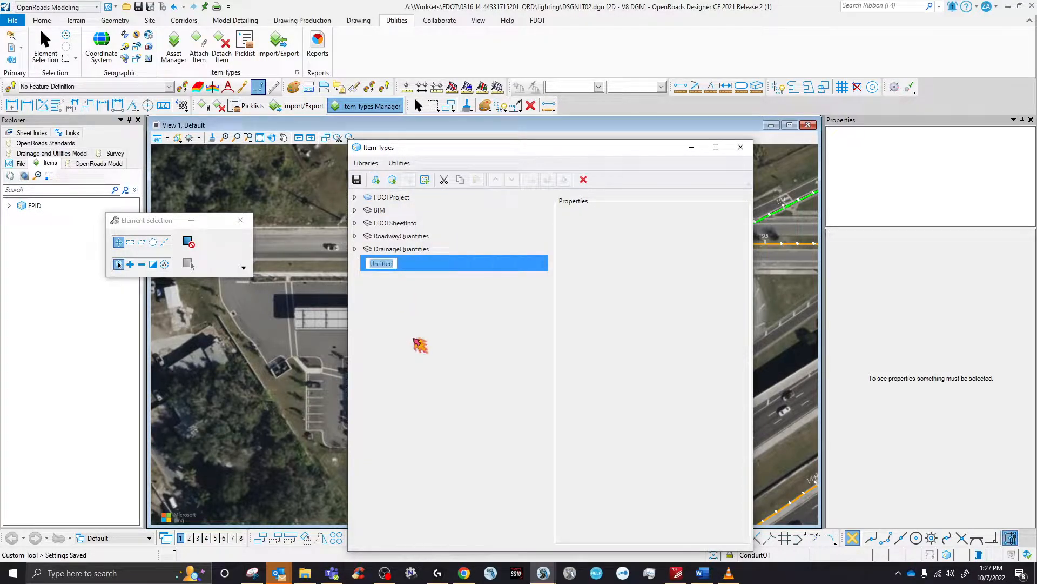
{"action": "key", "text": "Return"}
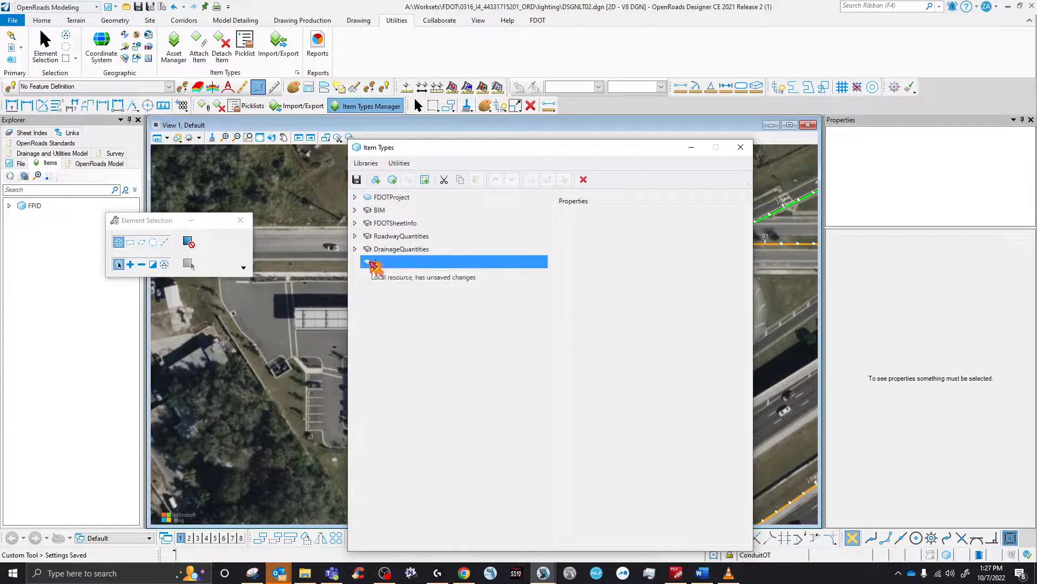
{"action": "left_click", "coordinate": [357, 180]}
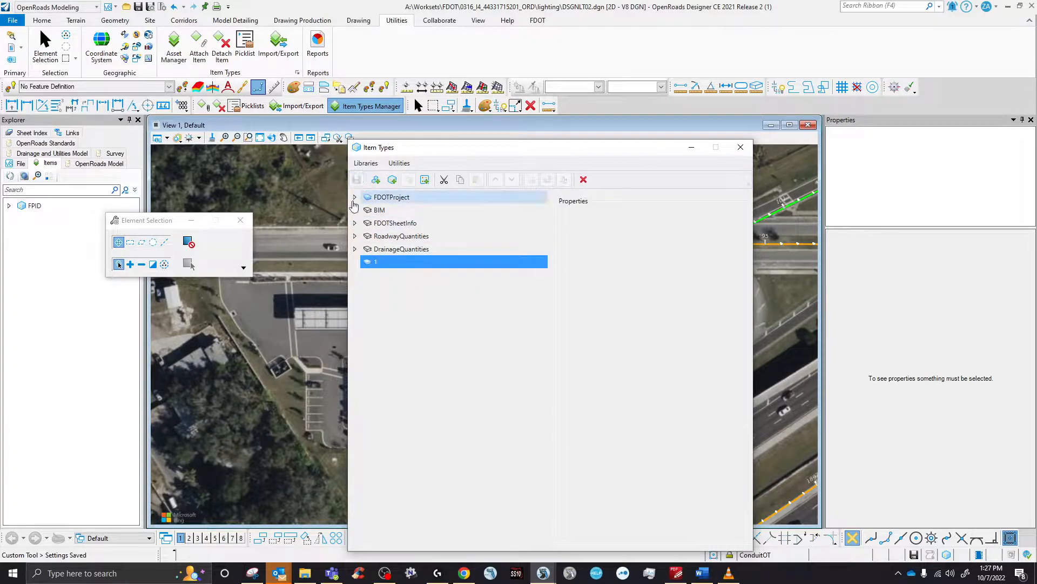
{"action": "right_click", "coordinate": [378, 266]}
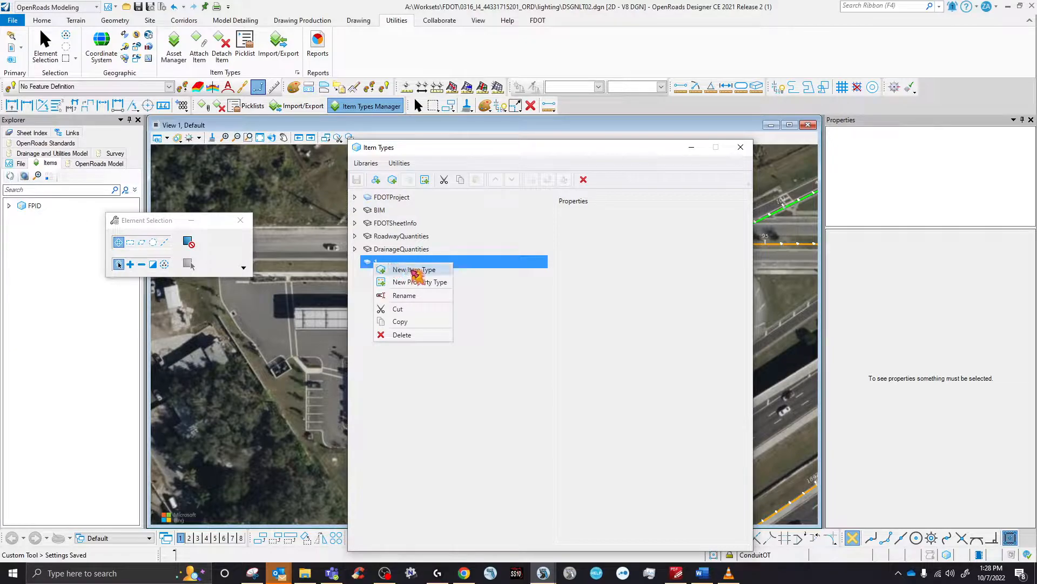
{"action": "left_click", "coordinate": [899, 572]}
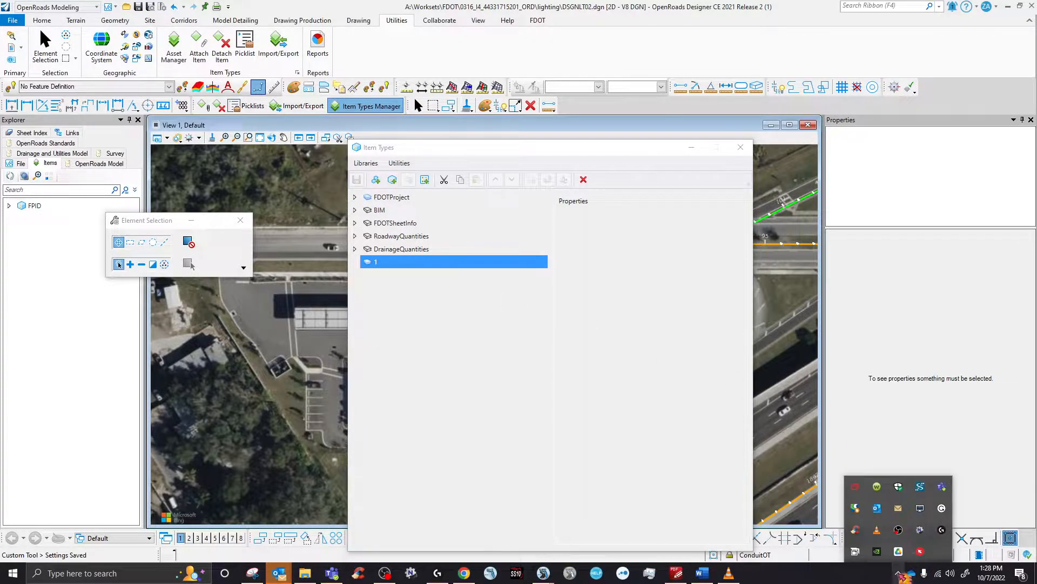
{"action": "key", "text": "ctrl"}
{"action": "key", "text": "ctrl"}
{"action": "left_click", "coordinate": [922, 551]}
{"action": "right_click", "coordinate": [922, 552]}
{"action": "left_click", "coordinate": [932, 489]}
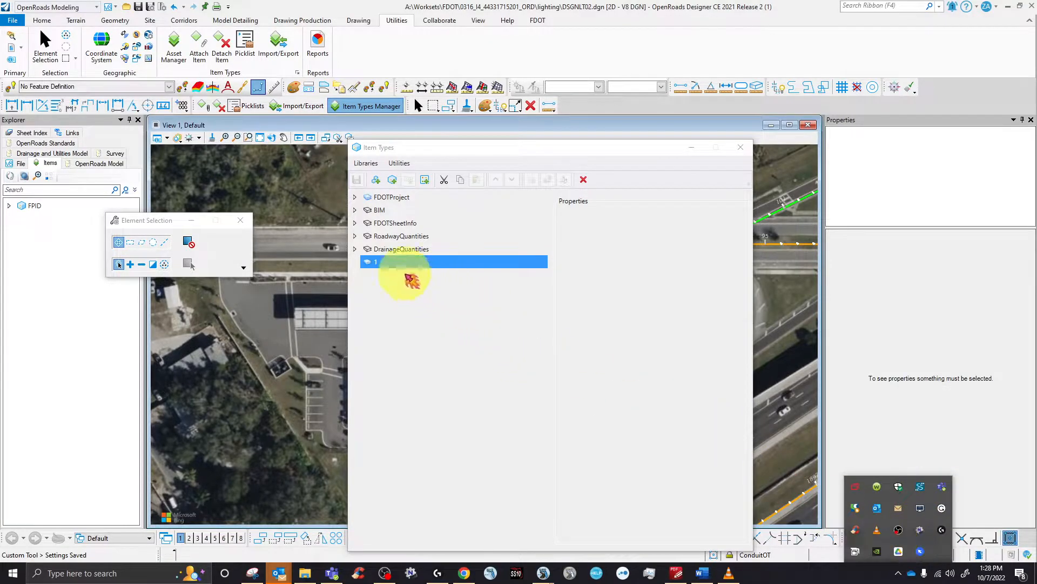
{"action": "right_click", "coordinate": [388, 262]}
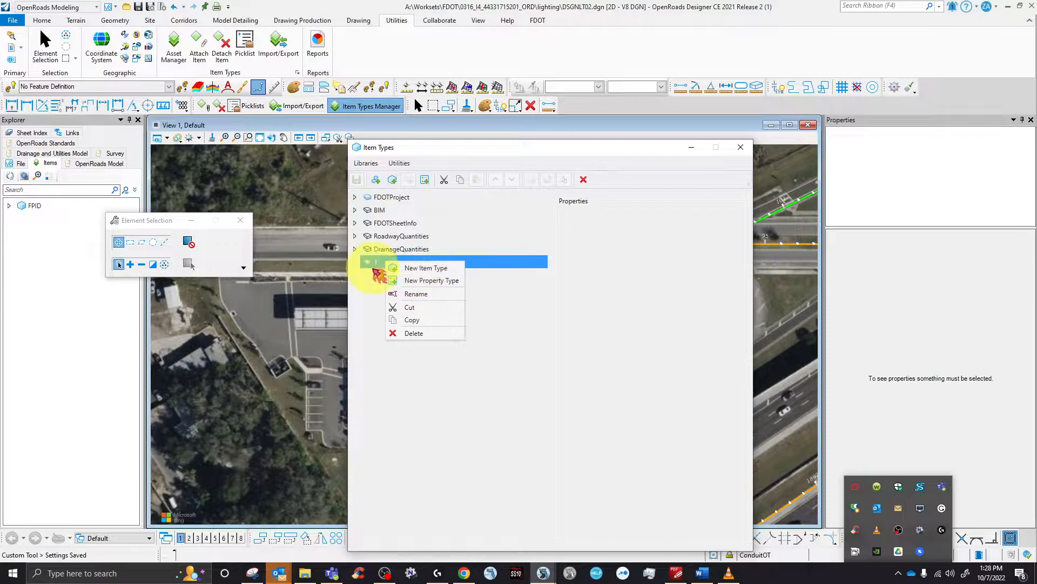
- Create a new item type named 1 inside library 1
{"action": "left_click", "coordinate": [432, 269]}
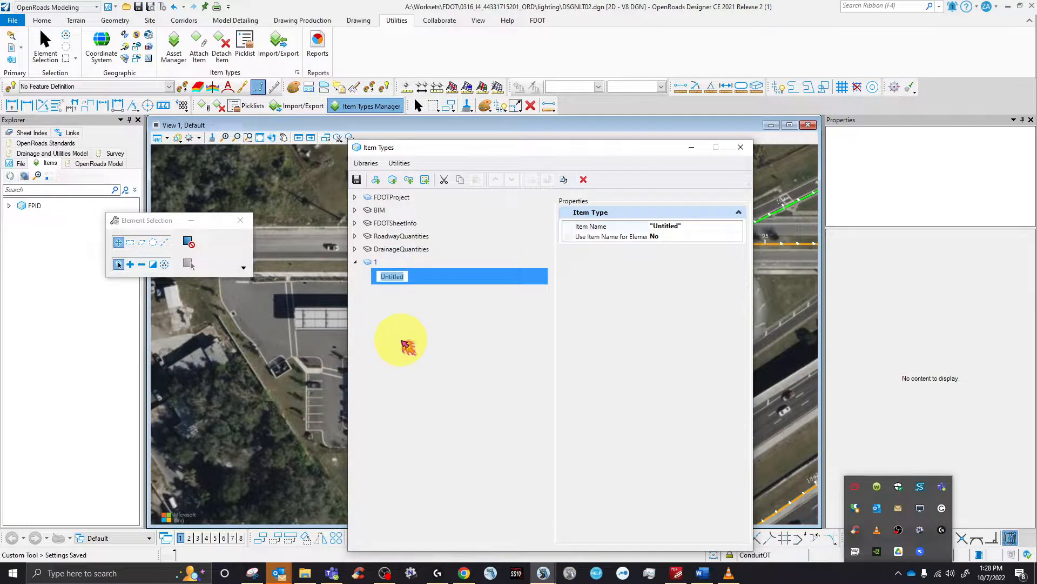
{"action": "key", "text": "Return"}
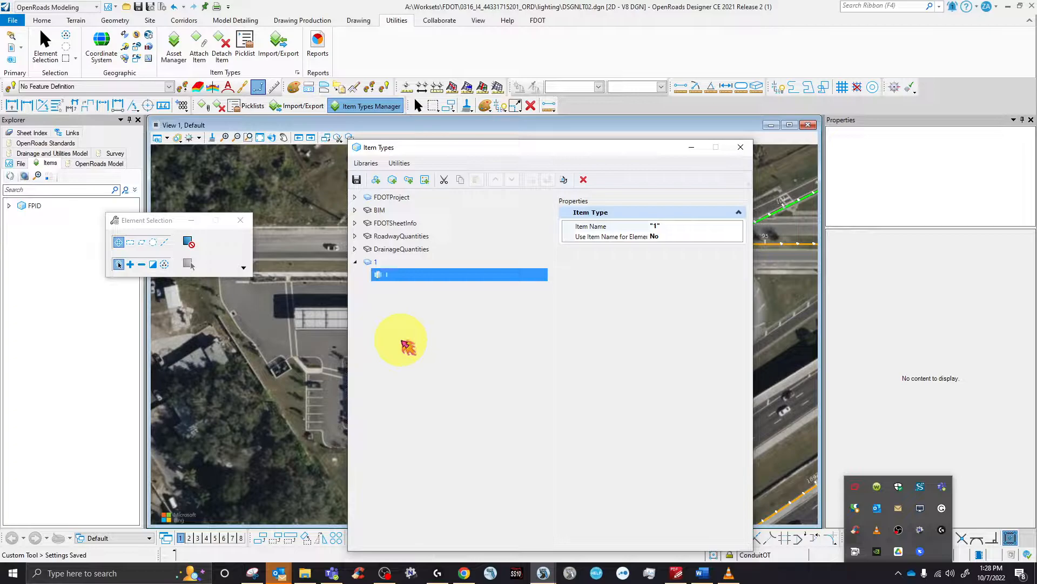
{"action": "left_click", "coordinate": [394, 261]}
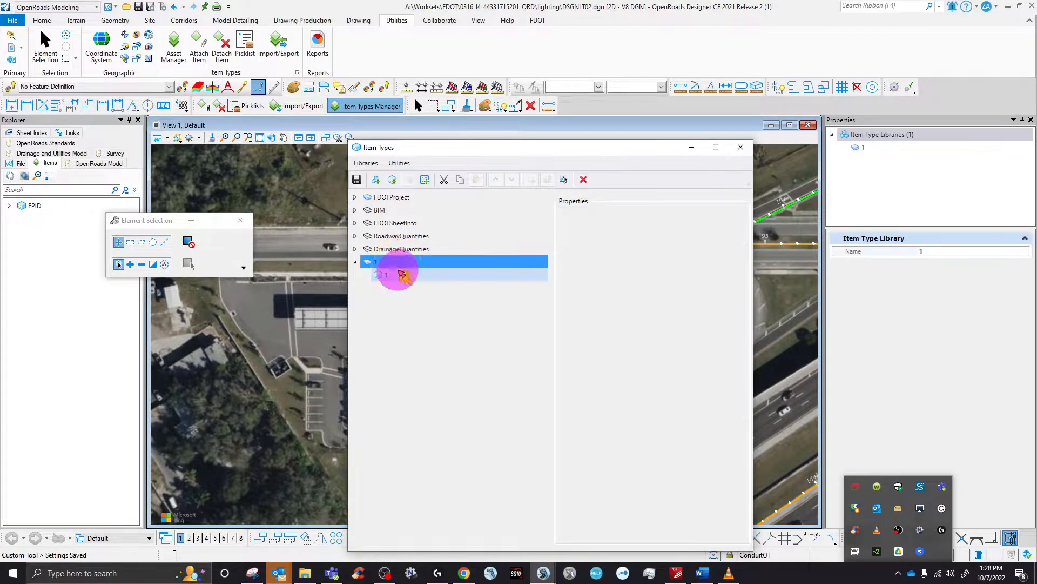
{"action": "left_click", "coordinate": [398, 273]}
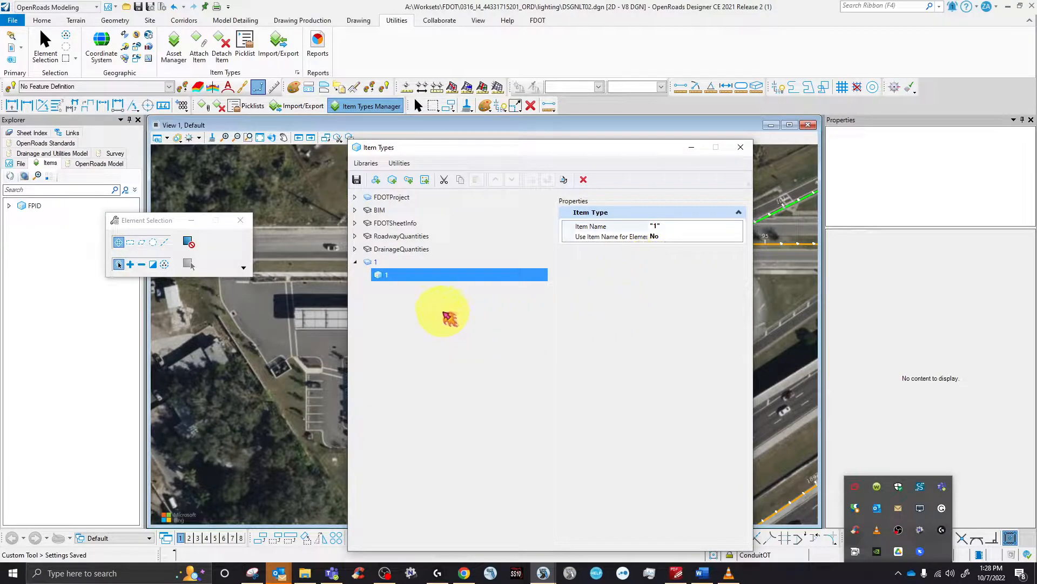
- Add two new property definitions to item type 1
{"action": "right_click", "coordinate": [384, 279]}
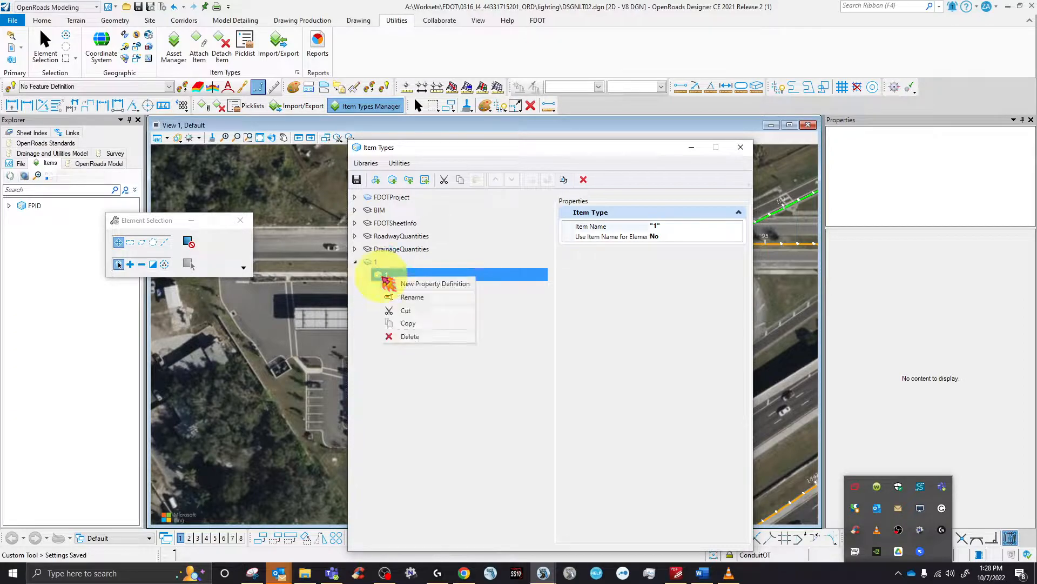
{"action": "left_click", "coordinate": [425, 284]}
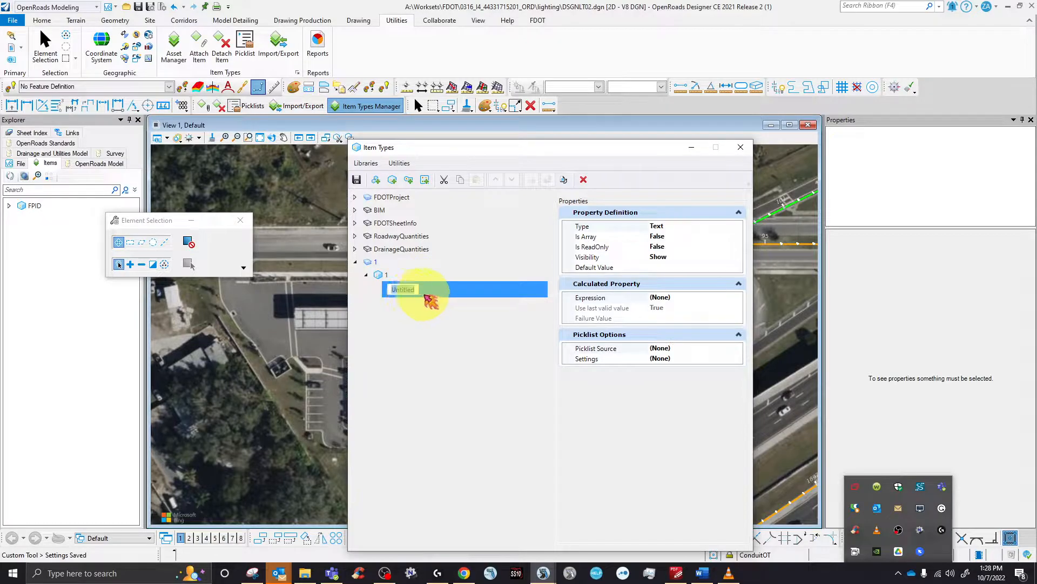
{"action": "left_click", "coordinate": [409, 275]}
{"action": "right_click", "coordinate": [409, 278]}
{"action": "left_click", "coordinate": [440, 285]}
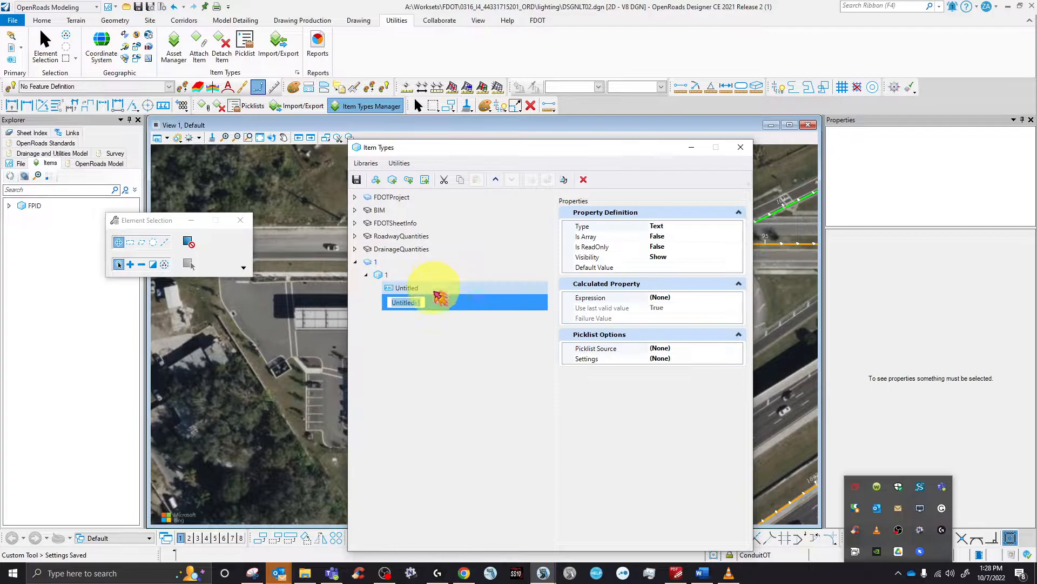
{"action": "left_click", "coordinate": [431, 330]}
- Rename the first property to PayItemNumber by pasting the name
{"action": "left_click", "coordinate": [424, 289]}
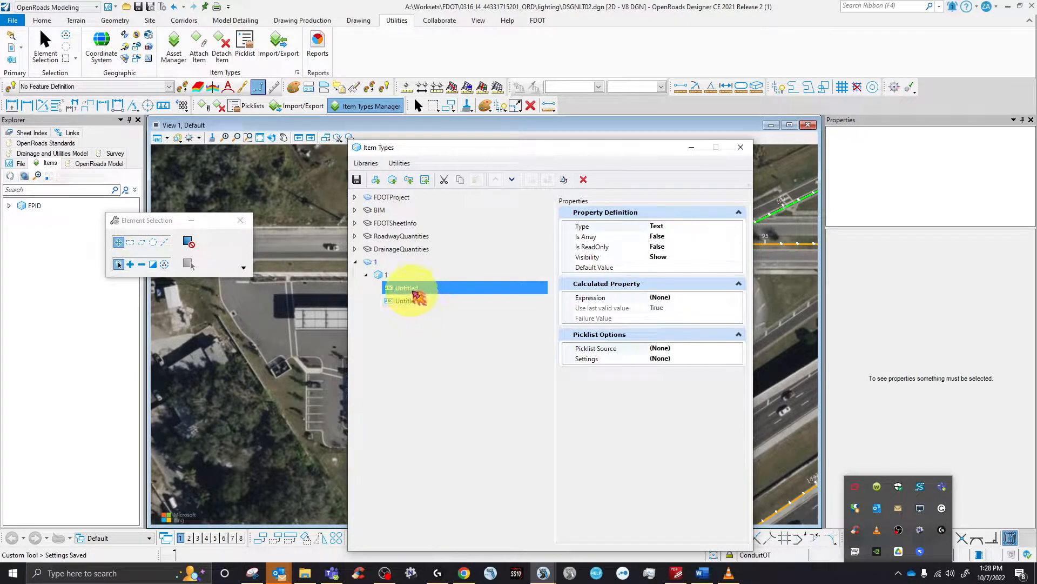
{"action": "right_click", "coordinate": [430, 291]}
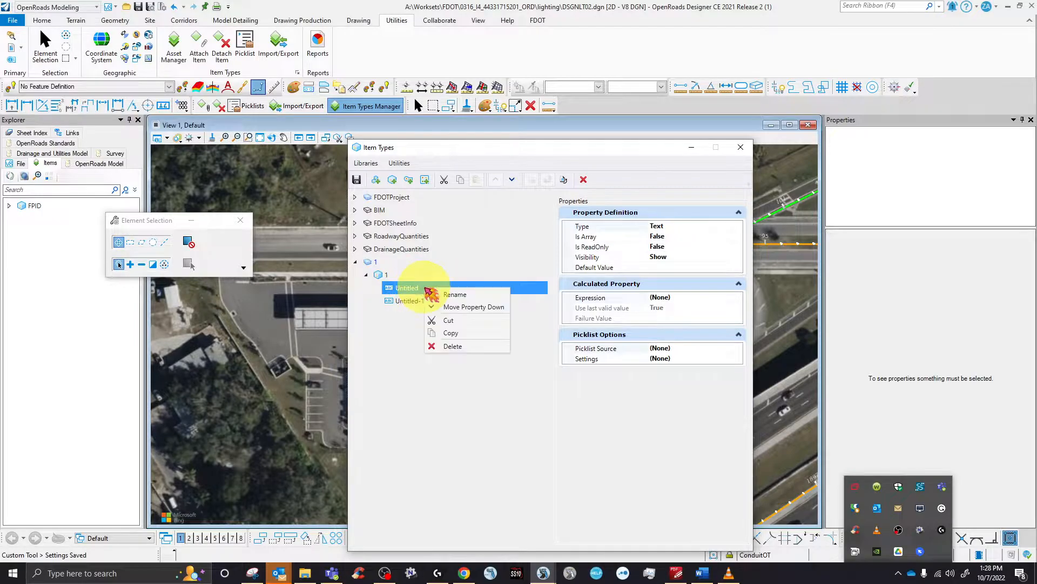
{"action": "left_click", "coordinate": [453, 296]}
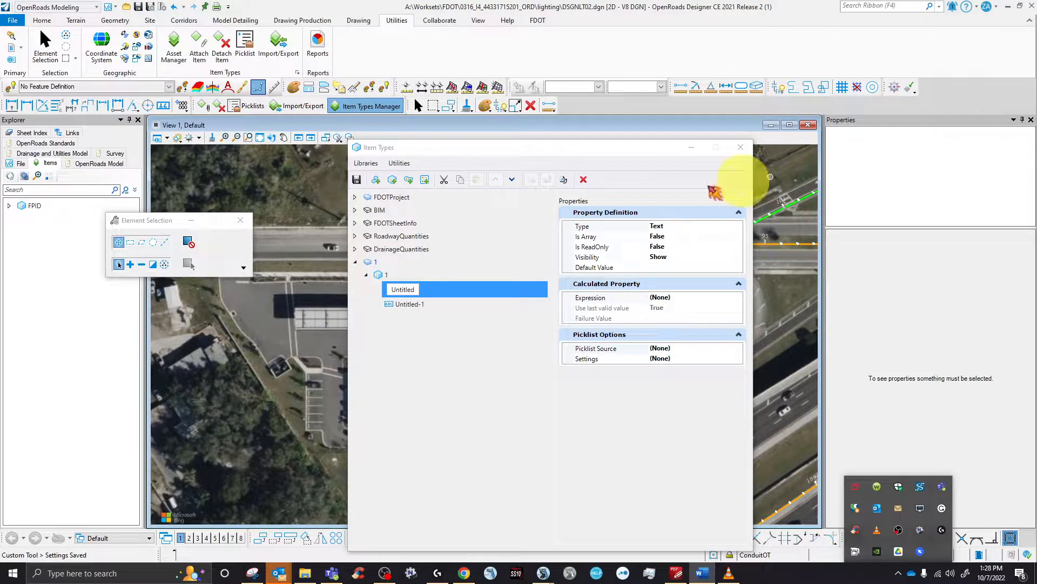
{"action": "left_click", "coordinate": [407, 291]}
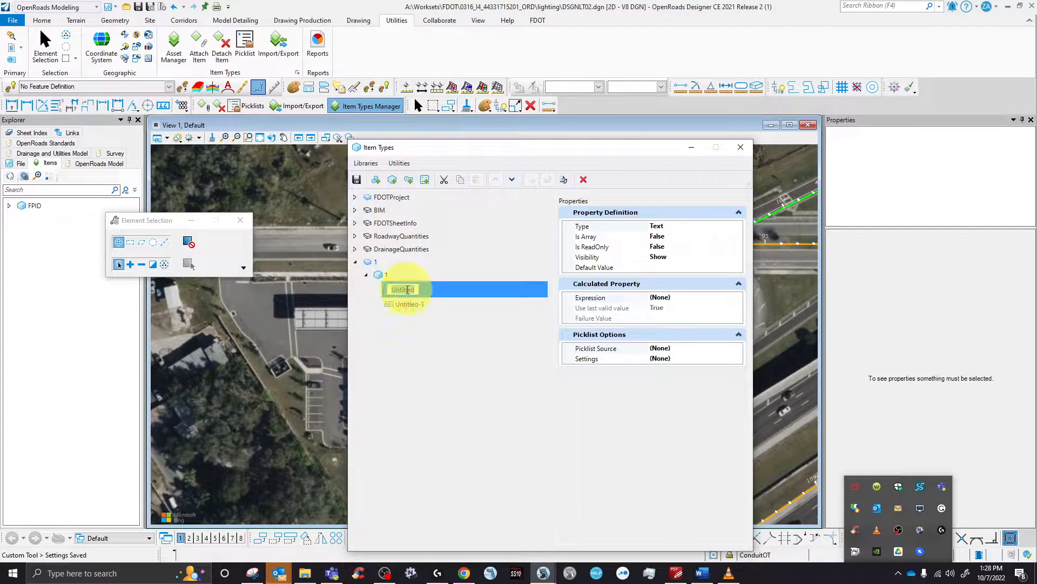
{"action": "mouse_move", "coordinate": [412, 289]}
{"action": "left_mouse_down"}
{"action": "mouse_move", "coordinate": [392, 292]}
{"action": "mouse_move", "coordinate": [412, 288]}
{"action": "left_mouse_up"}
{"action": "right_click", "coordinate": [438, 290]}
{"action": "left_click", "coordinate": [466, 310]}
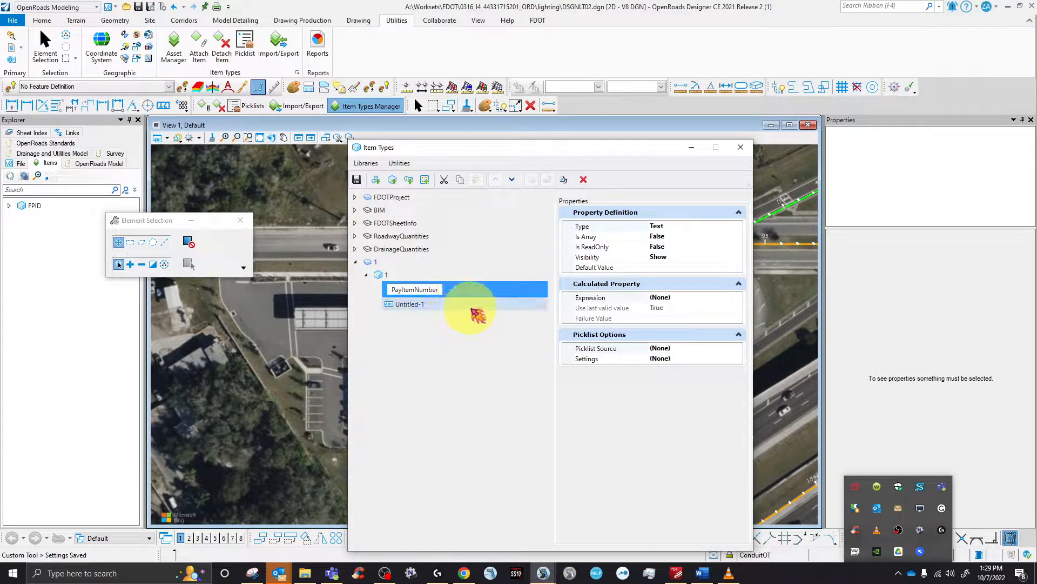
{"action": "key", "text": "Return"}
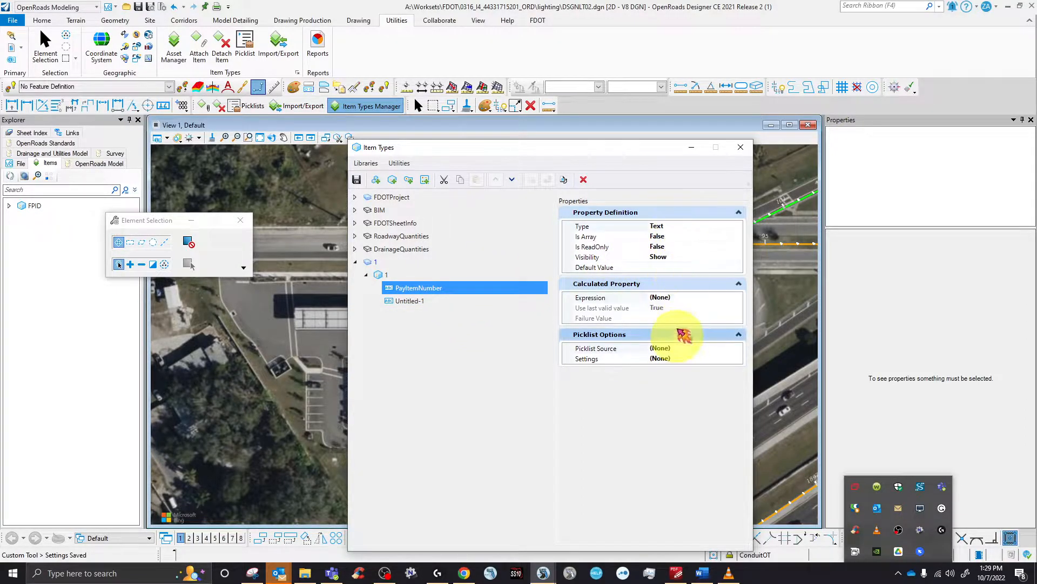
- Rename the second property to Alignment and view its settings
{"action": "left_click", "coordinate": [415, 301]}
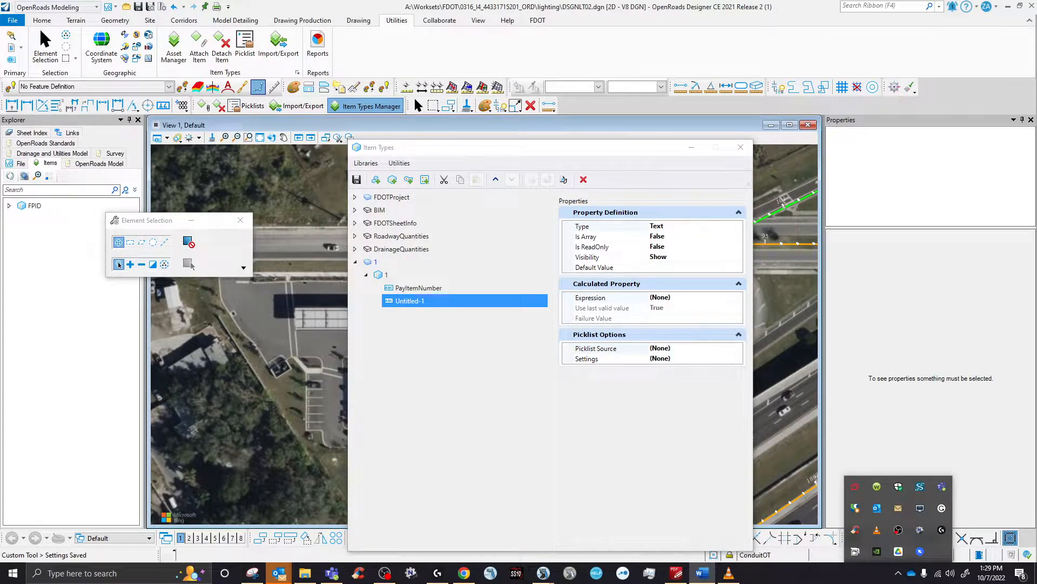
{"action": "right_click", "coordinate": [402, 301]}
{"action": "left_click", "coordinate": [418, 310]}
{"action": "right_click", "coordinate": [406, 302]}
{"action": "left_click", "coordinate": [459, 338]}
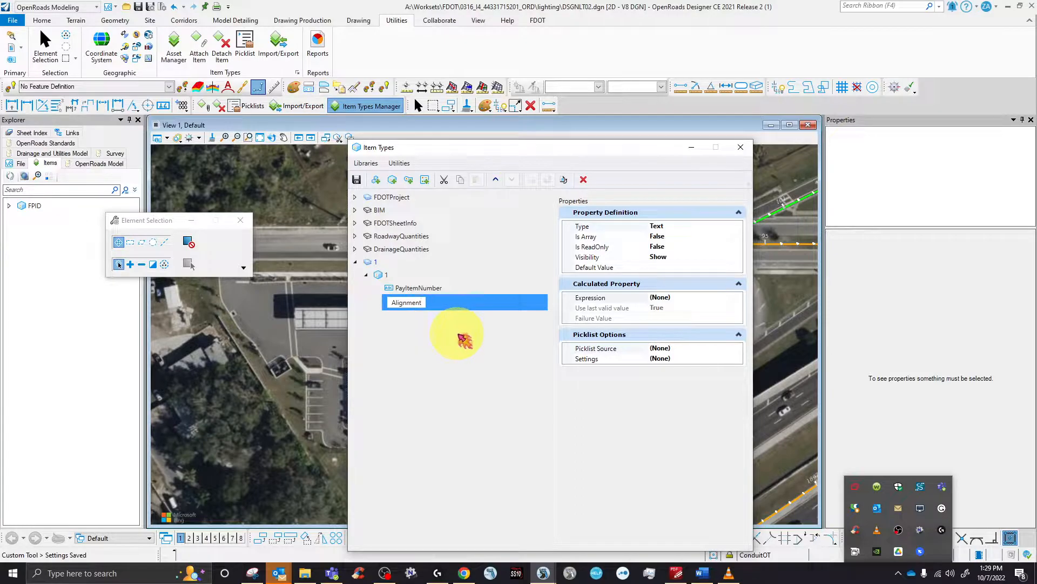
{"action": "key", "text": "Return"}
{"action": "left_click", "coordinate": [409, 301]}
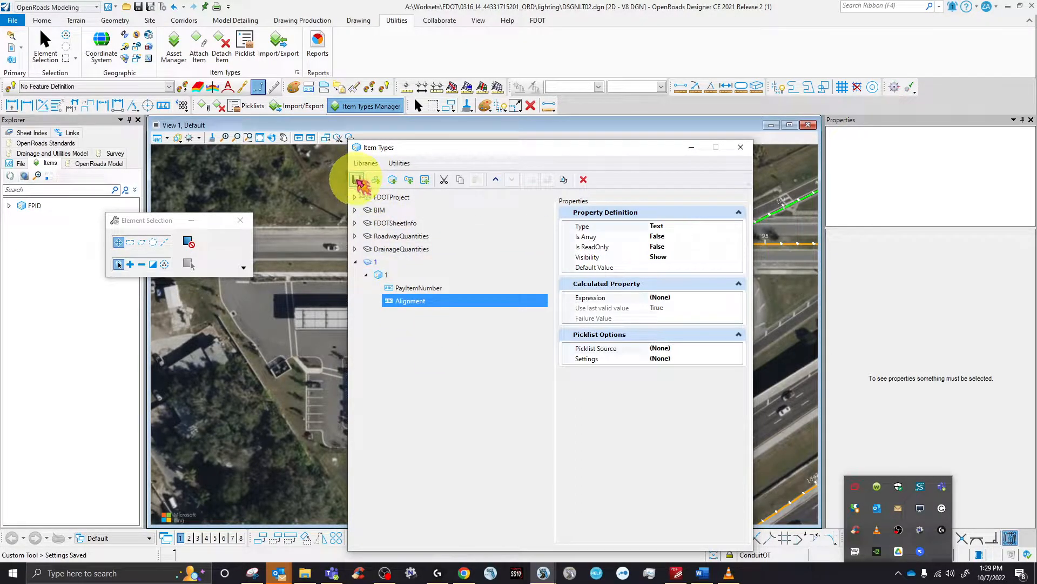
- Save library 1 and browse the library and utility command menus
{"action": "left_click", "coordinate": [358, 181]}
{"action": "left_click", "coordinate": [411, 288]}
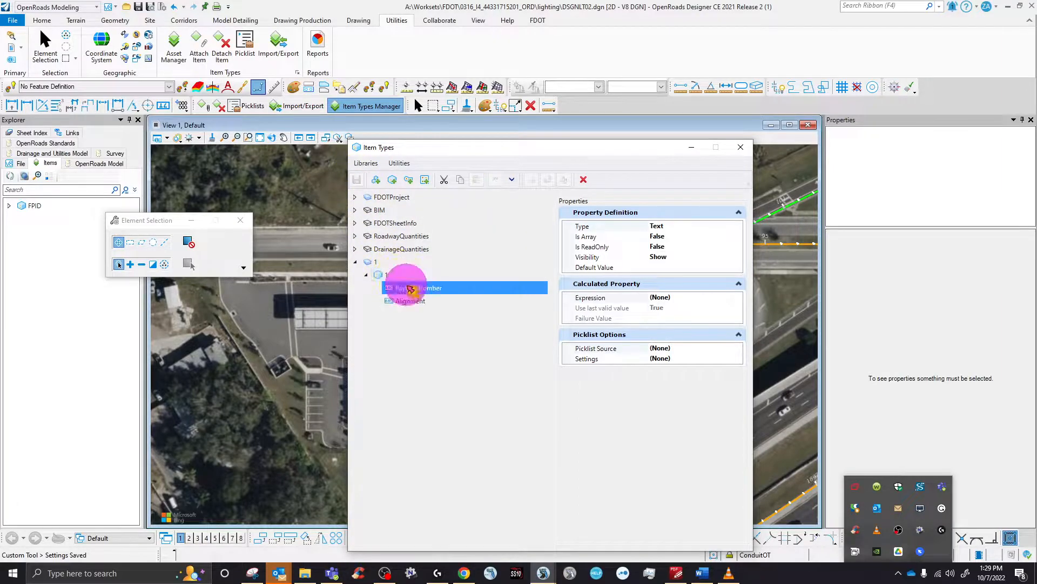
{"action": "left_click", "coordinate": [367, 276]}
{"action": "left_click", "coordinate": [357, 262]}
{"action": "left_click", "coordinate": [366, 162]}
{"action": "left_click", "coordinate": [368, 164]}
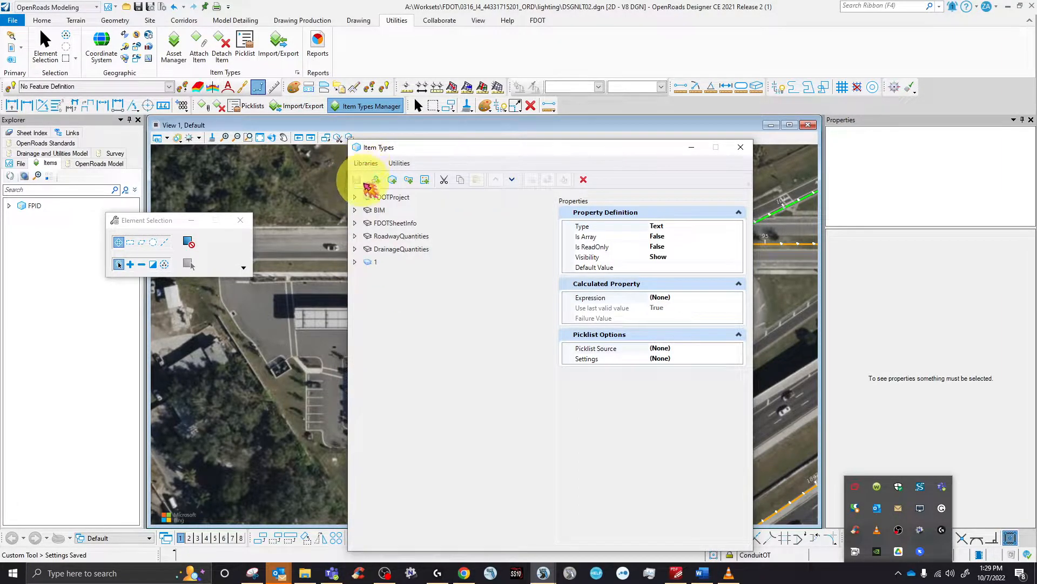
{"action": "left_click", "coordinate": [374, 262]}
{"action": "left_click", "coordinate": [366, 163]}
{"action": "left_click", "coordinate": [399, 162]}
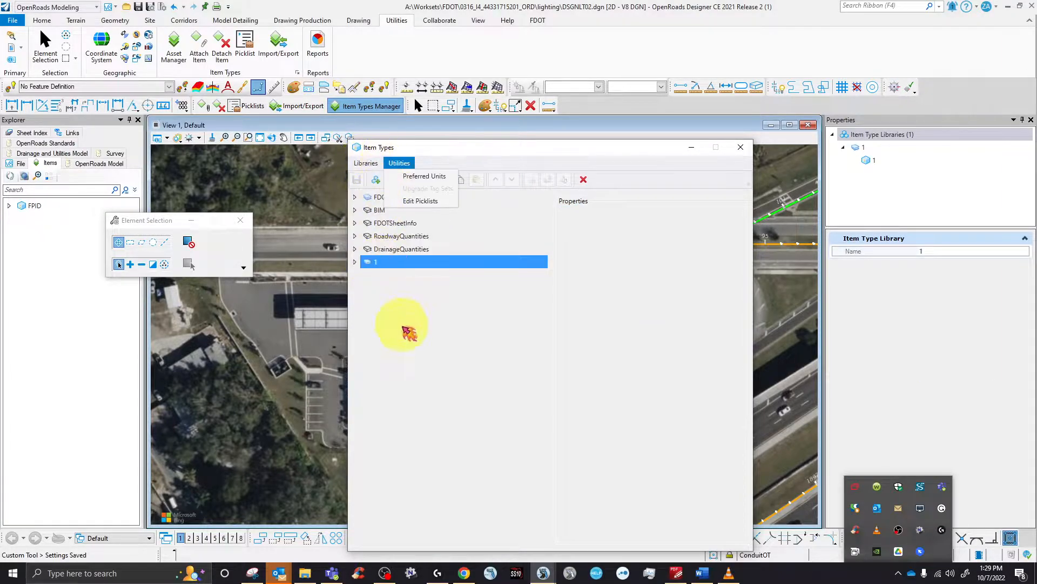
{"action": "left_click", "coordinate": [381, 270]}
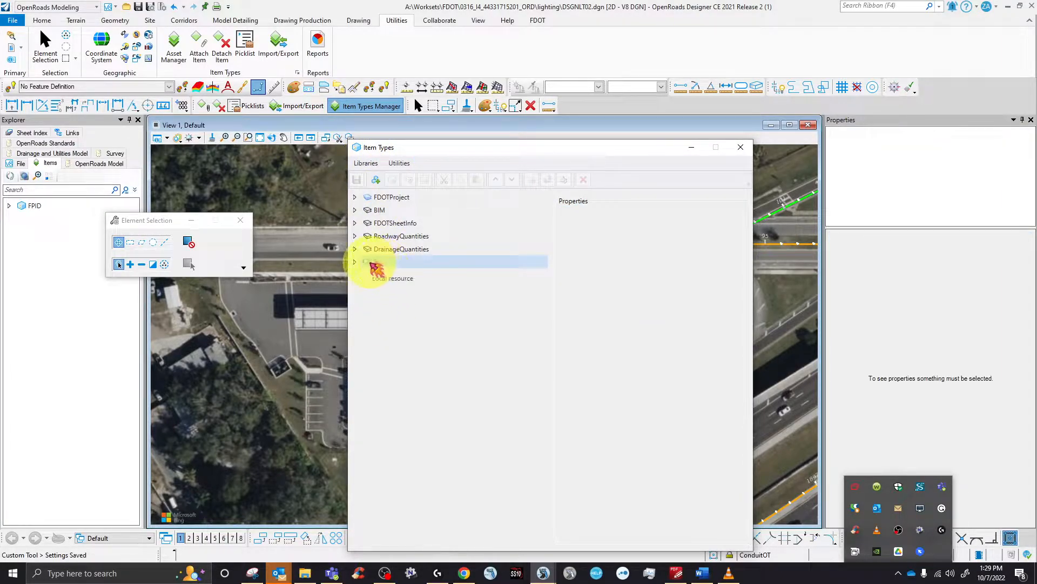
- Expand library 1 and item type 1 to reveal PayItemNumber and Alignment, then show the FDOT ribbon
{"action": "double_click", "coordinate": [370, 263]}
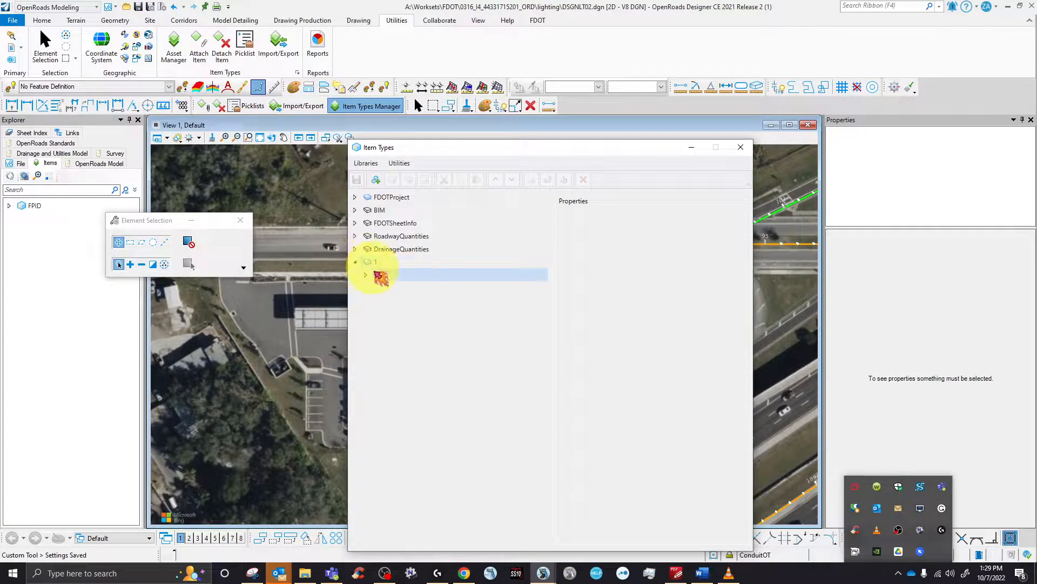
{"action": "double_click", "coordinate": [399, 275]}
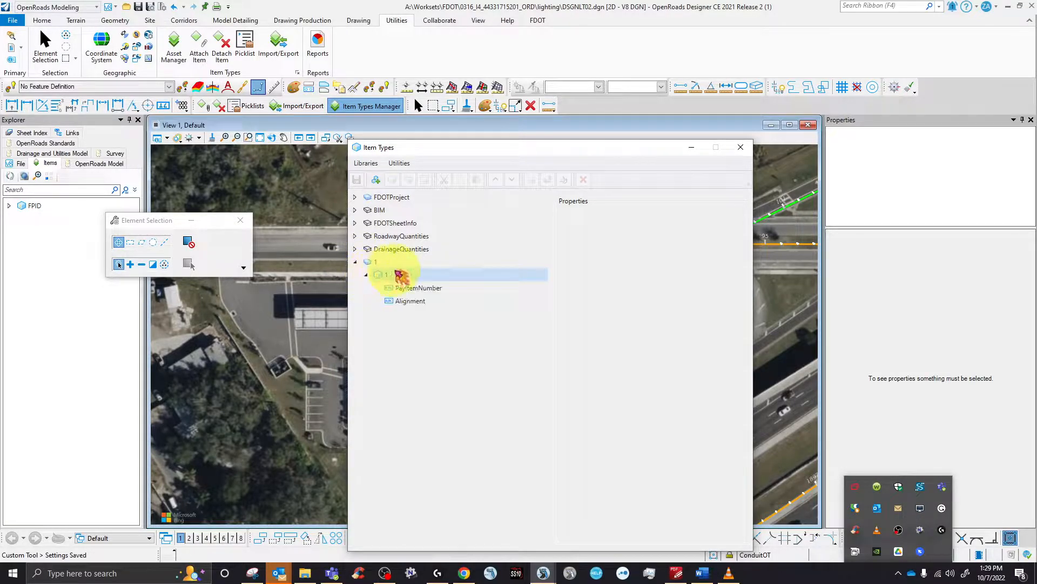
{"action": "left_click", "coordinate": [419, 288]}
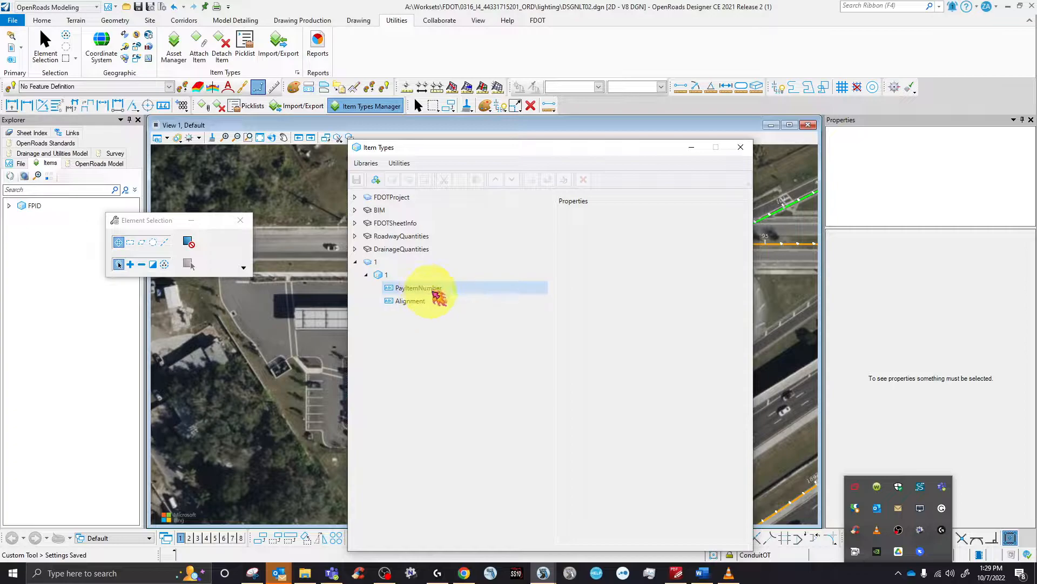
{"action": "left_click", "coordinate": [453, 373]}
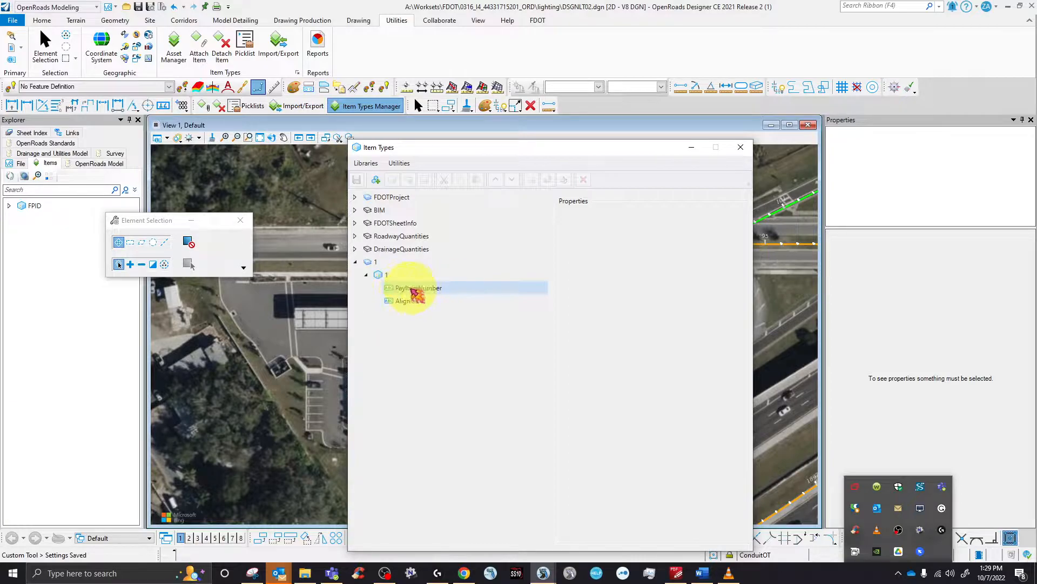
{"action": "left_click", "coordinate": [540, 22]}
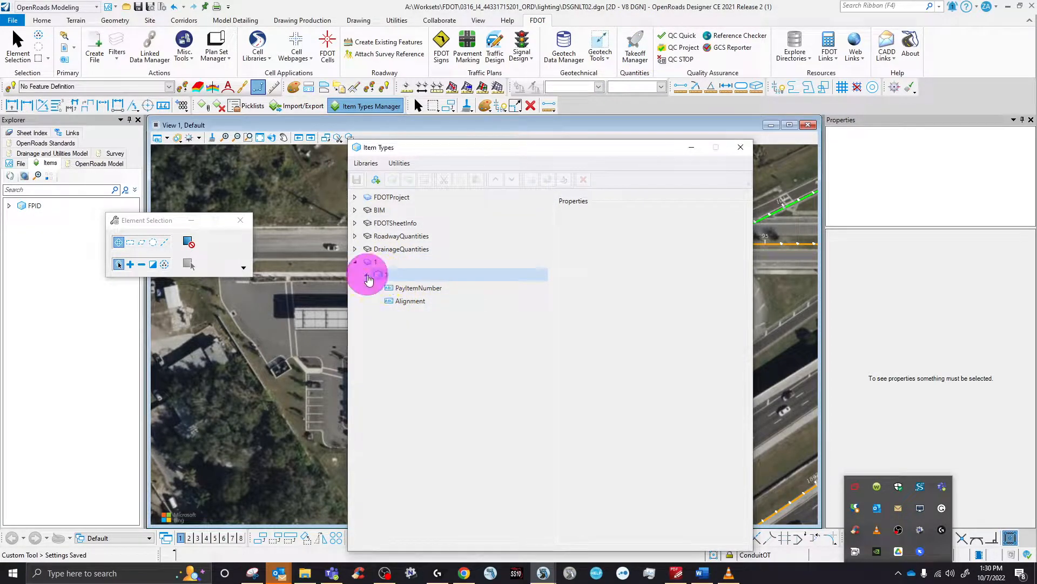
- Copy and paste library 1, renaming the duplicate to 2
{"action": "left_click", "coordinate": [355, 262]}
{"action": "left_click", "coordinate": [368, 264]}
{"action": "right_click", "coordinate": [370, 264]}
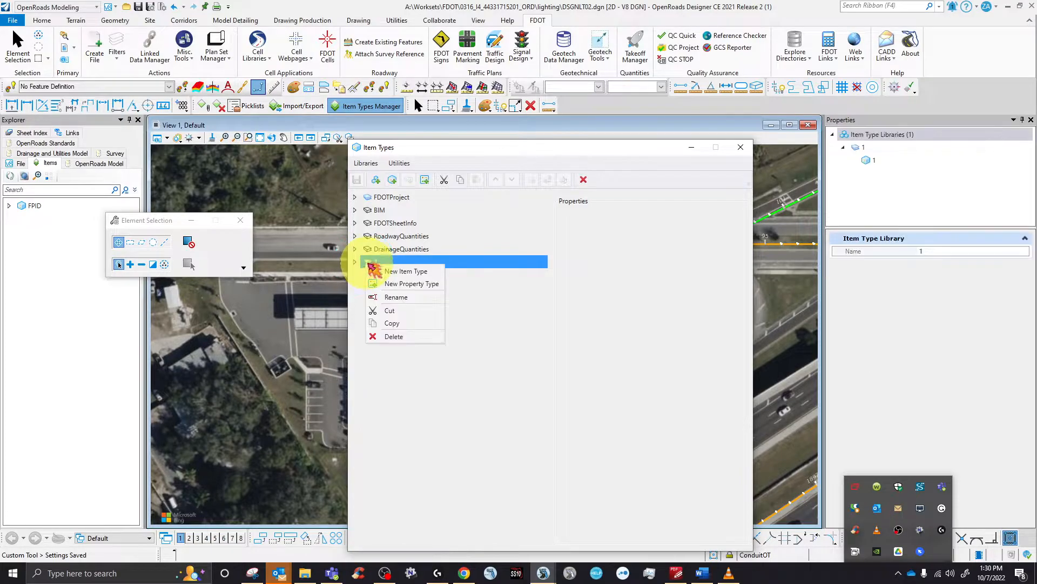
{"action": "left_click", "coordinate": [402, 327]}
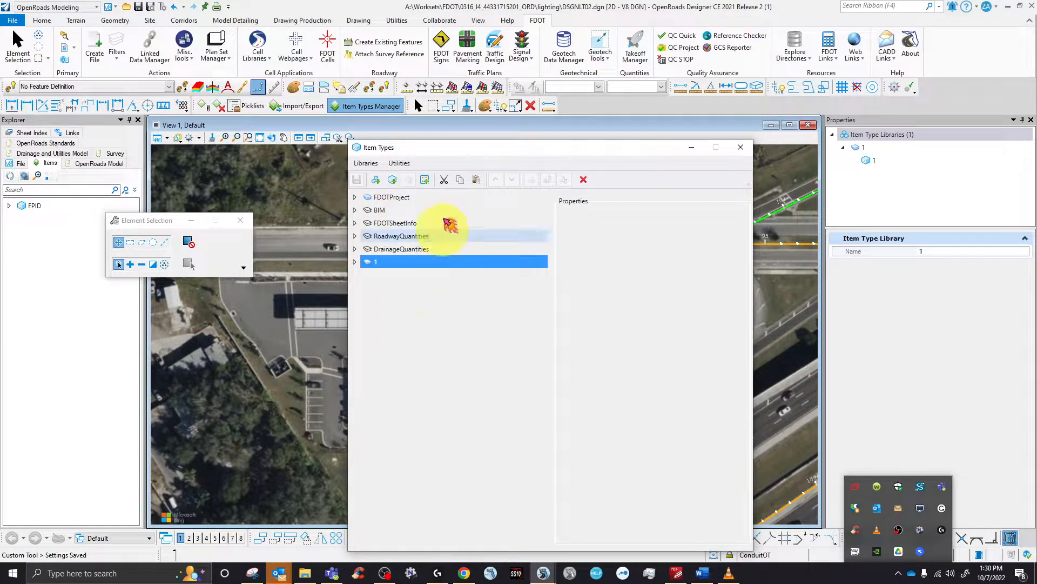
{"action": "left_click", "coordinate": [477, 180]}
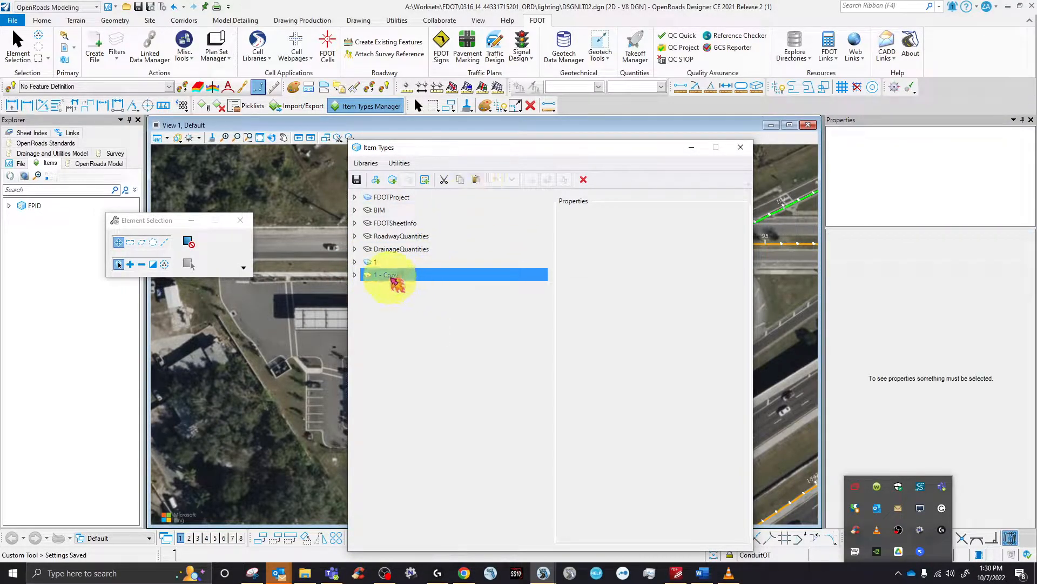
{"action": "right_click", "coordinate": [392, 276]}
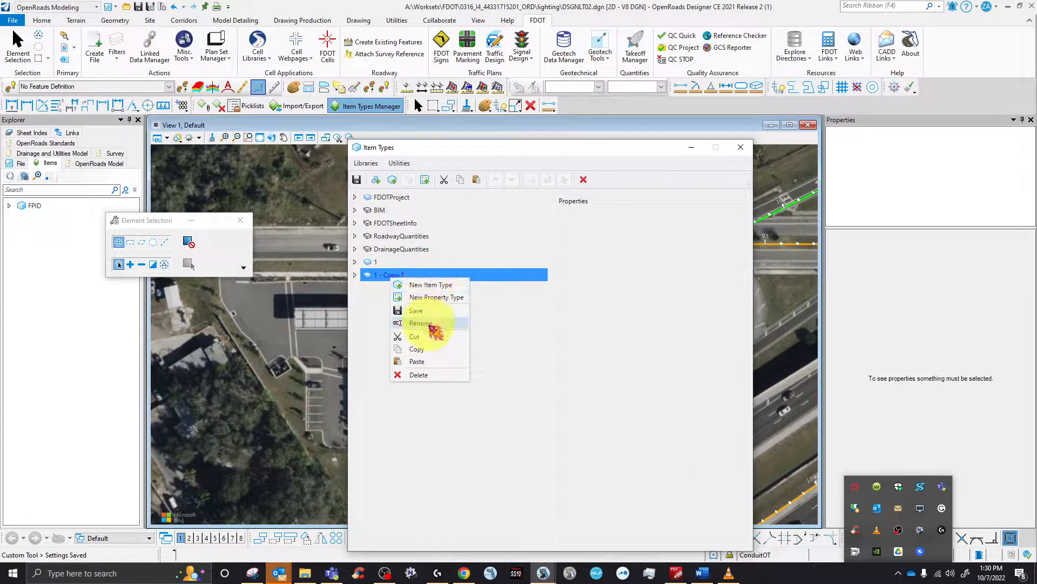
{"action": "left_click", "coordinate": [426, 323]}
{"action": "type", "text": "2"}
{"action": "key", "text": "Return"}
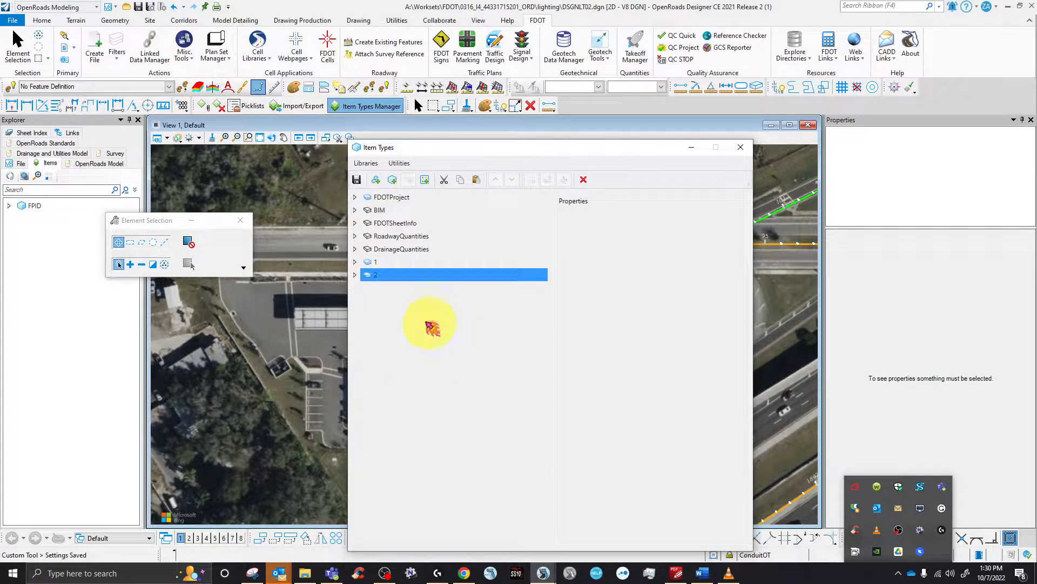
- Rename the item type in library 2 to 2 and save the library
{"action": "left_click", "coordinate": [356, 275]}
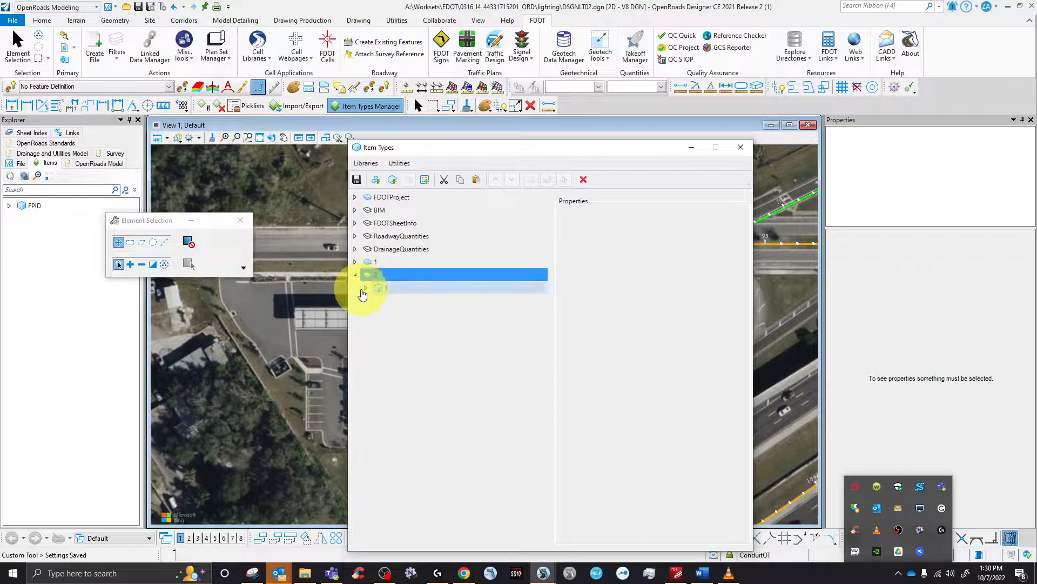
{"action": "left_click", "coordinate": [395, 288]}
{"action": "right_click", "coordinate": [398, 288]}
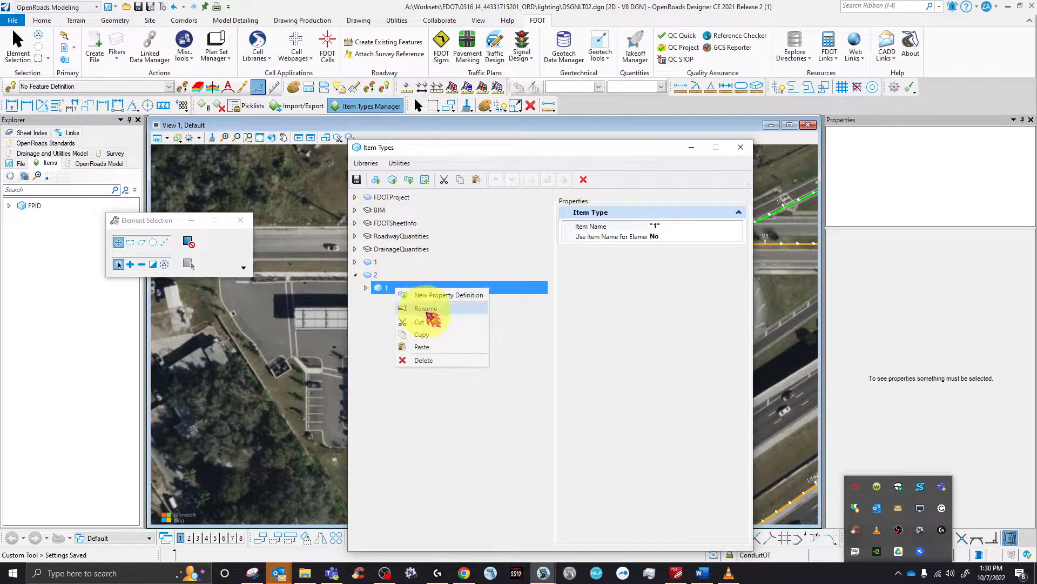
{"action": "left_click", "coordinate": [428, 311]}
{"action": "type", "text": "2"}
{"action": "key", "text": "Return"}
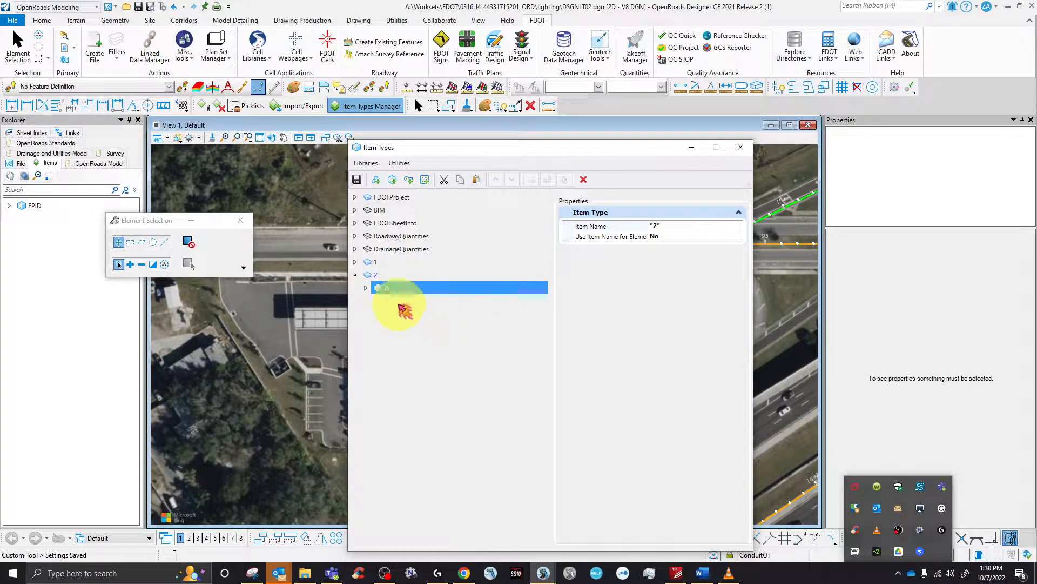
{"action": "left_click", "coordinate": [366, 288]}
{"action": "left_click", "coordinate": [373, 274]}
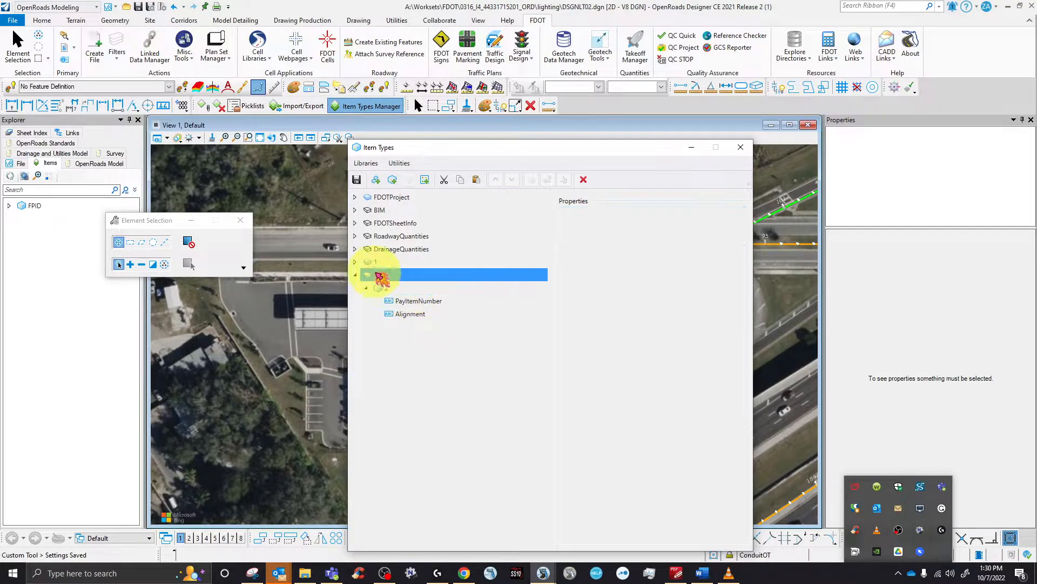
{"action": "left_click", "coordinate": [357, 180]}
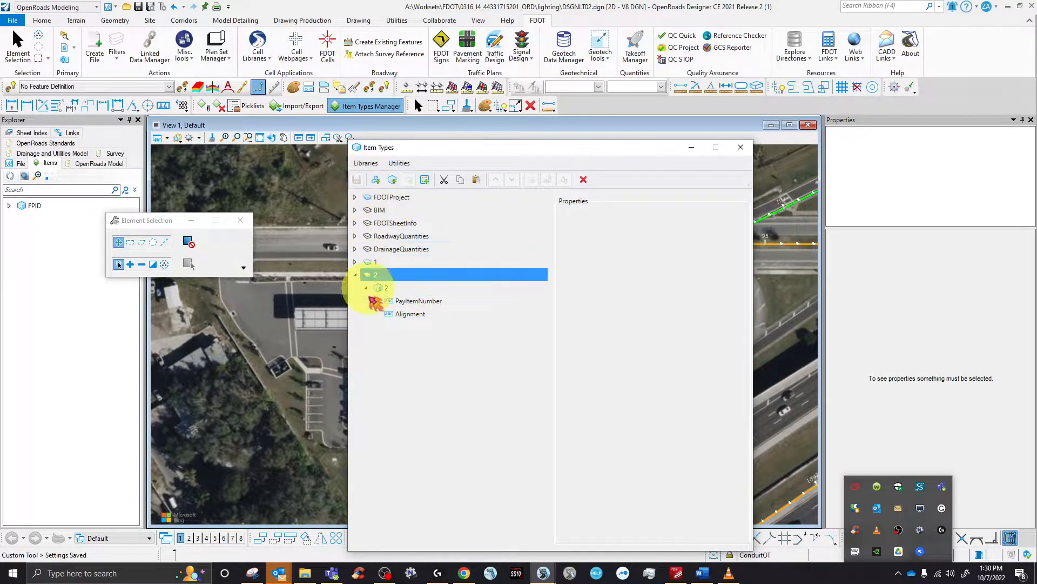
{"action": "left_click", "coordinate": [356, 275]}
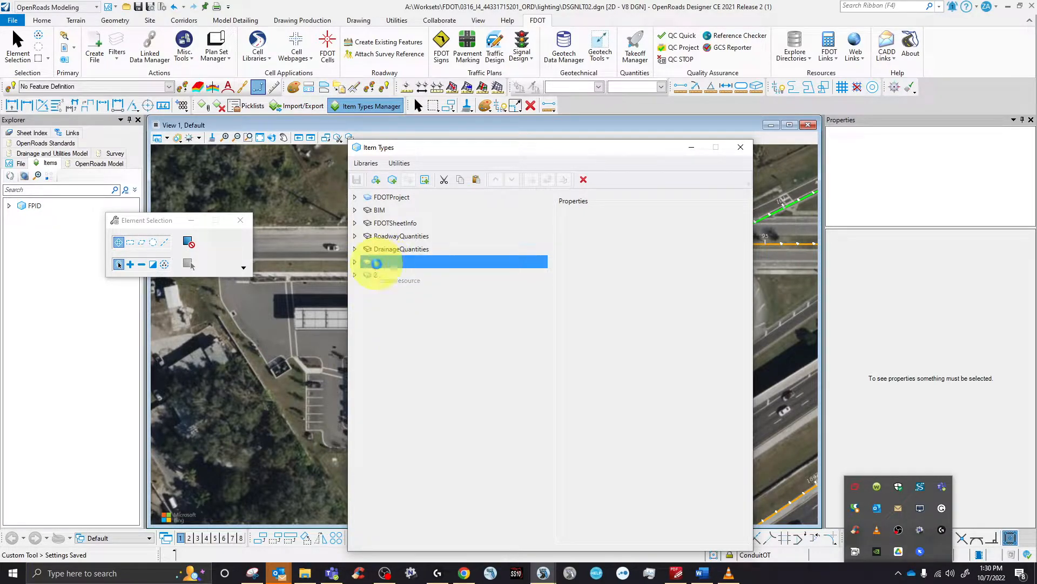
{"action": "left_click", "coordinate": [377, 275]}
- Close Item Types and select both pull-box circles and their two small squares
{"action": "left_click", "coordinate": [427, 149]}
{"action": "left_click", "coordinate": [741, 148]}
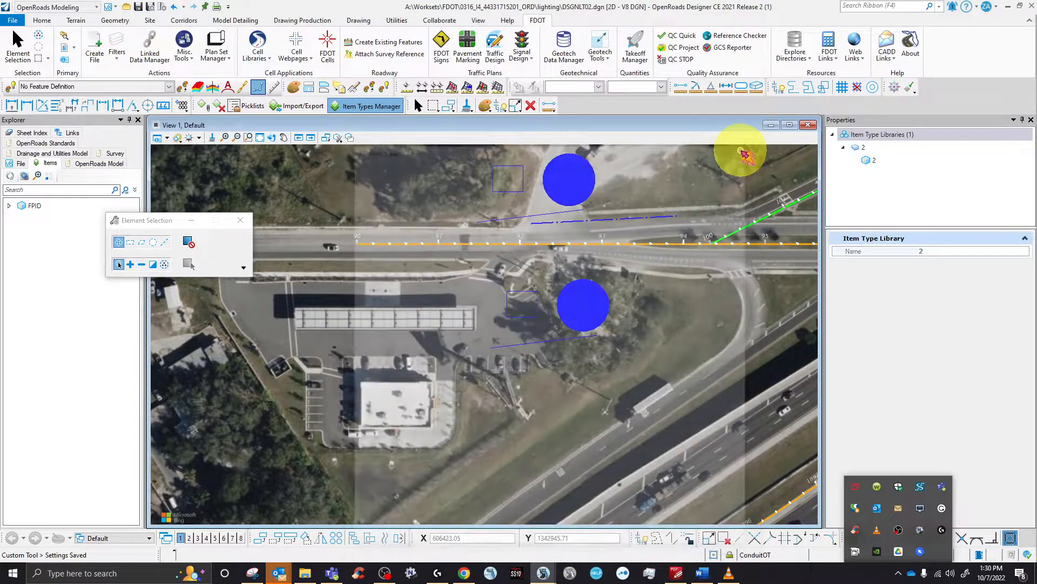
{"action": "left_click", "coordinate": [418, 105]}
{"action": "scroll", "coordinate": [343, 316], "scroll_direction": "down", "scroll_amount": 2}
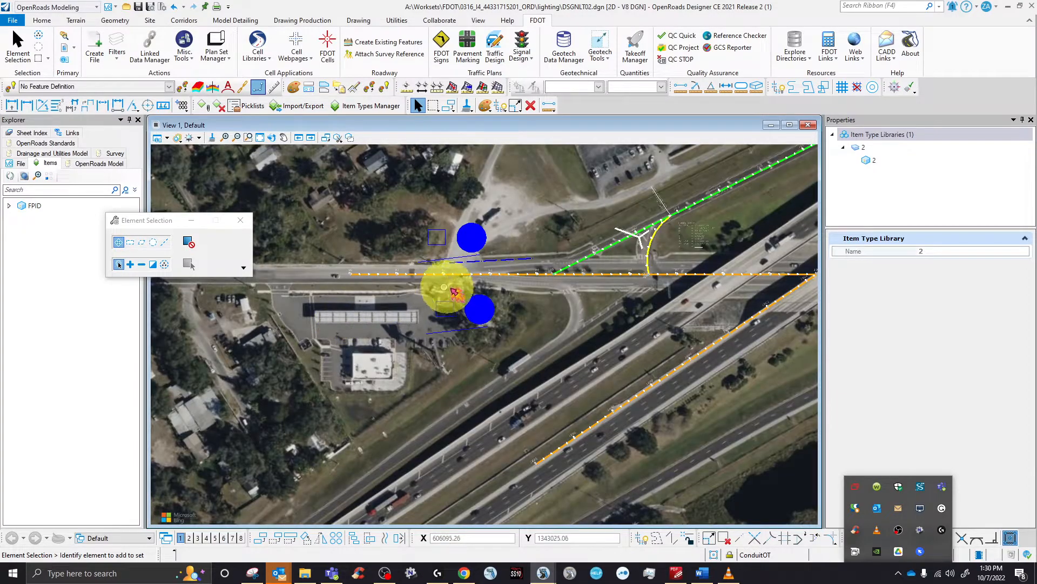
{"action": "scroll", "coordinate": [459, 292], "scroll_direction": "up", "scroll_amount": 2}
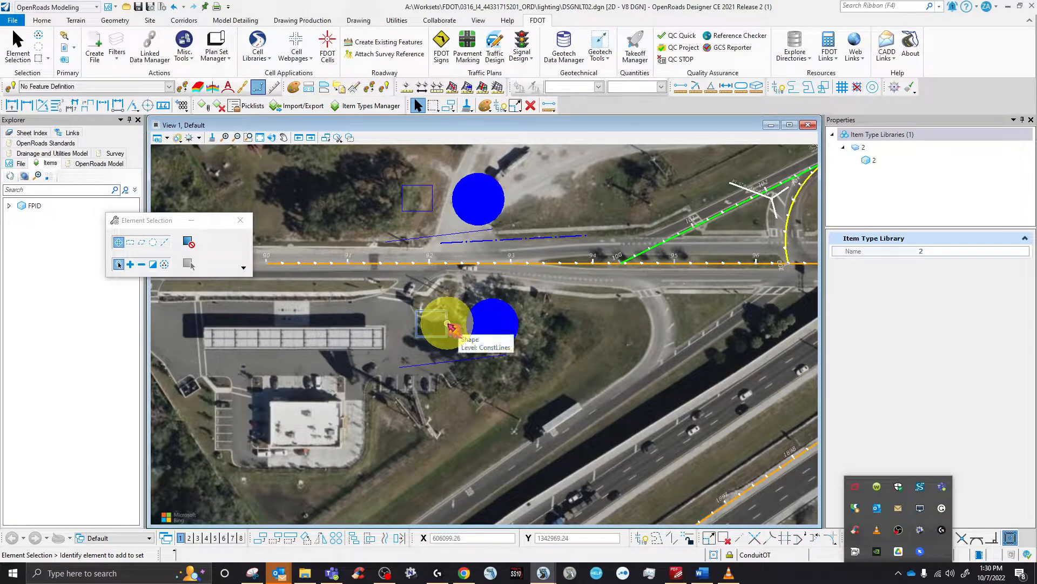
{"action": "left_click", "coordinate": [450, 326]}
{"action": "left_click", "coordinate": [457, 324], "text": "ctrl"}
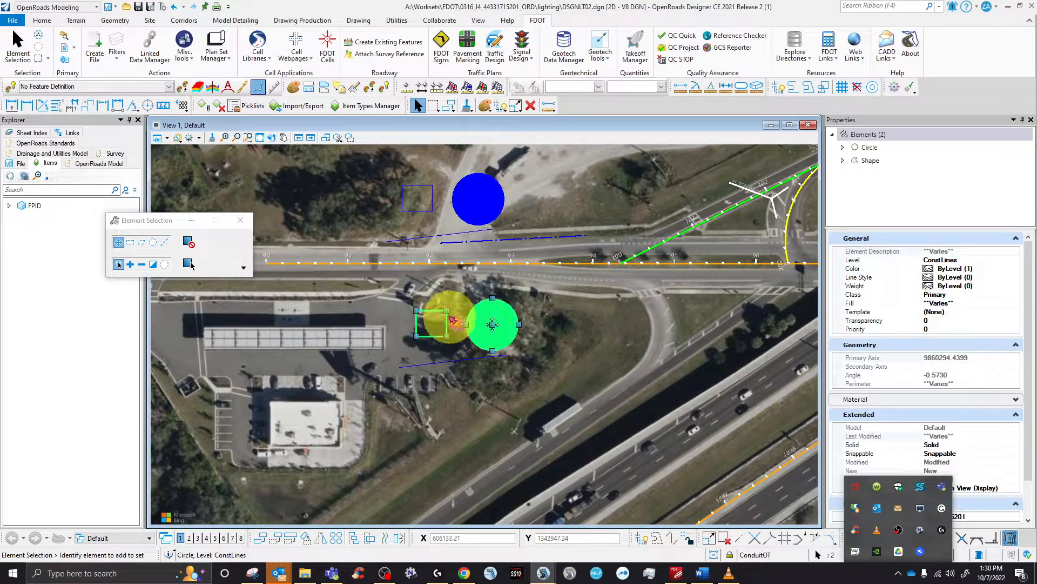
{"action": "left_click", "coordinate": [470, 208], "text": "ctrl"}
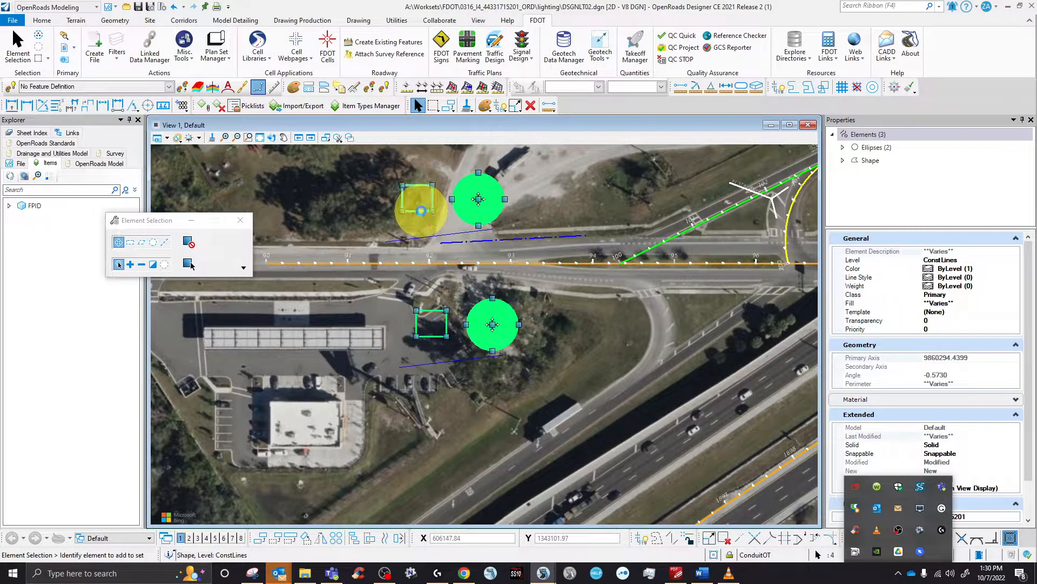
{"action": "left_click", "coordinate": [432, 187], "text": "ctrl"}
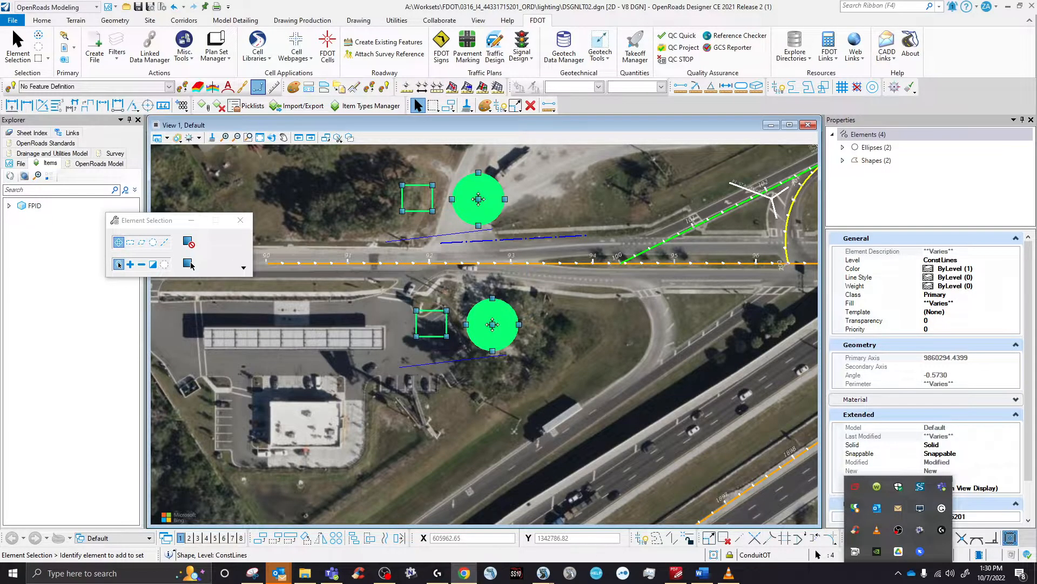
- On the maximized FDOT DQE page, copy pay item 0630 2 11 for open-trench conduit
{"action": "left_click_drag", "start_coordinate": [214, 69], "coordinate": [200, 27]}
{"action": "scroll", "coordinate": [236, 290], "scroll_direction": "down", "scroll_amount": 6}
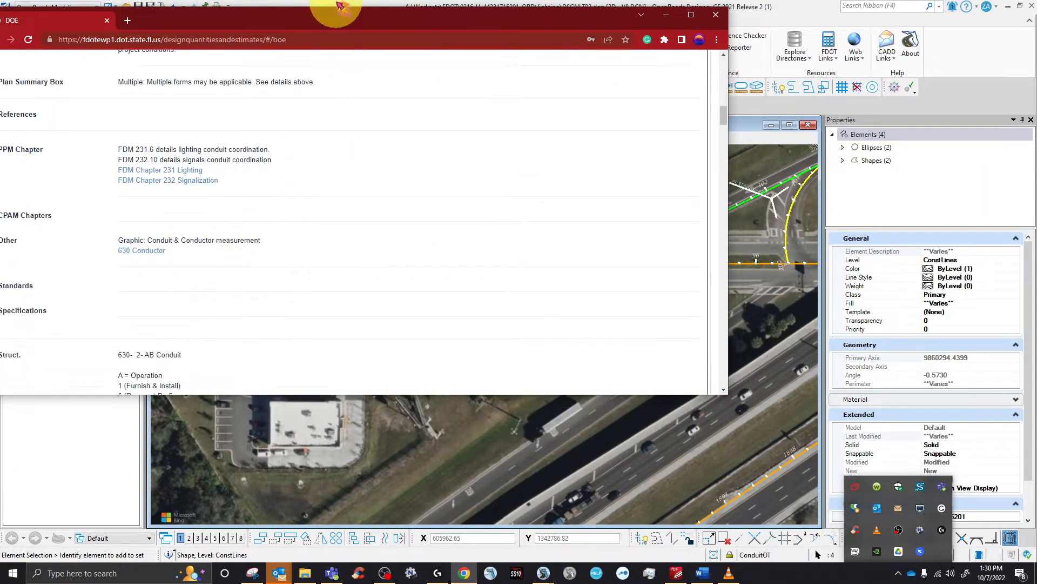
{"action": "double_click", "coordinate": [335, 14]}
{"action": "scroll", "coordinate": [379, 313], "scroll_direction": "down", "scroll_amount": 8}
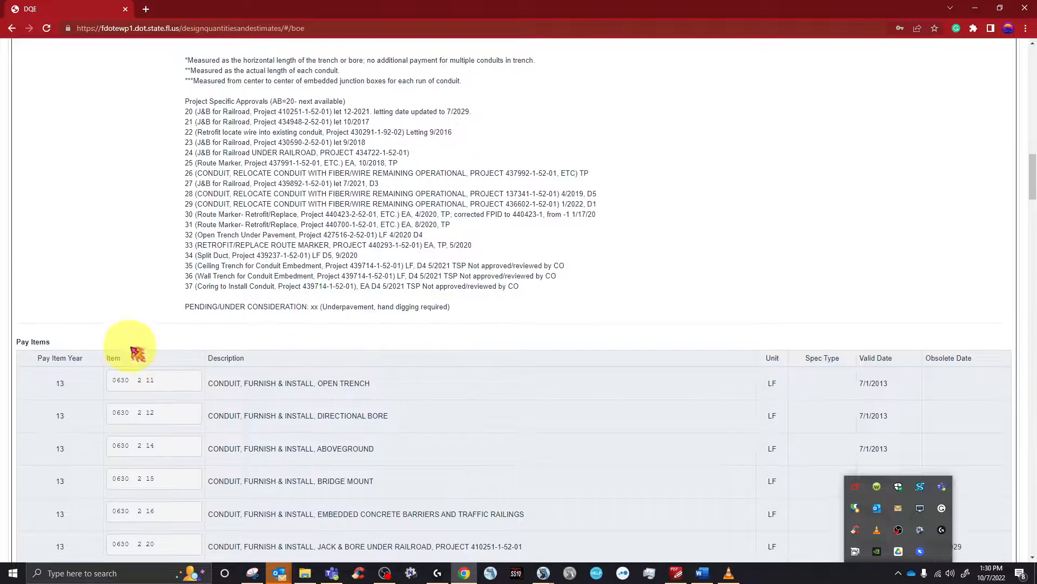
{"action": "scroll", "coordinate": [146, 354], "scroll_direction": "up", "scroll_amount": 15}
{"action": "scroll", "coordinate": [301, 382], "scroll_direction": "down", "scroll_amount": 12}
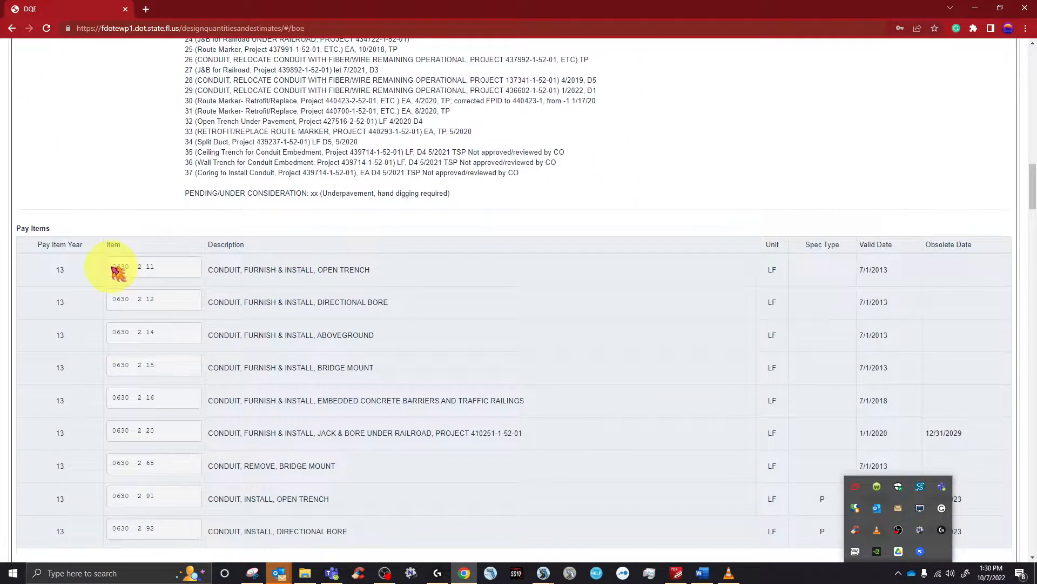
{"action": "left_click_drag", "start_coordinate": [111, 266], "coordinate": [116, 267]}
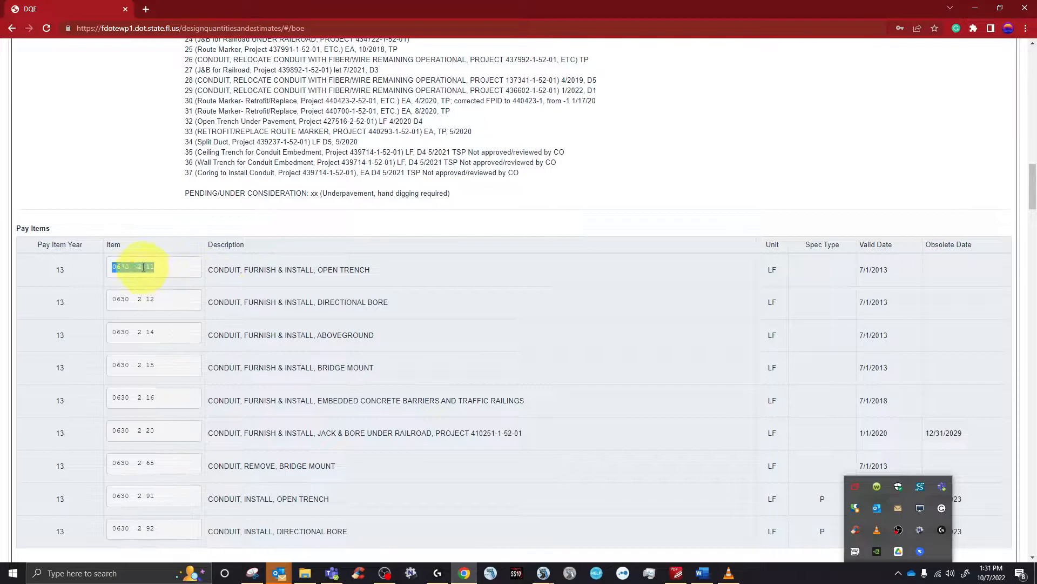
{"action": "right_click", "coordinate": [145, 267]}
{"action": "left_click", "coordinate": [159, 272]}
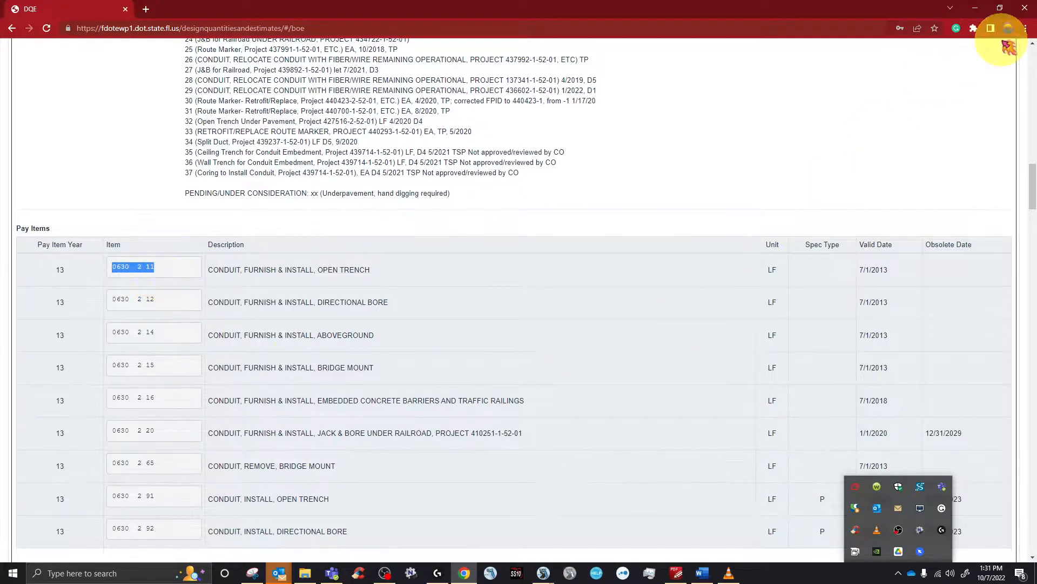
{"action": "left_click", "coordinate": [977, 9]}
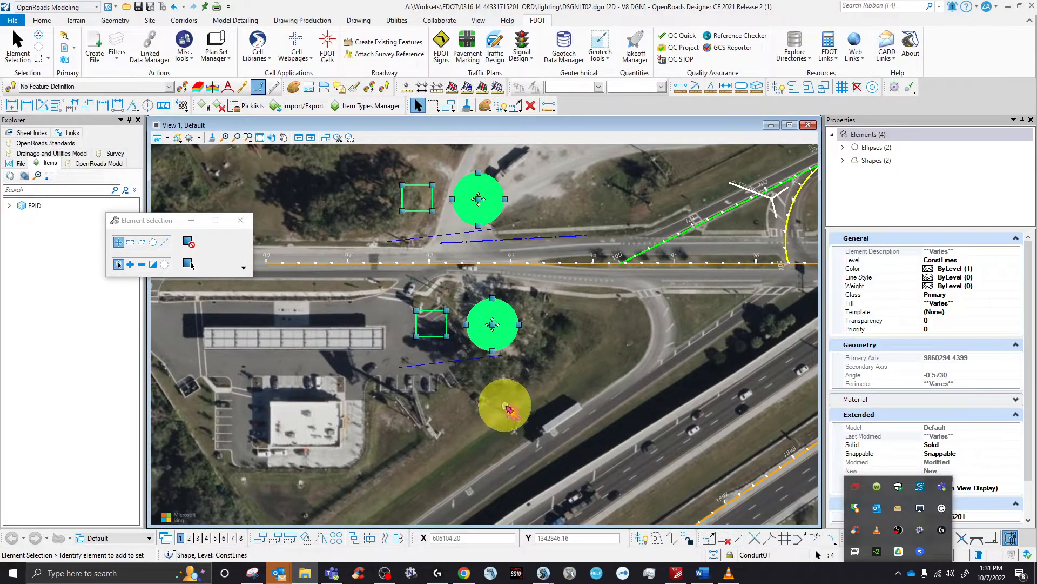
{"action": "left_click", "coordinate": [408, 278]}
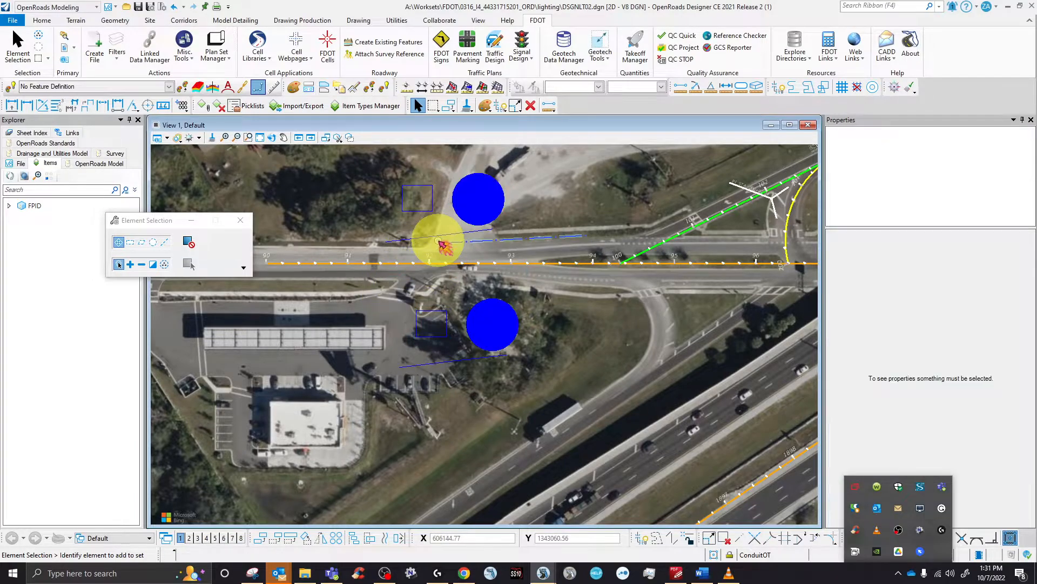
{"action": "left_click", "coordinate": [458, 243]}
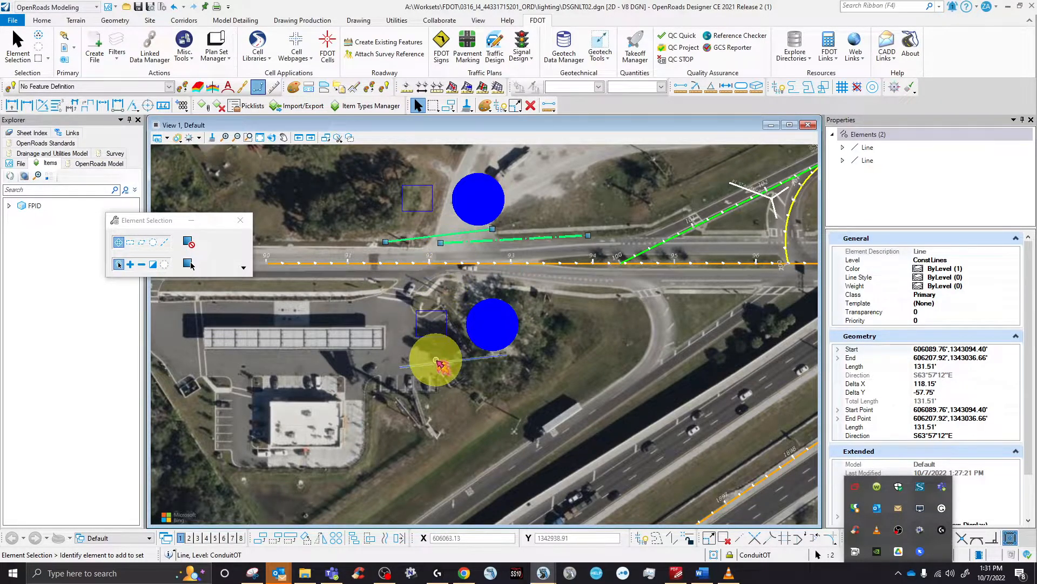
{"action": "left_click", "coordinate": [432, 362]}
{"action": "left_click", "coordinate": [502, 230]}
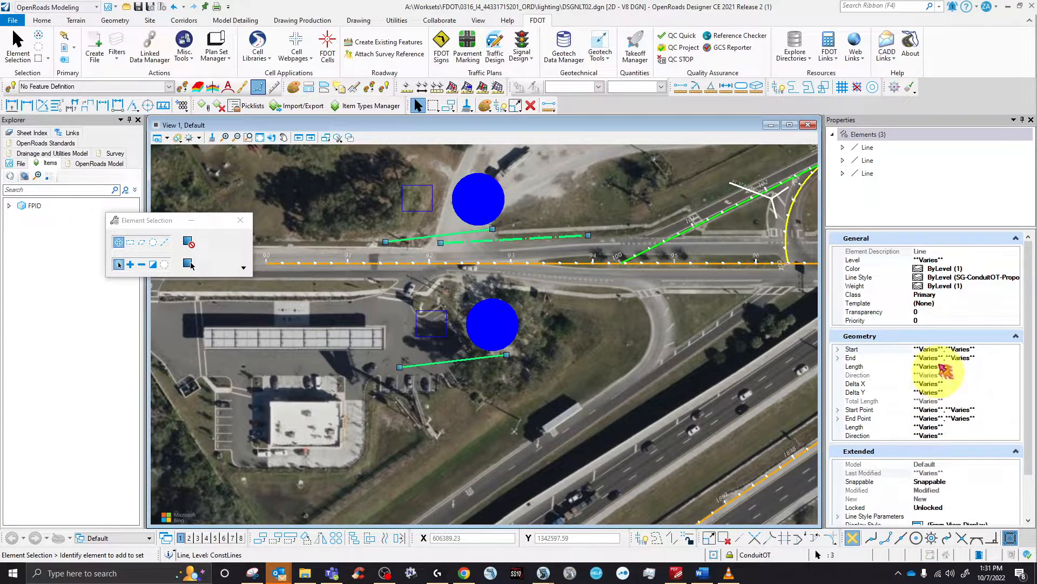
{"action": "scroll", "coordinate": [919, 373], "scroll_direction": "down", "scroll_amount": 2}
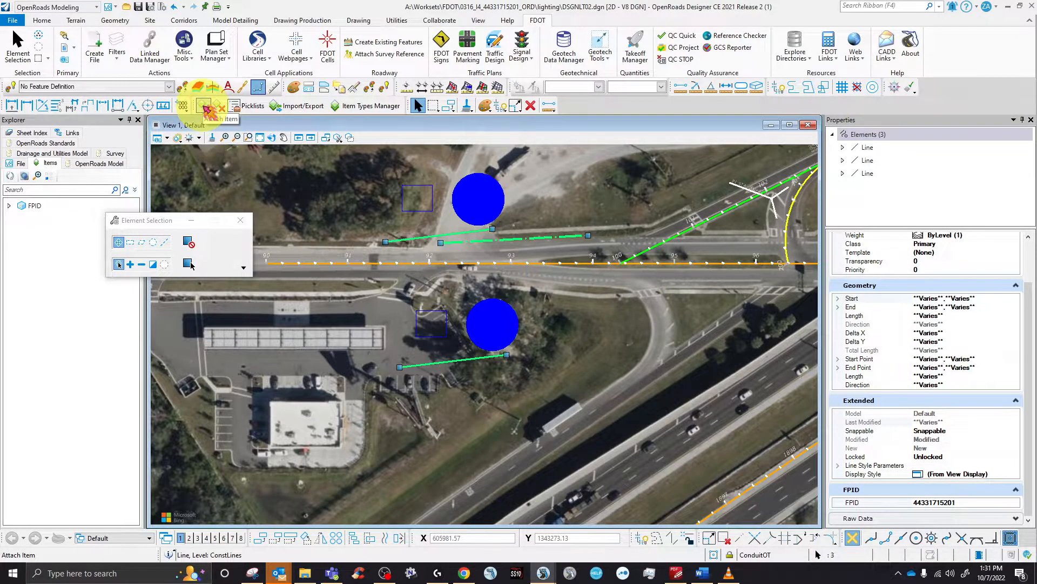
- Attach item type 1 to the three selected conduit lines
{"action": "left_click", "coordinate": [206, 106]}
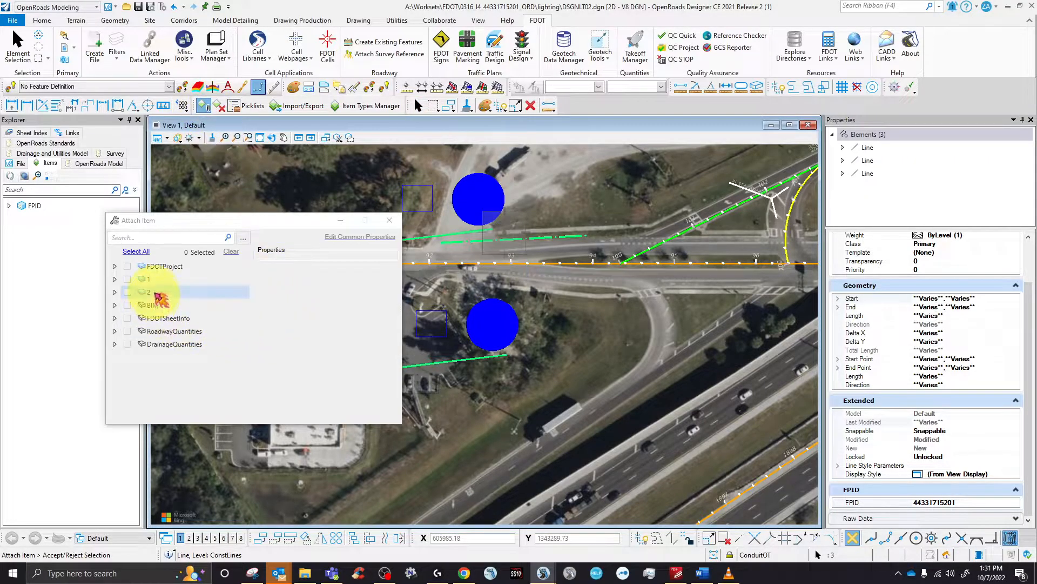
{"action": "left_click", "coordinate": [128, 279]}
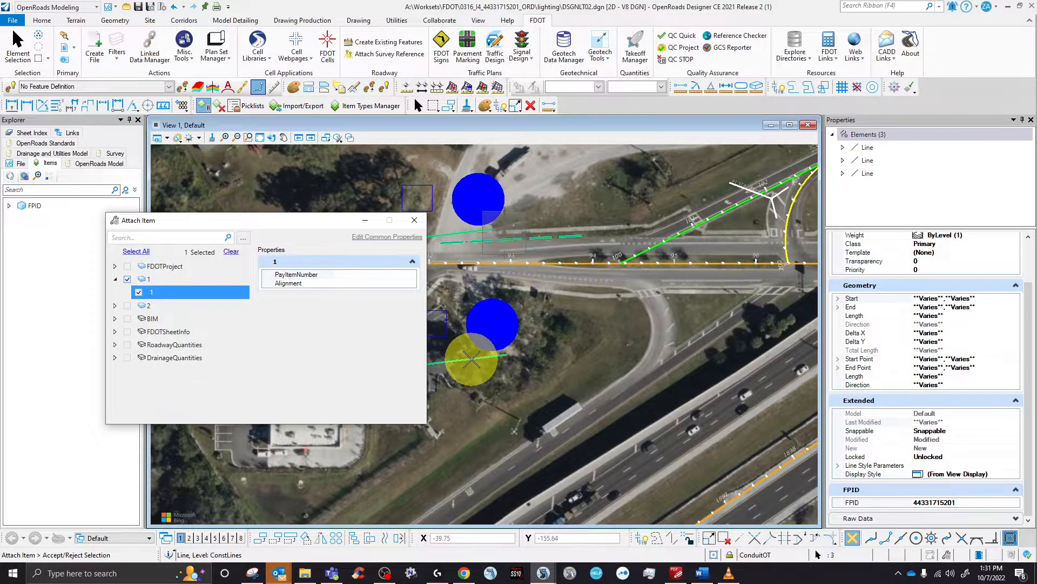
{"action": "left_click", "coordinate": [474, 359]}
{"action": "scroll", "coordinate": [951, 492], "scroll_direction": "down", "scroll_amount": 2}
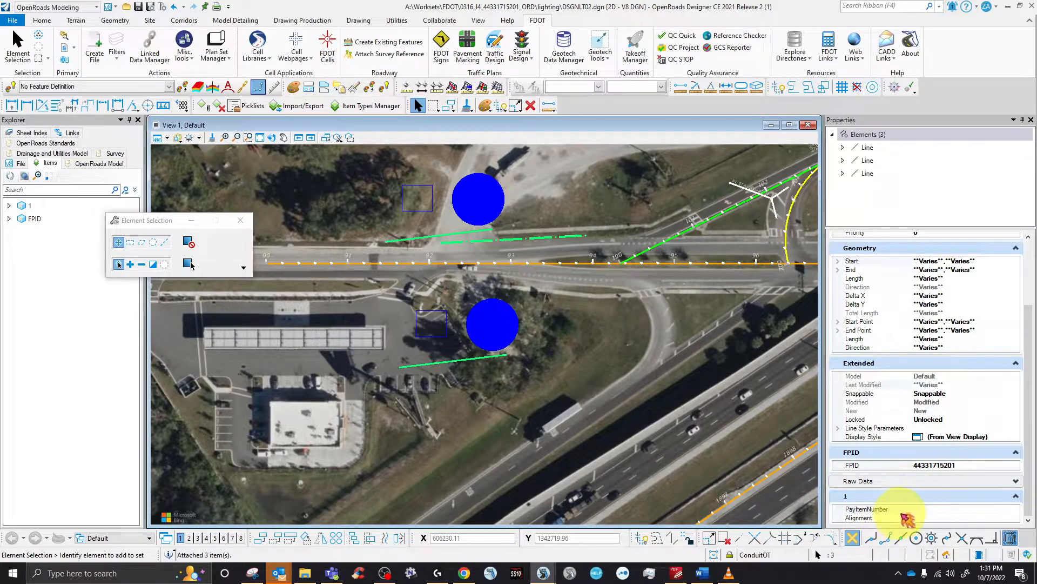
- Paste PayItemNumber 0630 2 11 and enter Alignment SR566 on the conduit lines
{"action": "left_click", "coordinate": [915, 512]}
{"action": "right_click", "coordinate": [939, 510]}
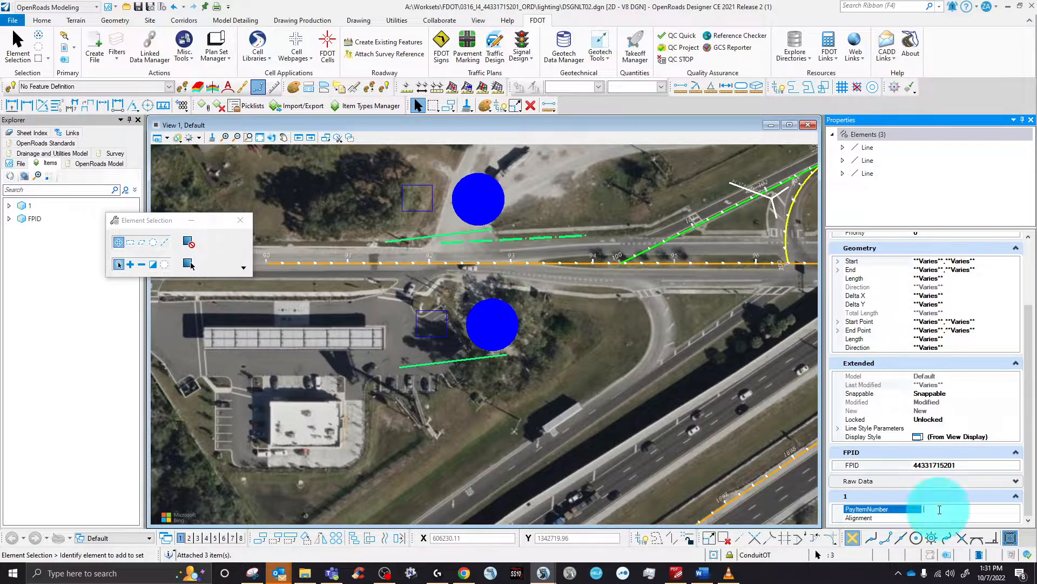
{"action": "left_click", "coordinate": [965, 474]}
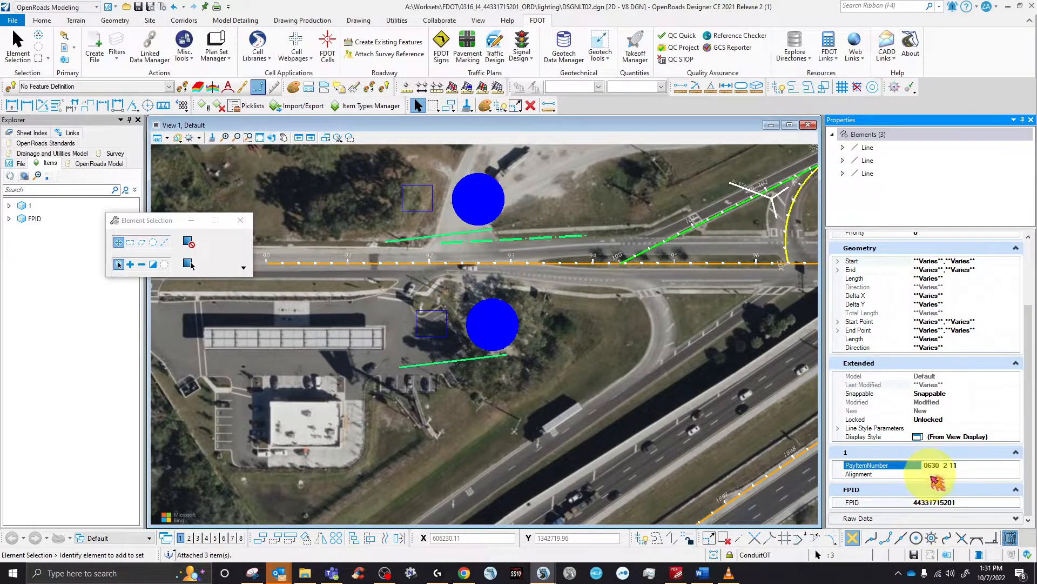
{"action": "left_click", "coordinate": [933, 476]}
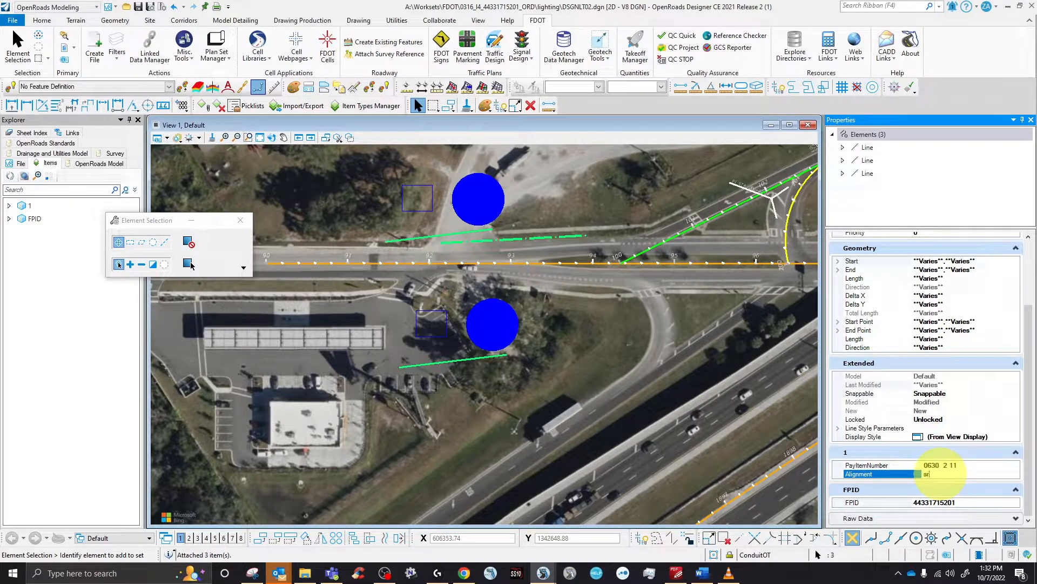
{"action": "key", "text": "Caps_Lock"}
{"action": "type", "text": "SR566"}
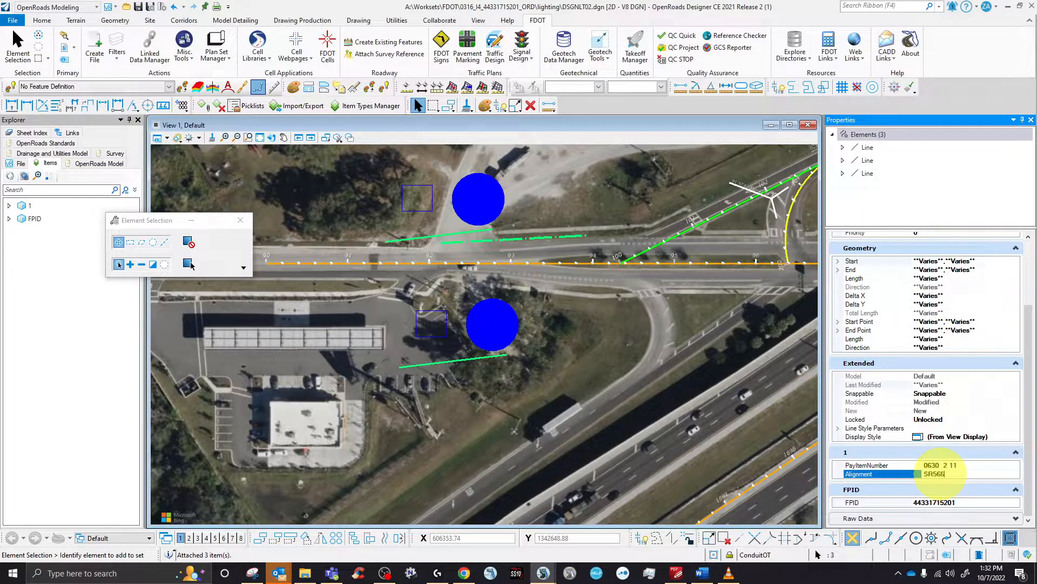
{"action": "key", "text": "Return"}
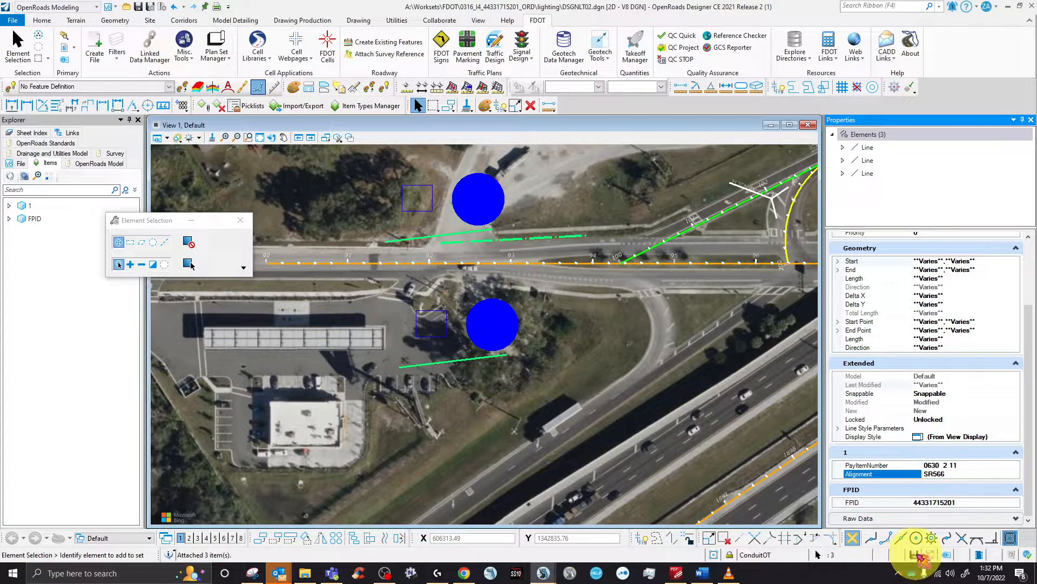
- Clear the selection and pick one conduit line to check its new attributes
{"action": "left_click", "coordinate": [610, 366]}
{"action": "left_click", "coordinate": [484, 244]}
{"action": "scroll", "coordinate": [980, 475], "scroll_direction": "down", "scroll_amount": 3}
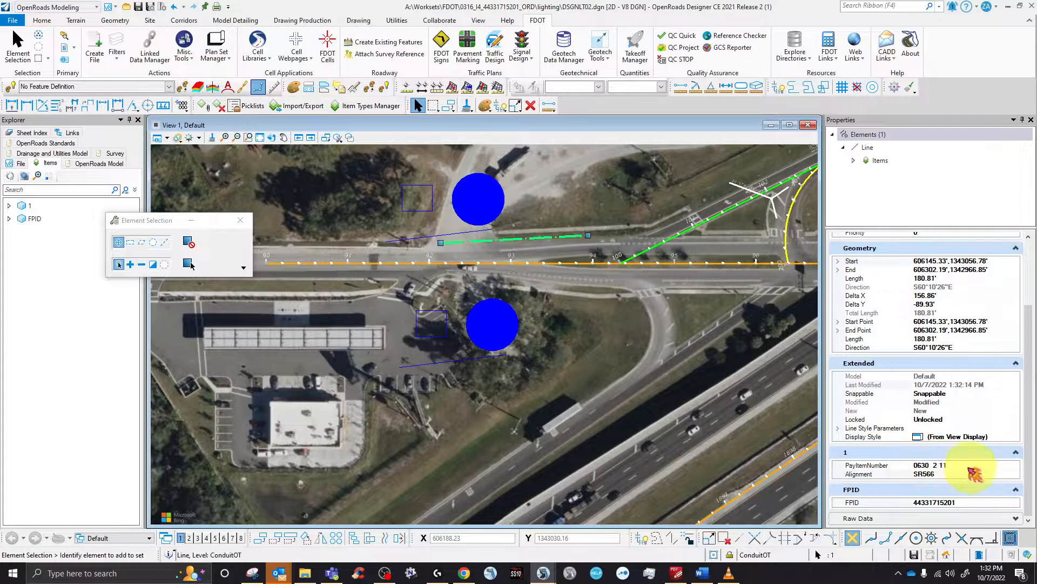
- Inspect the upper and lower conduit lines' properties and raw data, then open the Quantity Takeoff Manager
{"action": "left_click", "coordinate": [410, 238]}
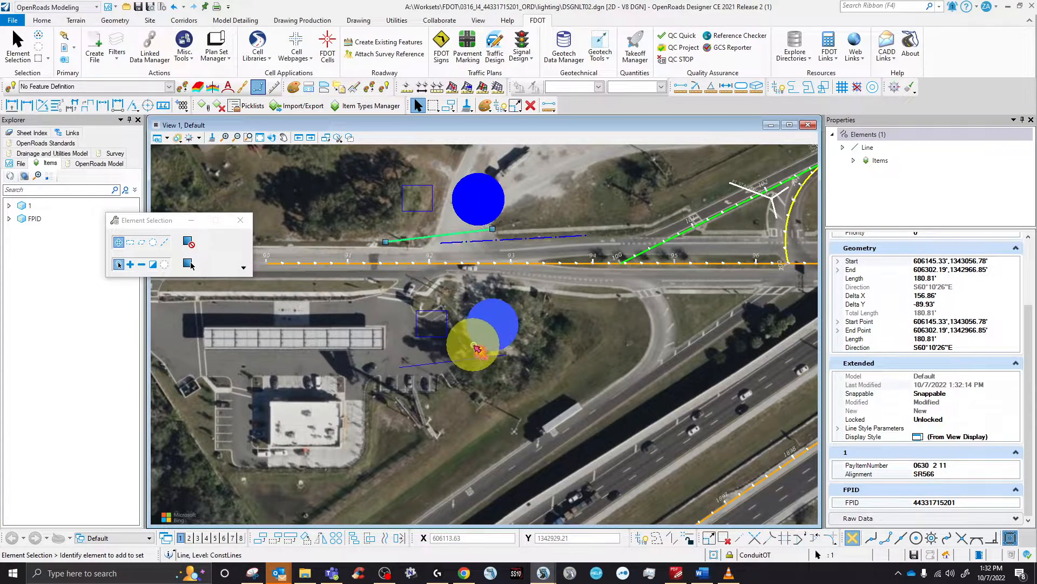
{"action": "left_click", "coordinate": [466, 359]}
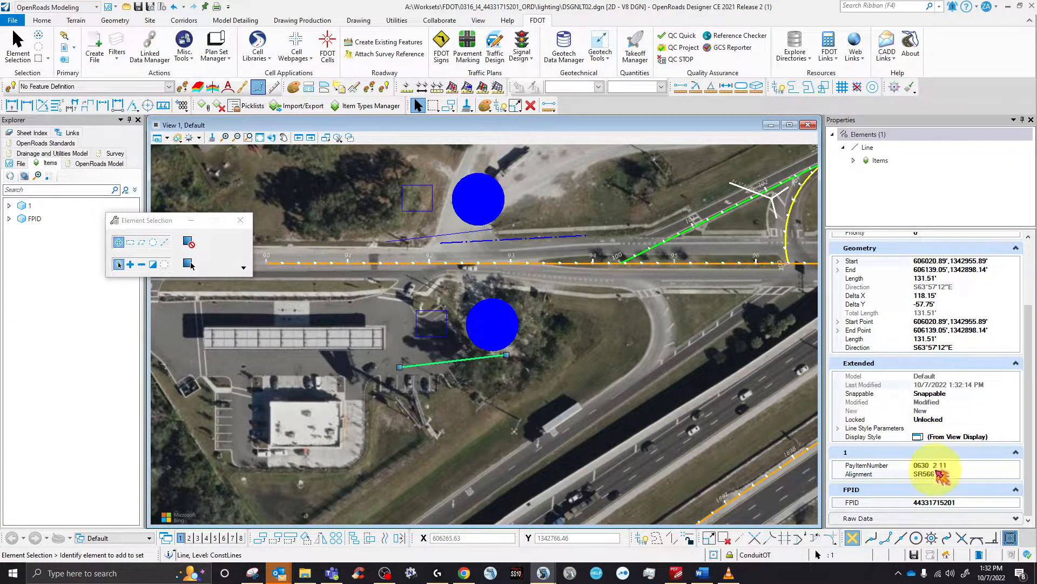
{"action": "left_click", "coordinate": [919, 518]}
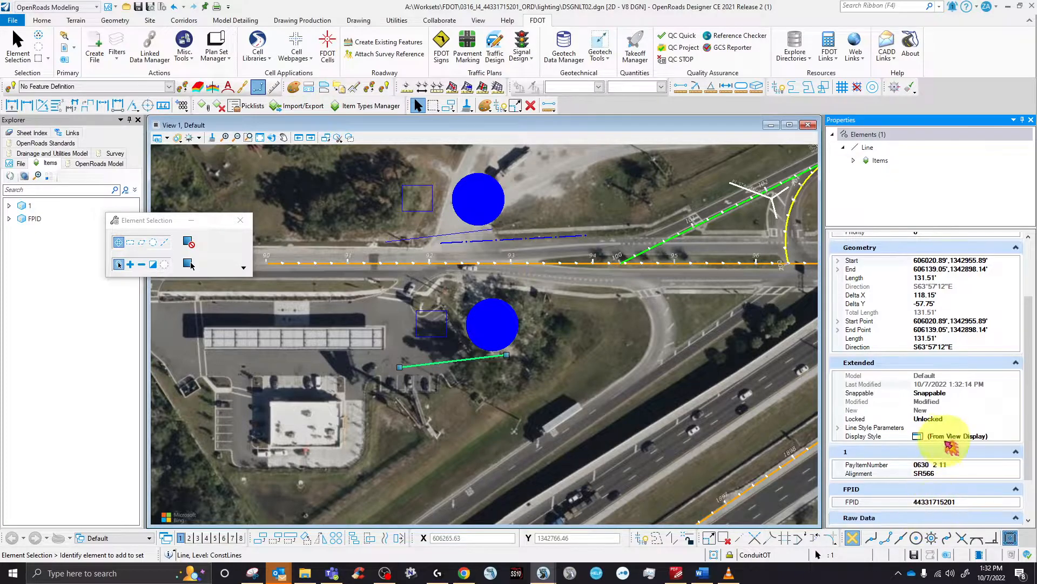
{"action": "scroll", "coordinate": [946, 462], "scroll_direction": "down", "scroll_amount": 2}
{"action": "left_click", "coordinate": [567, 325]}
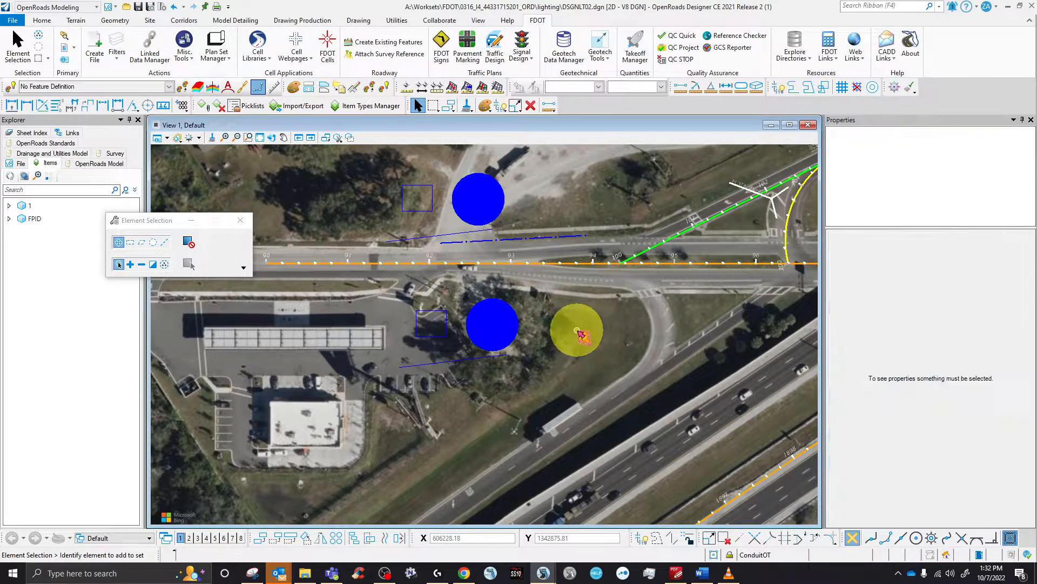
{"action": "left_click", "coordinate": [635, 56]}
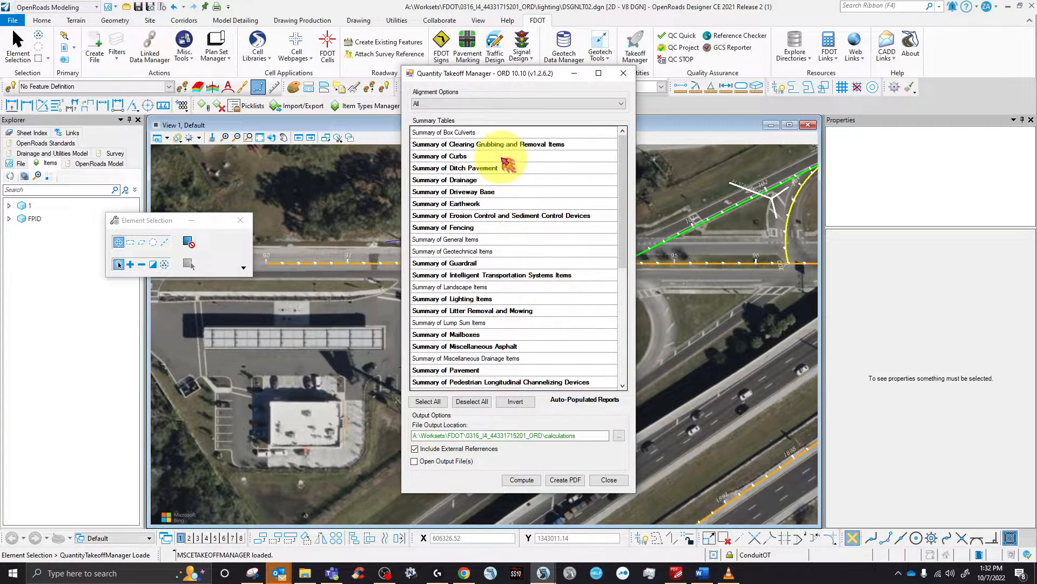
- Browse the summary tables past traffic control, monitoring site and lighting, then select Summary of Signalization Items
{"action": "left_click", "coordinate": [622, 296]}
{"action": "left_click_drag", "start_coordinate": [624, 292], "coordinate": [630, 169]}
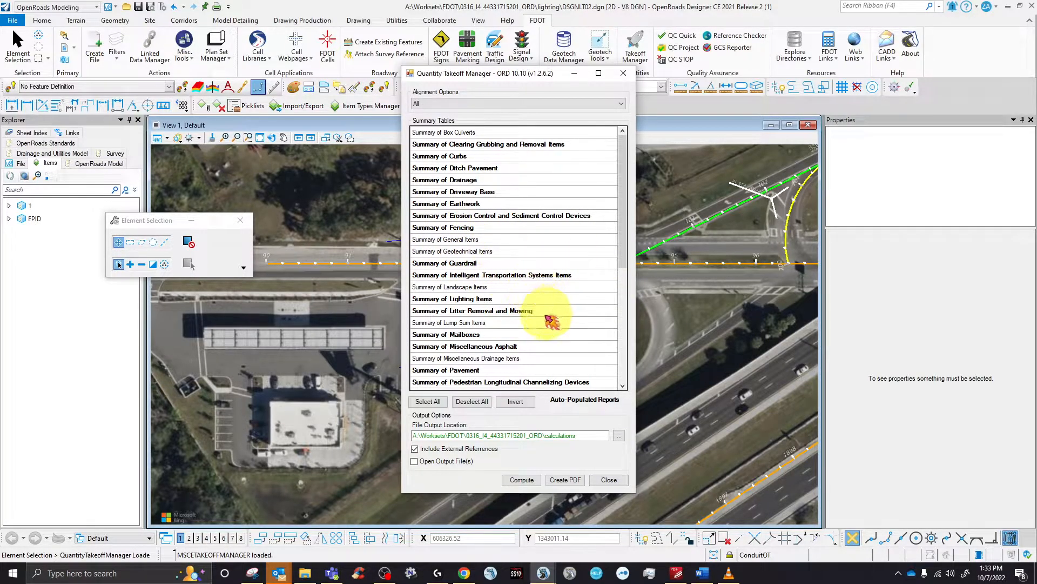
{"action": "scroll", "coordinate": [552, 319], "scroll_direction": "down", "scroll_amount": 6}
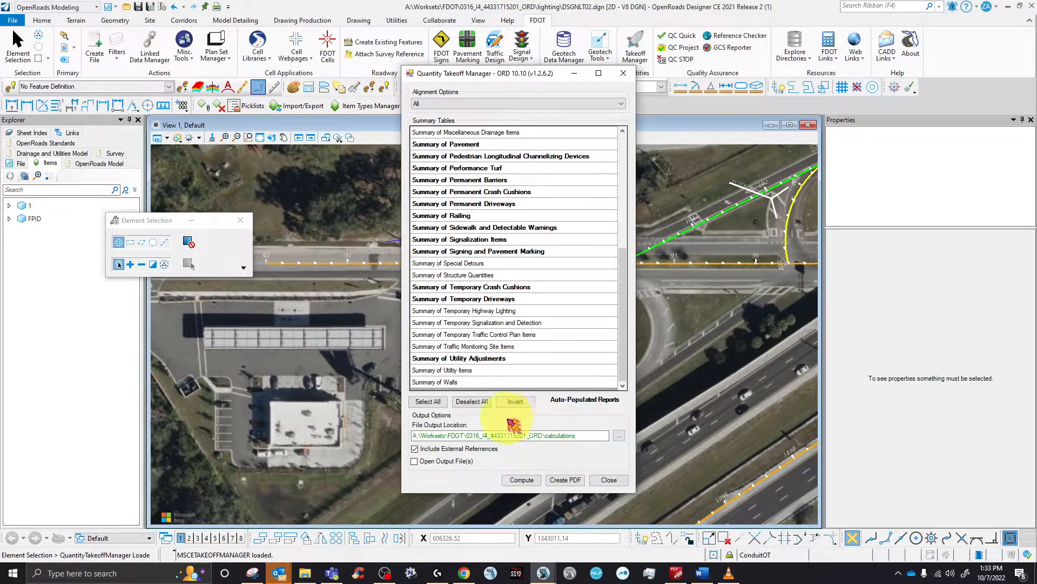
{"action": "left_click", "coordinate": [514, 401]}
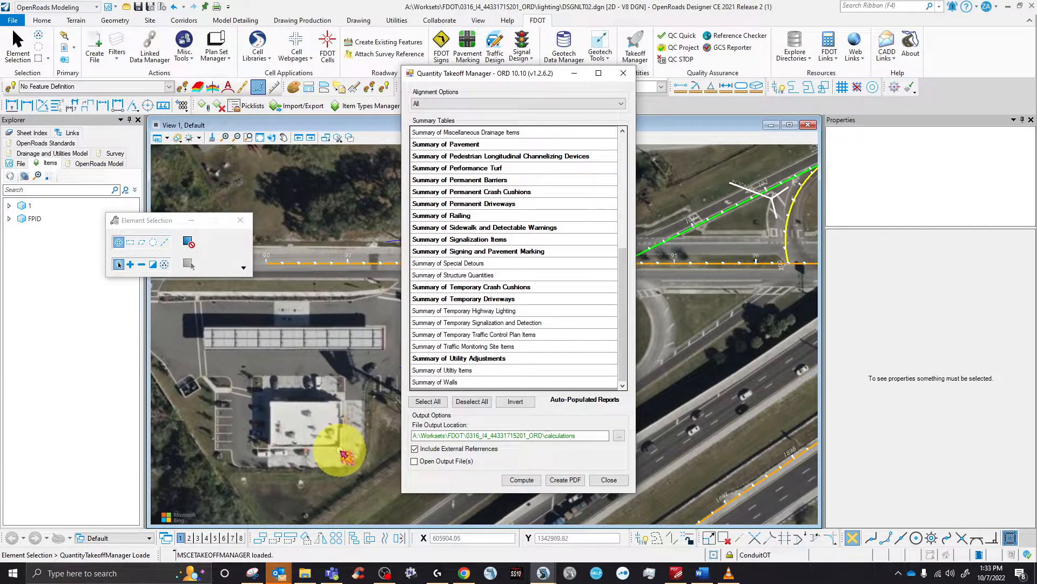
{"action": "left_click", "coordinate": [485, 337]}
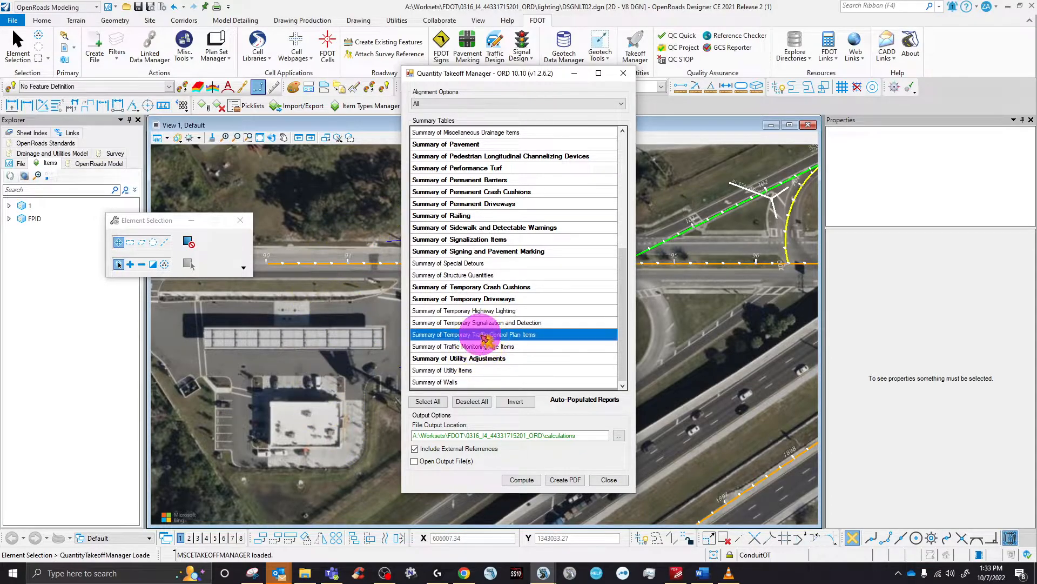
{"action": "left_click", "coordinate": [489, 347]}
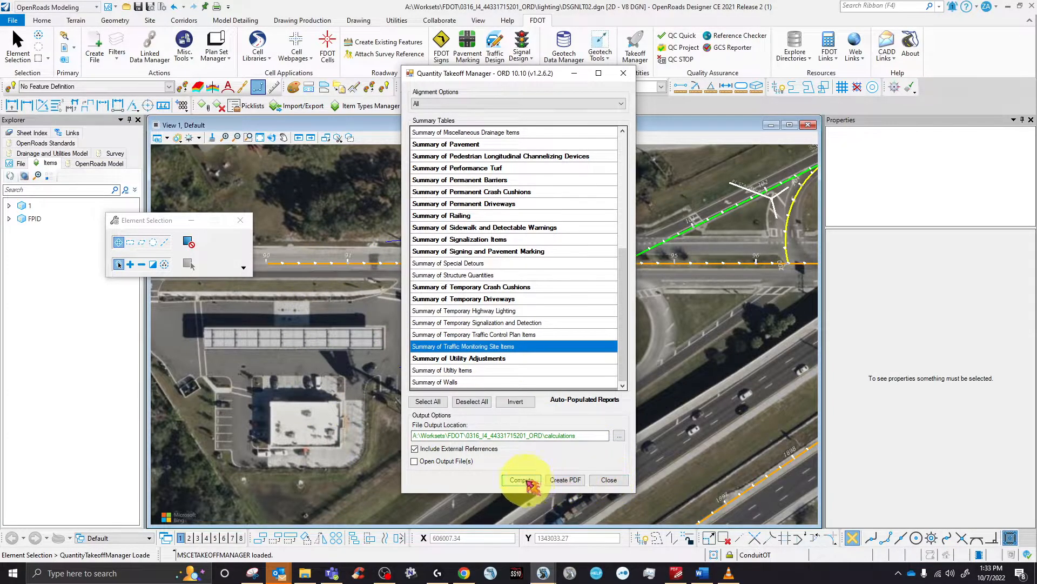
{"action": "left_click", "coordinate": [466, 311]}
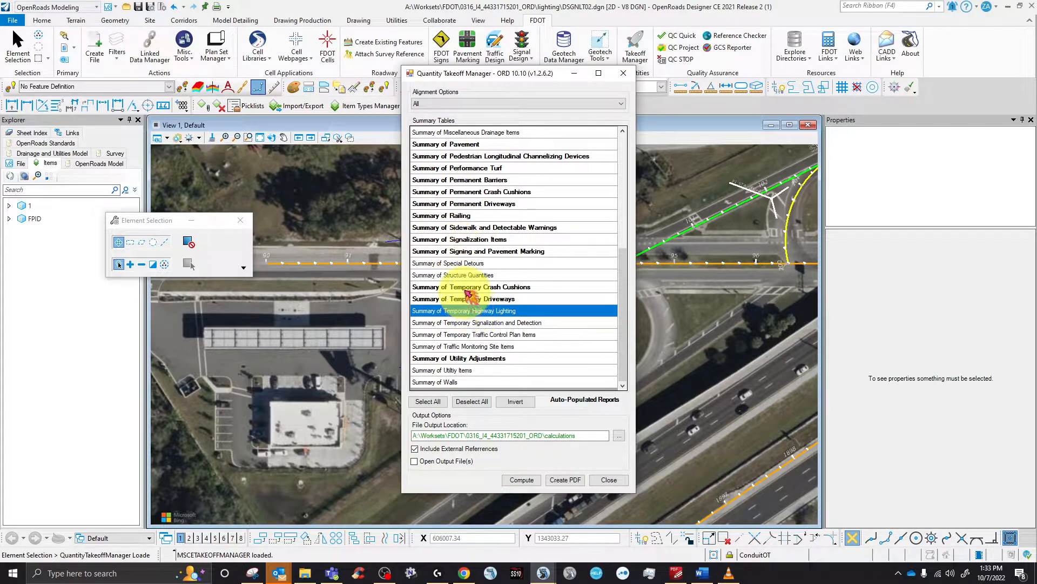
{"action": "left_click", "coordinate": [494, 347]}
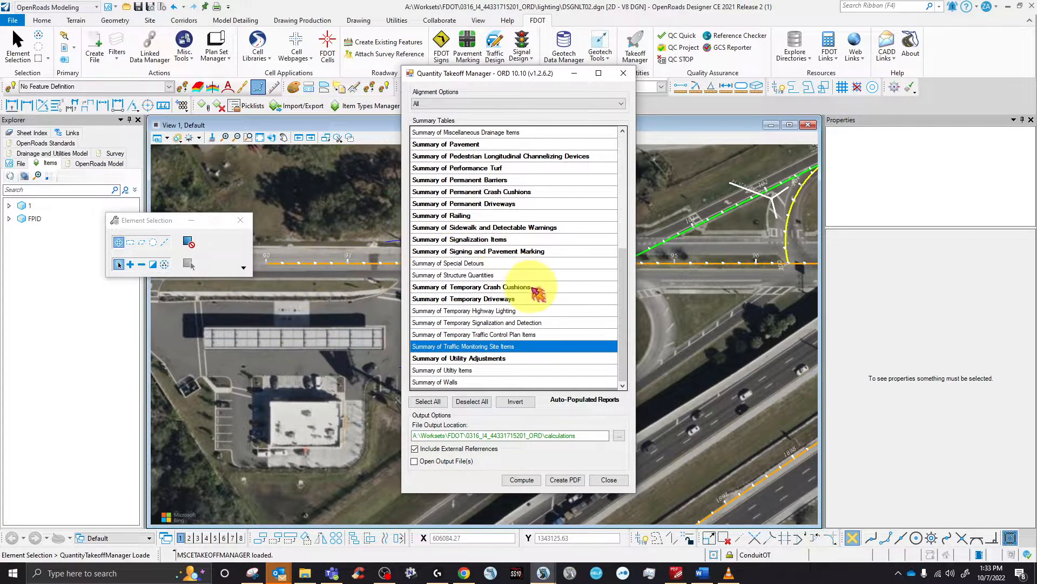
{"action": "left_click", "coordinate": [475, 239]}
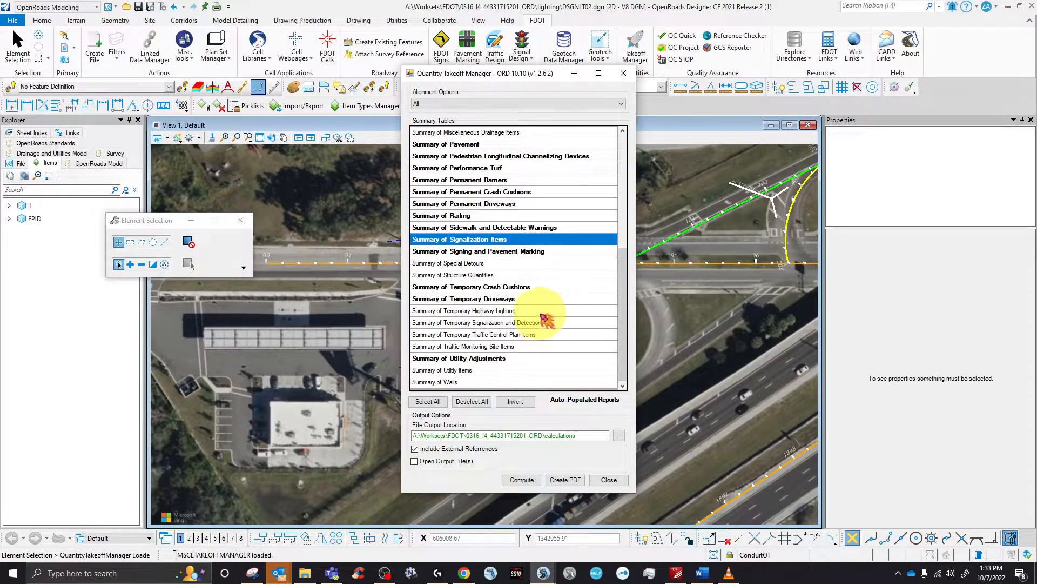
{"action": "scroll", "coordinate": [514, 308], "scroll_direction": "up", "scroll_amount": 7}
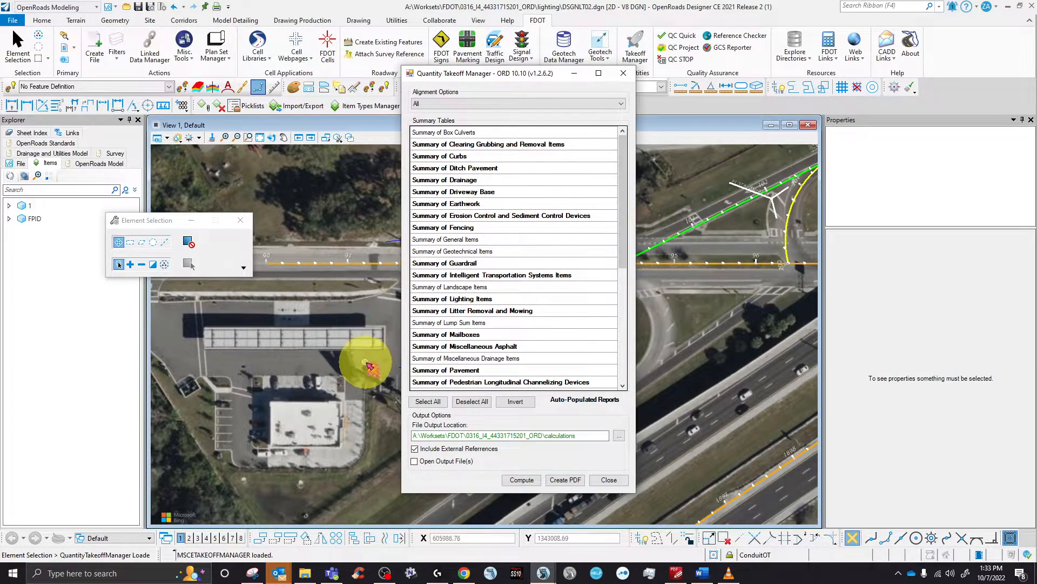
- Compute the Summary of Signalization Items report with Open Output File(s) on, replacing existing reports
{"action": "scroll", "coordinate": [523, 301], "scroll_direction": "down", "scroll_amount": 5}
{"action": "left_click", "coordinate": [522, 288]}
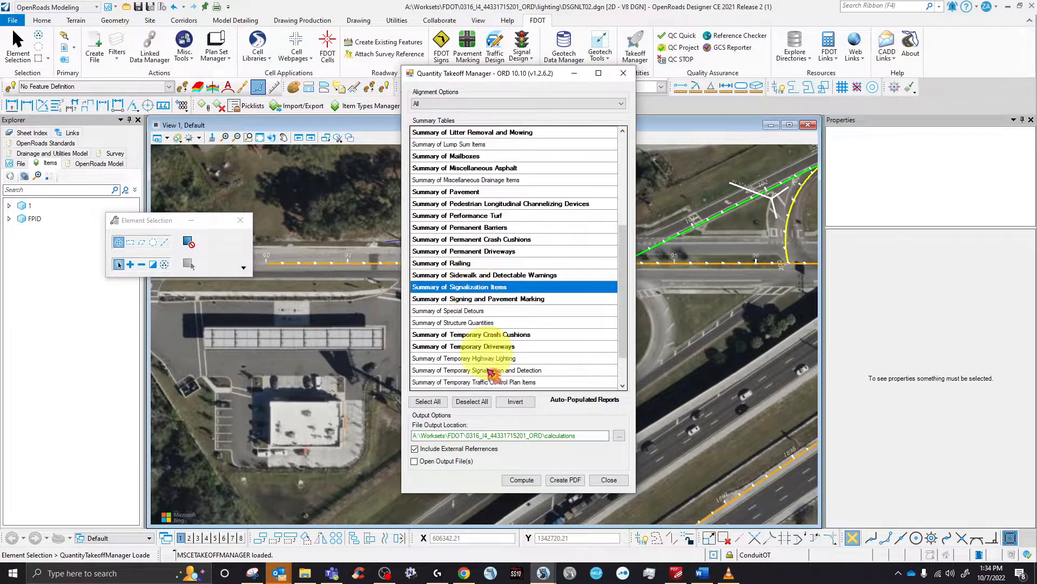
{"action": "left_click", "coordinate": [428, 461]}
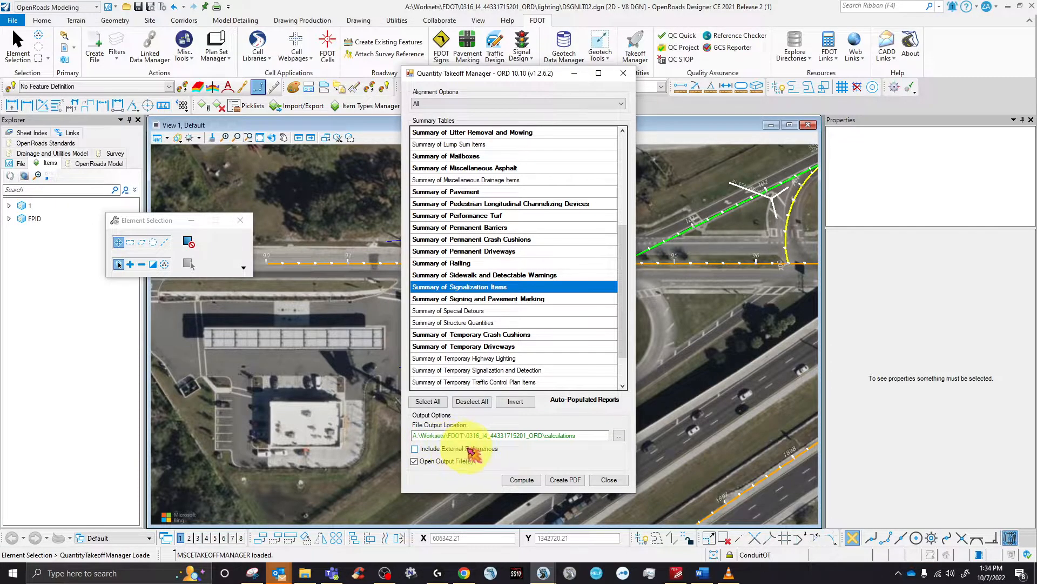
{"action": "left_click", "coordinate": [523, 479]}
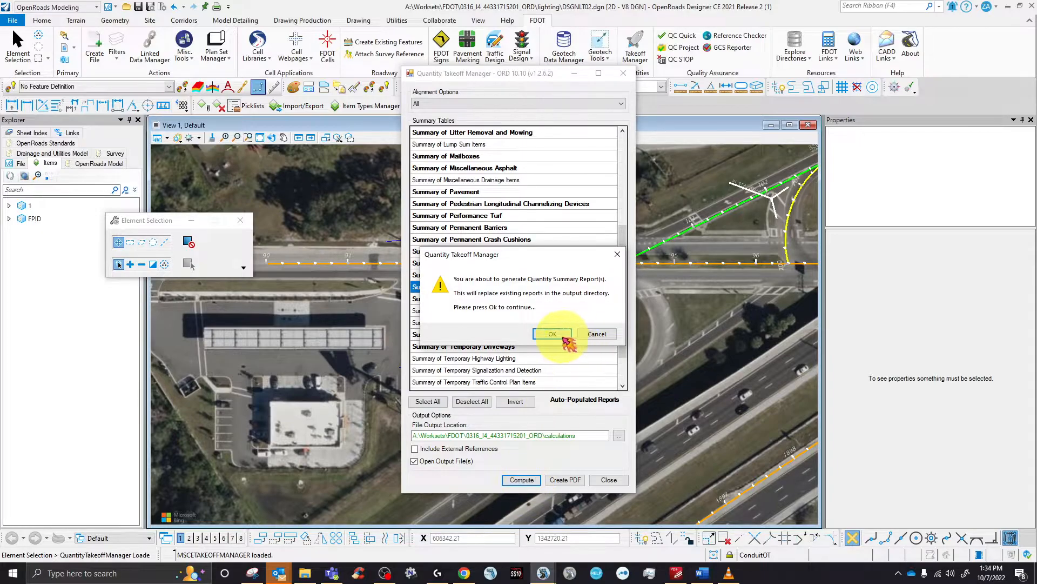
{"action": "left_click", "coordinate": [552, 334]}
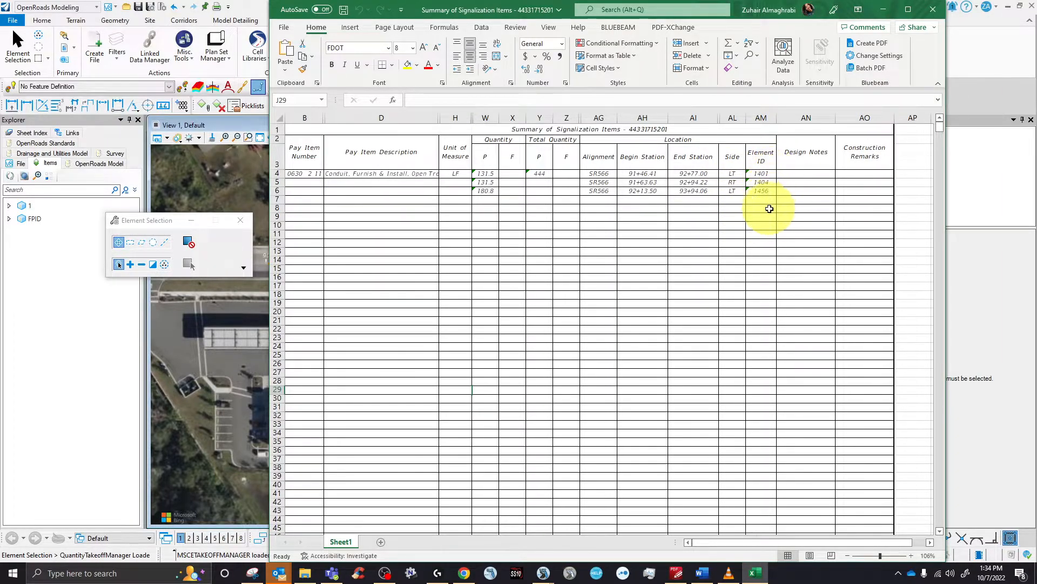
- Move the Excel summary aside and dismiss the report-created success message
{"action": "left_click_drag", "start_coordinate": [740, 11], "coordinate": [300, 380]}
{"action": "left_click", "coordinate": [587, 327]}
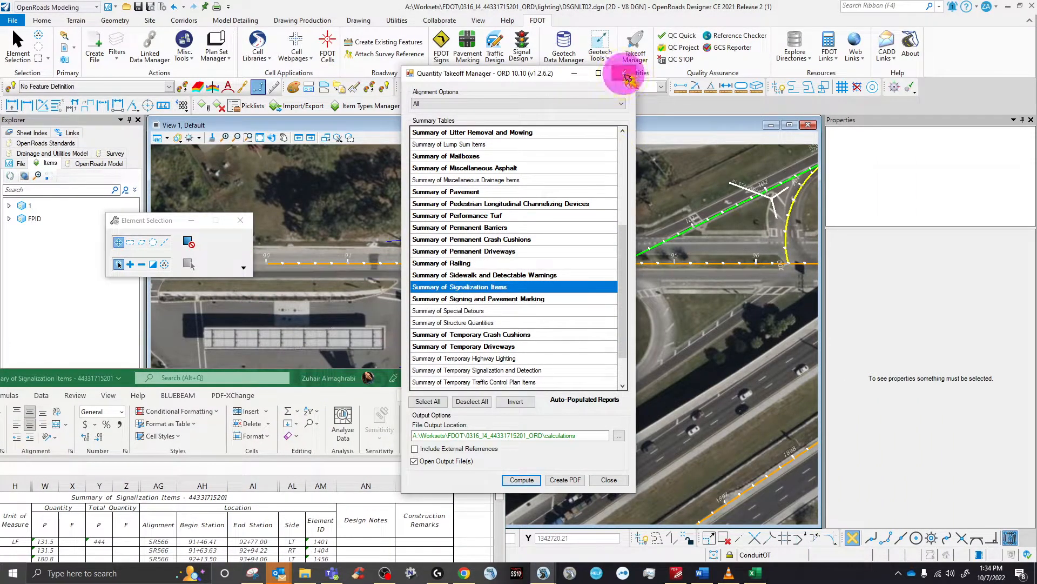
- Close Quantity Takeoff Manager and check a conduit line's pay item and FPID in Properties
{"action": "left_click", "coordinate": [623, 73]}
{"action": "left_click", "coordinate": [464, 359]}
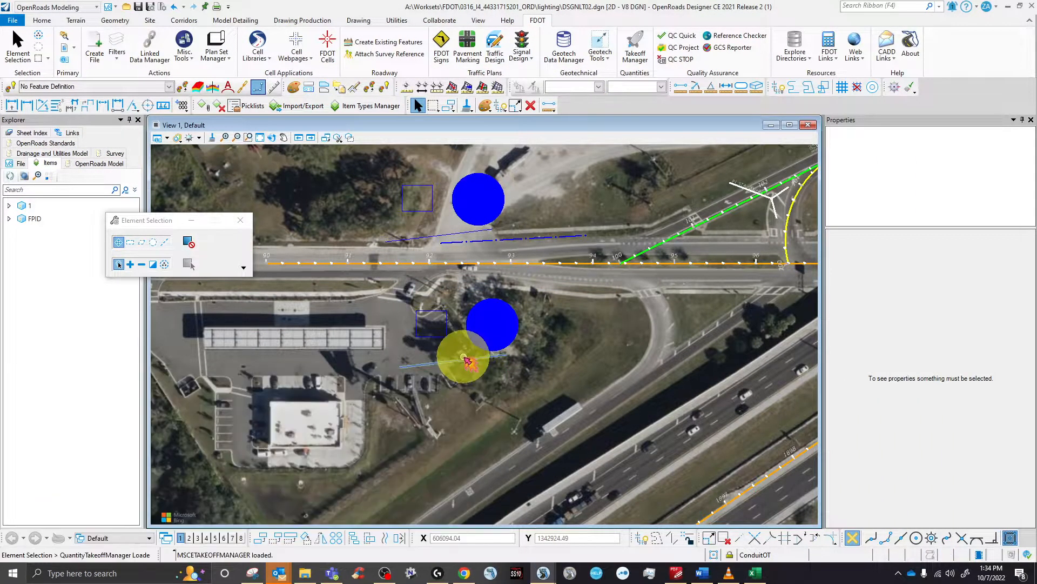
{"action": "scroll", "coordinate": [959, 481], "scroll_direction": "down", "scroll_amount": 5}
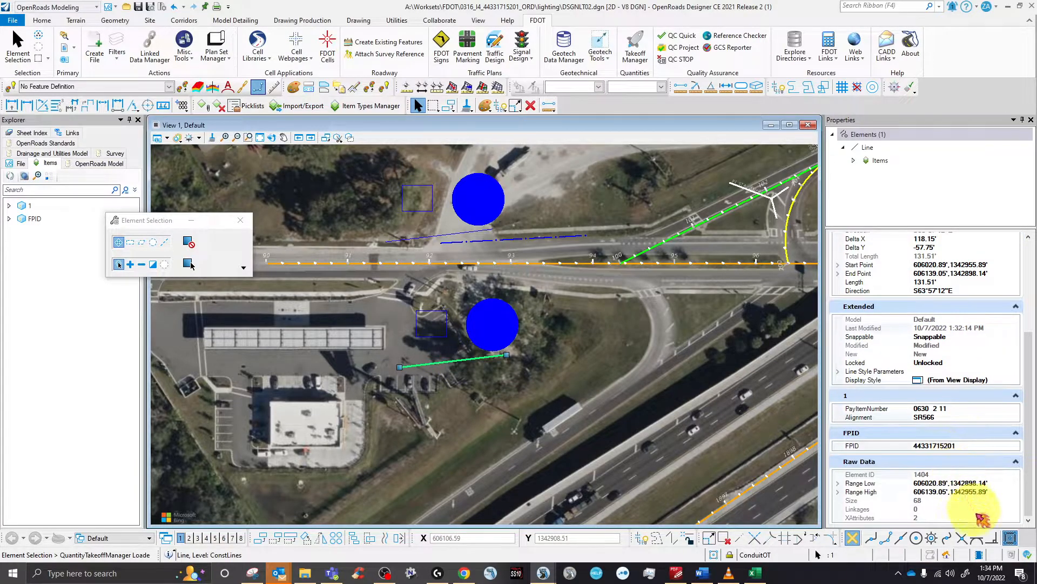
- Clear the selection and bring up Misc. Tools > Select Element by ID
{"action": "left_click", "coordinate": [556, 378]}
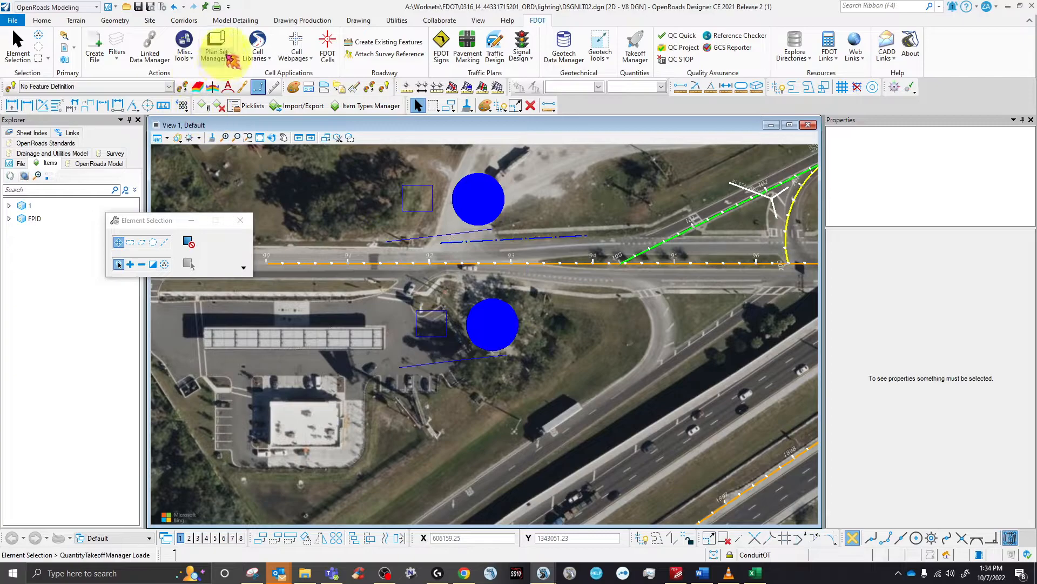
{"action": "left_click", "coordinate": [180, 61]}
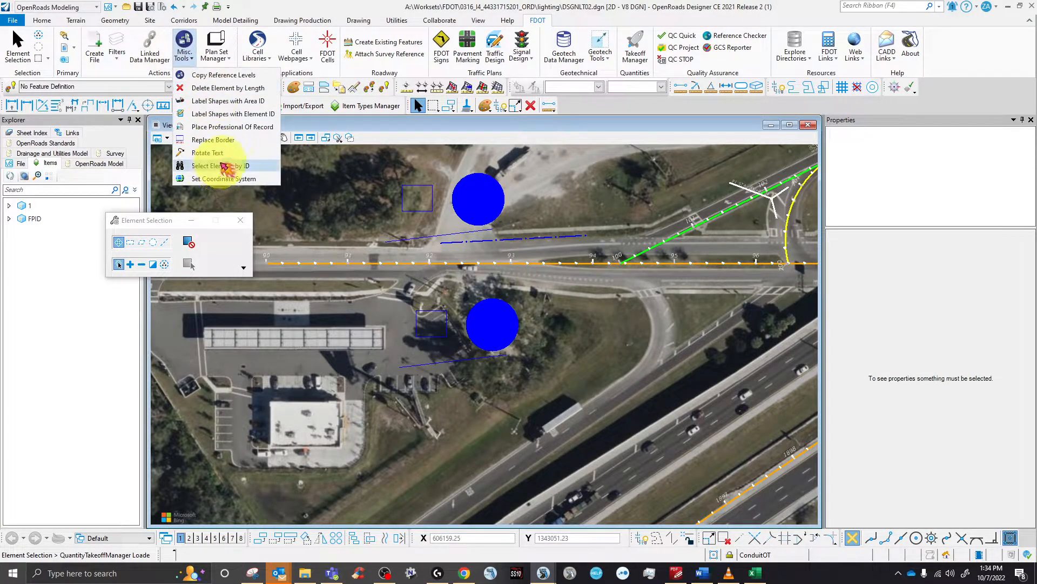
{"action": "left_click", "coordinate": [236, 167]}
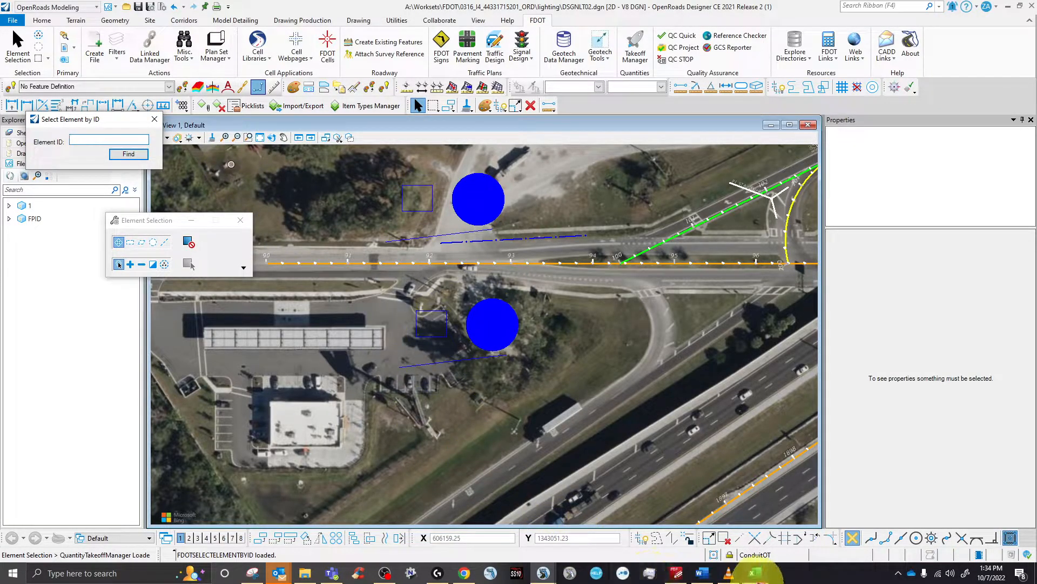
- Copy element ID 1456 from cell AM6 of the Excel summary, then minimize the workbook
{"action": "left_click", "coordinate": [755, 572]}
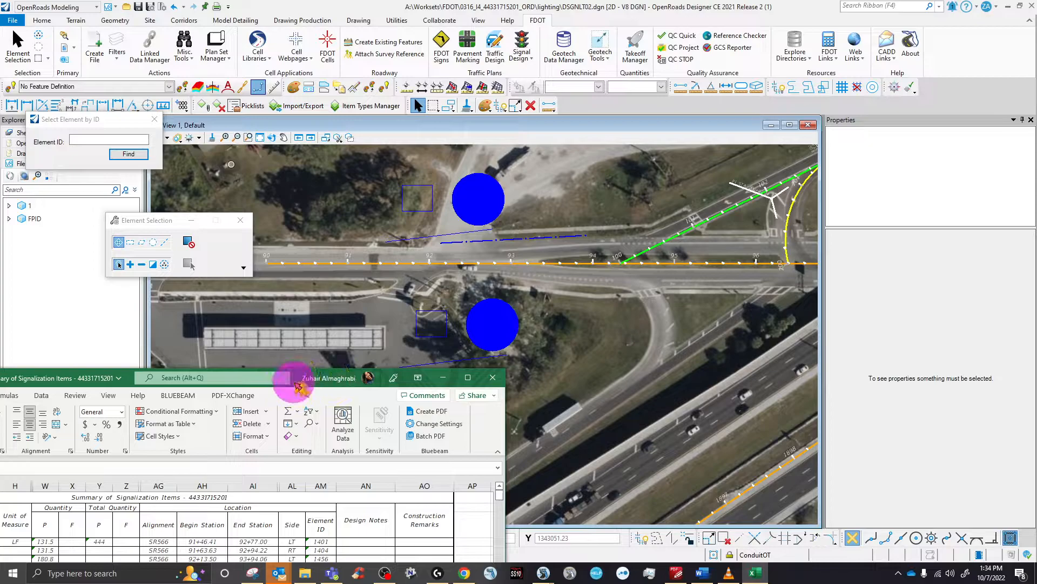
{"action": "left_click_drag", "start_coordinate": [291, 382], "coordinate": [594, 162]}
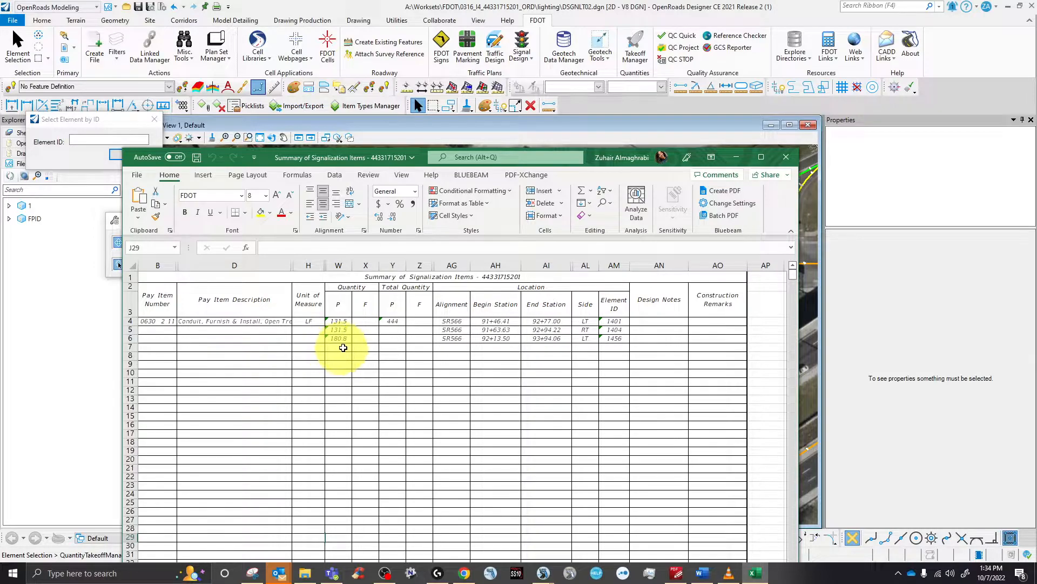
{"action": "left_click", "coordinate": [619, 340]}
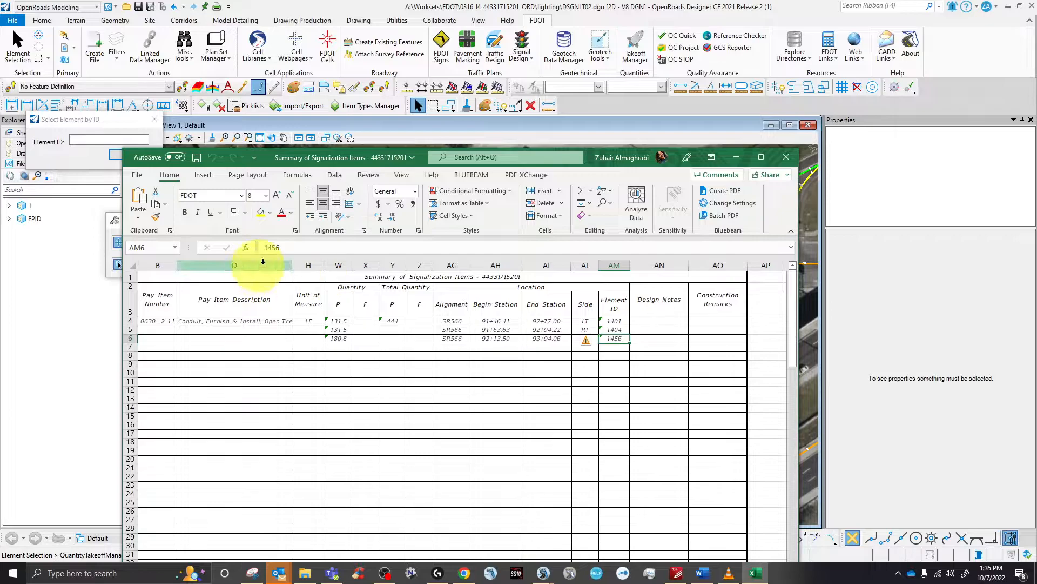
{"action": "right_click", "coordinate": [272, 248]}
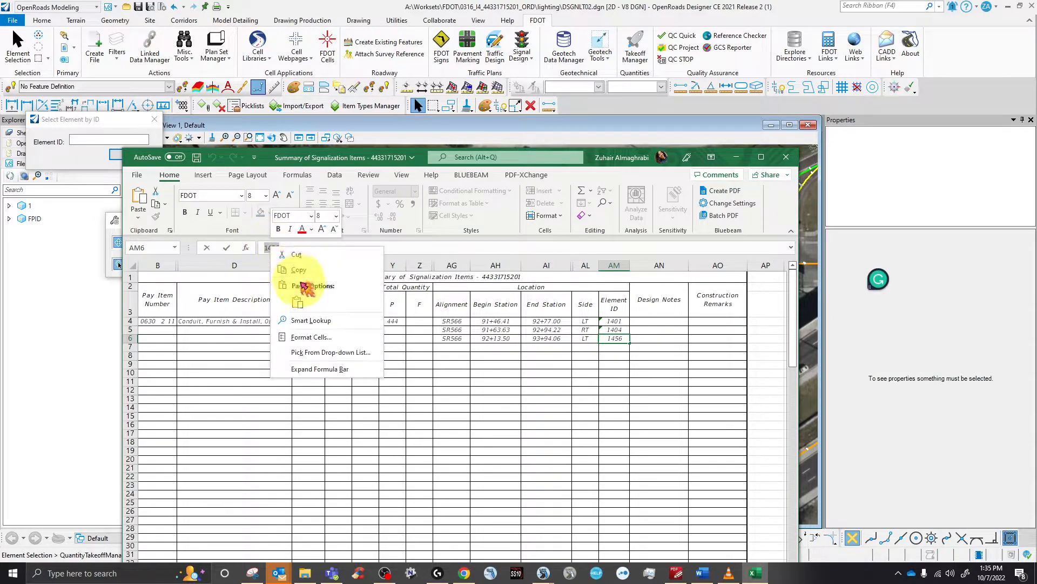
{"action": "left_click", "coordinate": [298, 269]}
{"action": "left_click", "coordinate": [786, 157]}
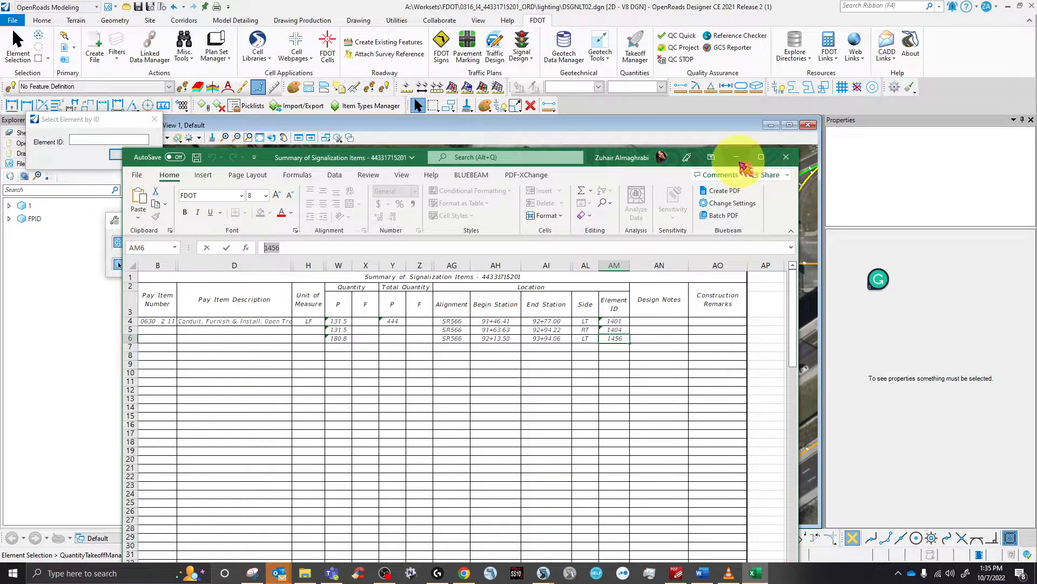
{"action": "left_click", "coordinate": [84, 139]}
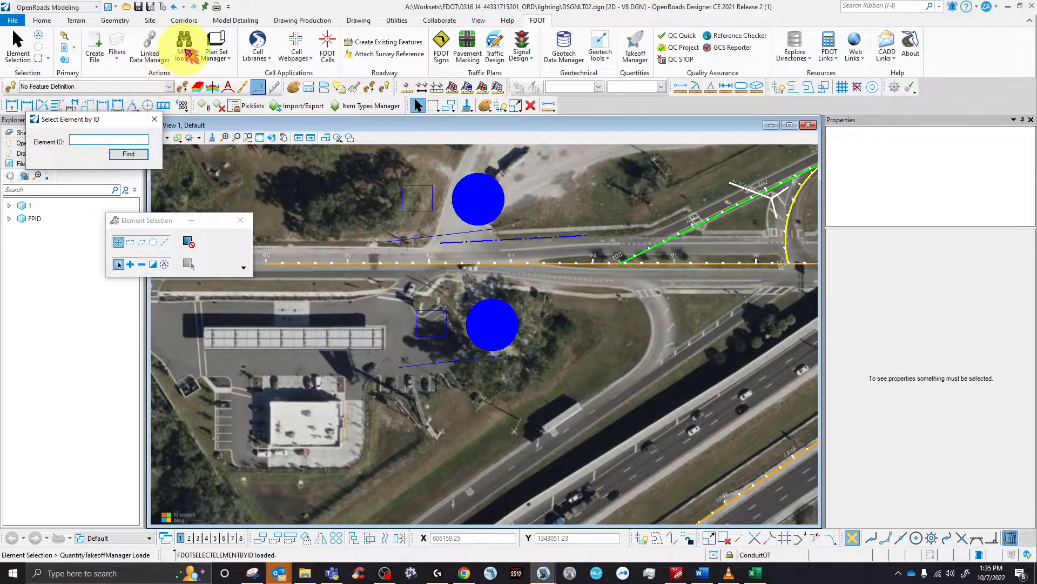
- Paste 1456 as the Element ID, find the 180.81' conduit line, and close the dialog
{"action": "right_click", "coordinate": [80, 139]}
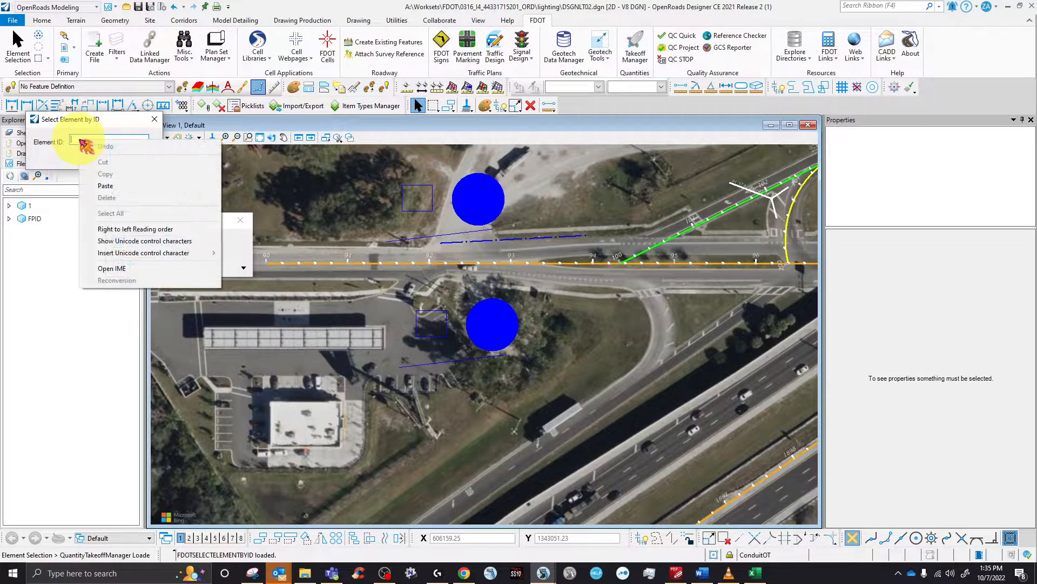
{"action": "left_click", "coordinate": [110, 180]}
{"action": "left_click", "coordinate": [128, 155]}
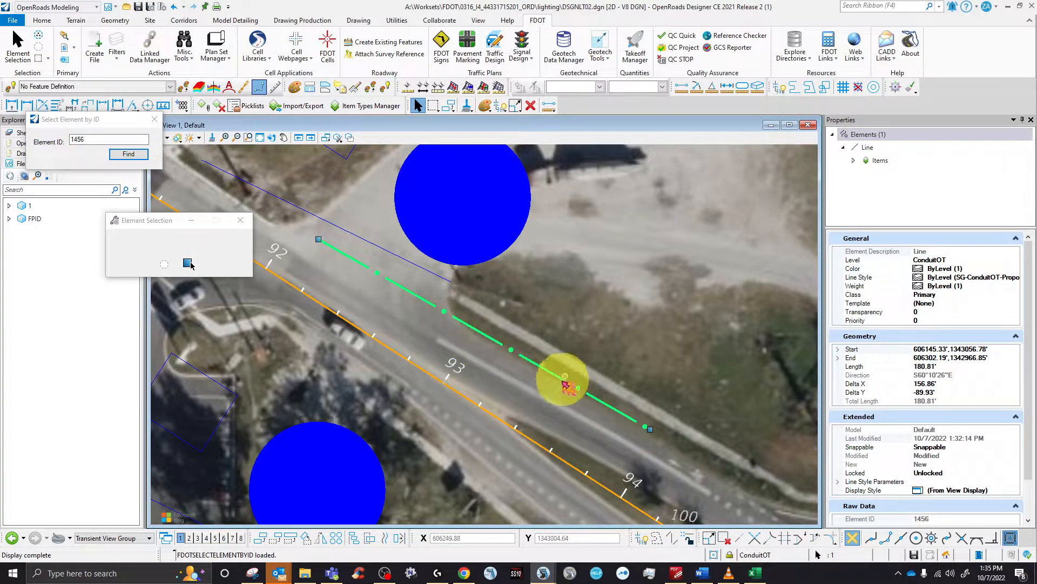
{"action": "left_click", "coordinate": [154, 121]}
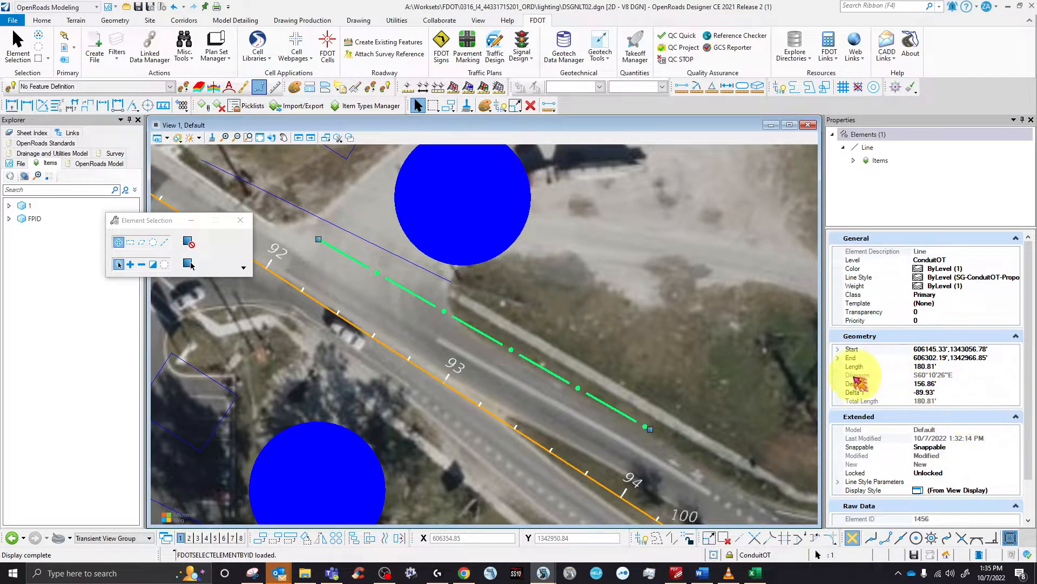
- Deselect the conduit and select both pull-box circles and both squares together
{"action": "scroll", "coordinate": [973, 476], "scroll_direction": "down", "scroll_amount": 1}
{"action": "scroll", "coordinate": [972, 475], "scroll_direction": "down", "scroll_amount": 1}
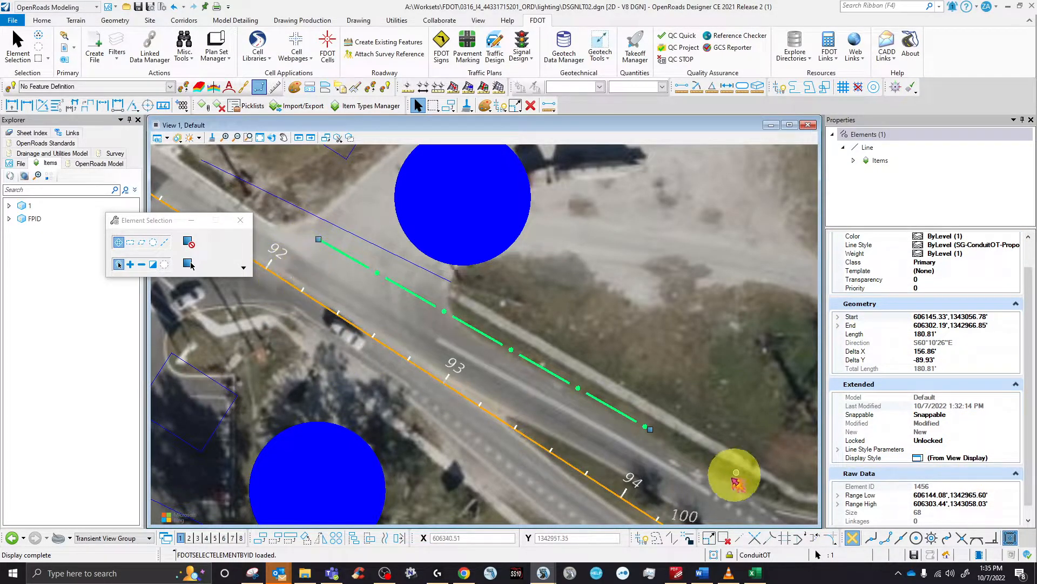
{"action": "left_click", "coordinate": [613, 275]}
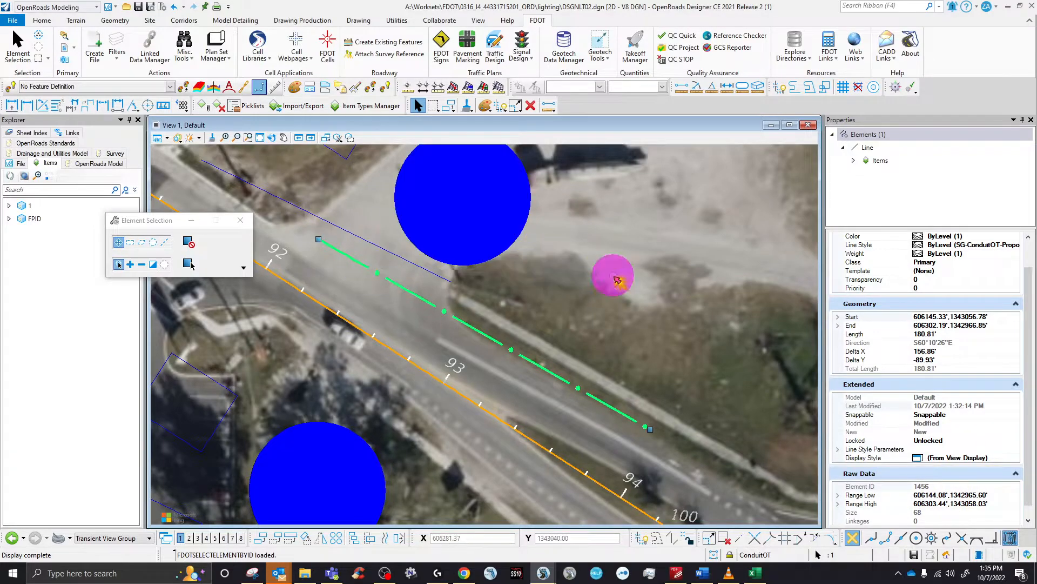
{"action": "scroll", "coordinate": [470, 330], "scroll_direction": "down", "scroll_amount": 5}
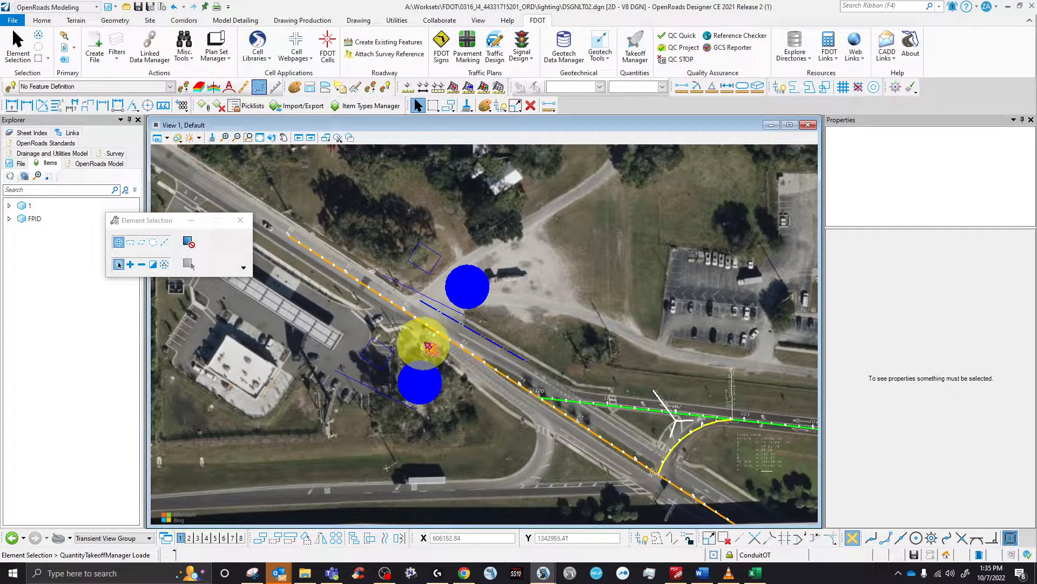
{"action": "scroll", "coordinate": [417, 351], "scroll_direction": "up", "scroll_amount": 3}
{"action": "left_click", "coordinate": [415, 385]}
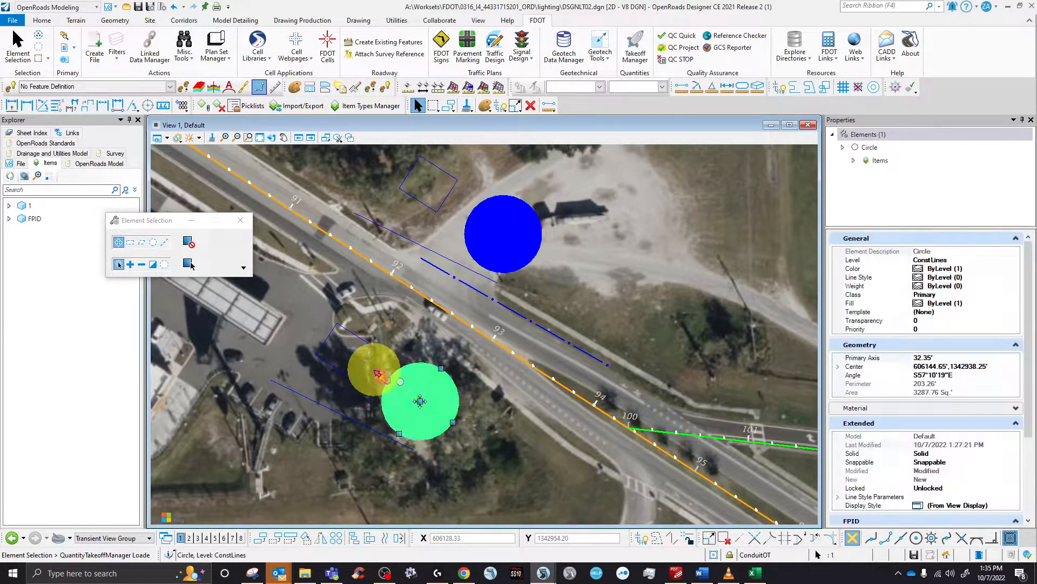
{"action": "left_click", "coordinate": [361, 359], "text": "ctrl"}
{"action": "left_click", "coordinate": [443, 209], "text": "ctrl"}
{"action": "left_click", "coordinate": [498, 232], "text": "ctrl"}
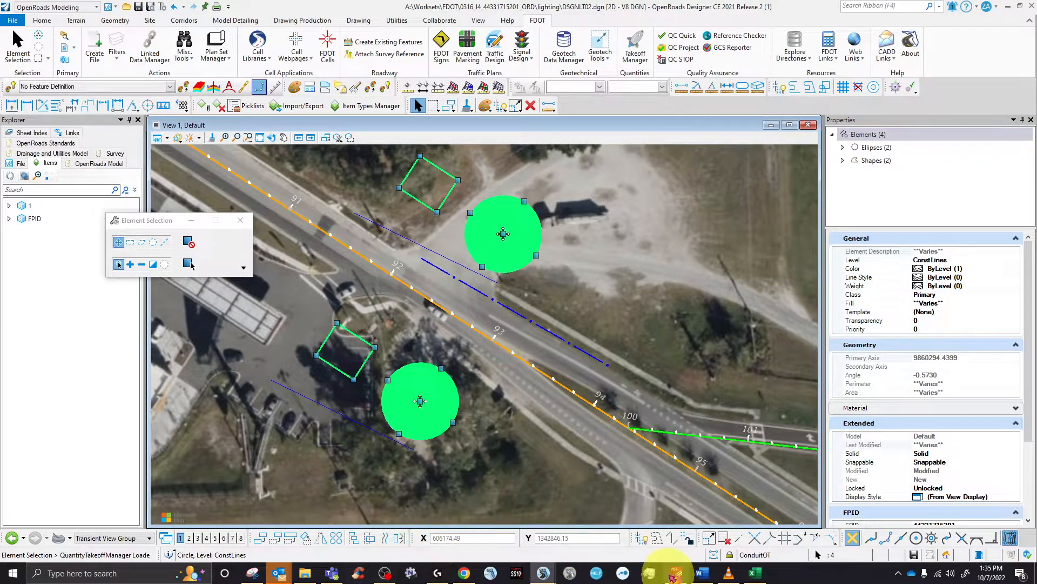
{"action": "left_click", "coordinate": [755, 573]}
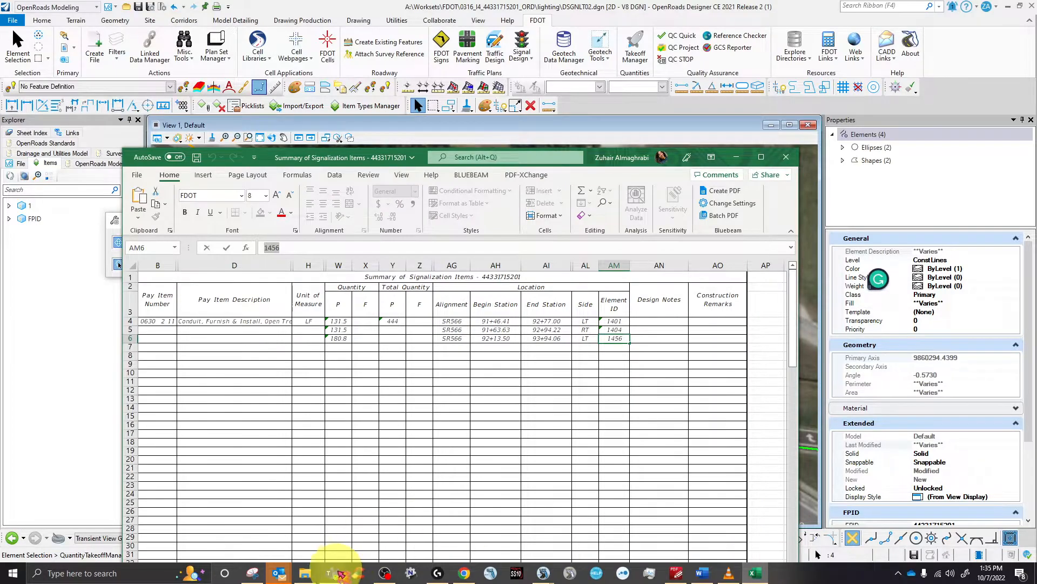
- Return to the signalization workbook in Excel and close it with Don't Save
{"action": "left_click", "coordinate": [304, 574]}
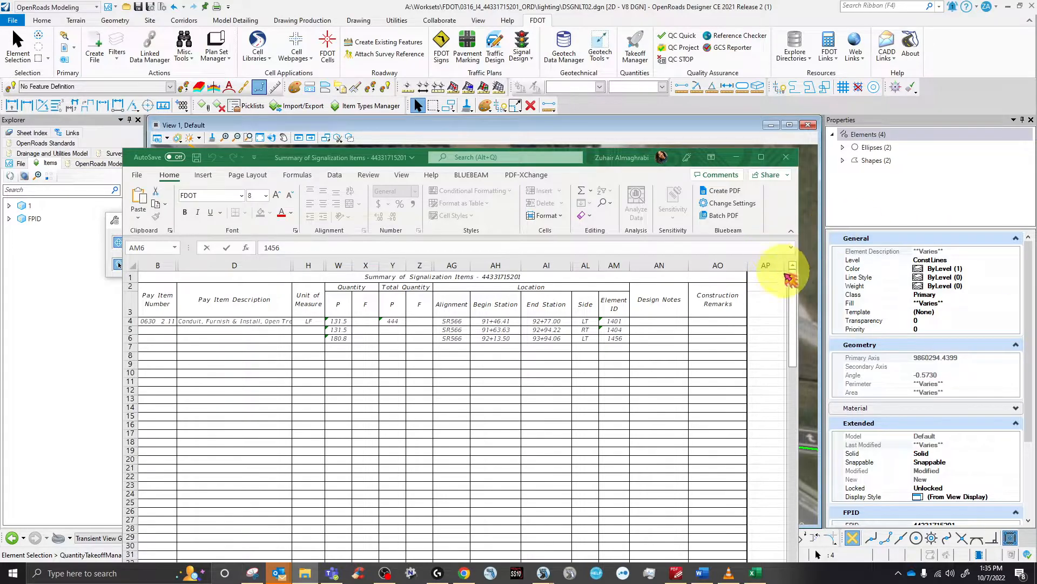
{"action": "scroll", "coordinate": [912, 463], "scroll_direction": "down", "scroll_amount": 3}
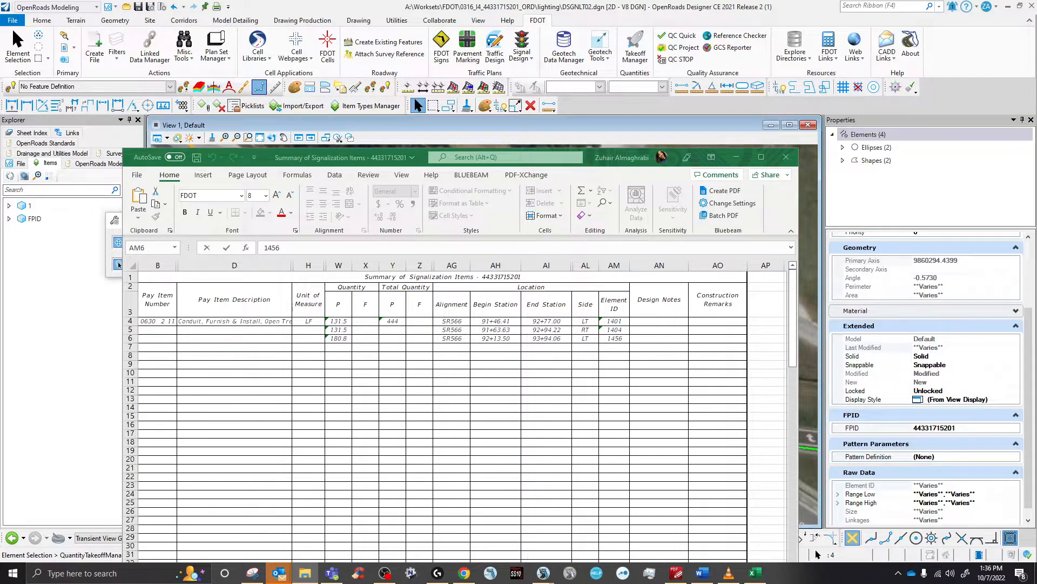
{"action": "key", "text": "alt+Tab"}
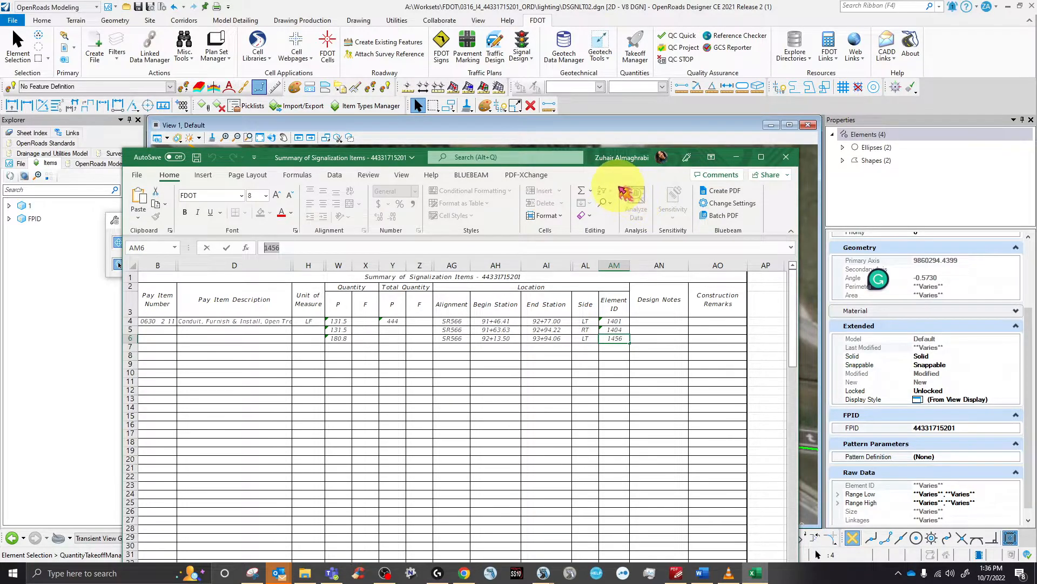
{"action": "left_click", "coordinate": [786, 157]}
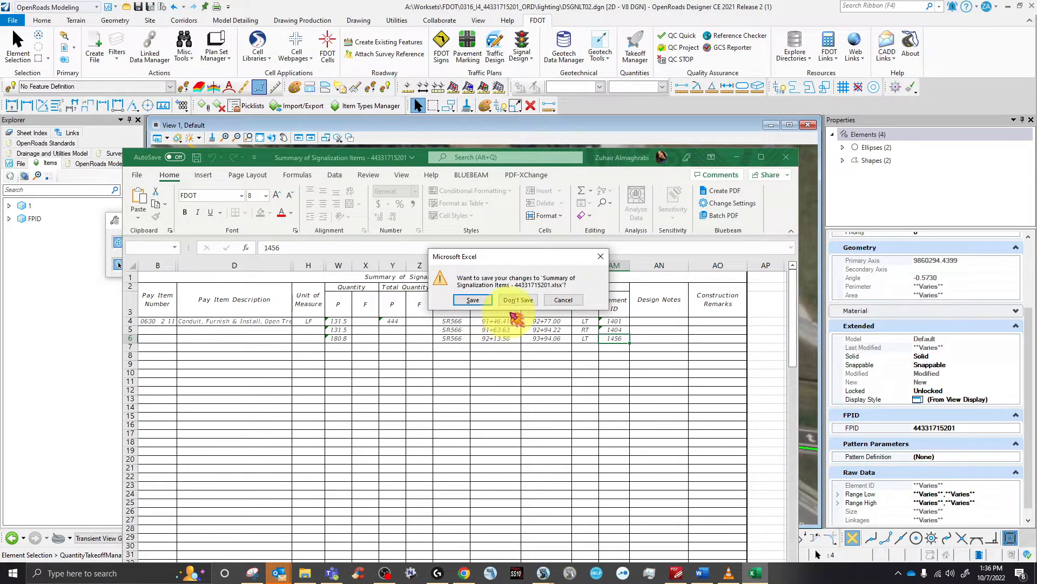
{"action": "left_click", "coordinate": [513, 300]}
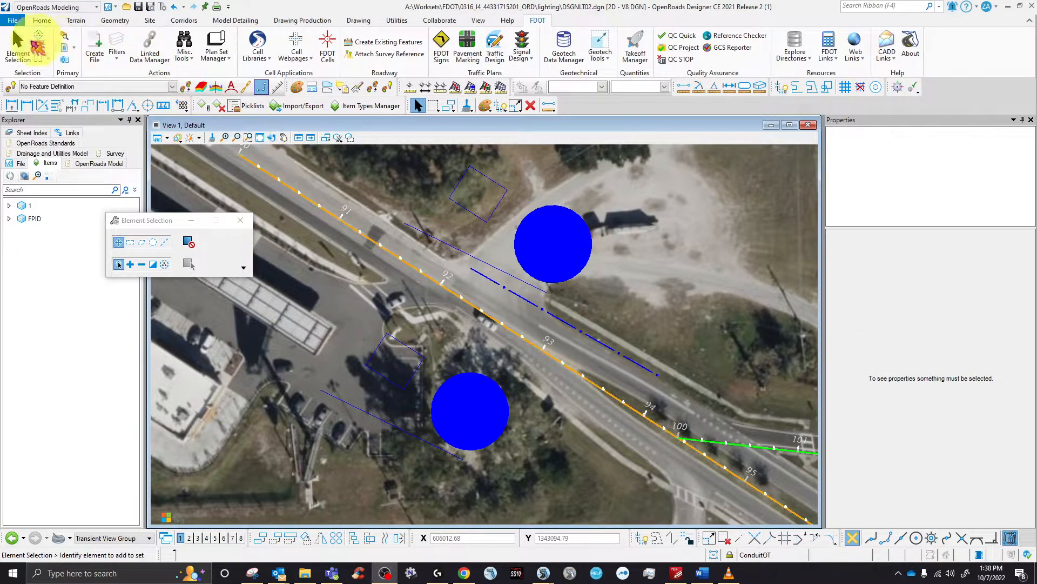
{"action": "left_click", "coordinate": [469, 412]}
{"action": "left_click", "coordinate": [451, 347]}
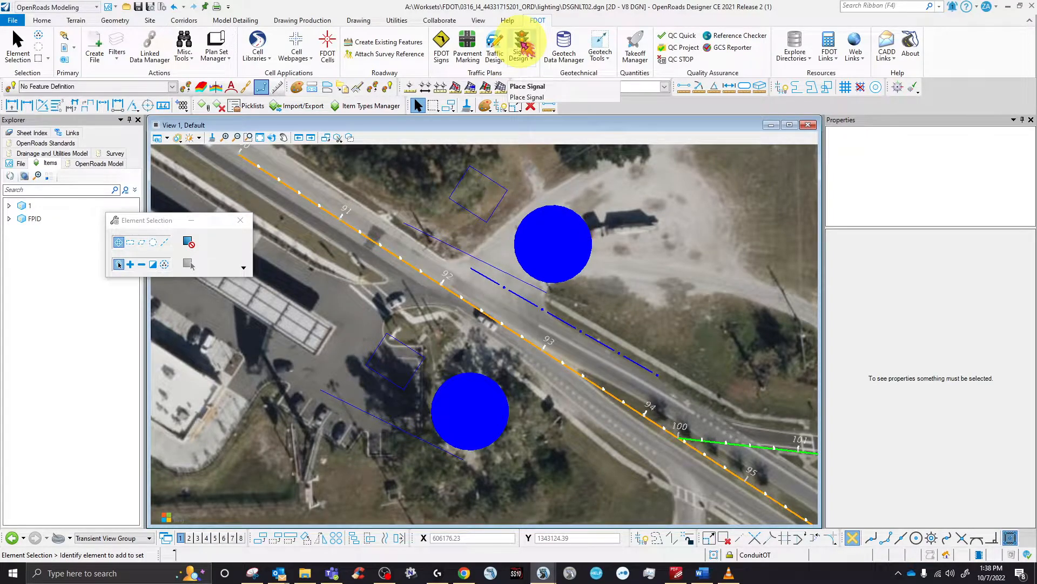
- In Signals Design, set Type Conduit, alignment SR566 and the Open Trench pay item 0630 2 11
{"action": "left_click", "coordinate": [523, 48]}
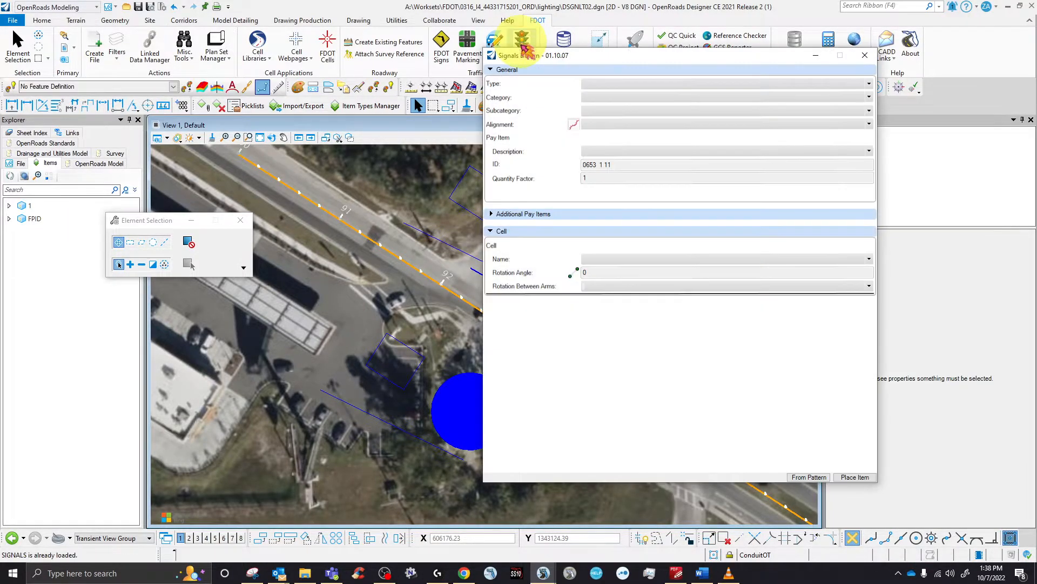
{"action": "left_click", "coordinate": [624, 86]}
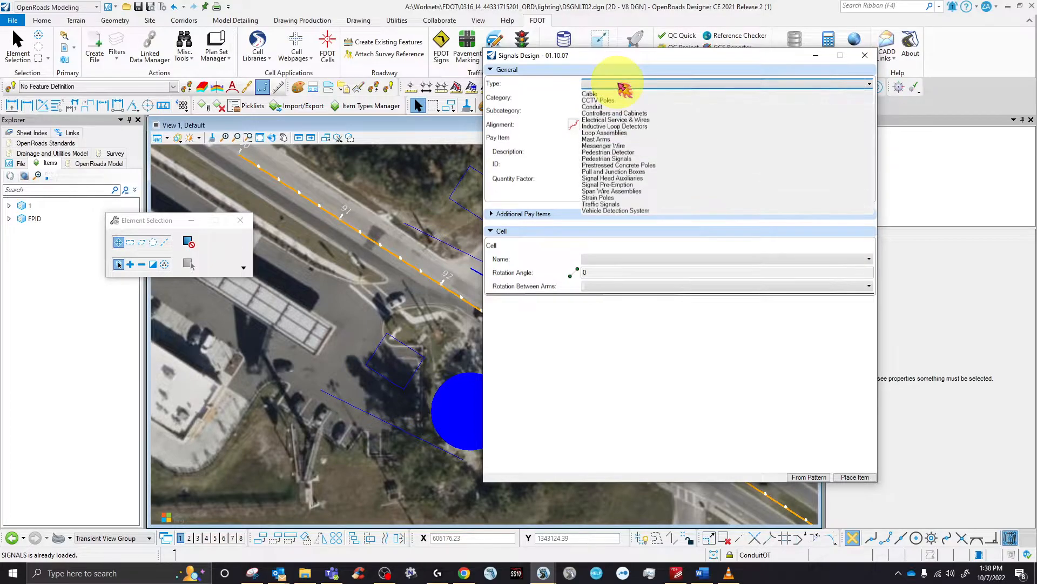
{"action": "left_click", "coordinate": [621, 127]}
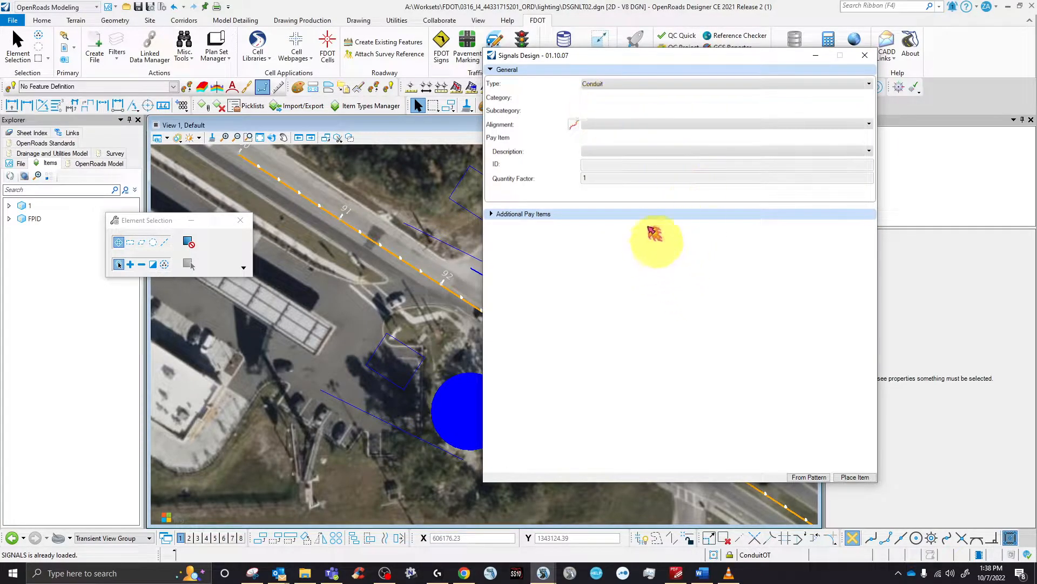
{"action": "left_click", "coordinate": [621, 125]}
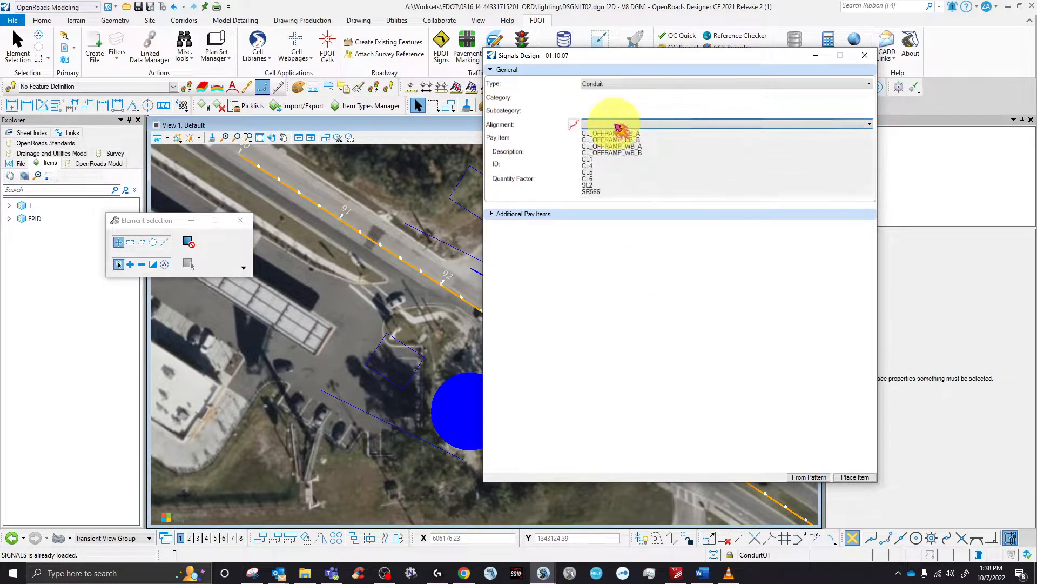
{"action": "left_click", "coordinate": [593, 198]}
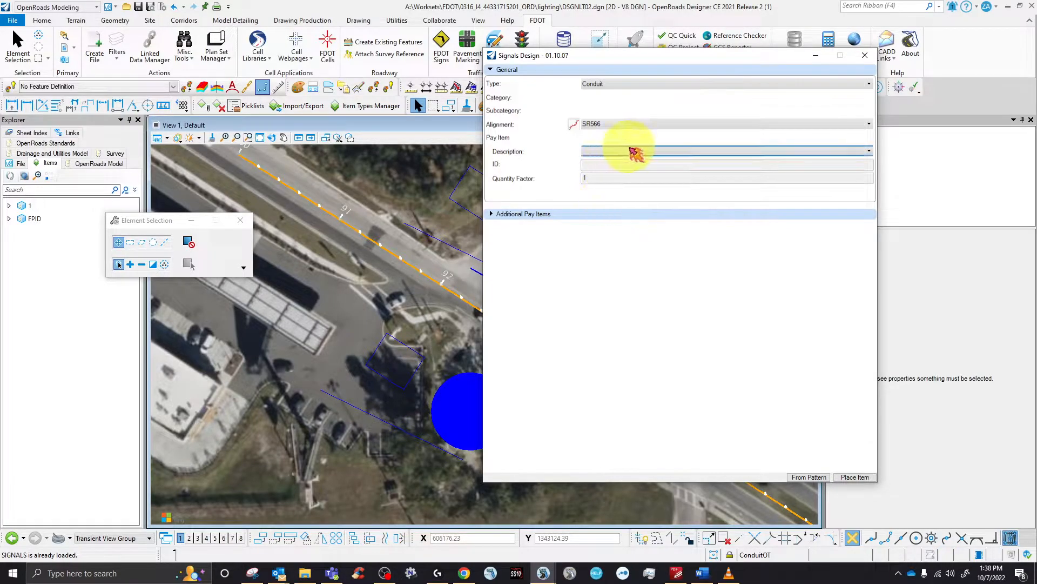
{"action": "left_click", "coordinate": [630, 152]}
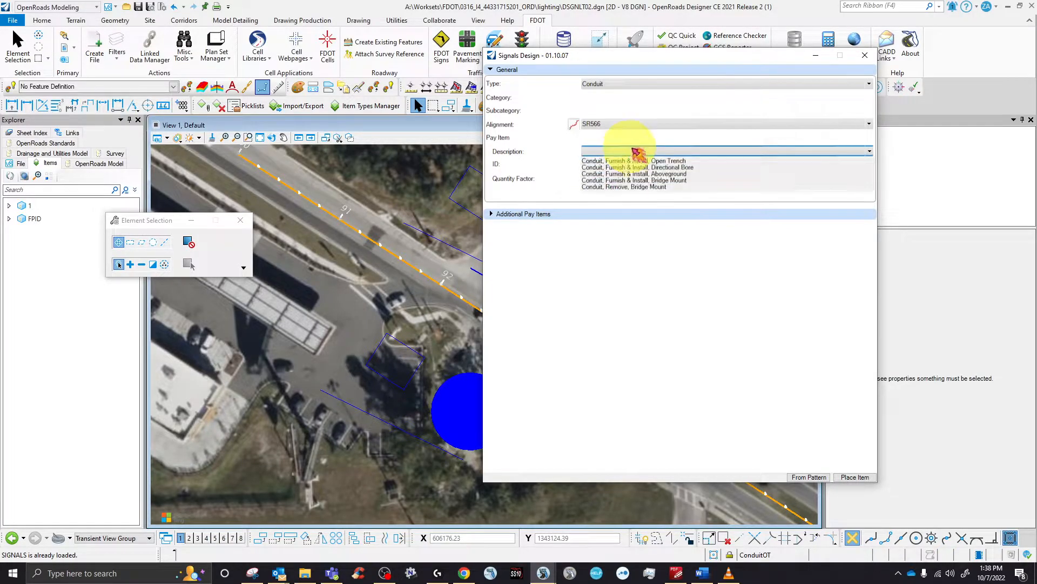
{"action": "left_click", "coordinate": [684, 161]}
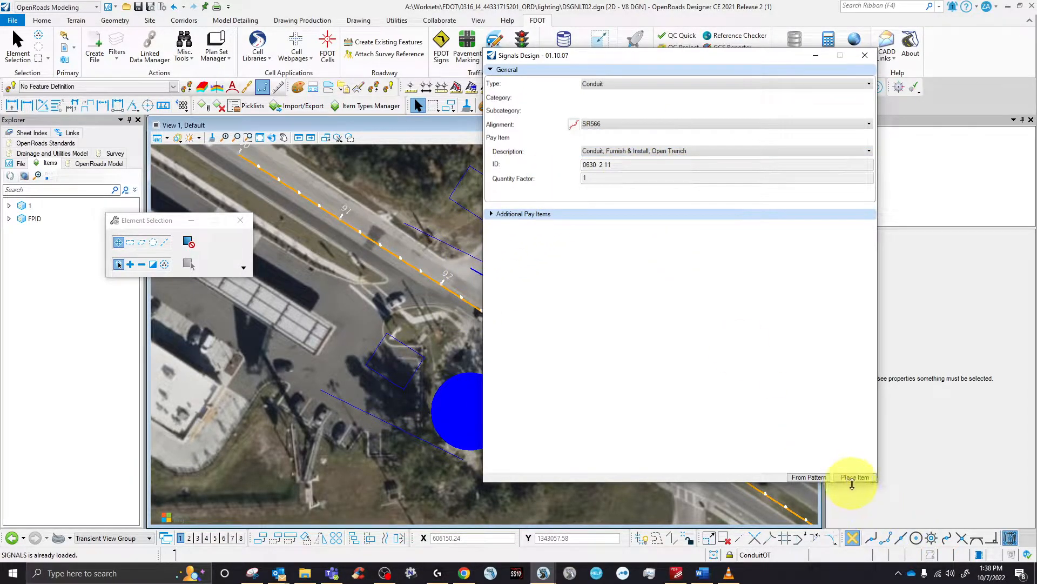
- Draw the conduit run from the parking area through three vertices toward the road
{"action": "left_click", "coordinate": [854, 478]}
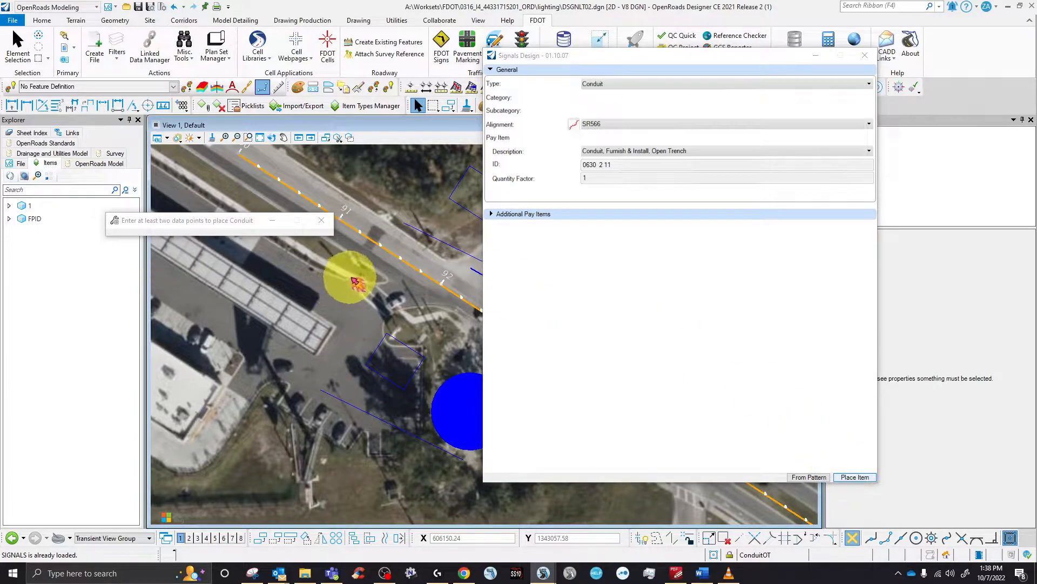
{"action": "left_click", "coordinate": [356, 273]}
{"action": "left_click", "coordinate": [253, 296]}
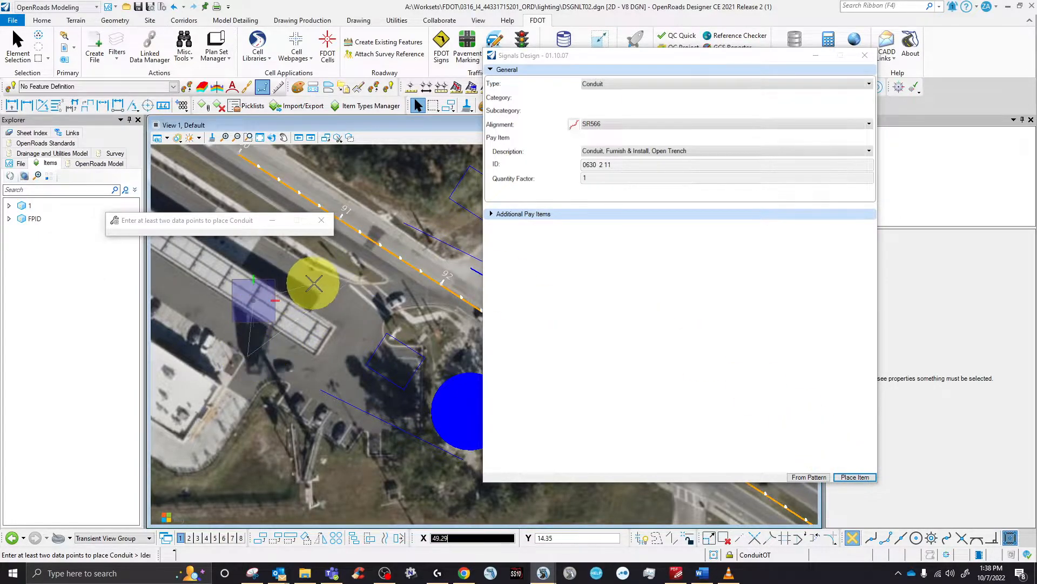
{"action": "left_click", "coordinate": [390, 307]}
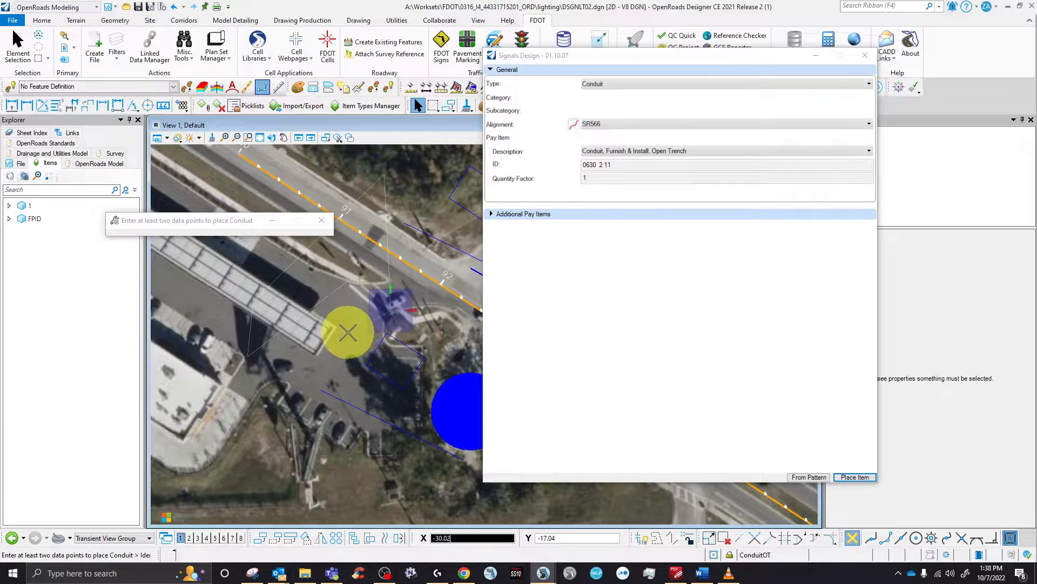
{"action": "right_click", "coordinate": [348, 332]}
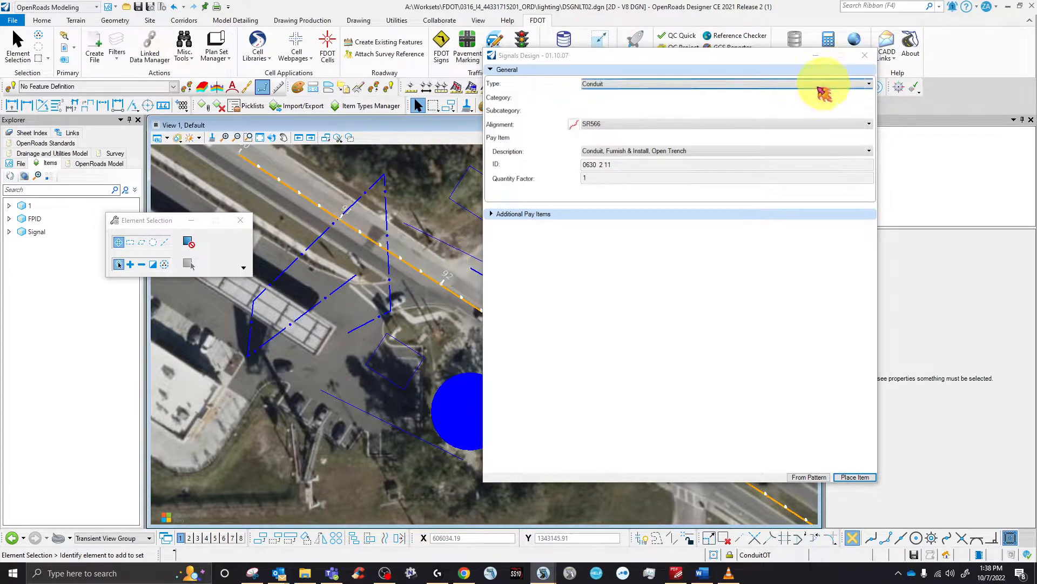
- Set the Signals Design type to Pedestrian Signals with cell PullBoxT
{"action": "left_click", "coordinate": [756, 85]}
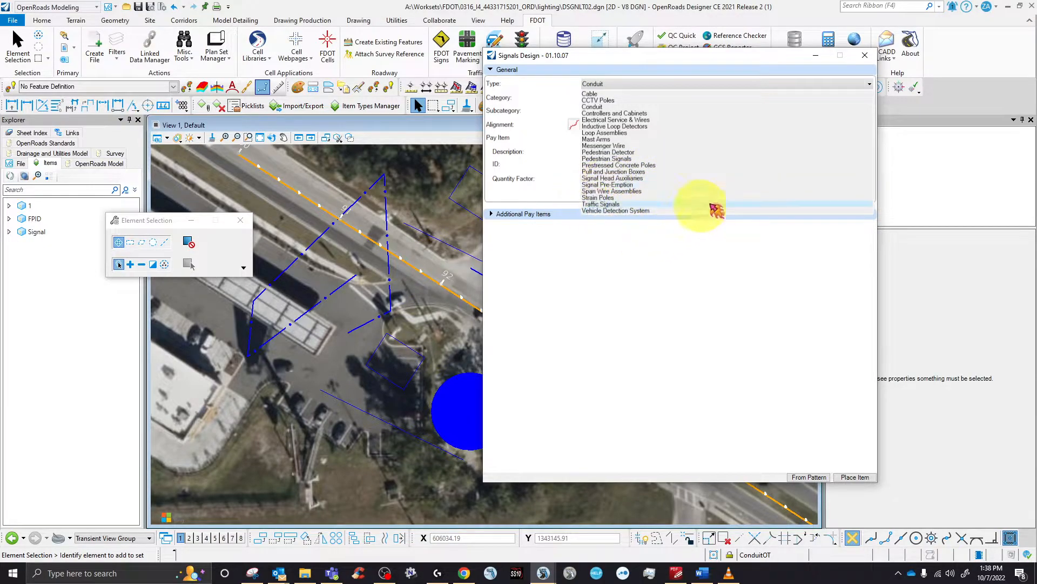
{"action": "left_click", "coordinate": [612, 160]}
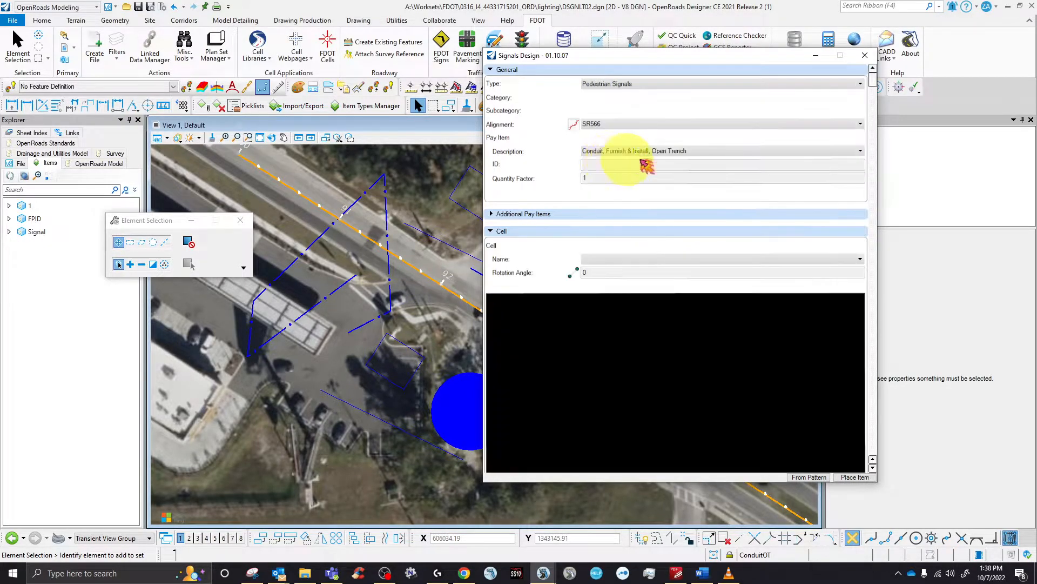
{"action": "left_click", "coordinate": [793, 261]}
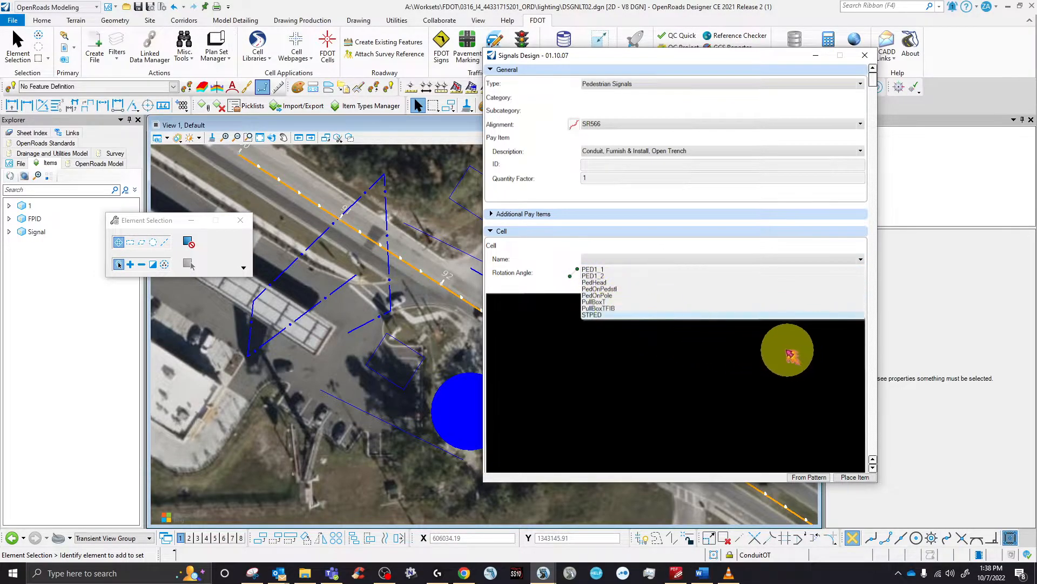
{"action": "left_click", "coordinate": [598, 304]}
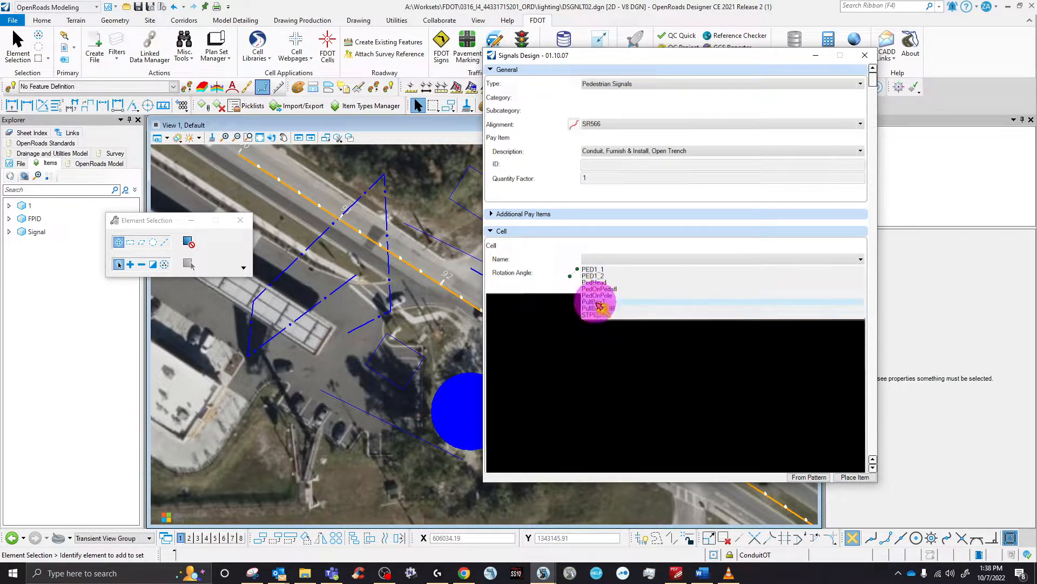
- Place three PullBoxT pull boxes beside the road near station 93, then close Signals Design
{"action": "left_click", "coordinate": [856, 478]}
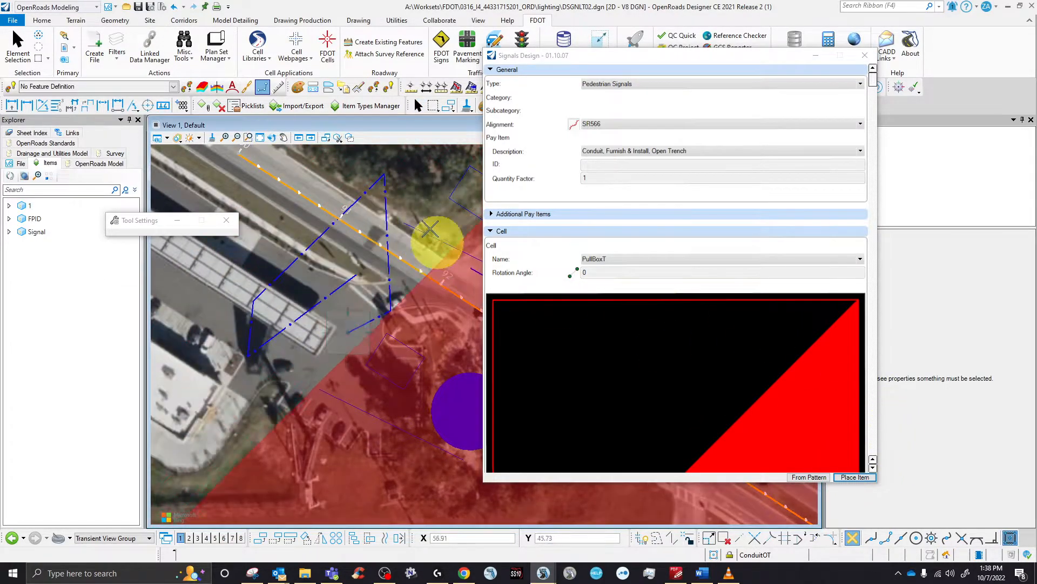
{"action": "scroll", "coordinate": [389, 315], "scroll_direction": "down", "scroll_amount": 3}
{"action": "scroll", "coordinate": [405, 320], "scroll_direction": "up", "scroll_amount": 1}
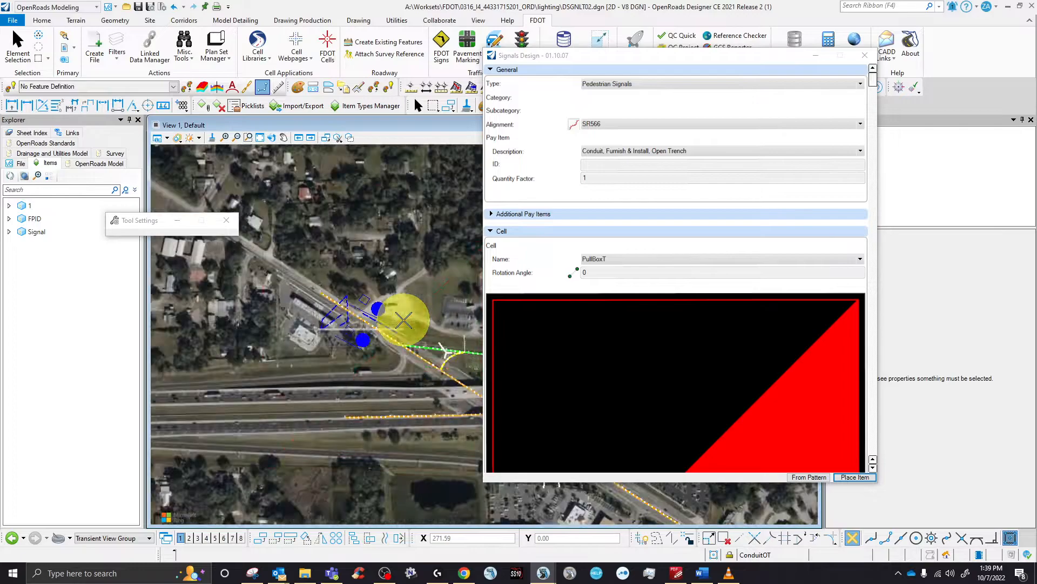
{"action": "scroll", "coordinate": [404, 319], "scroll_direction": "up", "scroll_amount": 6}
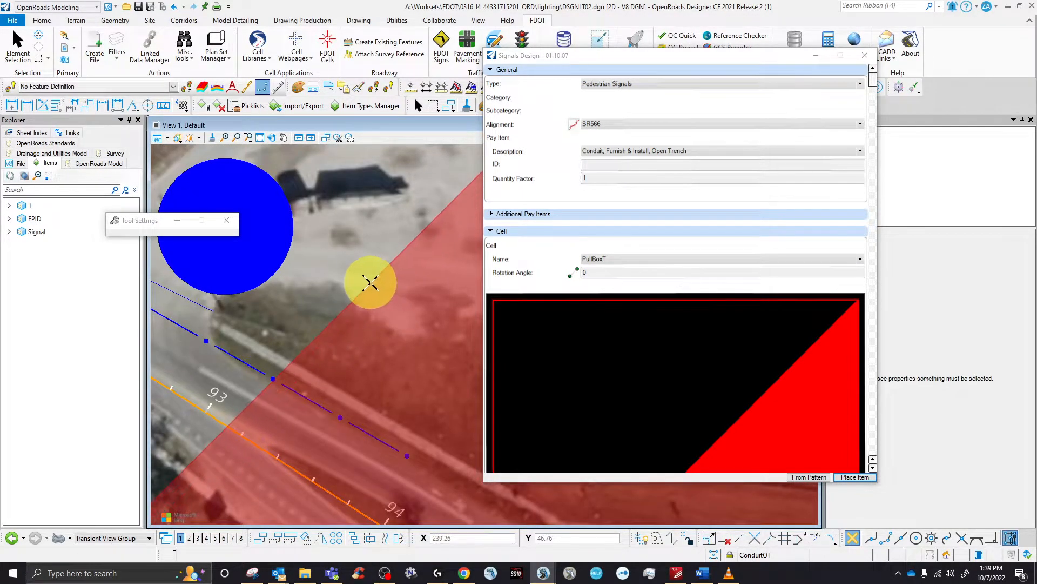
{"action": "left_click", "coordinate": [371, 282]}
{"action": "left_click", "coordinate": [400, 322]}
{"action": "right_click", "coordinate": [416, 288]}
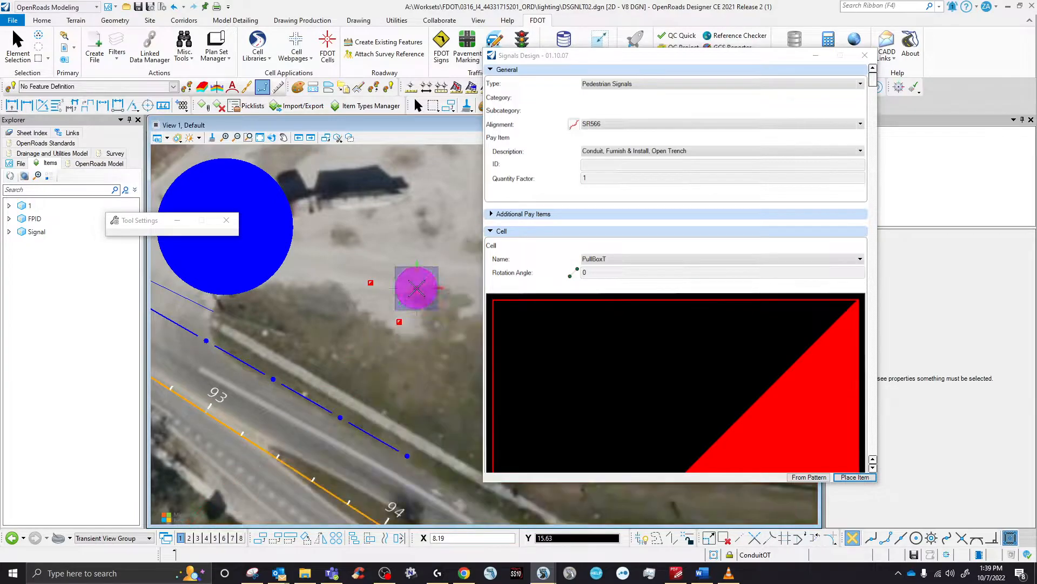
{"action": "right_click", "coordinate": [398, 256]}
{"action": "right_click", "coordinate": [398, 257]}
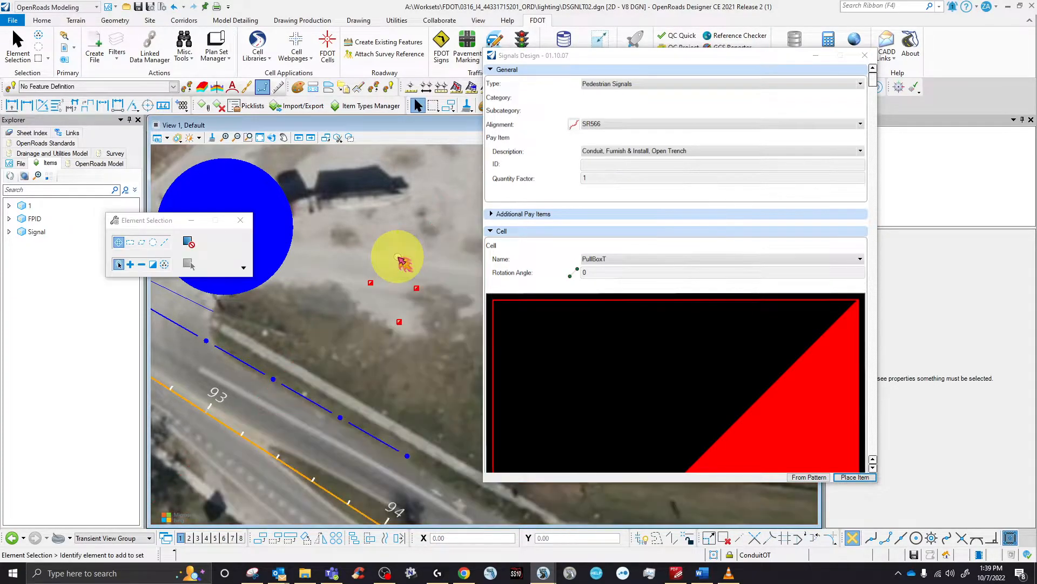
{"action": "left_click", "coordinate": [865, 55]}
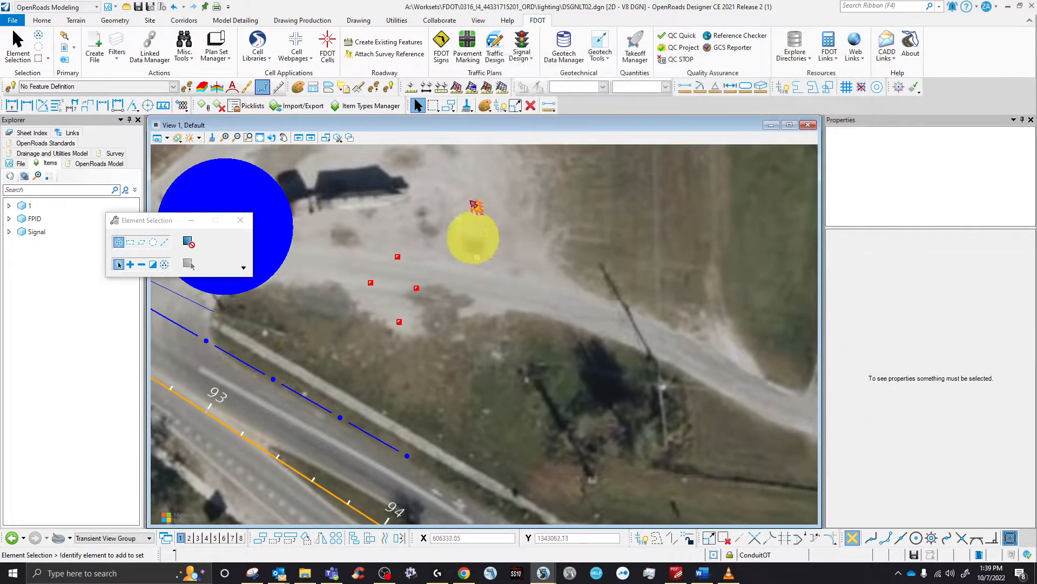
- Rotate the view by two points along the orange alignment so it runs horizontally, then zoom in
{"action": "scroll", "coordinate": [535, 254], "scroll_direction": "down", "scroll_amount": 5}
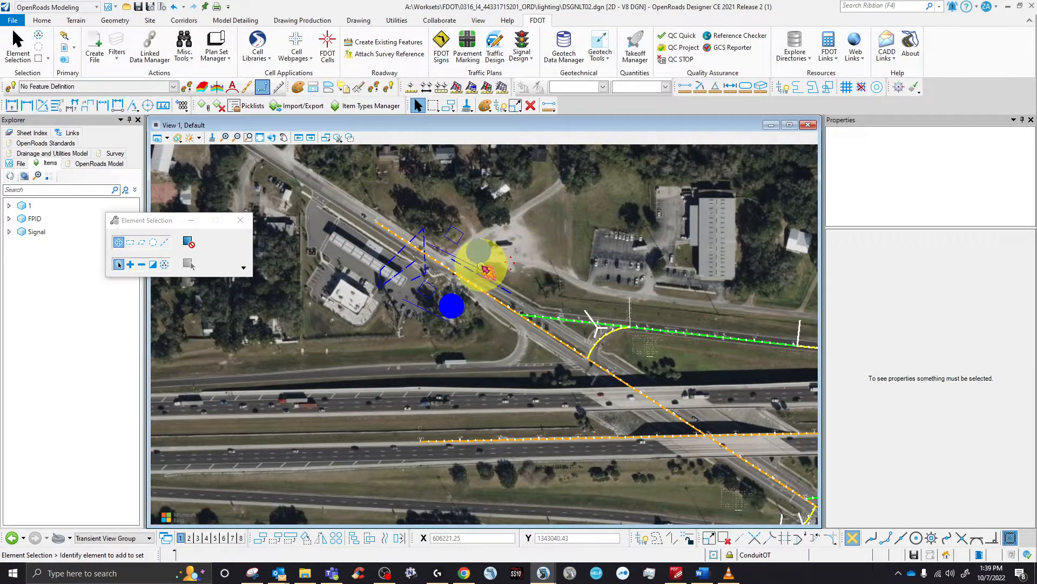
{"action": "scroll", "coordinate": [485, 268], "scroll_direction": "up", "scroll_amount": 2}
{"action": "left_click", "coordinate": [271, 137]}
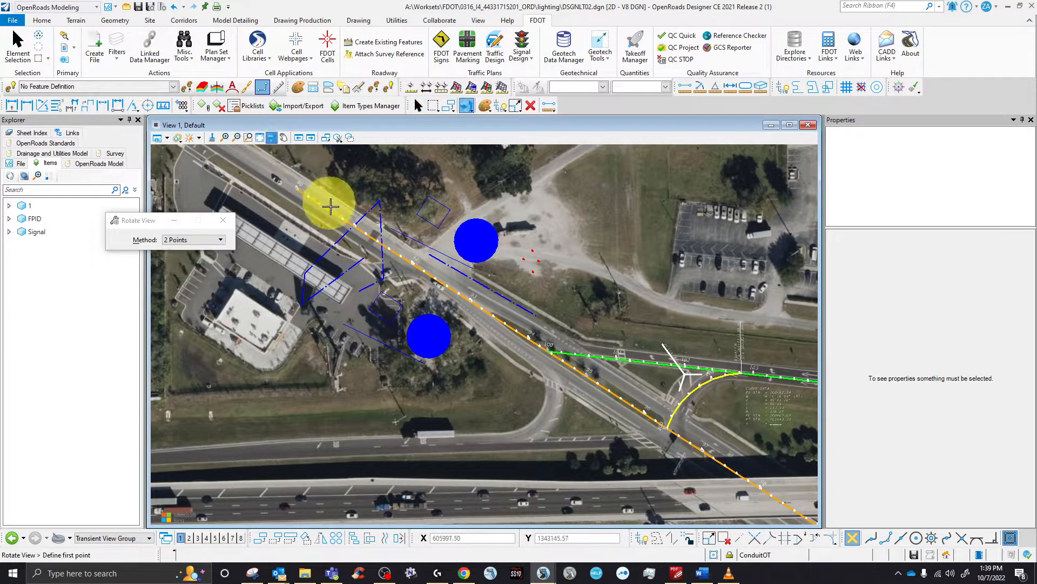
{"action": "left_click", "coordinate": [336, 216]}
{"action": "left_click", "coordinate": [347, 221]}
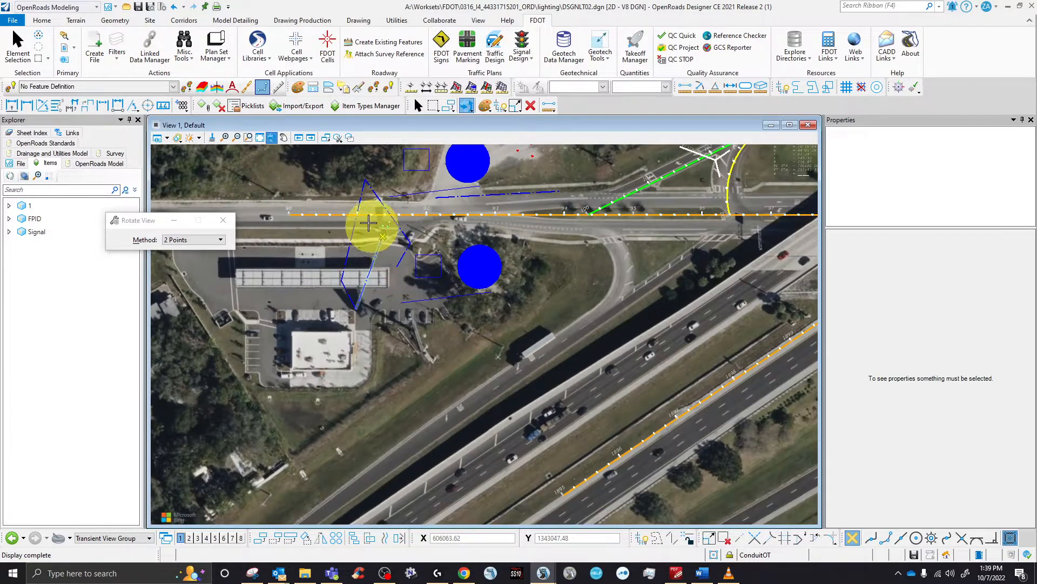
{"action": "left_click", "coordinate": [418, 106]}
{"action": "scroll", "coordinate": [427, 247], "scroll_direction": "up", "scroll_amount": 2}
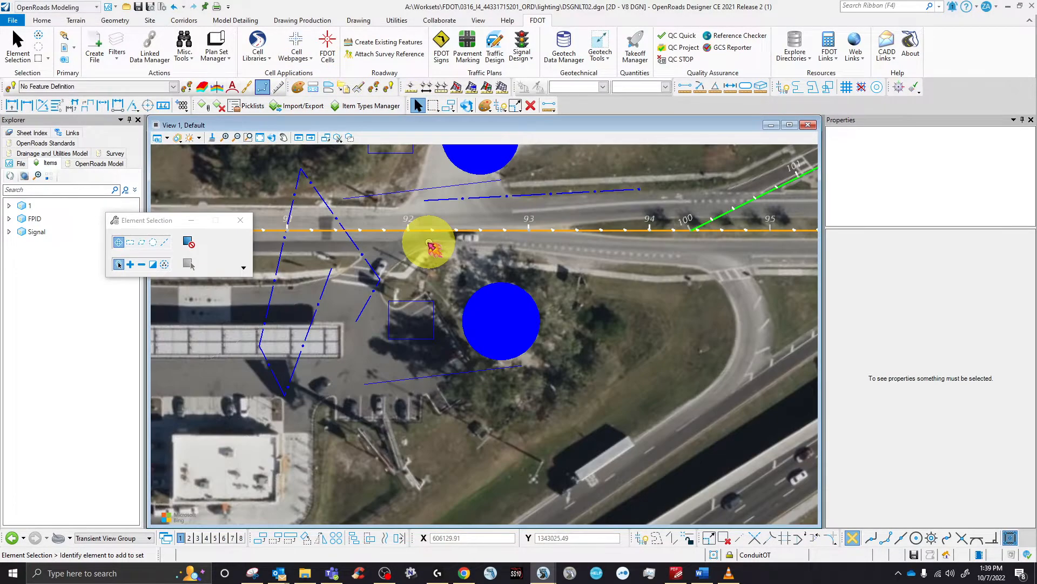
{"action": "left_click", "coordinate": [349, 238]}
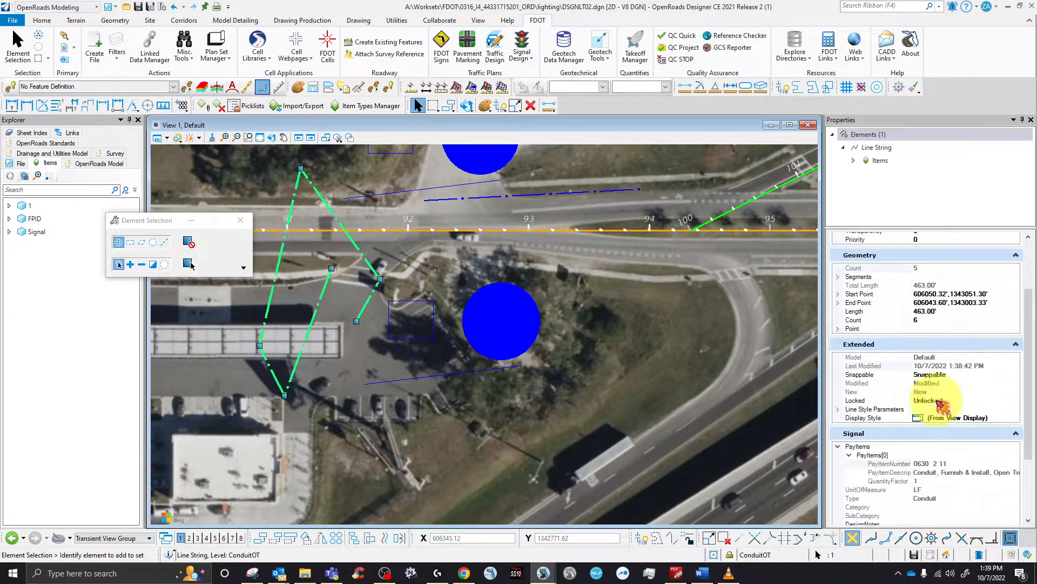
{"action": "scroll", "coordinate": [938, 401], "scroll_direction": "down", "scroll_amount": 4}
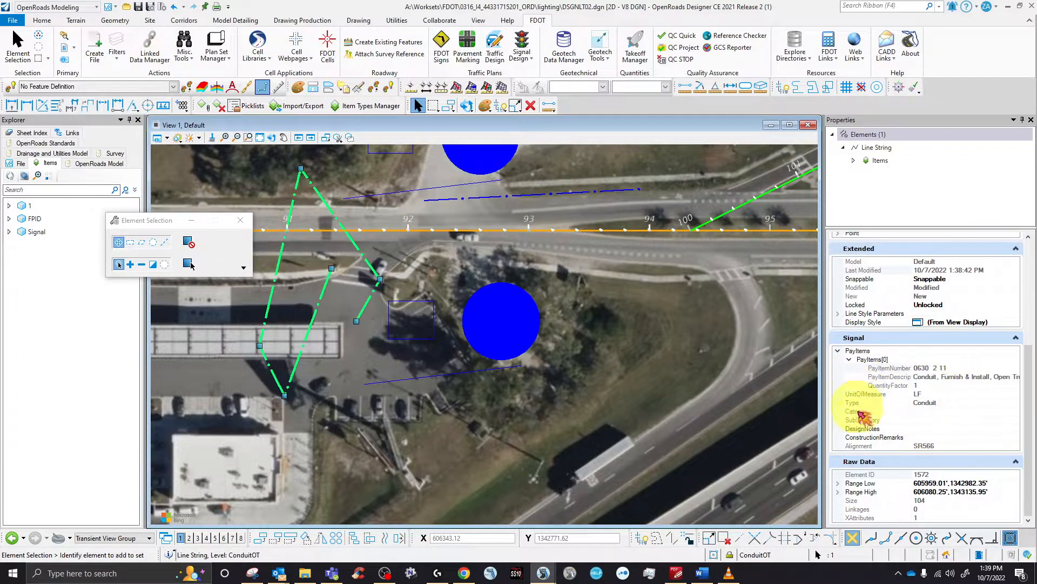
{"action": "left_click", "coordinate": [942, 446]}
{"action": "left_click", "coordinate": [934, 405]}
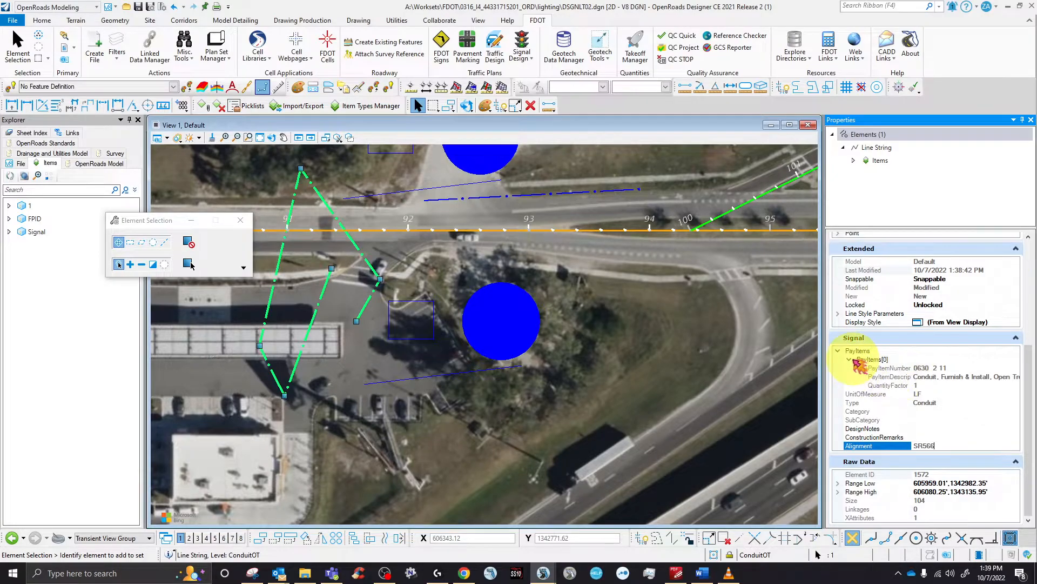
{"action": "double_click", "coordinate": [867, 360]}
{"action": "left_click", "coordinate": [839, 377]}
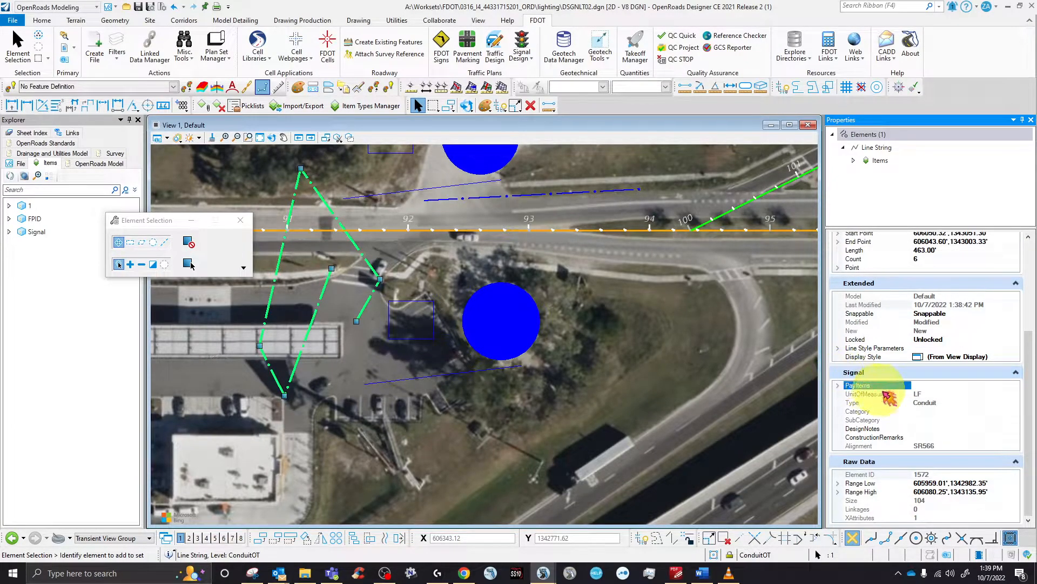
{"action": "double_click", "coordinate": [856, 386]}
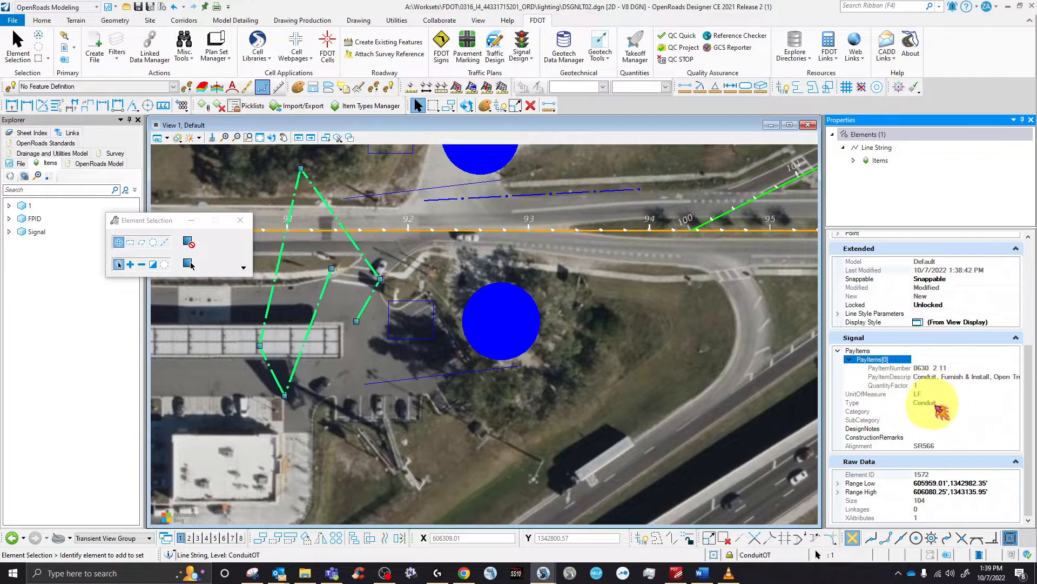
{"action": "left_click", "coordinate": [934, 474]}
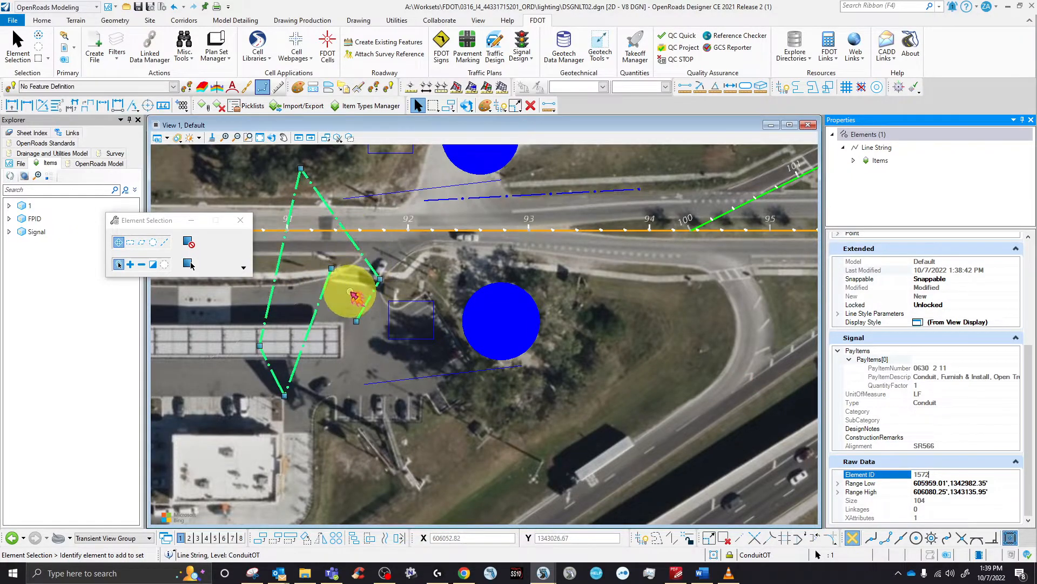
{"action": "left_click", "coordinate": [443, 405]}
{"action": "left_click", "coordinate": [439, 380]}
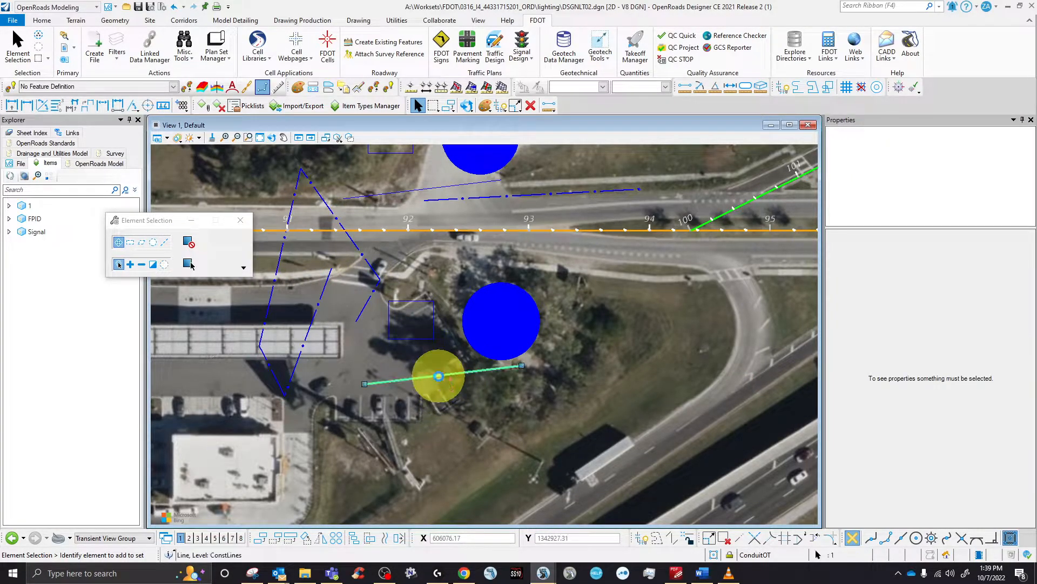
{"action": "scroll", "coordinate": [925, 454], "scroll_direction": "down", "scroll_amount": 3}
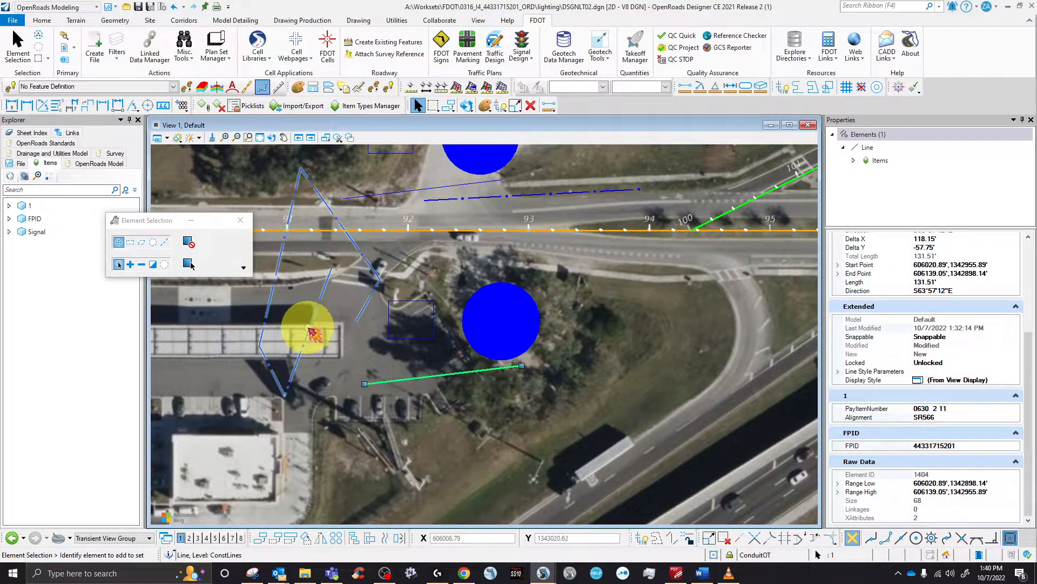
{"action": "left_click", "coordinate": [311, 331]}
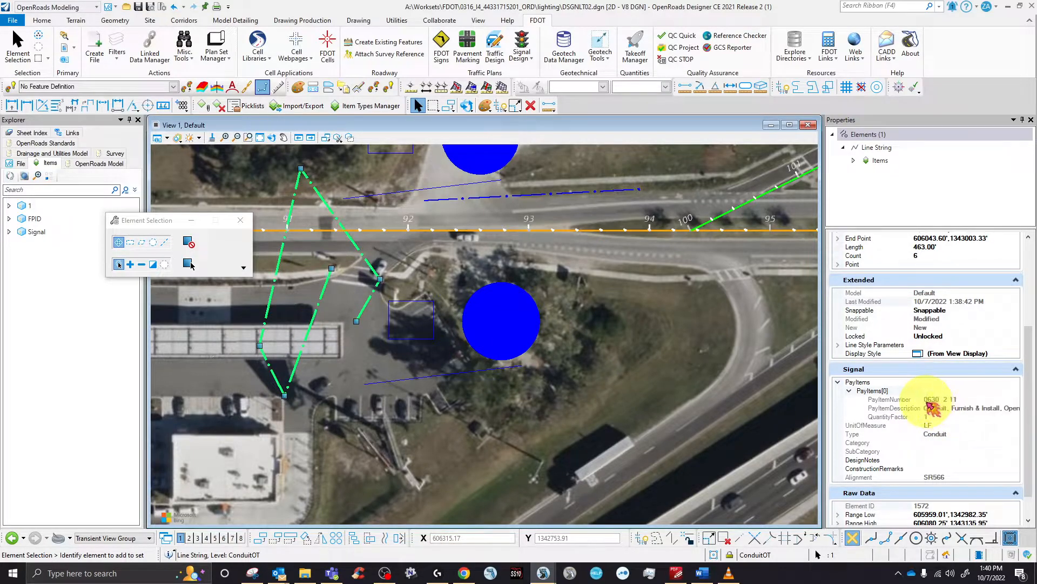
{"action": "left_click", "coordinate": [578, 291]}
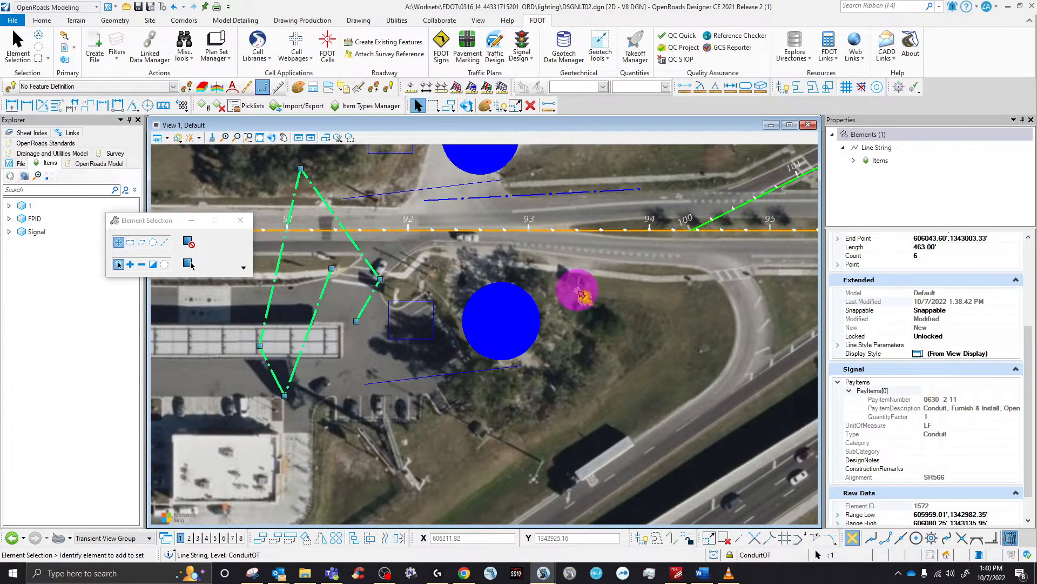
{"action": "scroll", "coordinate": [522, 367], "scroll_direction": "down", "scroll_amount": 3}
{"action": "scroll", "coordinate": [559, 231], "scroll_direction": "up", "scroll_amount": 3}
{"action": "scroll", "coordinate": [561, 234], "scroll_direction": "up", "scroll_amount": 2}
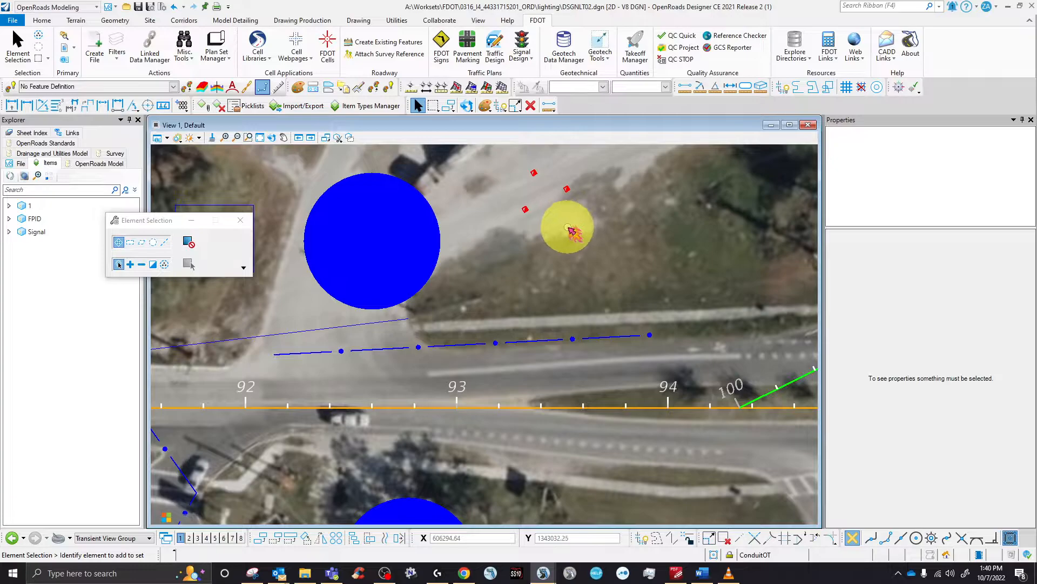
{"action": "left_click", "coordinate": [571, 231]}
{"action": "scroll", "coordinate": [938, 440], "scroll_direction": "down", "scroll_amount": 5}
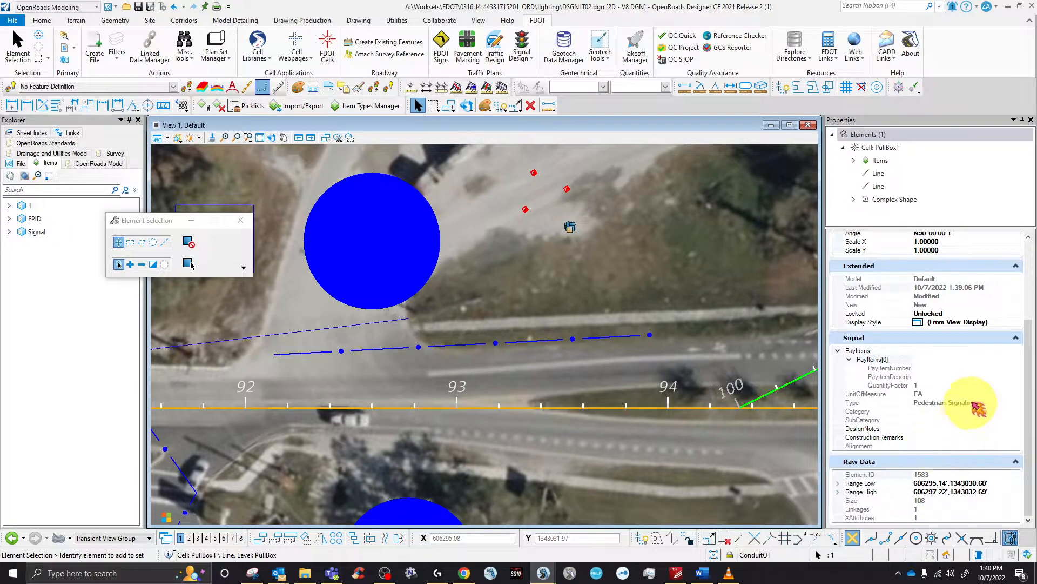
{"action": "left_click", "coordinate": [851, 359]}
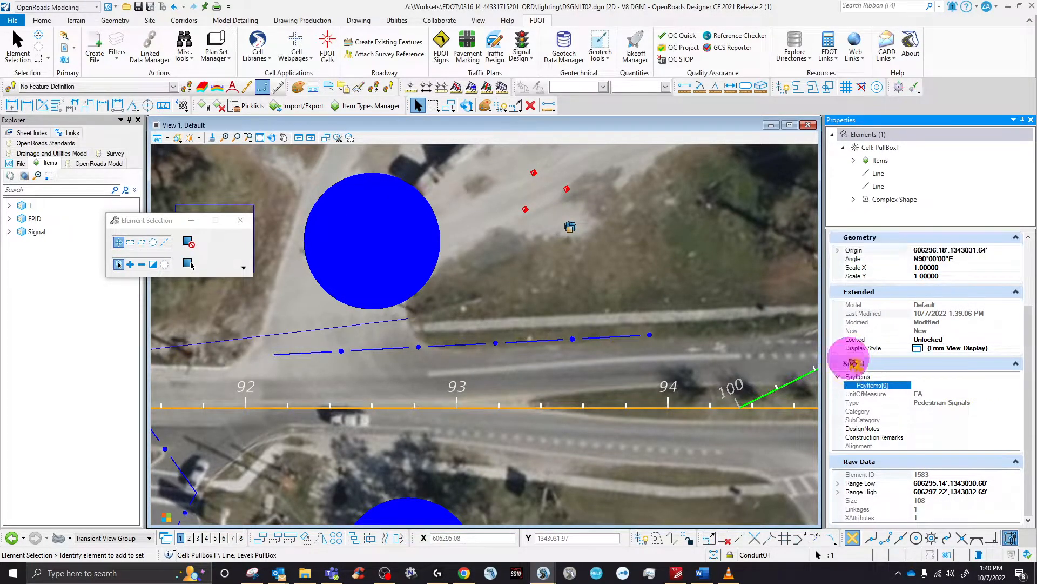
{"action": "left_click", "coordinate": [838, 377]}
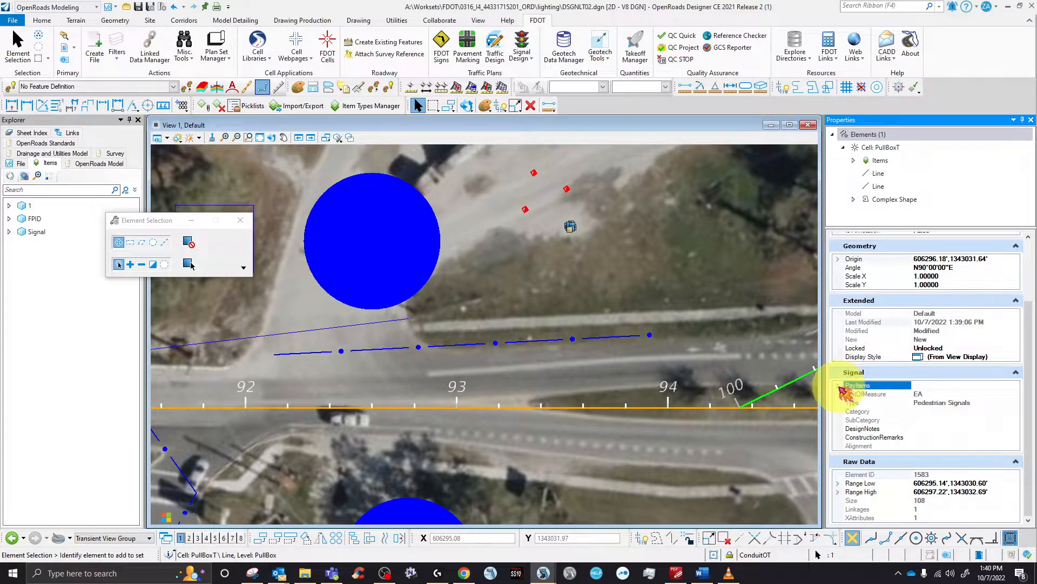
{"action": "left_click", "coordinate": [838, 385]}
{"action": "left_click", "coordinate": [852, 385]}
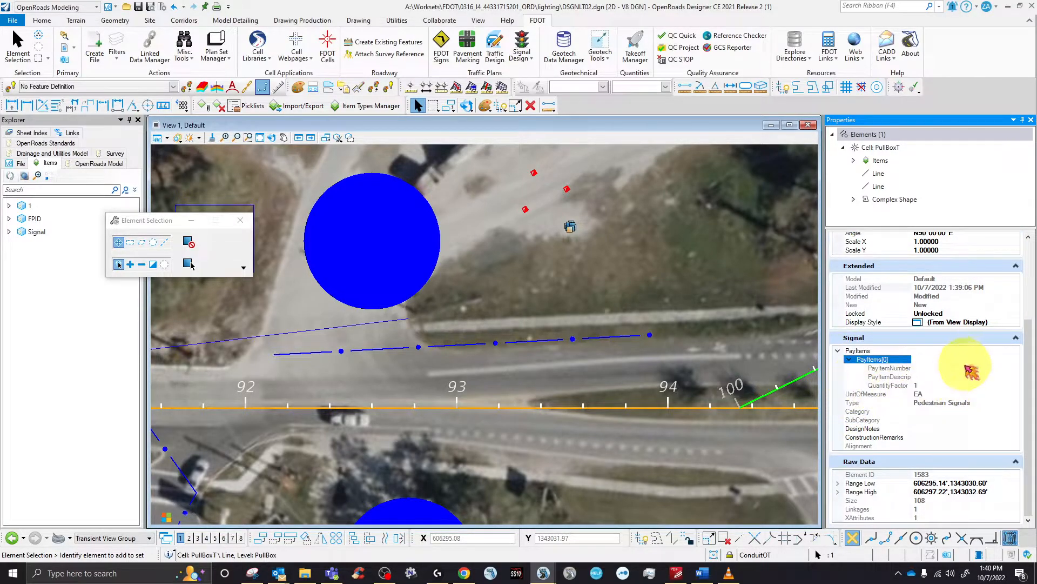
{"action": "left_click", "coordinate": [516, 254]}
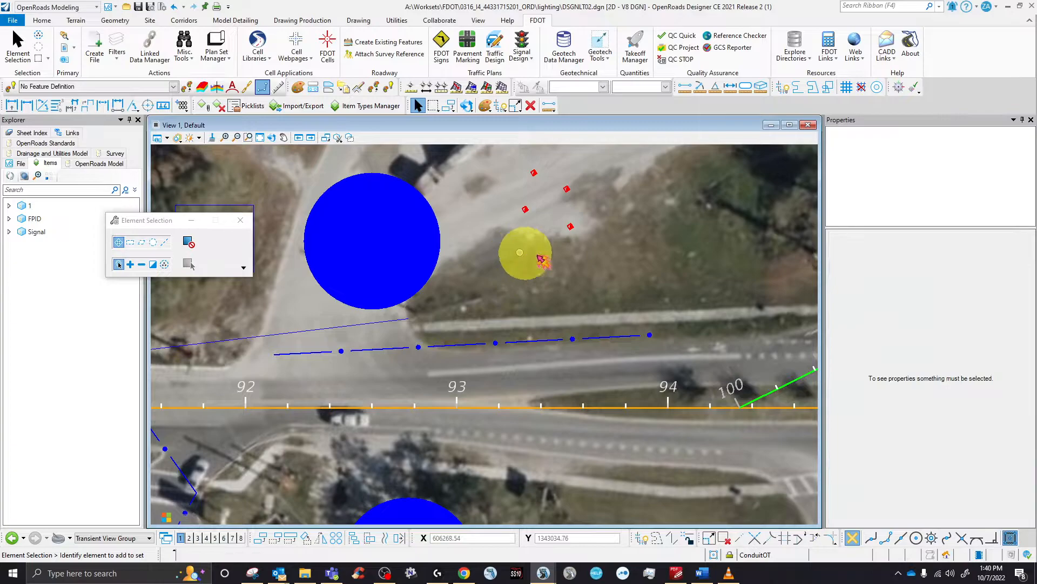
{"action": "scroll", "coordinate": [497, 256], "scroll_direction": "down", "scroll_amount": 5}
{"action": "scroll", "coordinate": [496, 256], "scroll_direction": "down", "scroll_amount": 4}
{"action": "scroll", "coordinate": [487, 291], "scroll_direction": "up", "scroll_amount": 4}
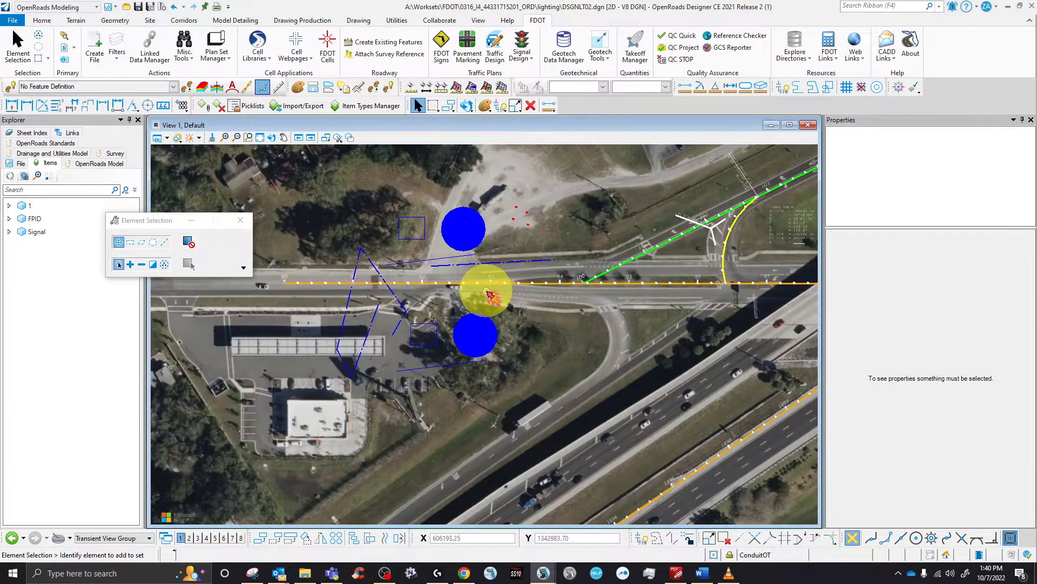
{"action": "left_click", "coordinate": [460, 230]}
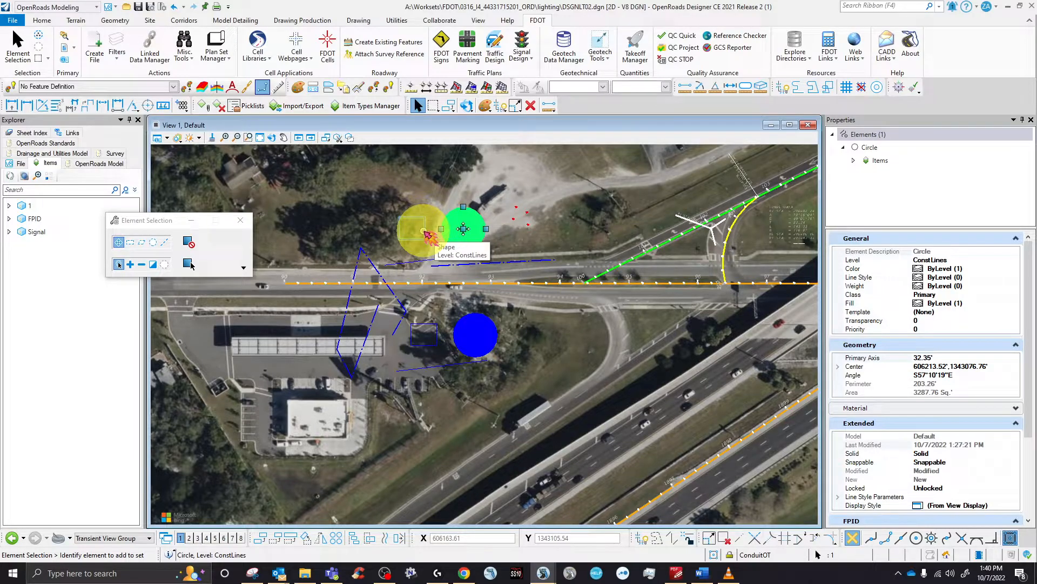
{"action": "left_click", "coordinate": [424, 230]}
{"action": "left_click", "coordinate": [382, 181]}
- Compute the Summary of Signalization Items takeoff, opening a spreadsheet listing conduit 1572 at 463 LF
{"action": "left_click", "coordinate": [635, 53]}
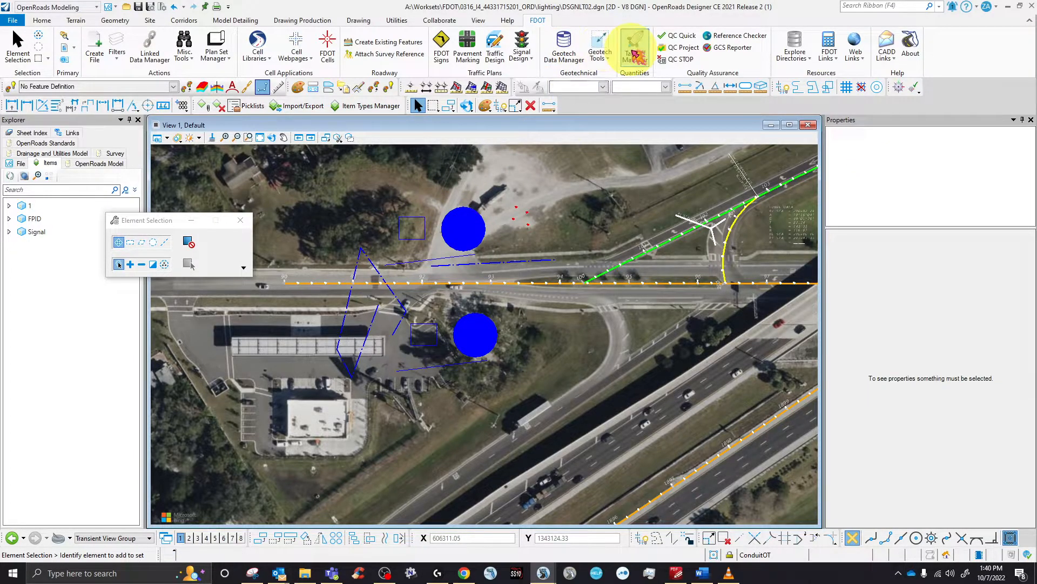
{"action": "scroll", "coordinate": [521, 334], "scroll_direction": "down", "scroll_amount": 5}
{"action": "scroll", "coordinate": [520, 334], "scroll_direction": "down", "scroll_amount": 1}
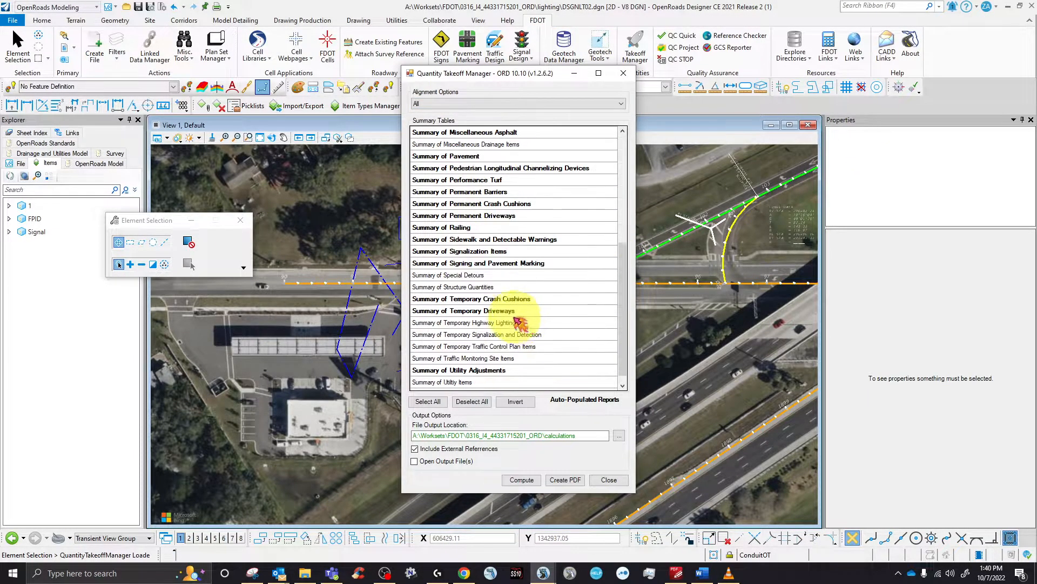
{"action": "left_click", "coordinate": [495, 251]}
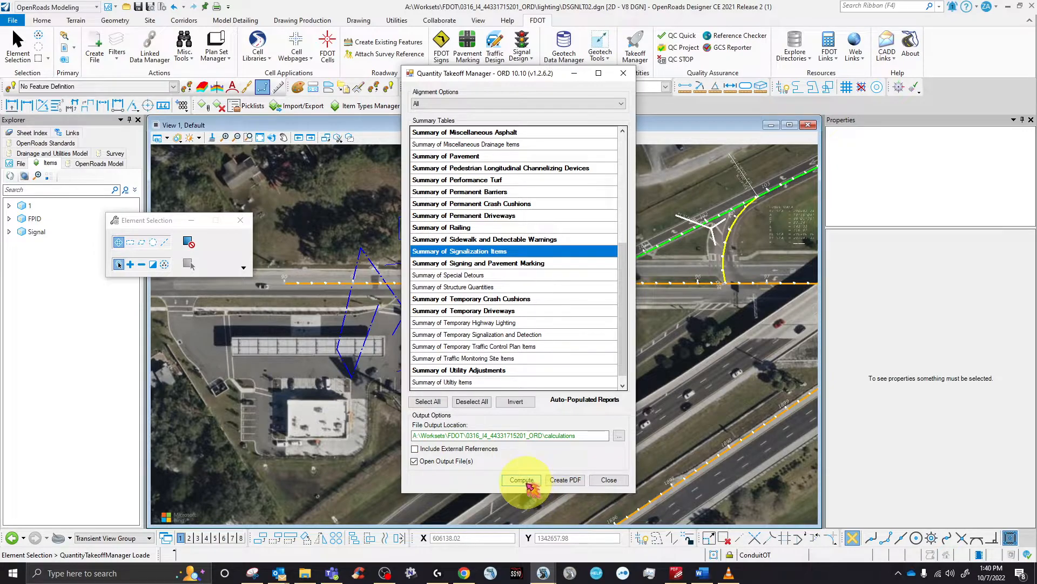
{"action": "left_click", "coordinate": [526, 481]}
{"action": "left_click", "coordinate": [556, 334]}
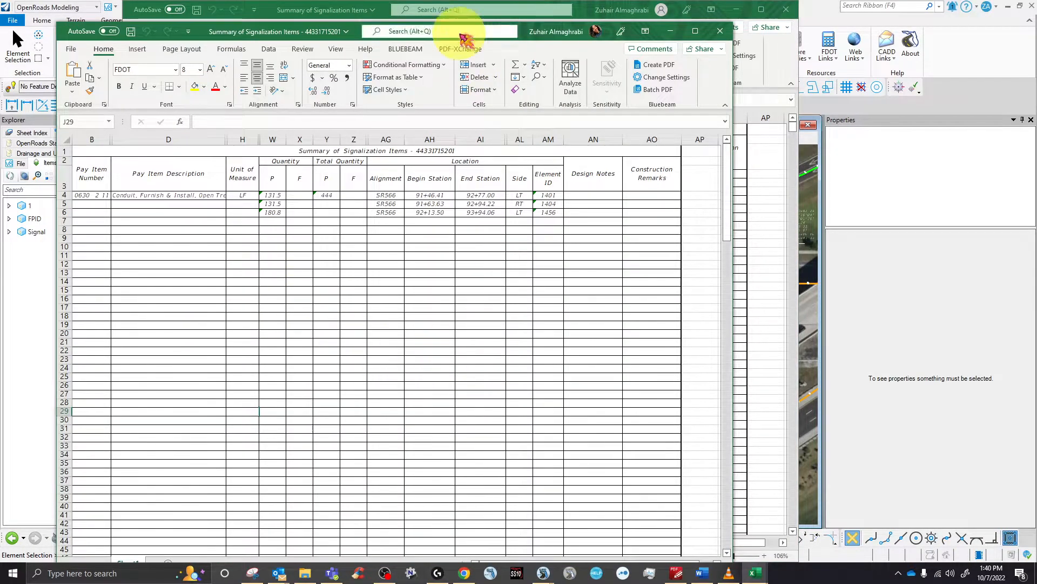
- Arrange the two signalization summary workbooks to compare 444 LF against 463 LF of conduit
{"action": "left_click_drag", "start_coordinate": [528, 28], "coordinate": [693, 222]}
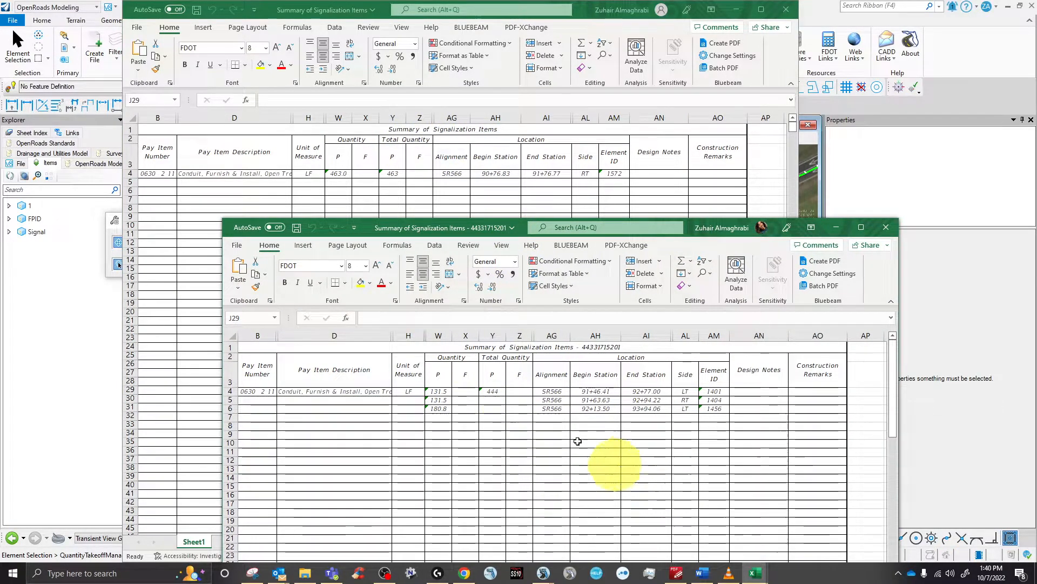
{"action": "left_click_drag", "start_coordinate": [590, 18], "coordinate": [194, 184]}
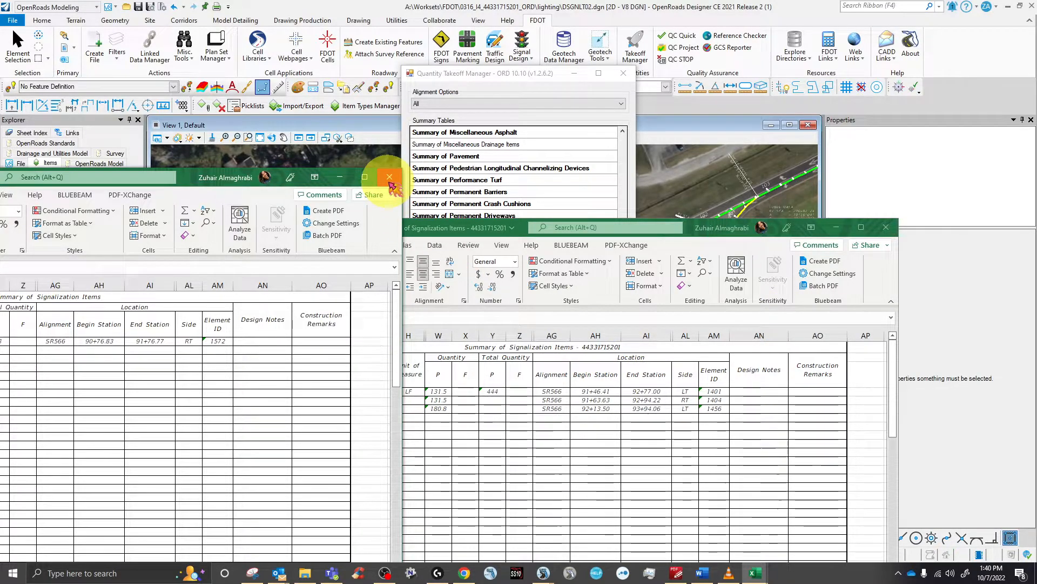
{"action": "left_click_drag", "start_coordinate": [163, 178], "coordinate": [647, 146]}
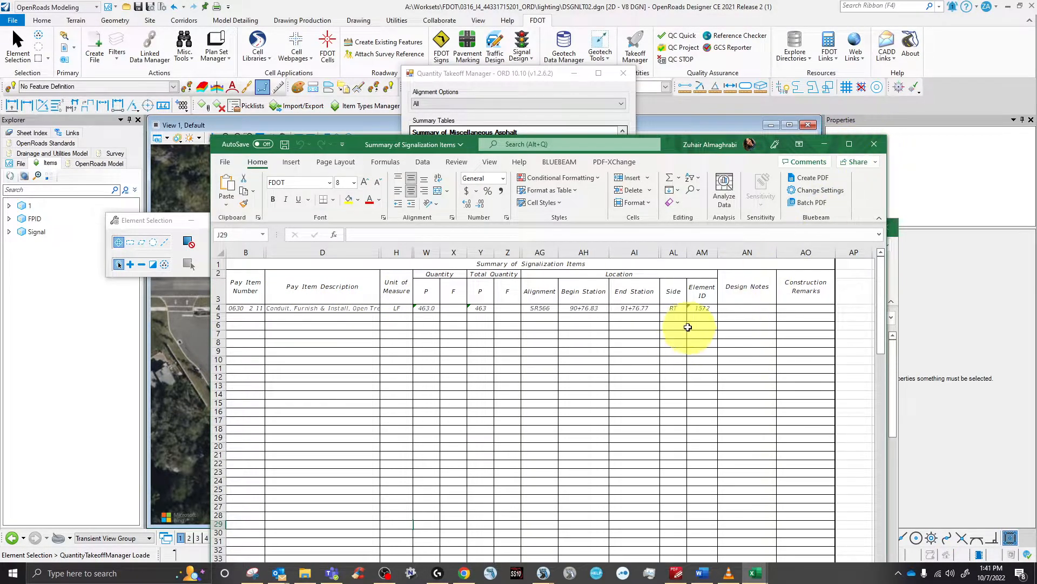
- Minimize both summary workbooks and dismiss the report-created message
{"action": "left_click", "coordinate": [825, 144]}
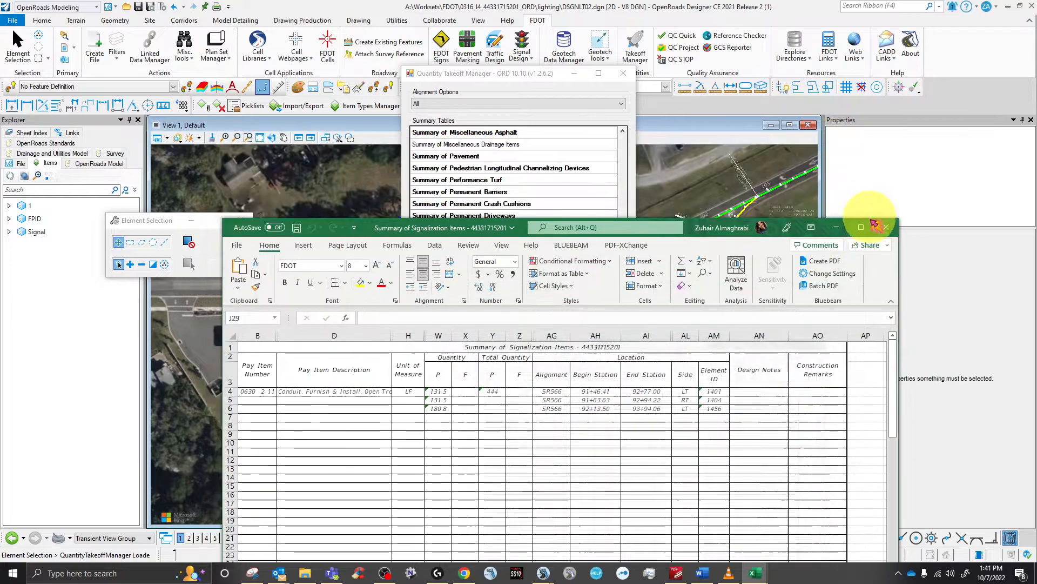
{"action": "left_click", "coordinate": [833, 229]}
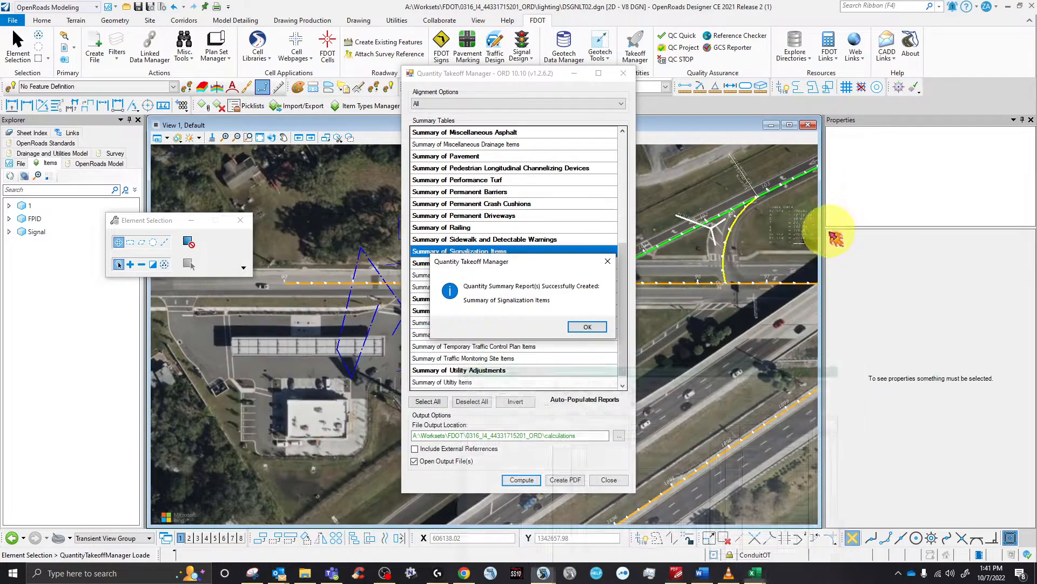
{"action": "left_click", "coordinate": [588, 326]}
- Close the Quantity Takeoff Manager and select the dashed conduit line string
{"action": "left_click", "coordinate": [625, 74]}
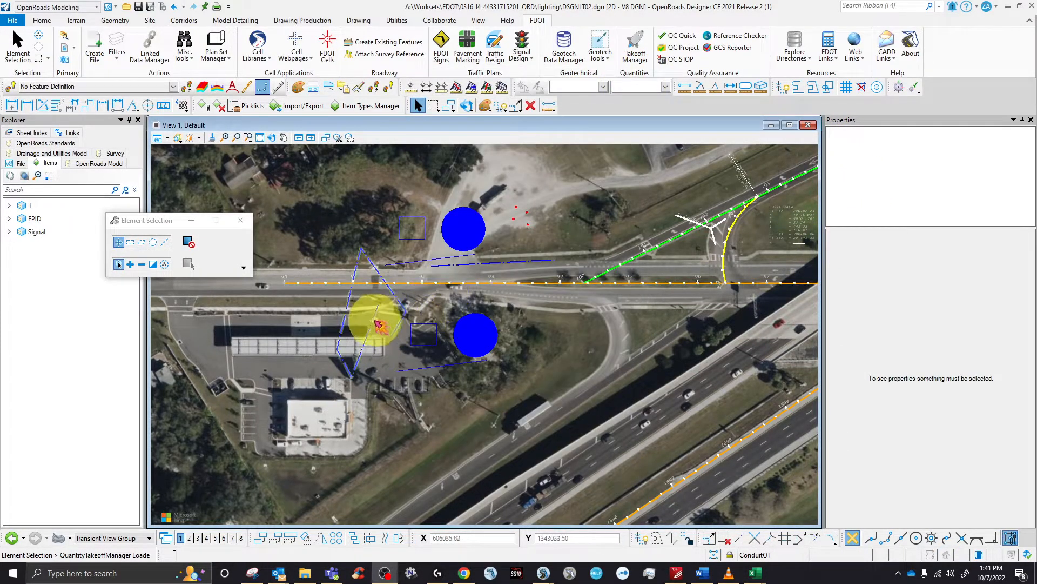
{"action": "left_click", "coordinate": [372, 322]}
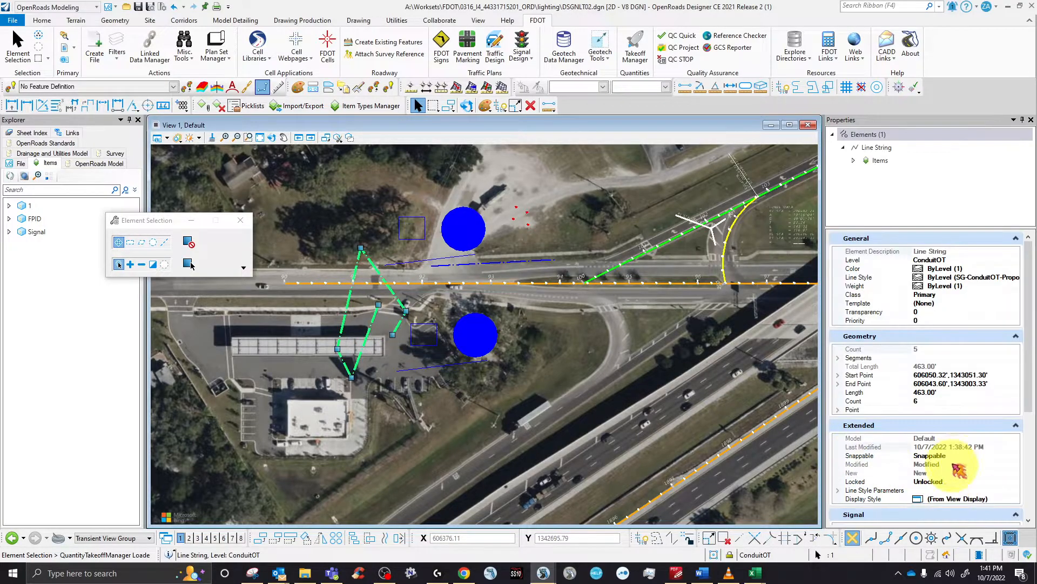
{"action": "scroll", "coordinate": [959, 472], "scroll_direction": "down", "scroll_amount": 3}
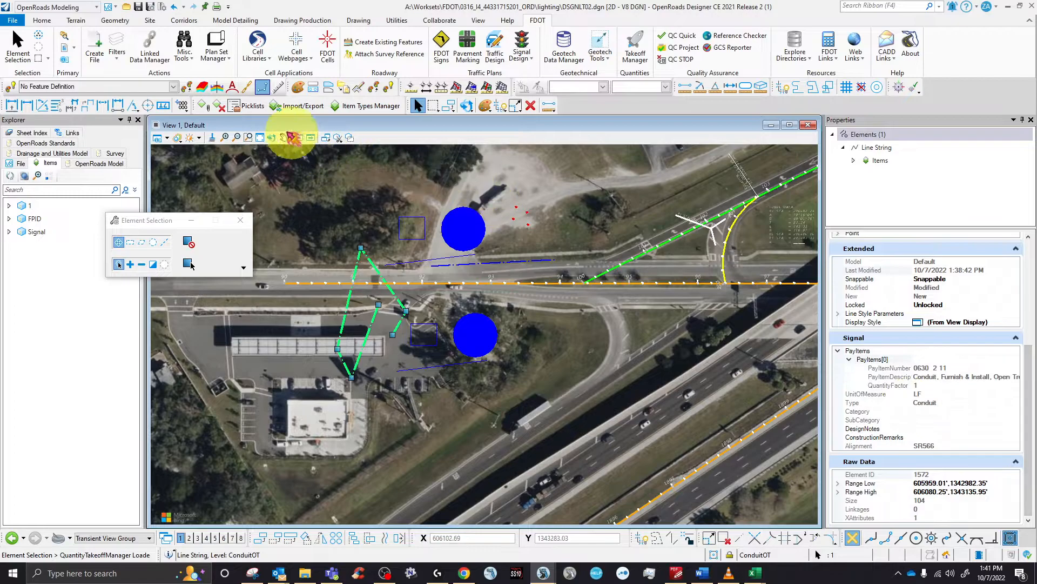
- Check FDOTProject > FPID in Attach Item for the conduit, then close without applying
{"action": "left_click", "coordinate": [203, 106]}
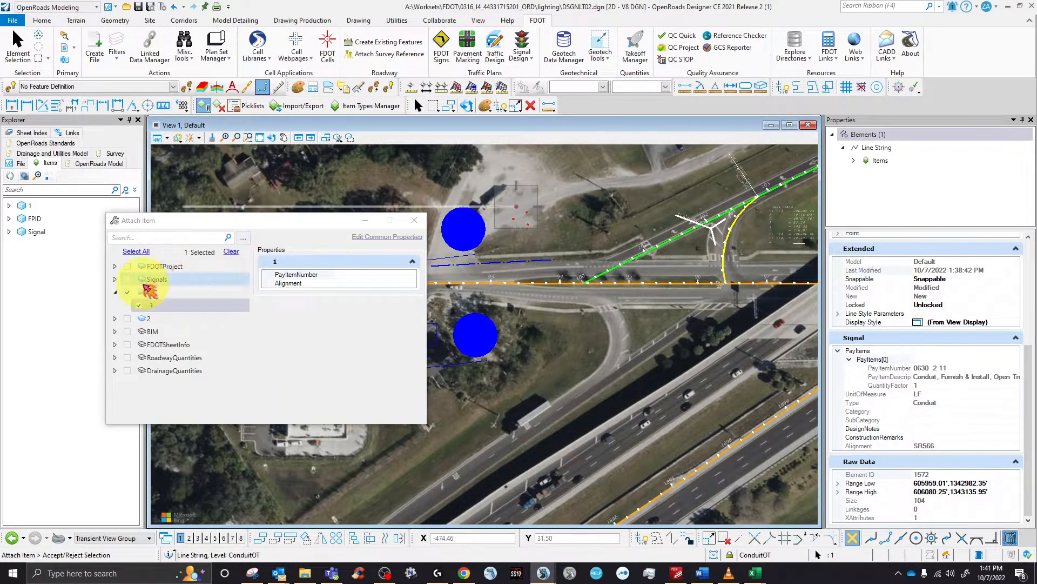
{"action": "left_click", "coordinate": [115, 265]}
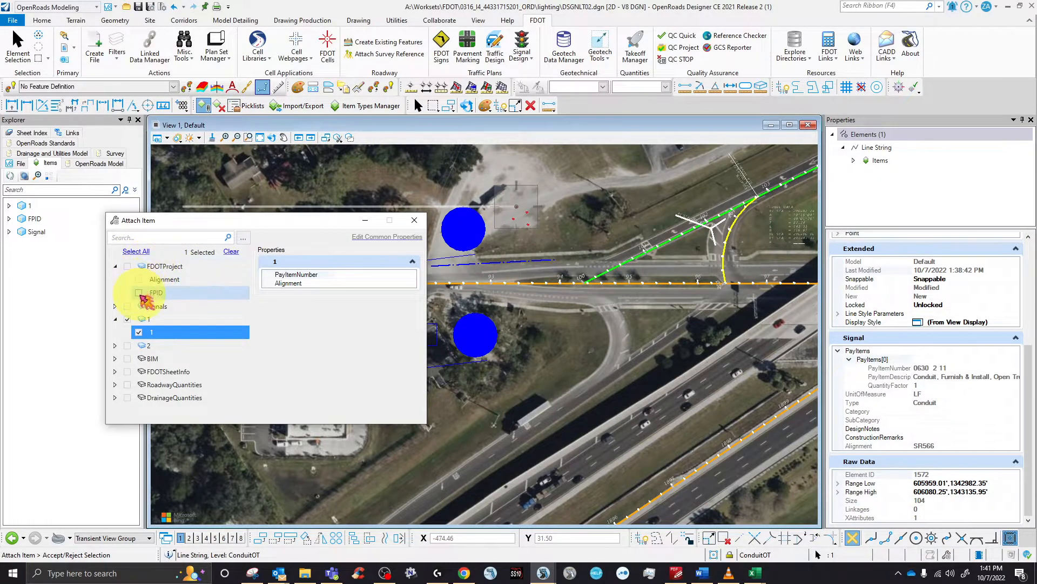
{"action": "left_click", "coordinate": [139, 293]}
{"action": "left_click_drag", "start_coordinate": [265, 225], "coordinate": [313, 226]}
{"action": "left_click", "coordinate": [412, 273]}
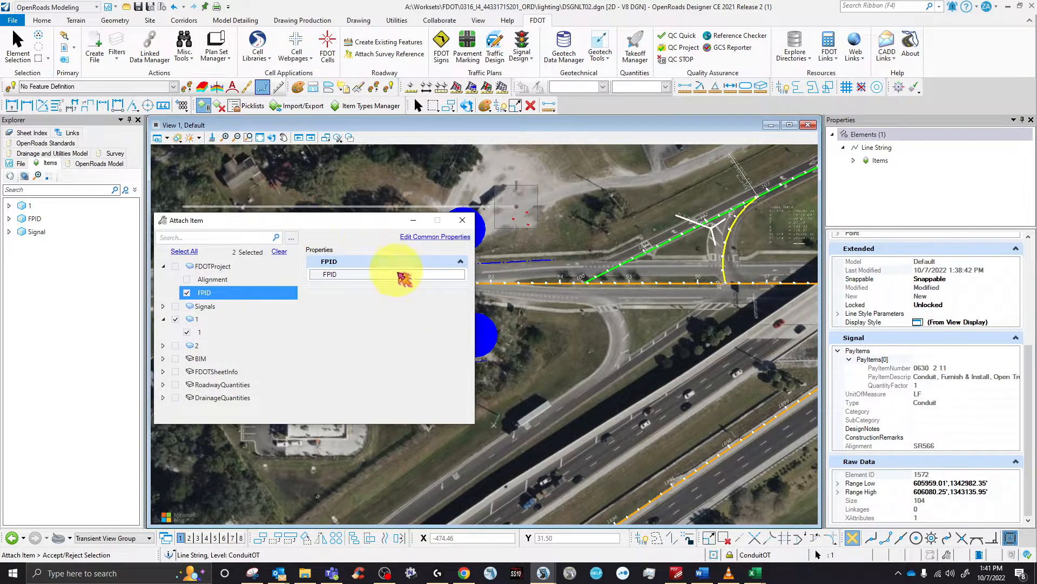
{"action": "left_click", "coordinate": [459, 274]}
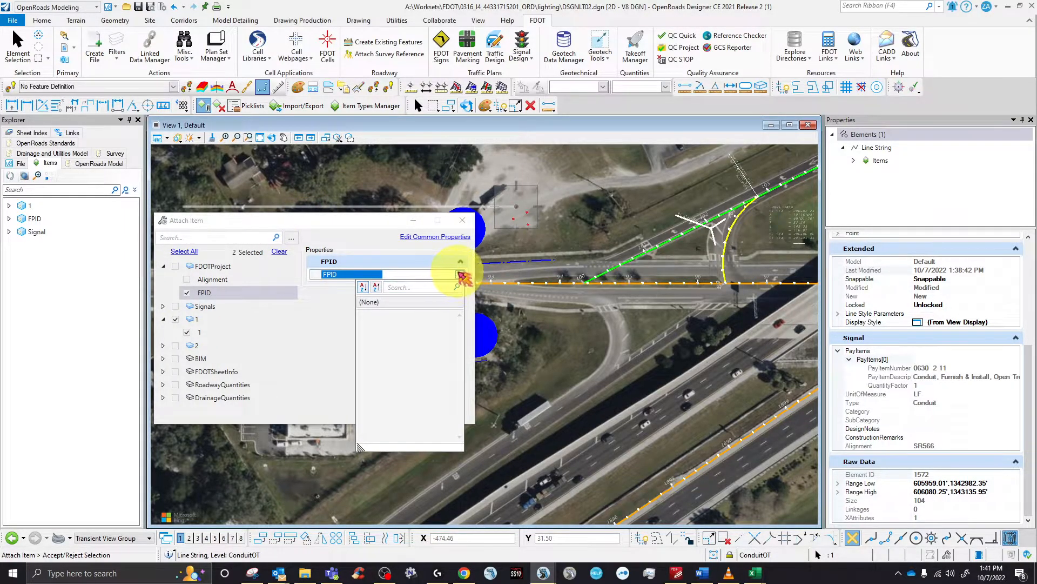
{"action": "left_click", "coordinate": [460, 275]}
{"action": "left_click", "coordinate": [462, 220]}
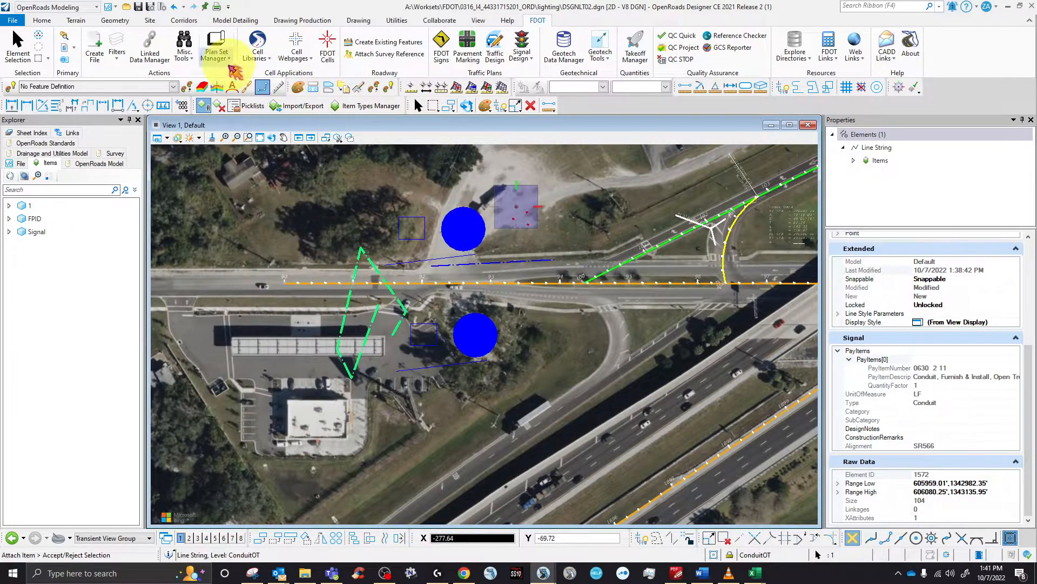
- Try Asset Manager on the conduit, then close it and reselect the conduit line string
{"action": "left_click", "coordinate": [395, 23]}
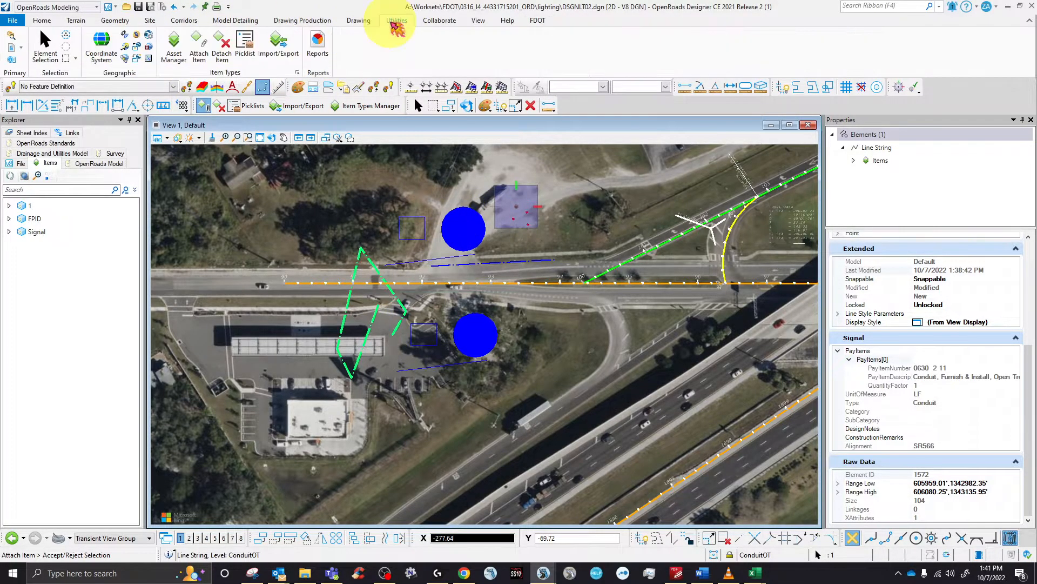
{"action": "left_click", "coordinate": [173, 42]}
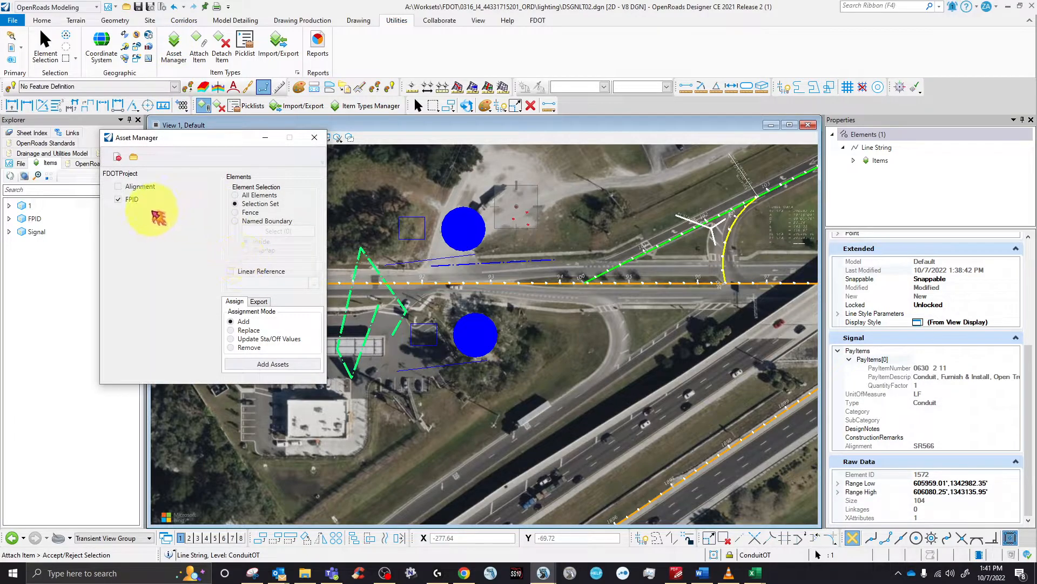
{"action": "left_click", "coordinate": [345, 315]}
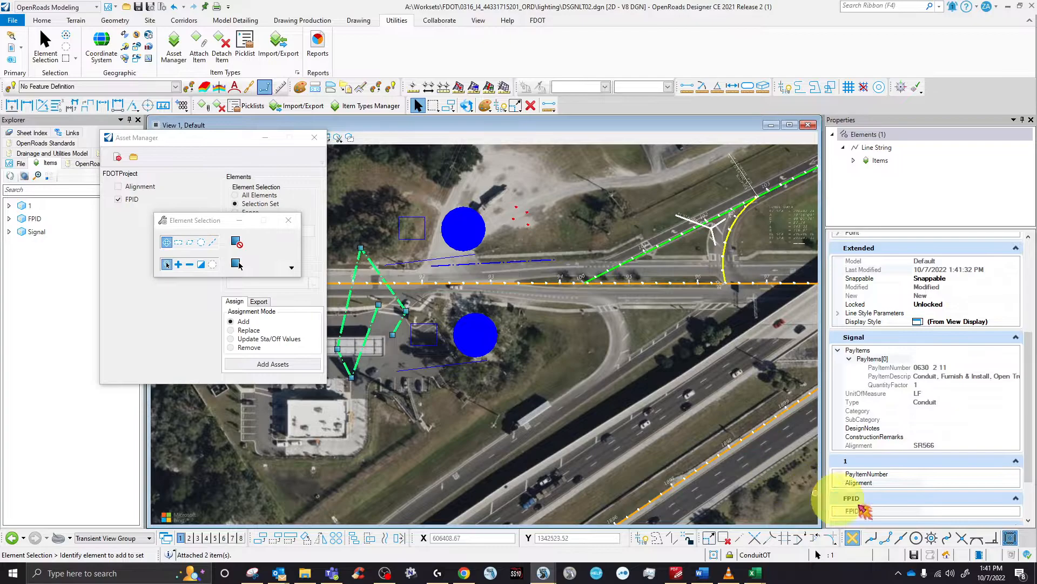
{"action": "left_click", "coordinate": [1013, 509]}
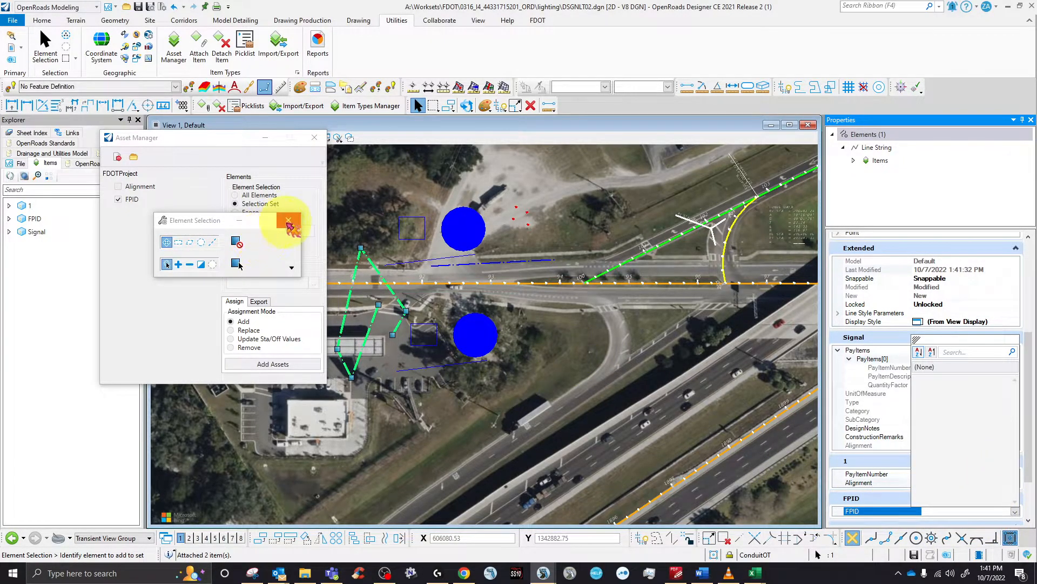
{"action": "left_click_drag", "start_coordinate": [201, 222], "coordinate": [475, 173]}
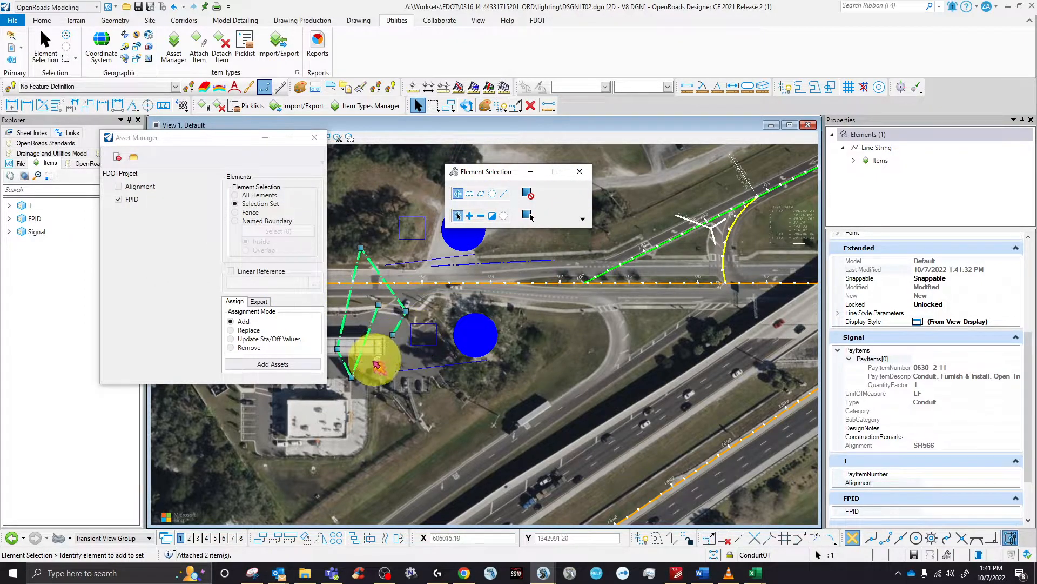
{"action": "left_click", "coordinate": [314, 138]}
{"action": "left_click", "coordinate": [322, 226]}
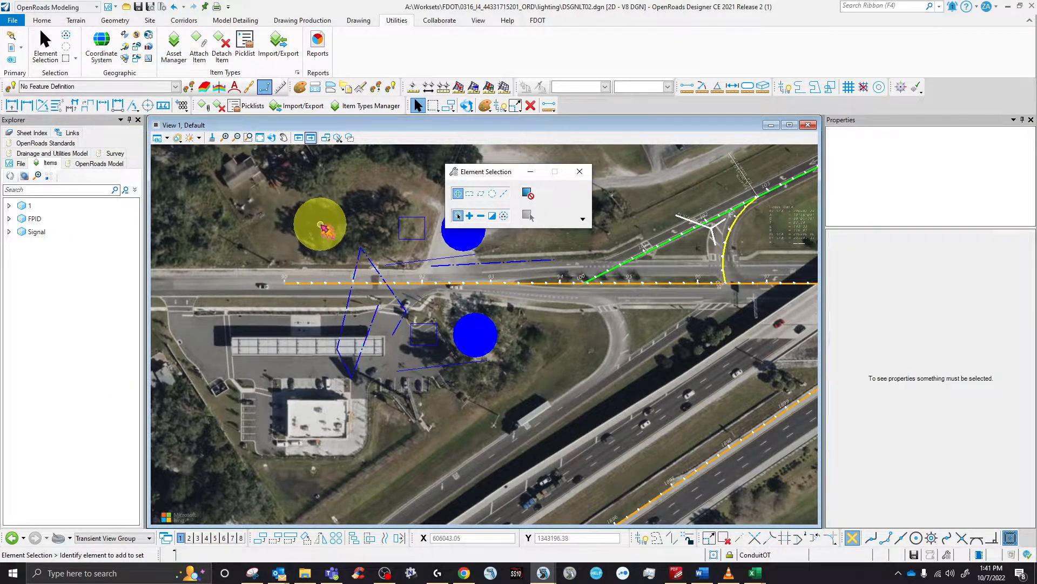
{"action": "left_click", "coordinate": [357, 256]}
- Load FDOTProject.xlsx in Asset Manager and add the FPID asset to the conduit
{"action": "left_click", "coordinate": [174, 46]}
{"action": "left_click", "coordinate": [134, 157]}
{"action": "left_click", "coordinate": [292, 236]}
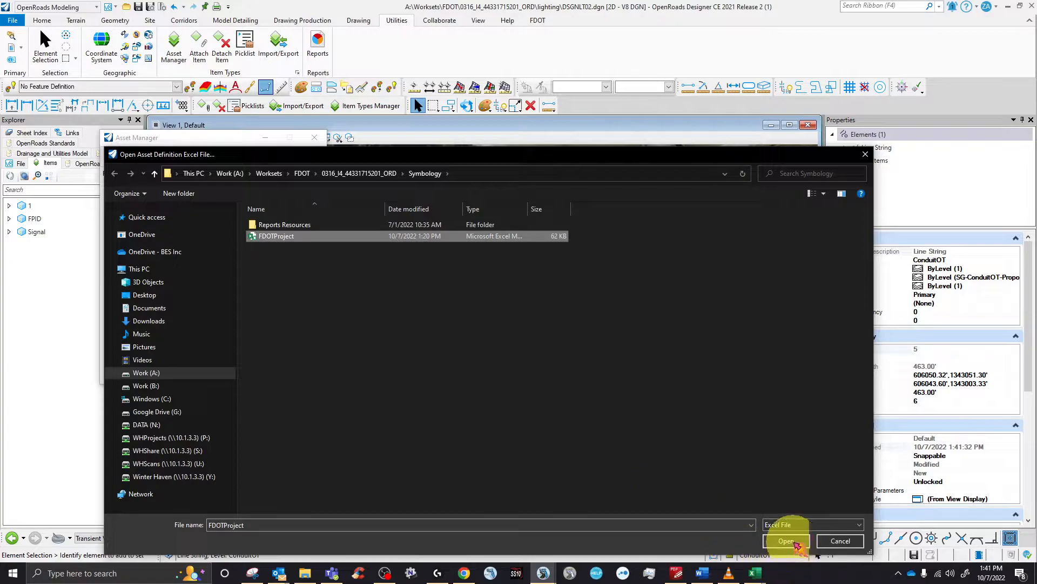
{"action": "left_click", "coordinate": [786, 541]}
{"action": "left_click", "coordinate": [132, 199]}
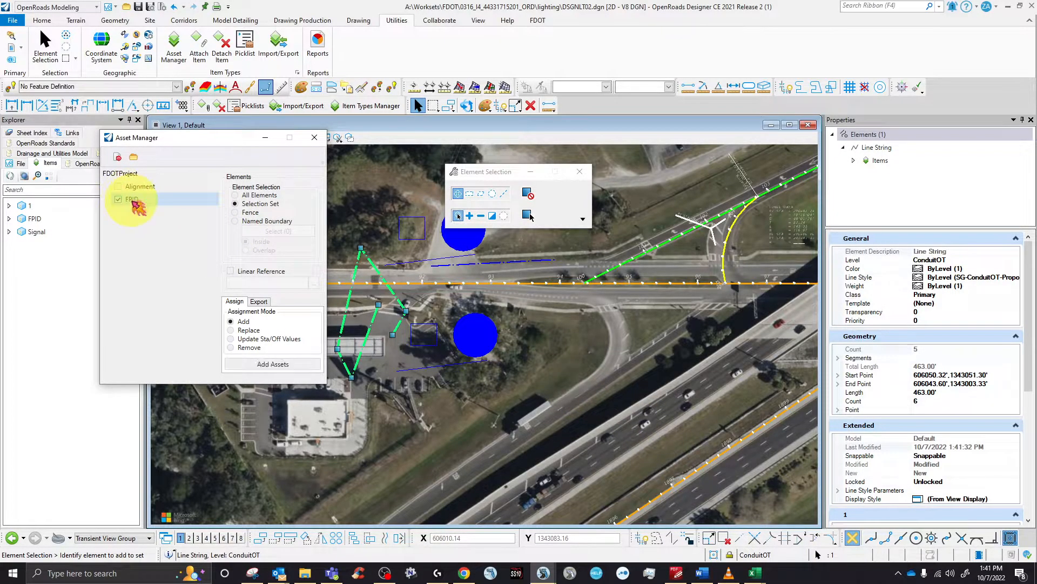
{"action": "left_click", "coordinate": [272, 365]}
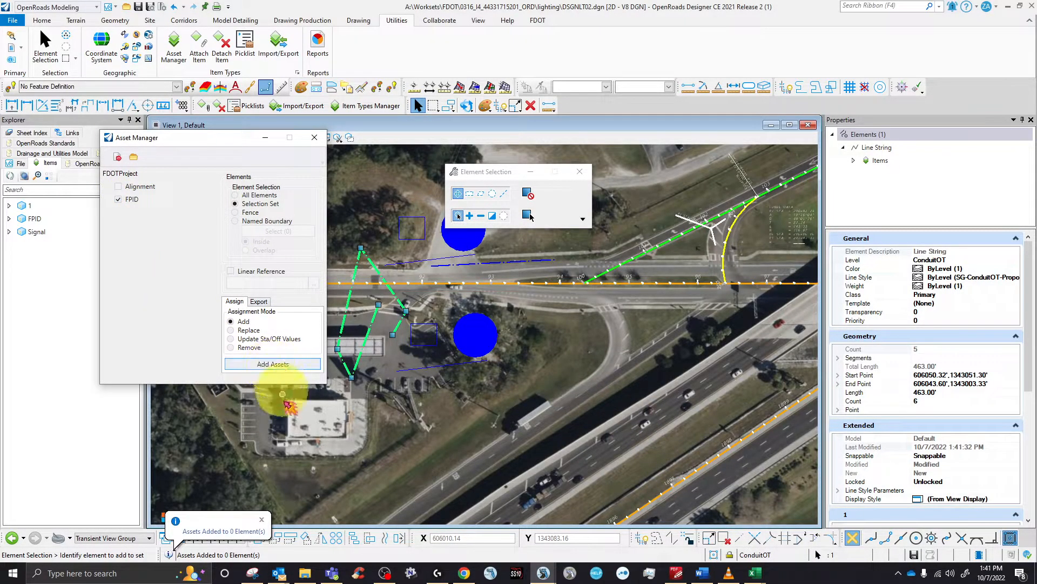
{"action": "scroll", "coordinate": [919, 463], "scroll_direction": "down", "scroll_amount": 3}
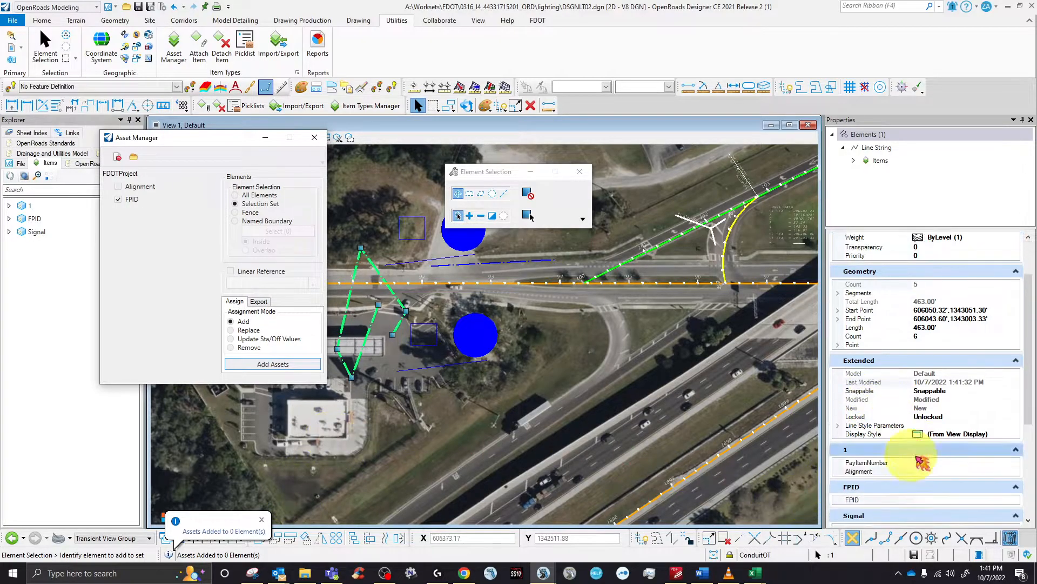
{"action": "left_click", "coordinate": [989, 483]}
{"action": "left_click", "coordinate": [1016, 483]}
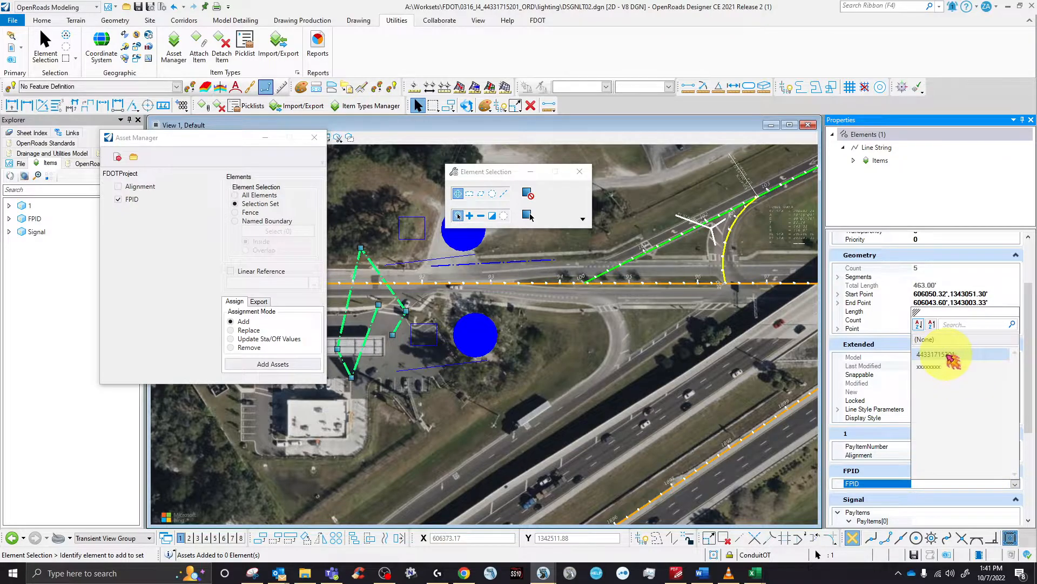
{"action": "left_click", "coordinate": [948, 355]}
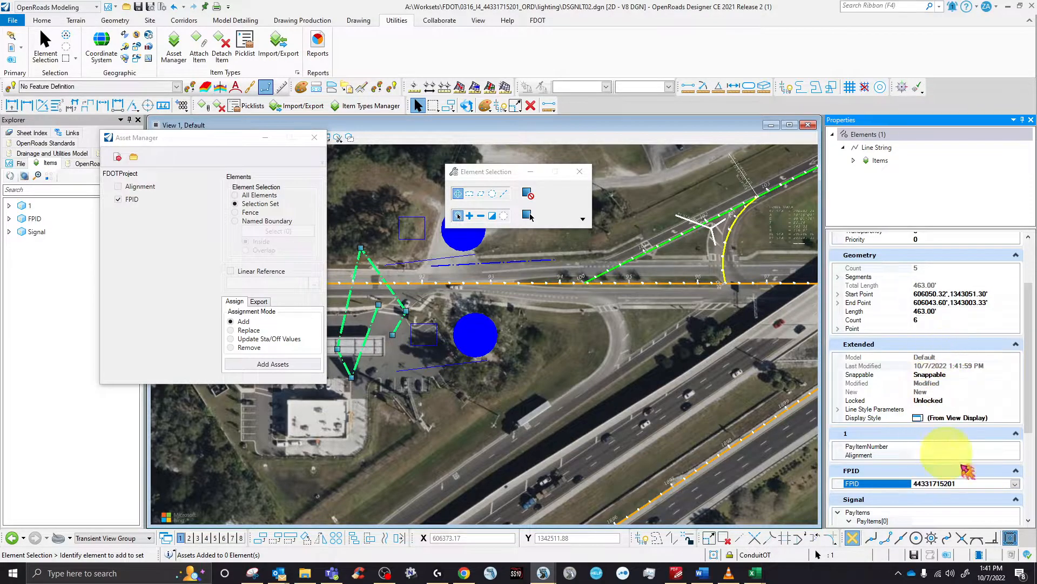
{"action": "left_click", "coordinate": [312, 139]}
{"action": "left_click", "coordinate": [352, 261]}
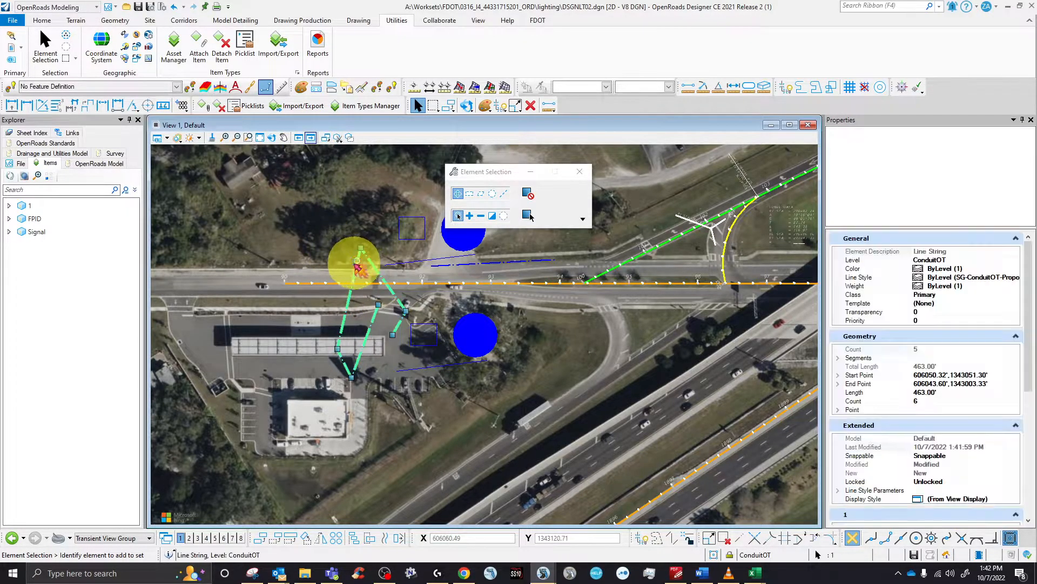
{"action": "scroll", "coordinate": [972, 428], "scroll_direction": "down", "scroll_amount": 3}
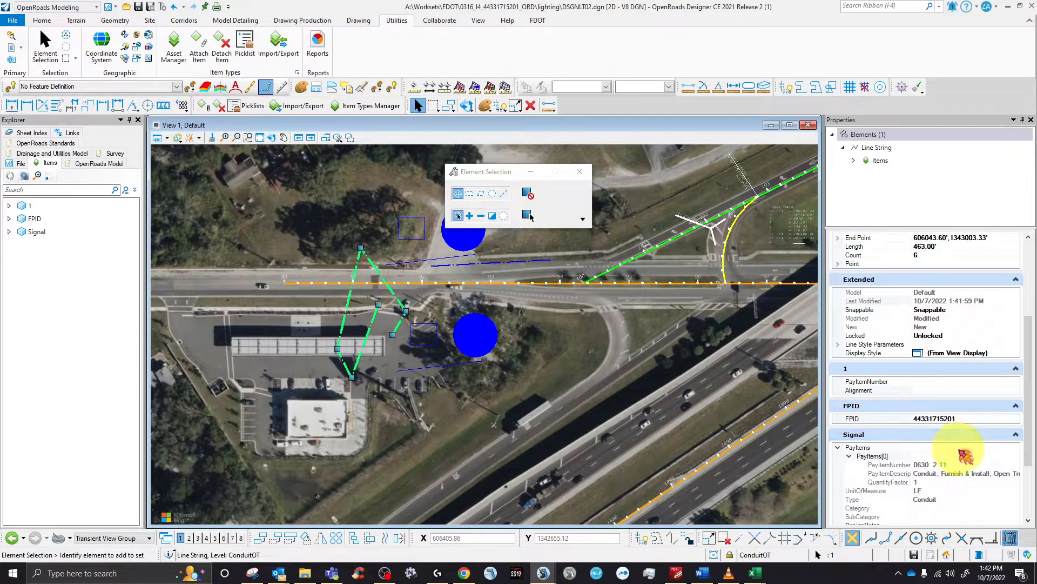
{"action": "scroll", "coordinate": [968, 463], "scroll_direction": "down", "scroll_amount": 4}
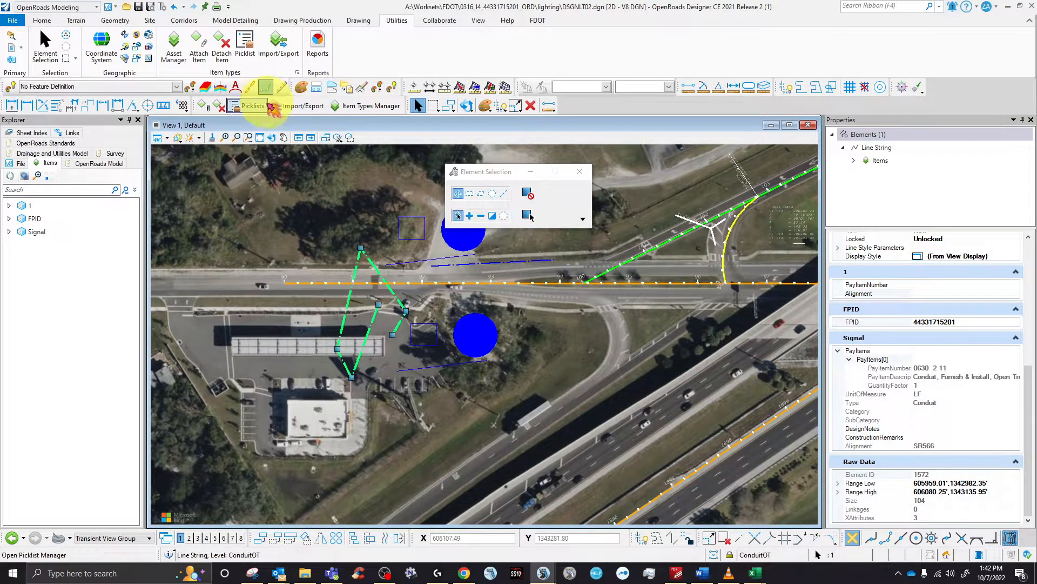
- Detach item type 1 from conduit line string 1572
{"action": "left_click", "coordinate": [219, 105]}
{"action": "left_click", "coordinate": [527, 198]}
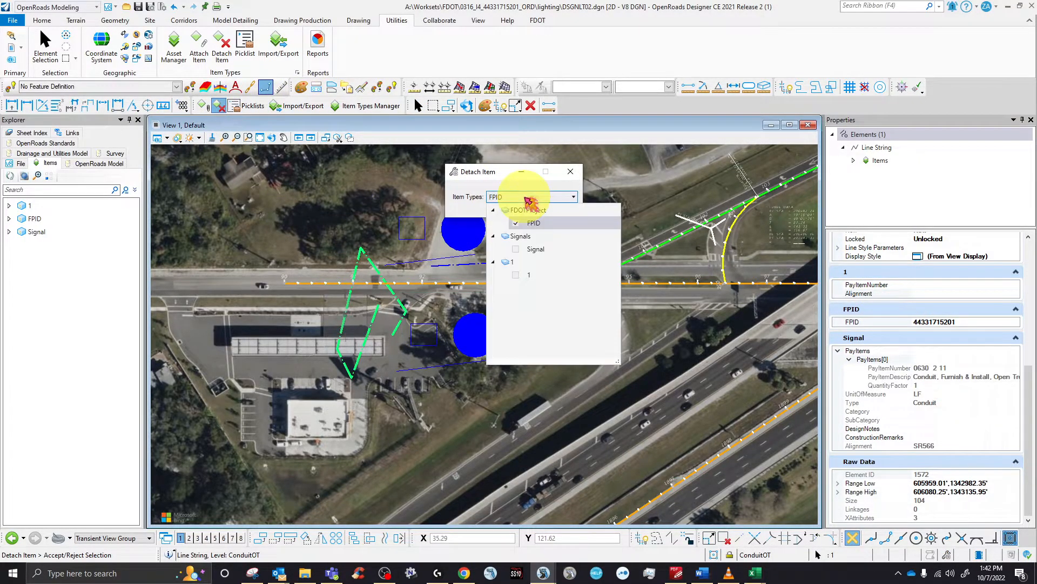
{"action": "left_click", "coordinate": [516, 274]}
{"action": "left_click", "coordinate": [475, 172]}
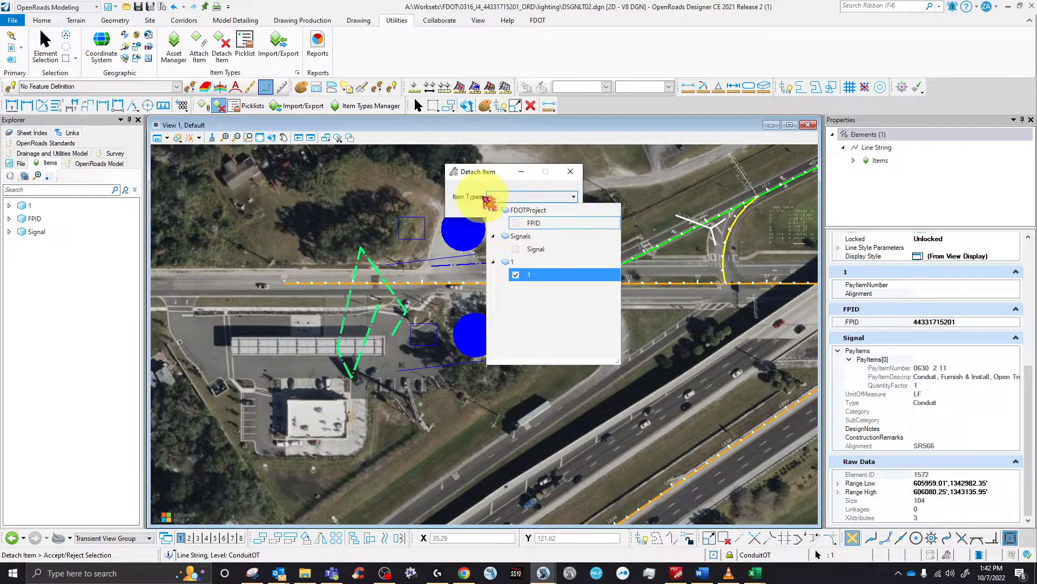
{"action": "left_click", "coordinate": [357, 259]}
{"action": "left_click", "coordinate": [525, 412]}
{"action": "left_click", "coordinate": [366, 332]}
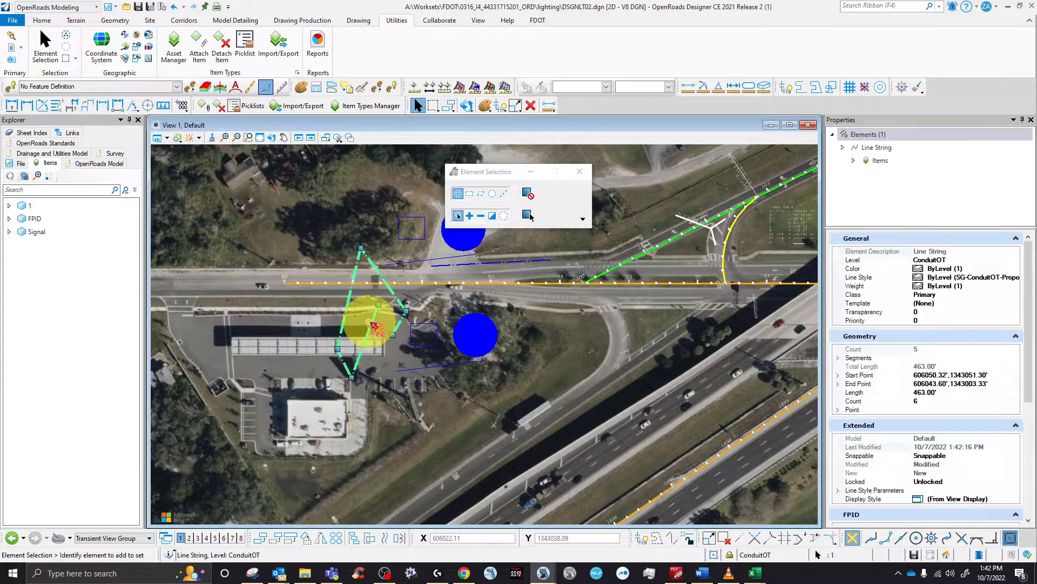
{"action": "left_click", "coordinate": [538, 23]}
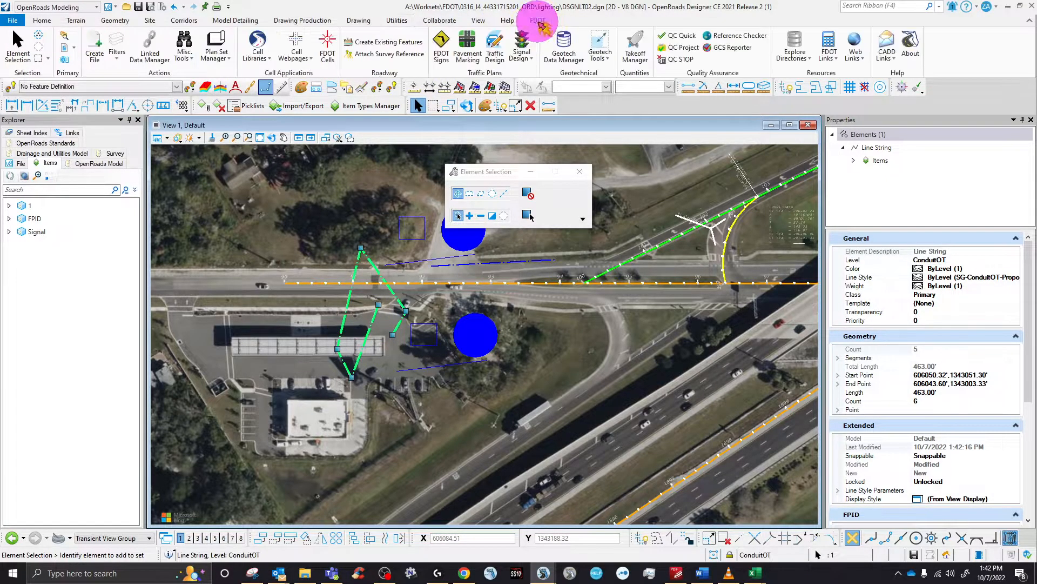
{"action": "scroll", "coordinate": [943, 369], "scroll_direction": "down", "scroll_amount": 2}
{"action": "scroll", "coordinate": [940, 367], "scroll_direction": "down", "scroll_amount": 3}
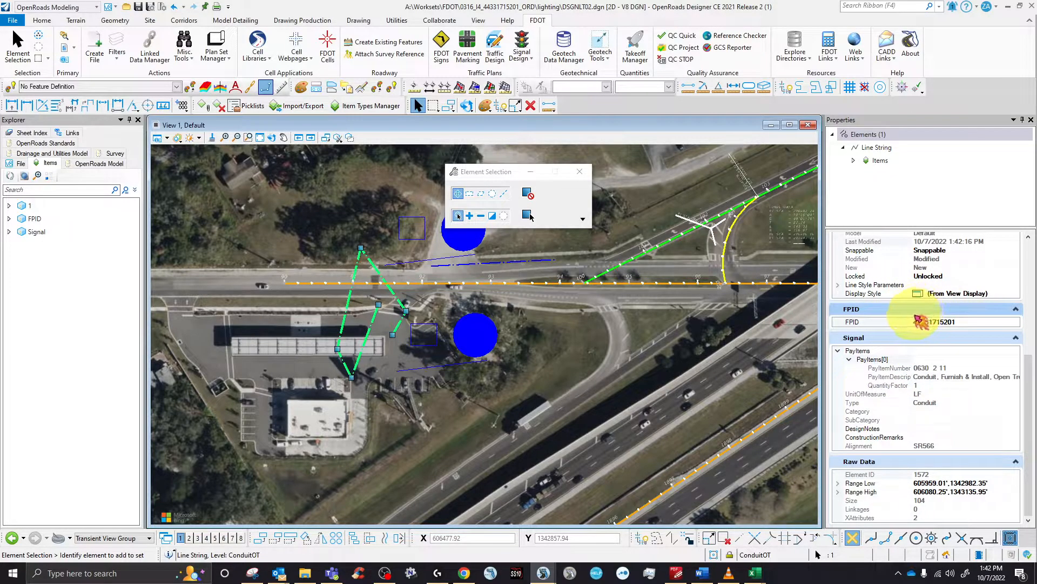
- Close the outdated signalization summary spreadsheet from the taskbar
{"action": "mouse_move", "coordinate": [756, 572]}
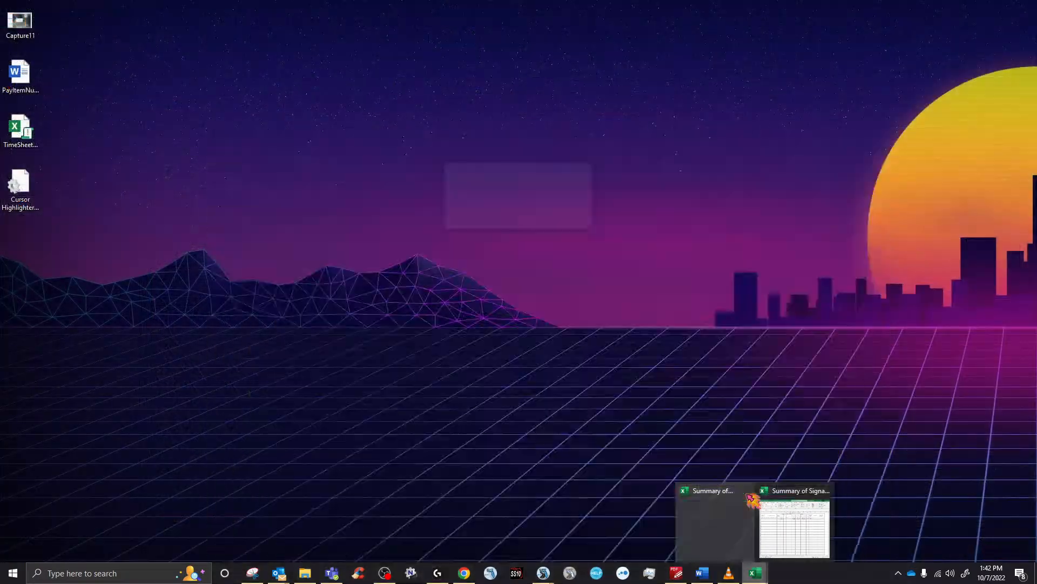
{"action": "left_click", "coordinate": [778, 495]}
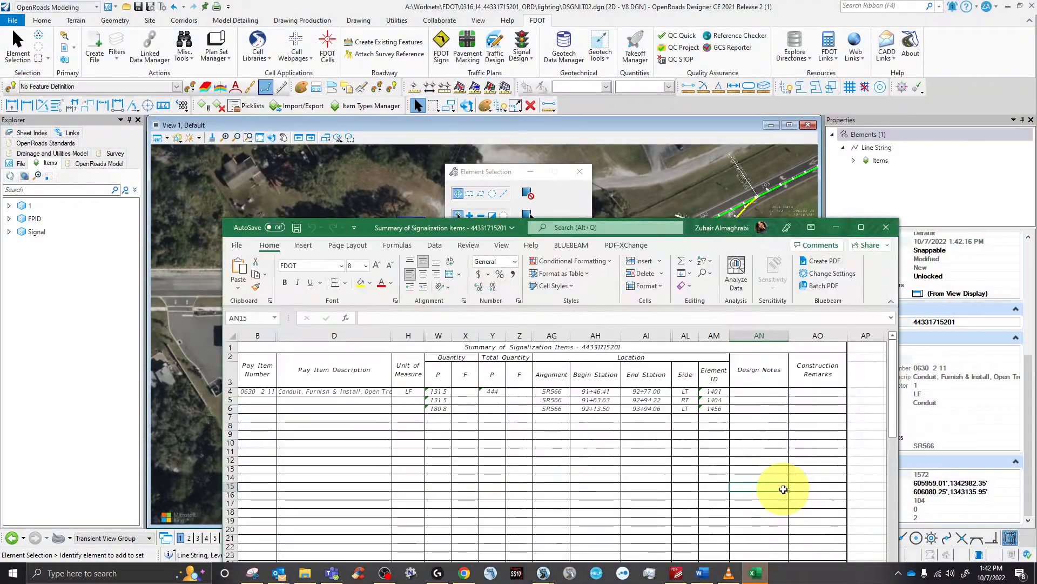
{"action": "right_click", "coordinate": [755, 573]}
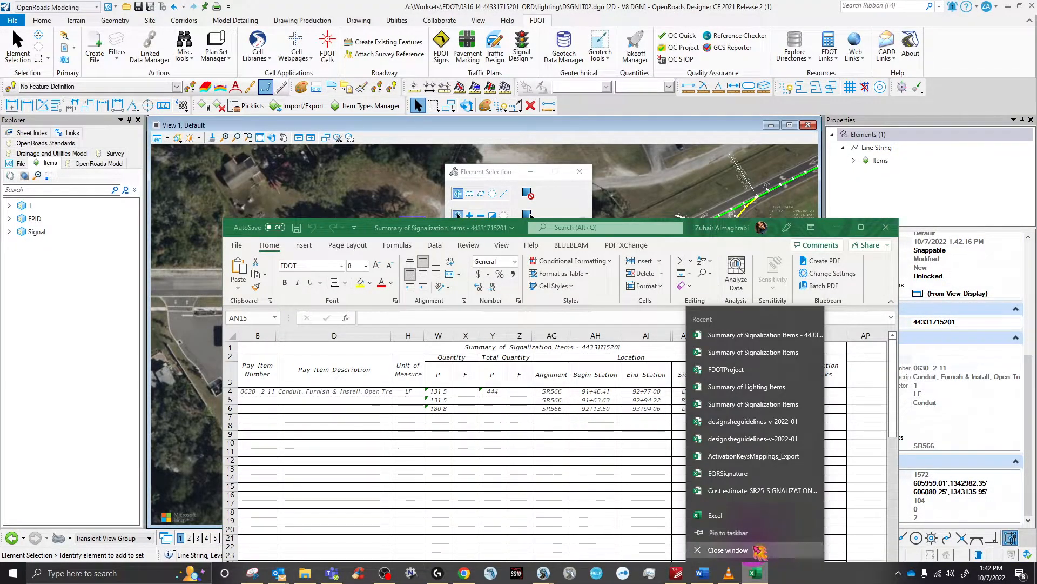
{"action": "left_click", "coordinate": [758, 548]}
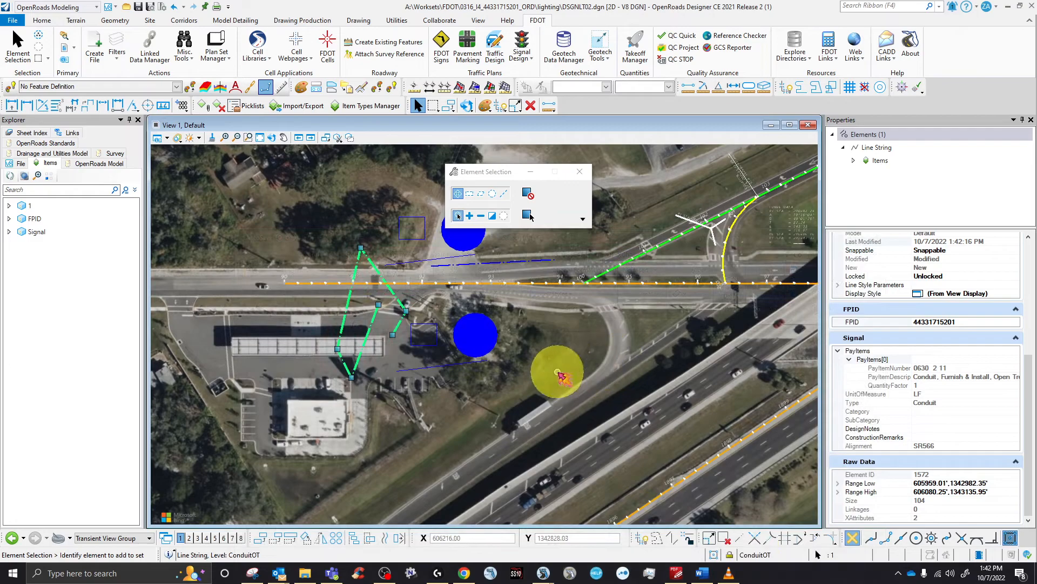
- Regenerate the Summary of Signalization Items report, replacing the existing one, and open it
{"action": "left_click", "coordinate": [561, 374]}
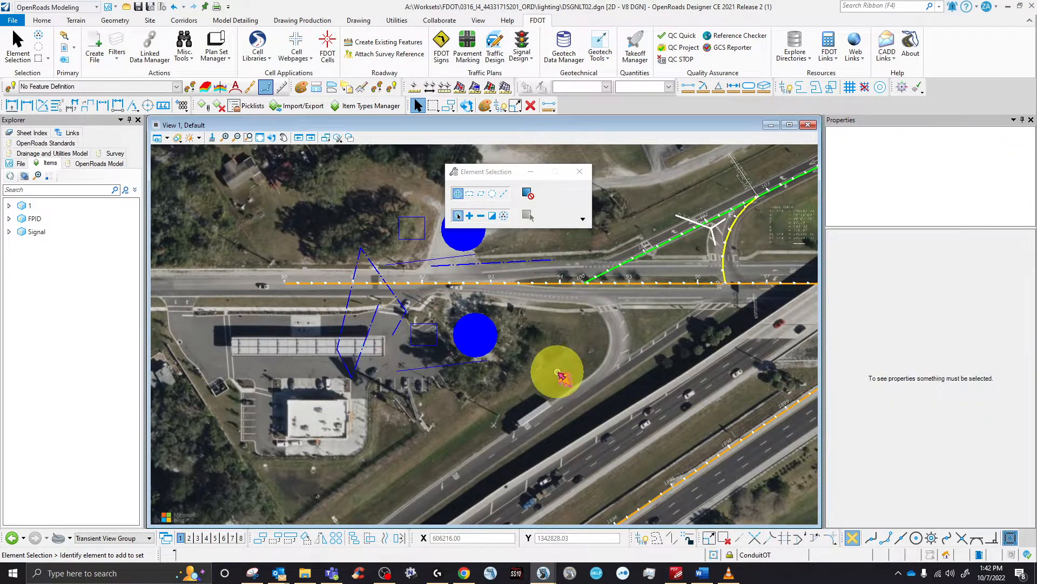
{"action": "left_click", "coordinate": [638, 48]}
{"action": "scroll", "coordinate": [475, 324], "scroll_direction": "down", "scroll_amount": 7}
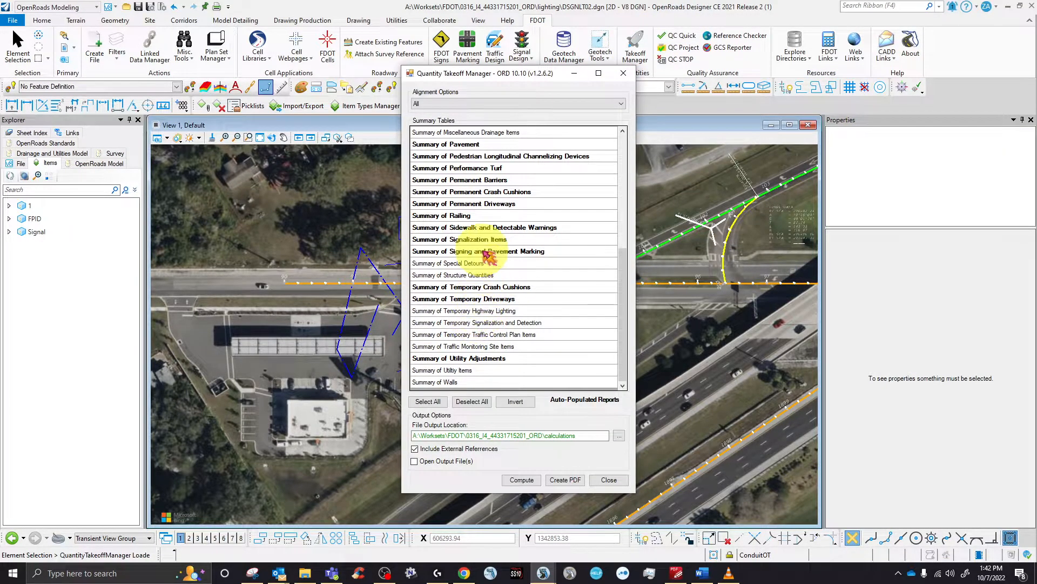
{"action": "left_click", "coordinate": [476, 239]}
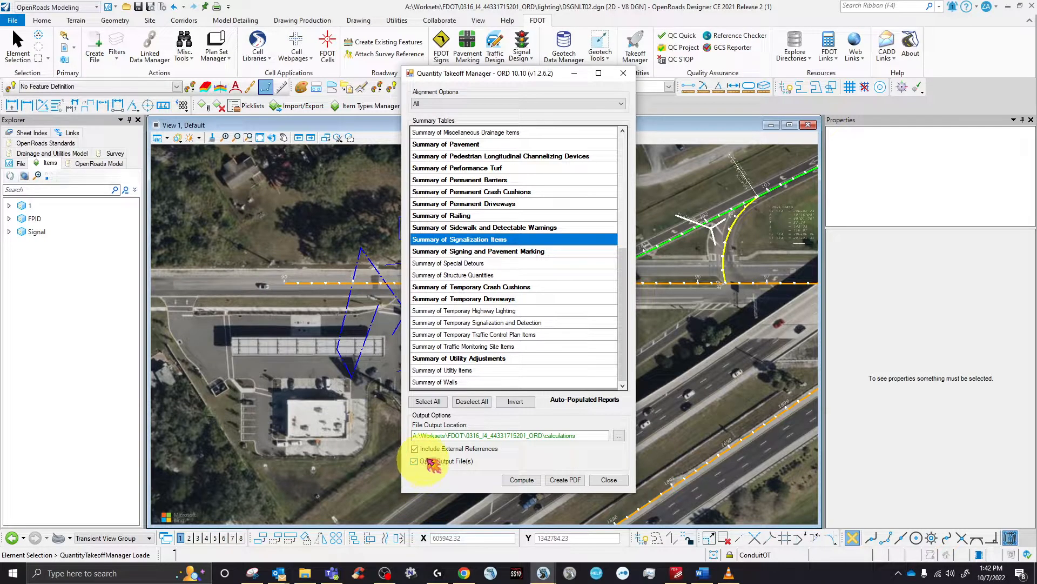
{"action": "left_click", "coordinate": [522, 480]}
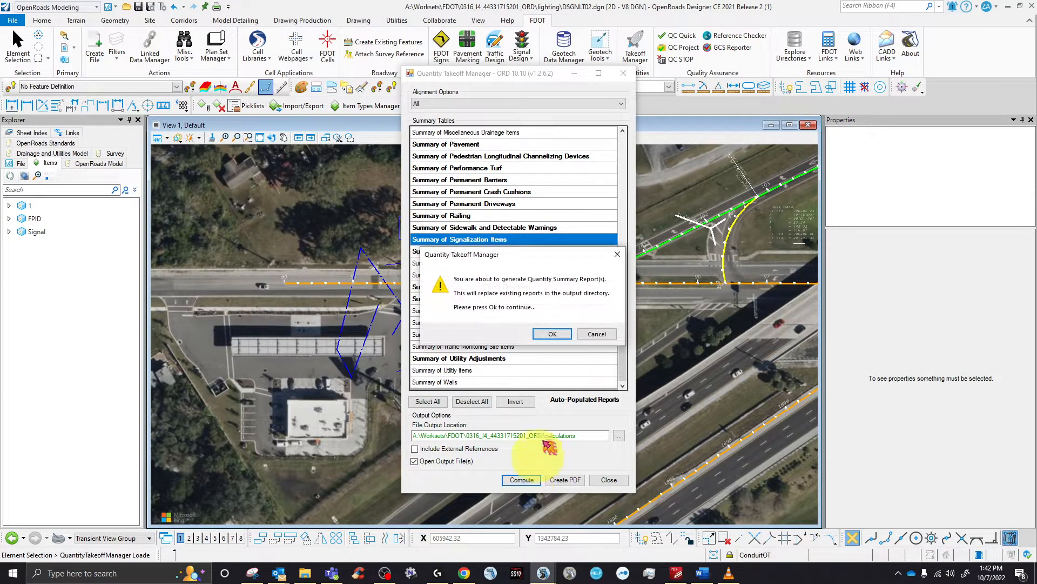
{"action": "left_click", "coordinate": [551, 334]}
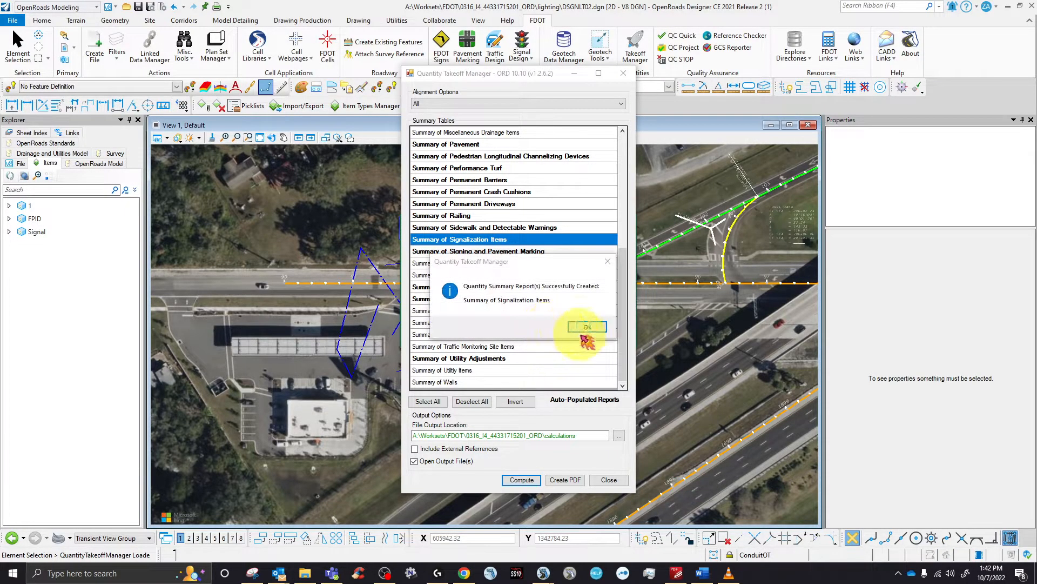
{"action": "left_click", "coordinate": [583, 331]}
{"action": "left_click", "coordinate": [392, 302]}
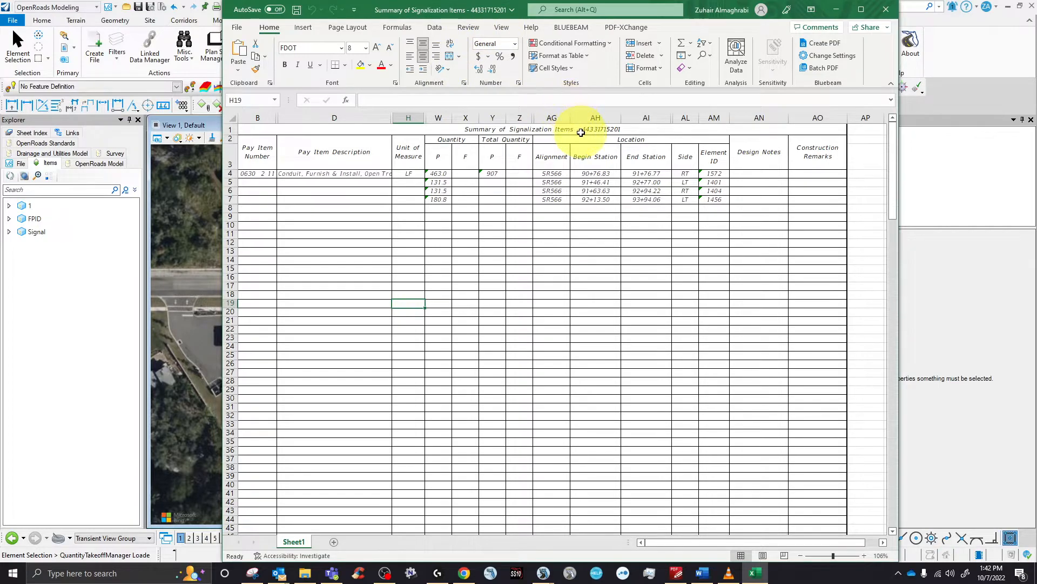
- Check element ID 1572 in cell AM4 and the totals and location rows, then close the workbook
{"action": "left_click", "coordinate": [720, 174]}
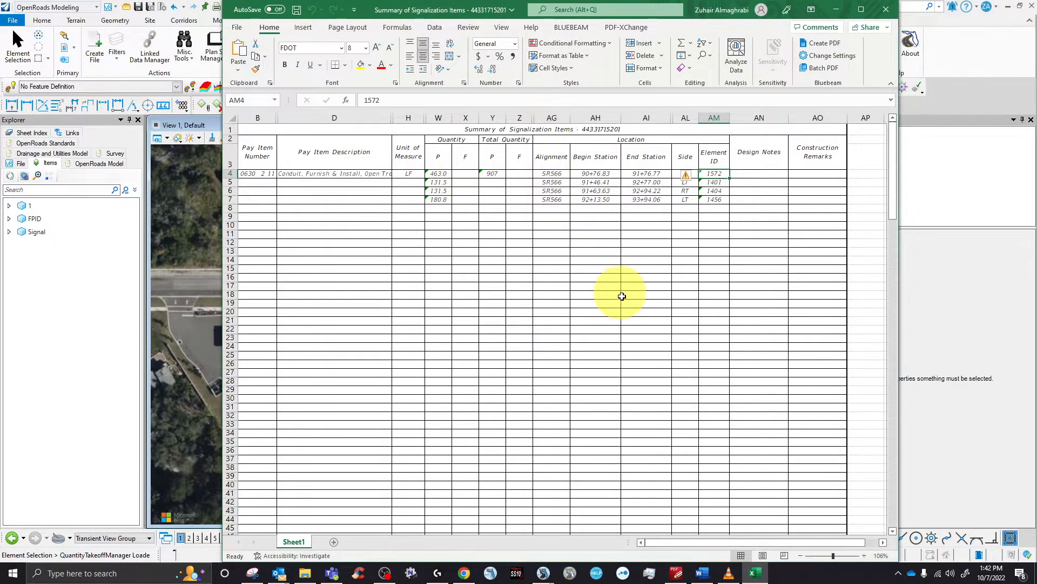
{"action": "left_click_drag", "start_coordinate": [746, 229], "coordinate": [501, 174]}
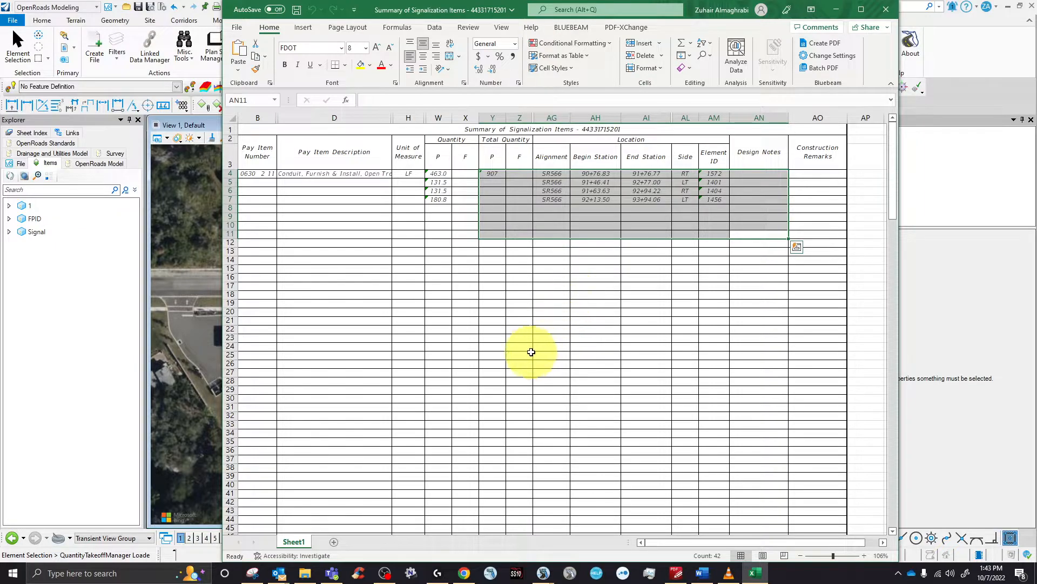
{"action": "left_click", "coordinate": [536, 349]}
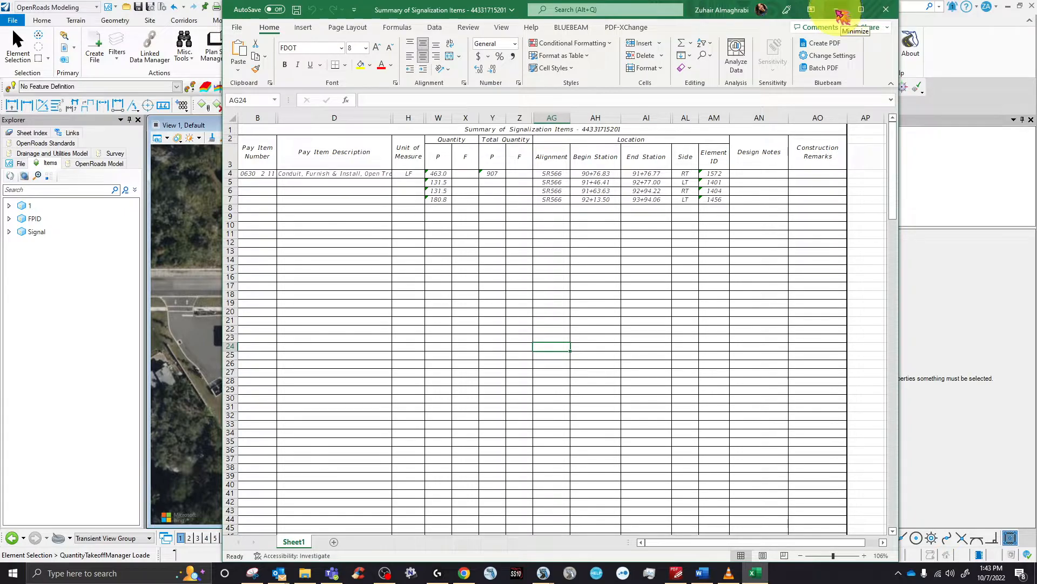
{"action": "left_click", "coordinate": [888, 9]}
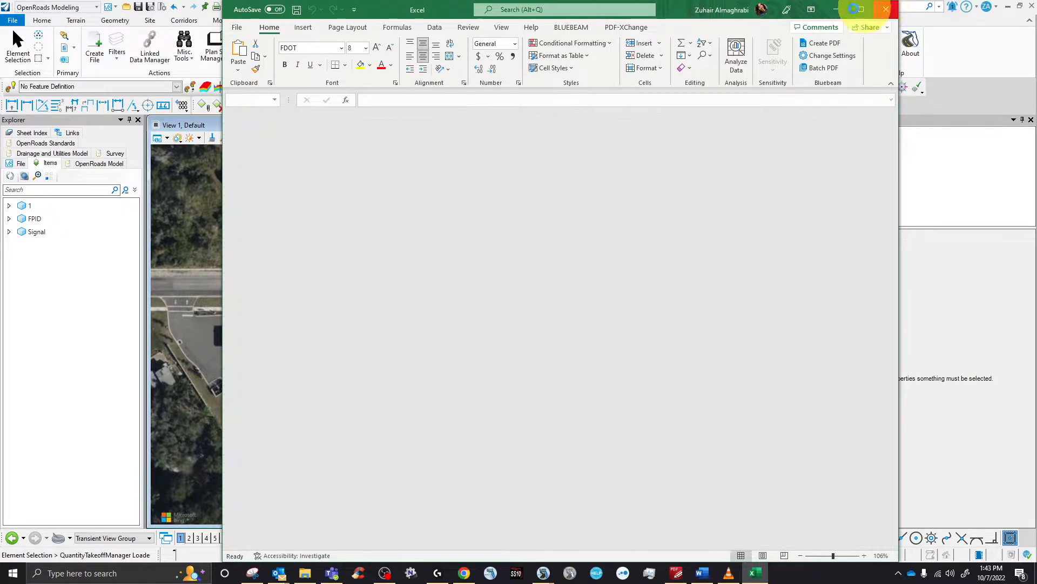
{"action": "left_click", "coordinate": [586, 327]}
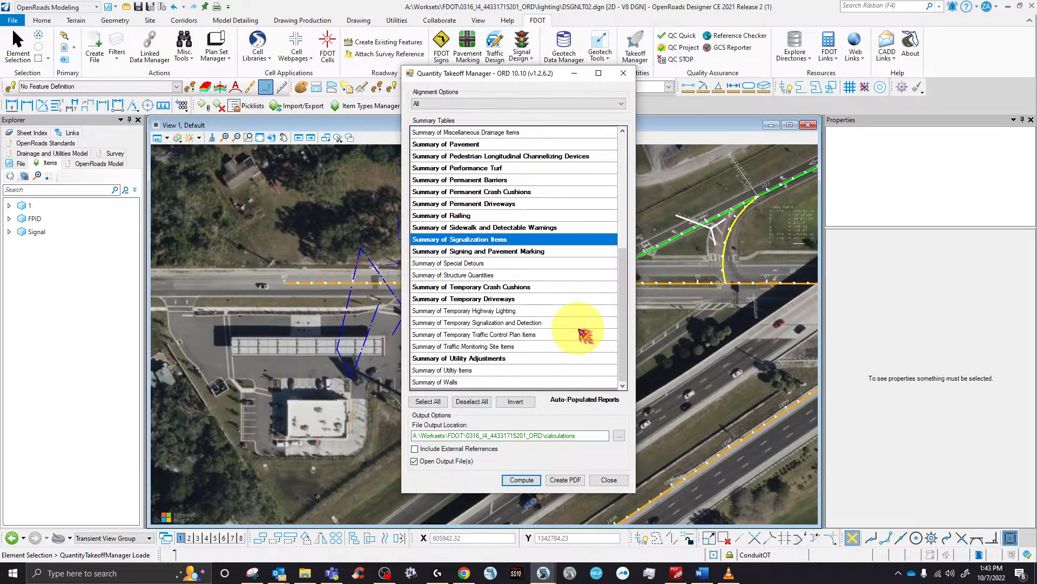
- Close the takeoff tables, inspect a pull box's attributes, and select all four PullBoxT cells
{"action": "left_click", "coordinate": [624, 74]}
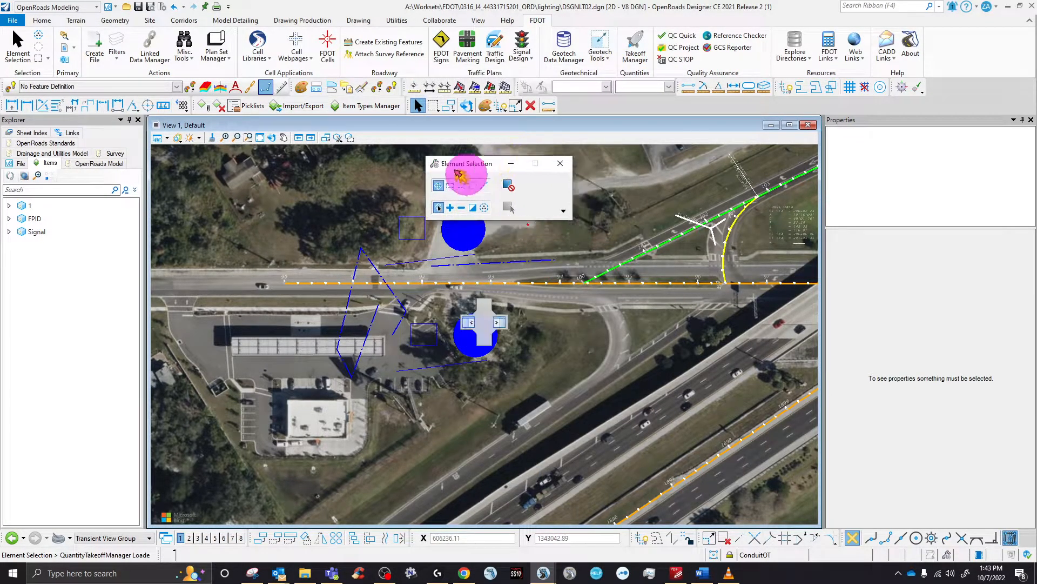
{"action": "scroll", "coordinate": [517, 203], "scroll_direction": "up", "scroll_amount": 2}
{"action": "left_click_drag", "start_coordinate": [482, 190], "coordinate": [603, 314]}
{"action": "scroll", "coordinate": [550, 239], "scroll_direction": "up", "scroll_amount": 2}
{"action": "left_click", "coordinate": [549, 213]}
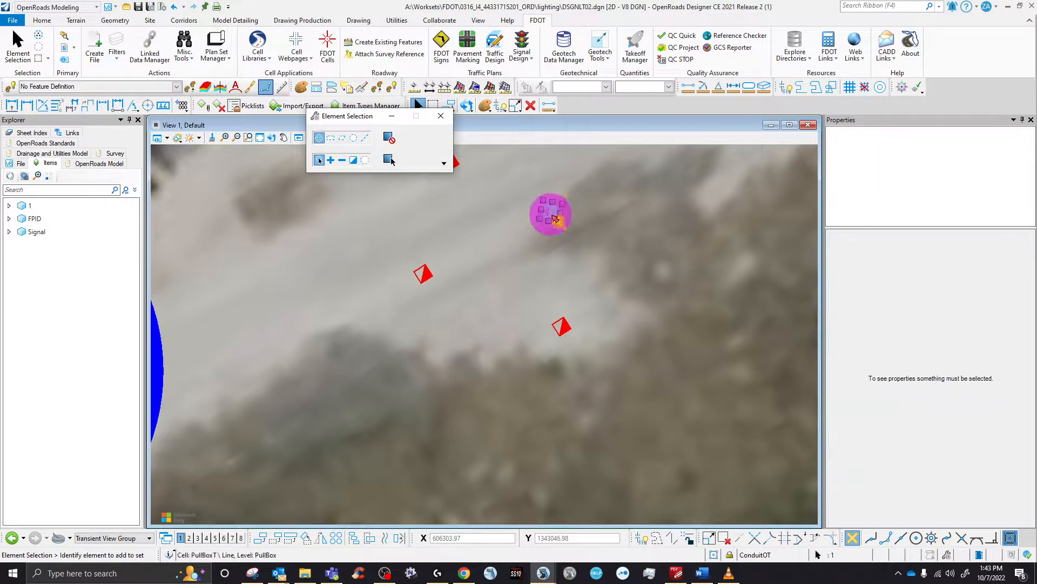
{"action": "scroll", "coordinate": [915, 446], "scroll_direction": "down", "scroll_amount": 4}
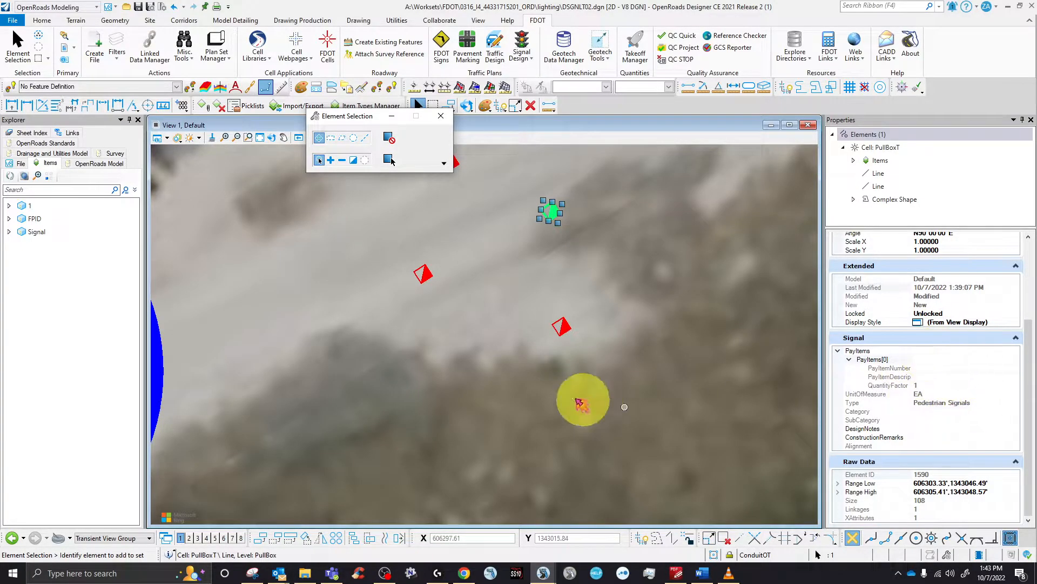
{"action": "left_click", "coordinate": [595, 389]}
{"action": "scroll", "coordinate": [596, 393], "scroll_direction": "down", "scroll_amount": 3}
{"action": "left_click_drag", "start_coordinate": [629, 400], "coordinate": [527, 295]}
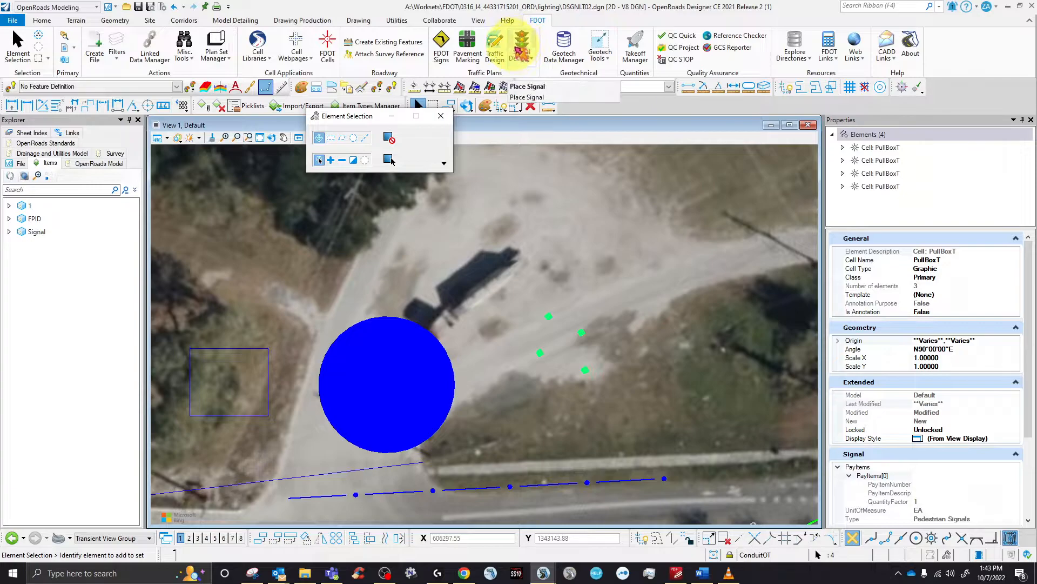
- Detach the Signal item type from the four pull boxes and reselect them
{"action": "left_click", "coordinate": [219, 106]}
{"action": "left_click", "coordinate": [383, 141]}
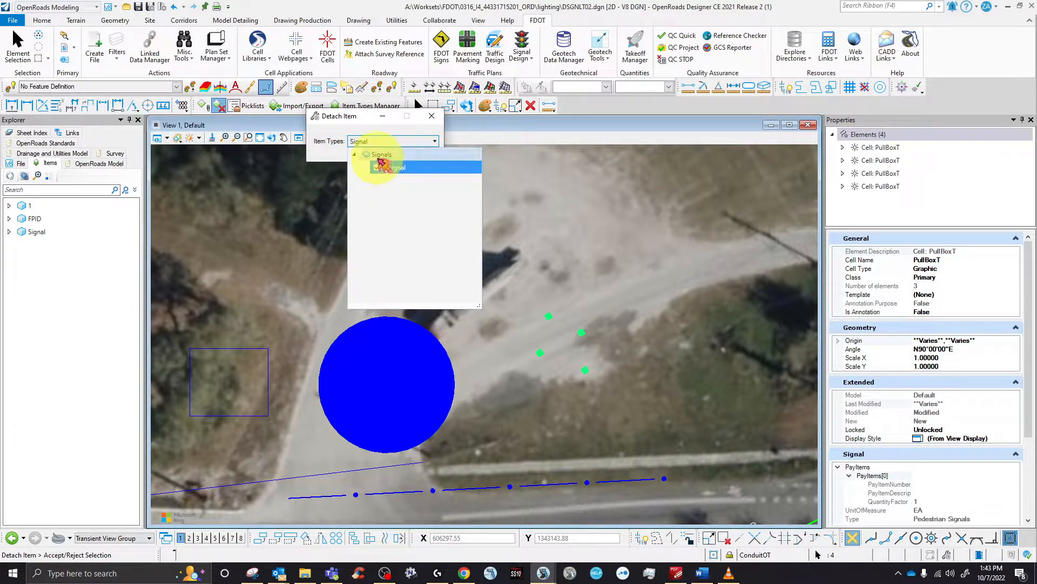
{"action": "left_click", "coordinate": [555, 332]}
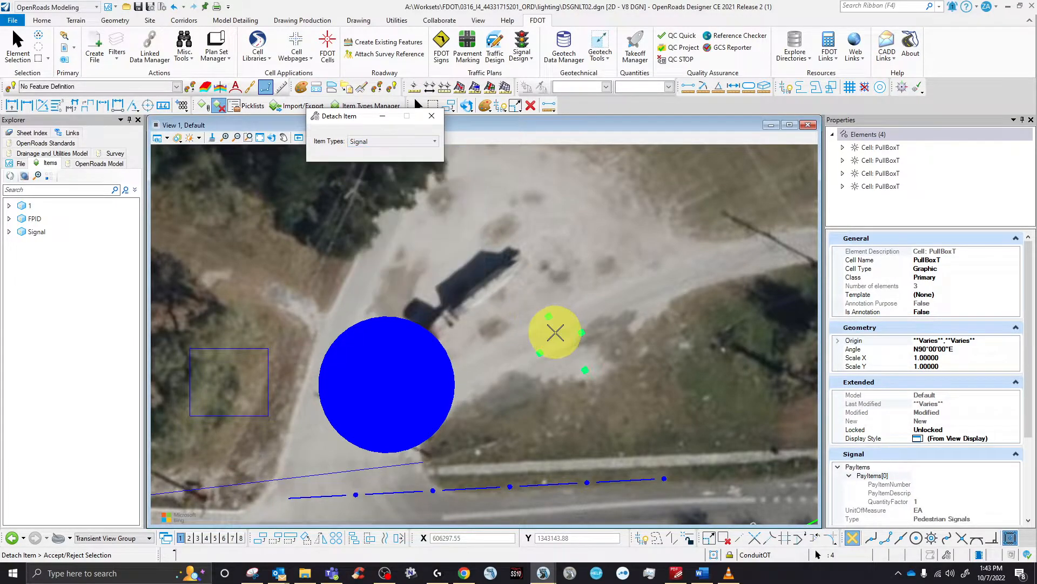
{"action": "left_click", "coordinate": [556, 332]}
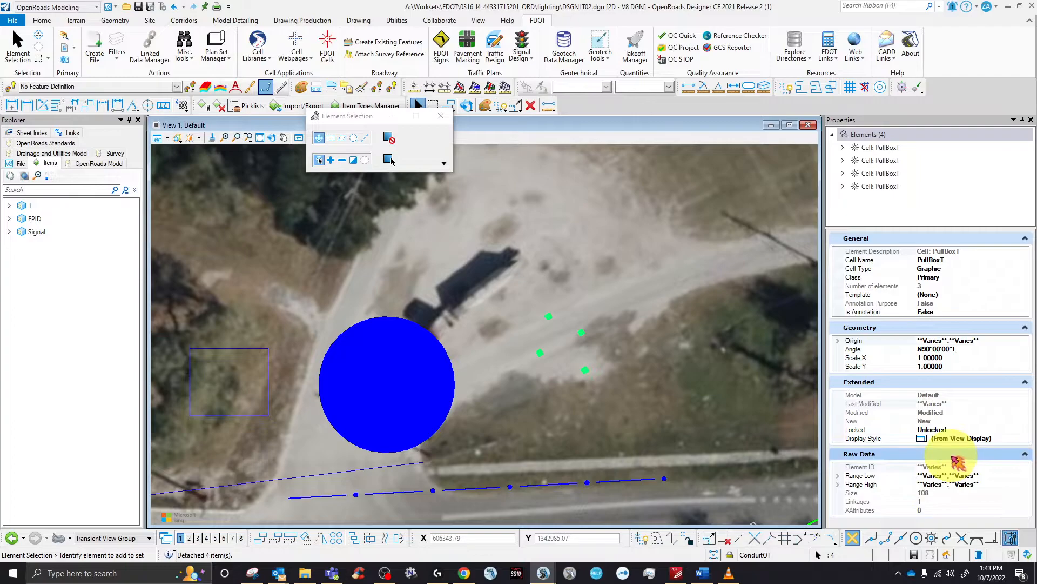
{"action": "left_click", "coordinate": [611, 319]}
{"action": "left_click_drag", "start_coordinate": [503, 270], "coordinate": [632, 404]}
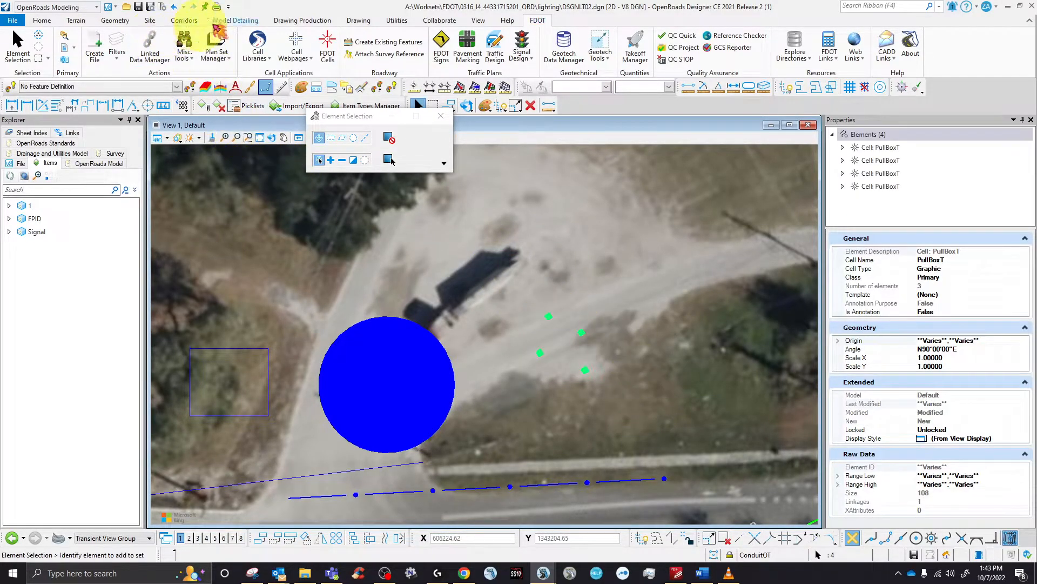
{"action": "left_click", "coordinate": [396, 21]}
{"action": "left_click", "coordinate": [174, 47]}
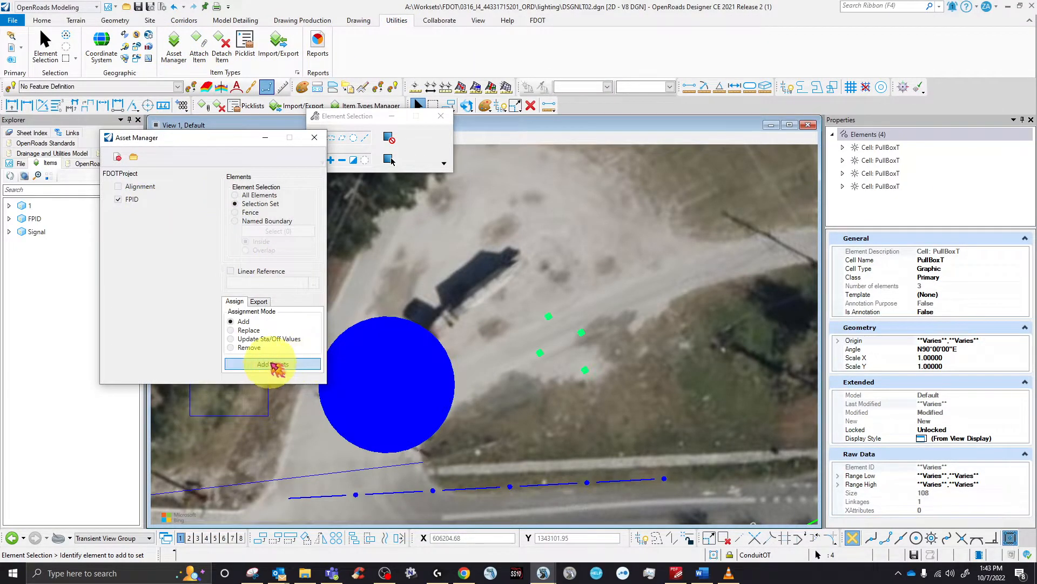
{"action": "left_click", "coordinate": [251, 369]}
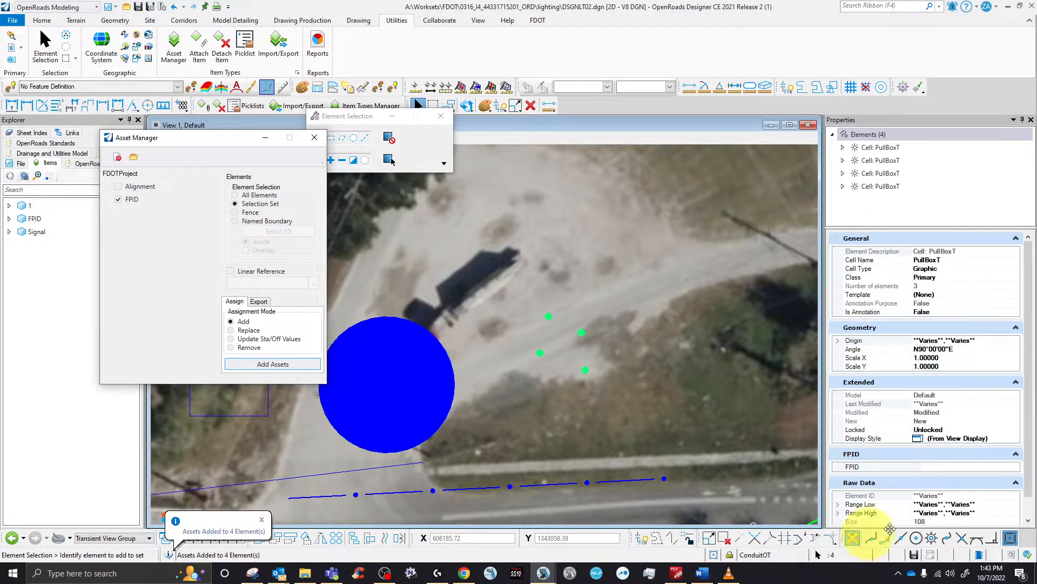
{"action": "left_click", "coordinate": [1014, 466]}
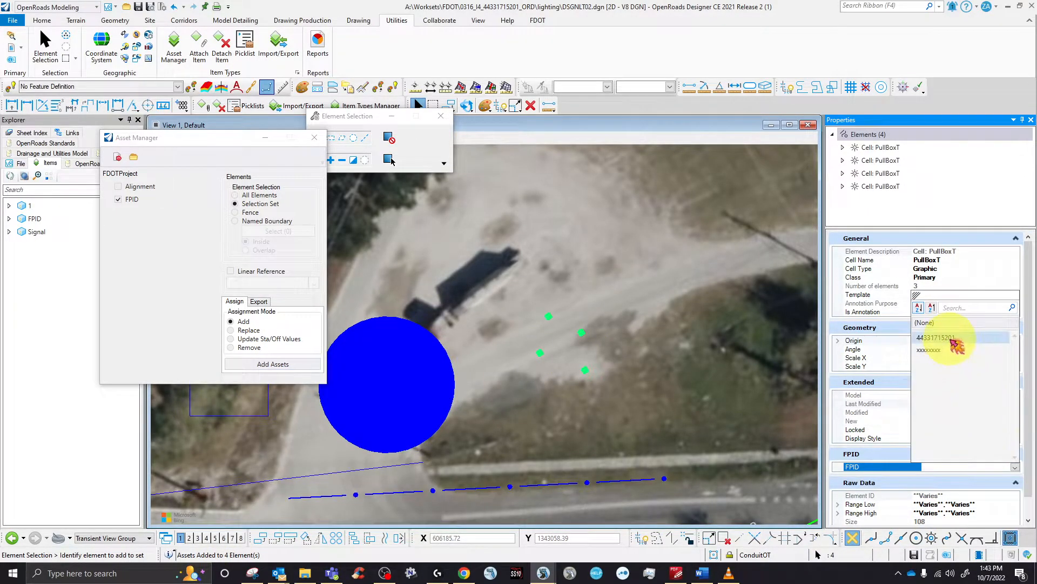
{"action": "left_click", "coordinate": [955, 341]}
{"action": "left_click", "coordinate": [615, 313]}
{"action": "left_click", "coordinate": [314, 137]}
{"action": "scroll", "coordinate": [470, 343], "scroll_direction": "down", "scroll_amount": 1}
- Select the green circles, squares and pull boxes north and south of the road
{"action": "left_click", "coordinate": [411, 366]}
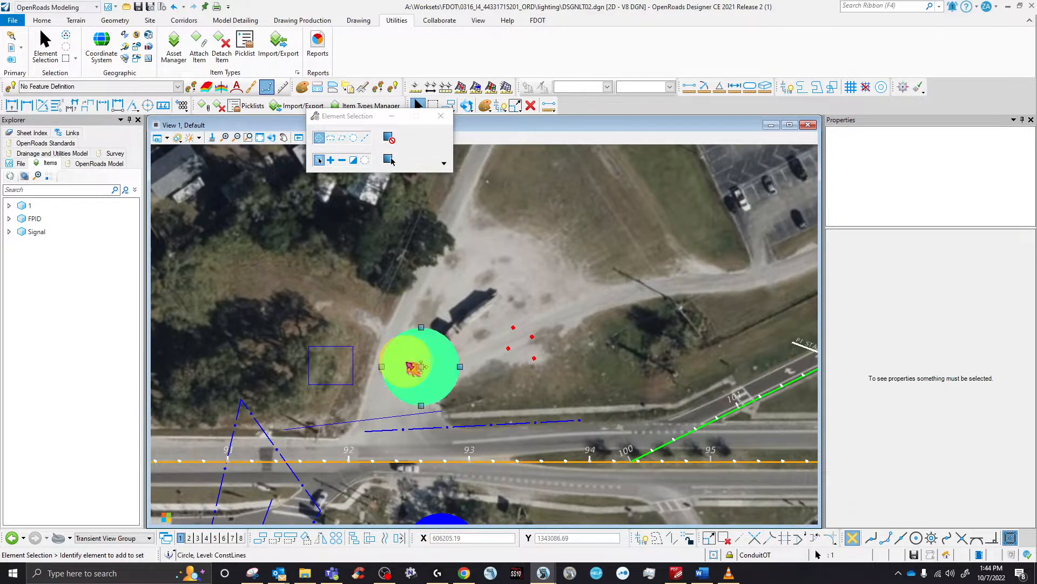
{"action": "left_click", "coordinate": [509, 353]}
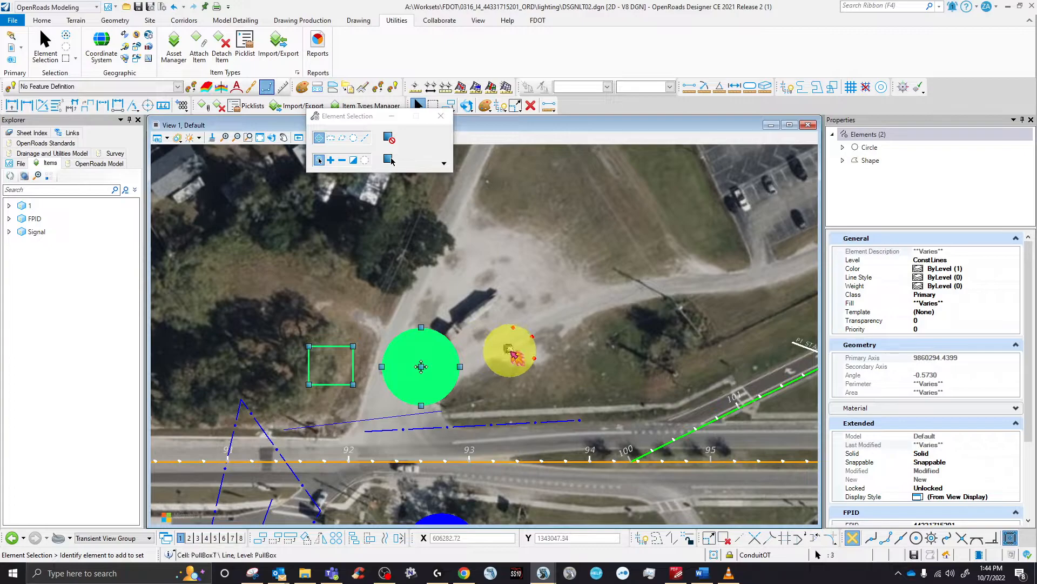
{"action": "left_click", "coordinate": [514, 355]}
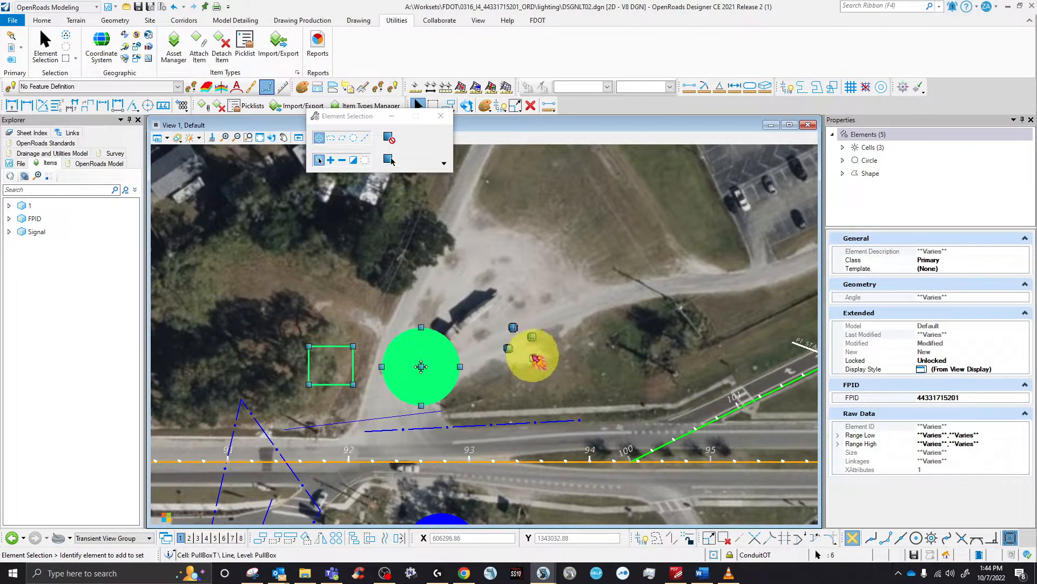
{"action": "scroll", "coordinate": [490, 292], "scroll_direction": "down", "scroll_amount": 2}
{"action": "scroll", "coordinate": [472, 430], "scroll_direction": "up", "scroll_amount": 2}
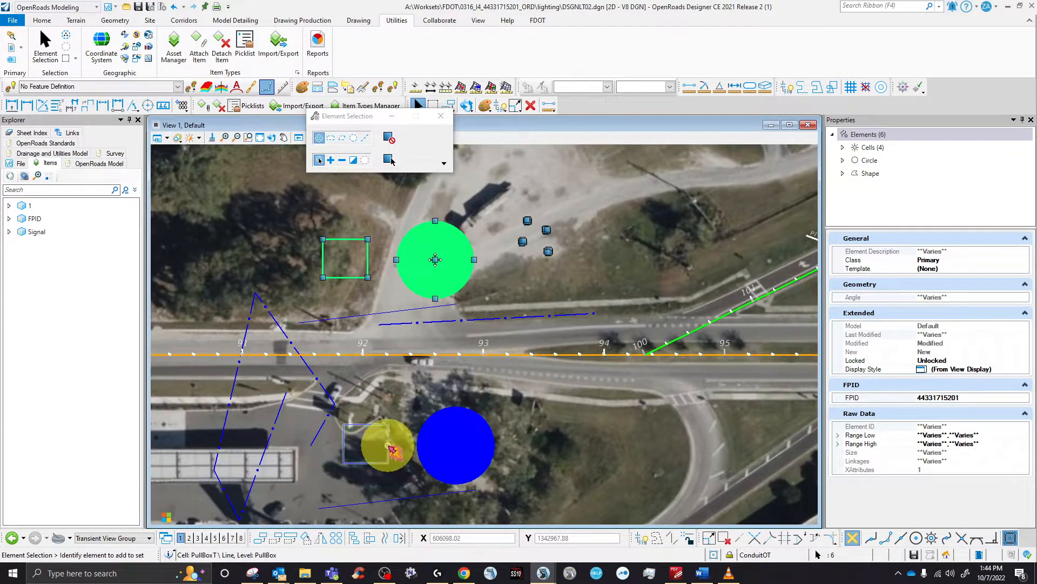
{"action": "left_click", "coordinate": [456, 444]}
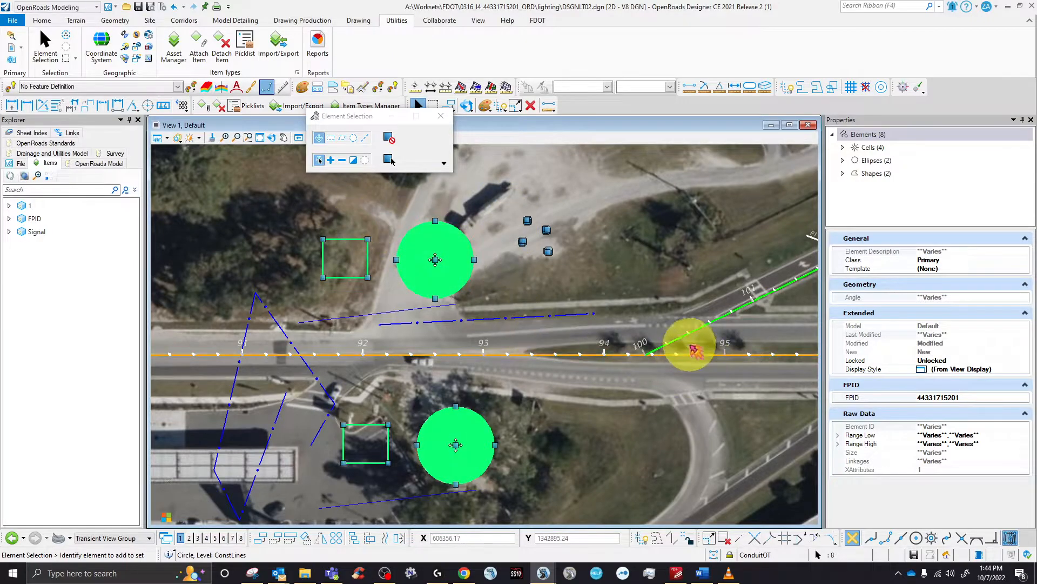
- Attach item type 2 instead of 1 to the eight selected elements
{"action": "left_click", "coordinate": [205, 107]}
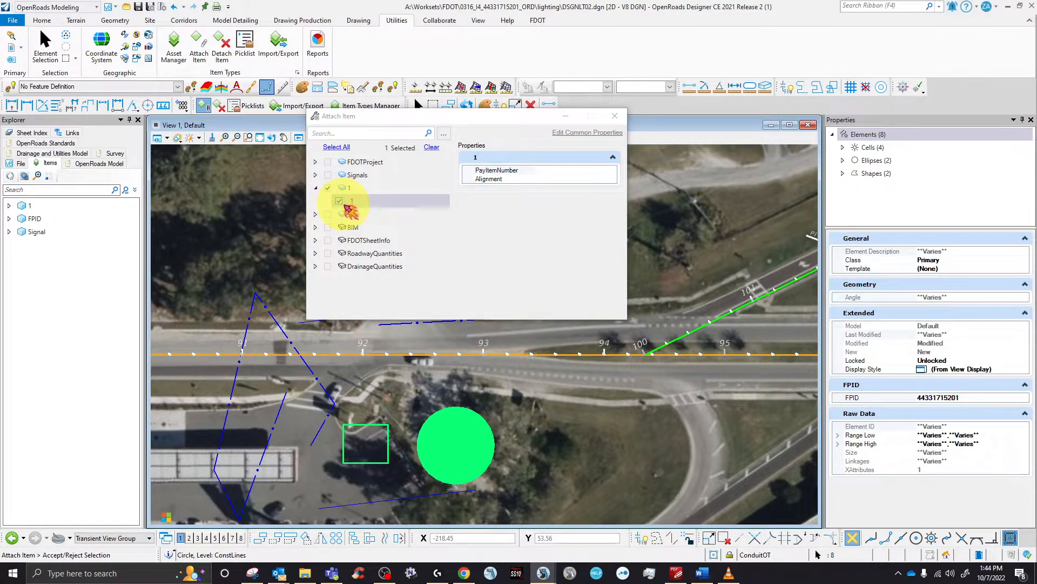
{"action": "left_click", "coordinate": [339, 201]}
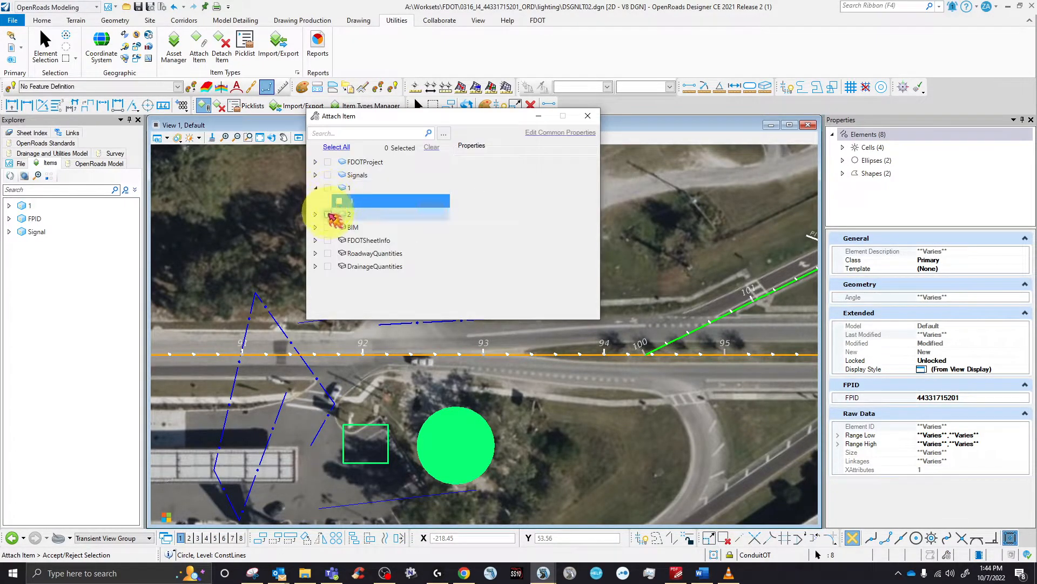
{"action": "left_click", "coordinate": [328, 214]}
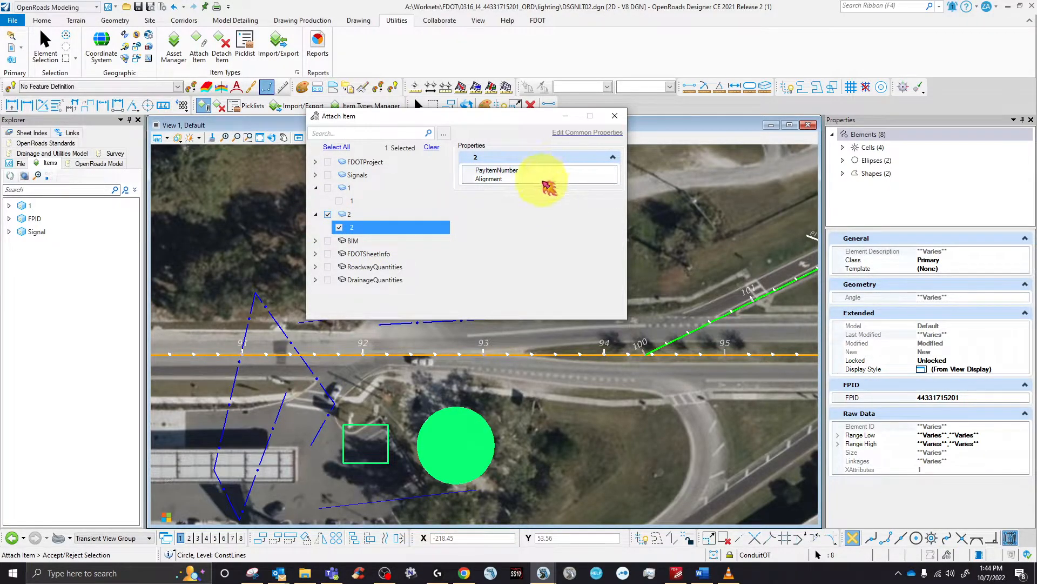
{"action": "left_click_drag", "start_coordinate": [402, 115], "coordinate": [573, 144]}
{"action": "left_click", "coordinate": [420, 263]}
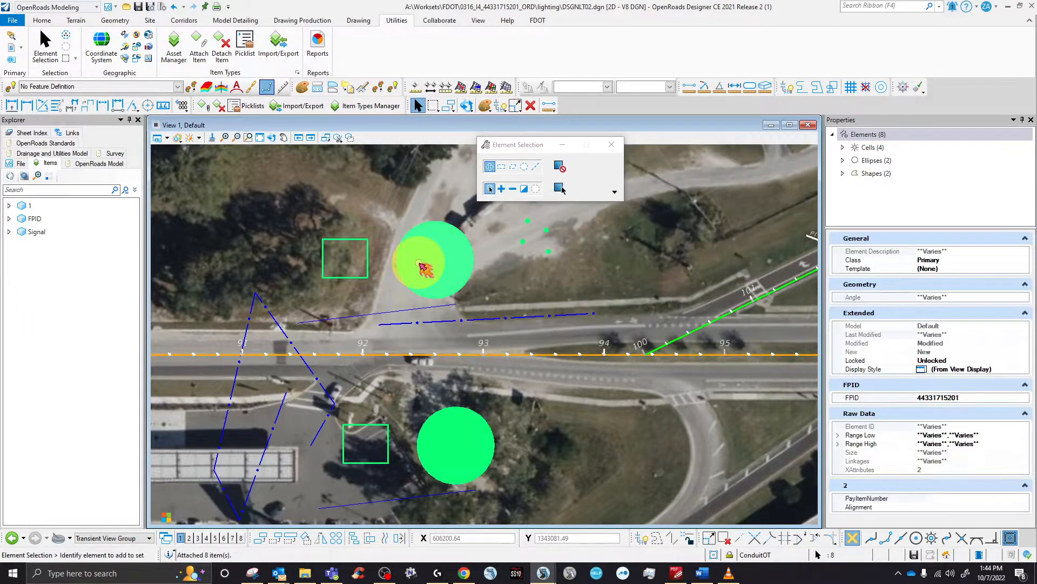
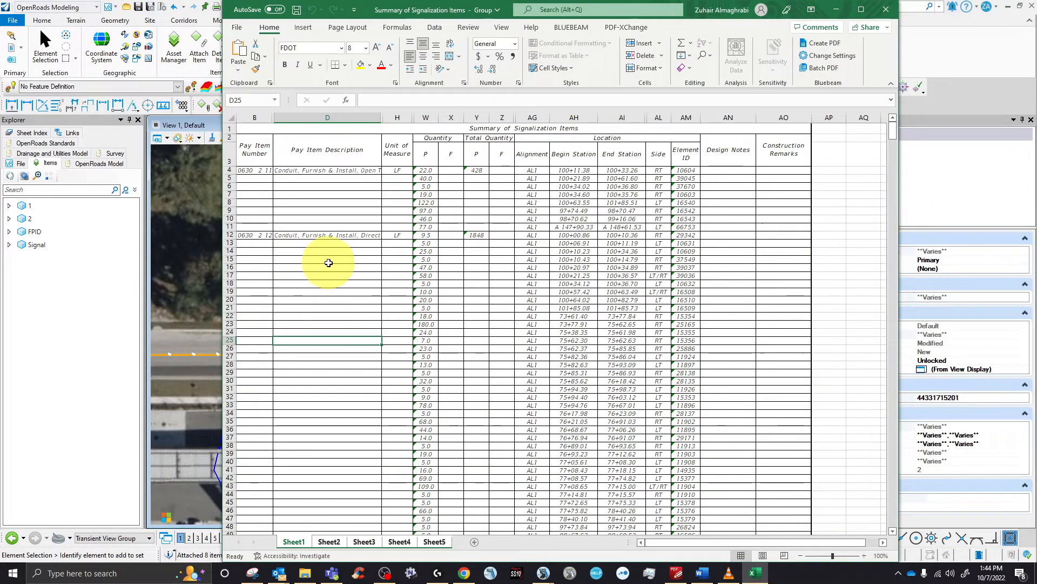
- Copy pay item number 0635 2 11 from cell B24 on Sheet2, then minimize Excel
{"action": "left_click", "coordinate": [321, 274]}
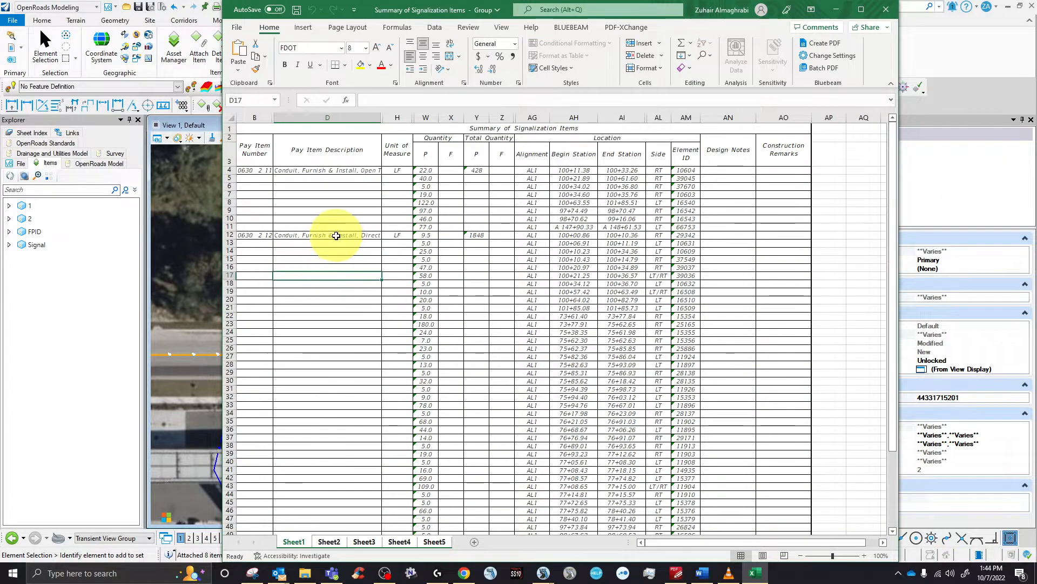
{"action": "scroll", "coordinate": [338, 248], "scroll_direction": "down", "scroll_amount": 9}
{"action": "left_click", "coordinate": [330, 542]}
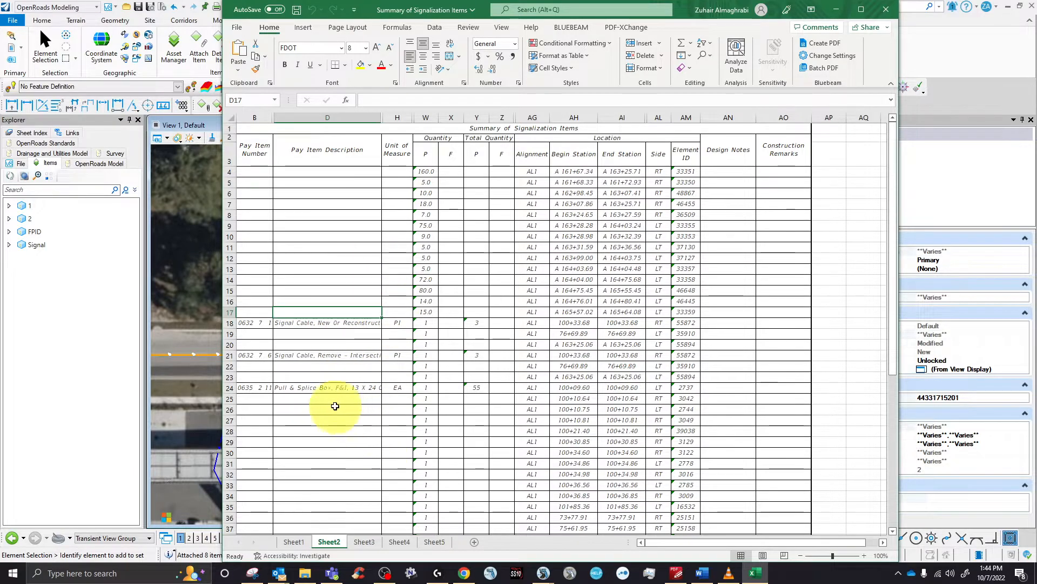
{"action": "left_click", "coordinate": [253, 390]}
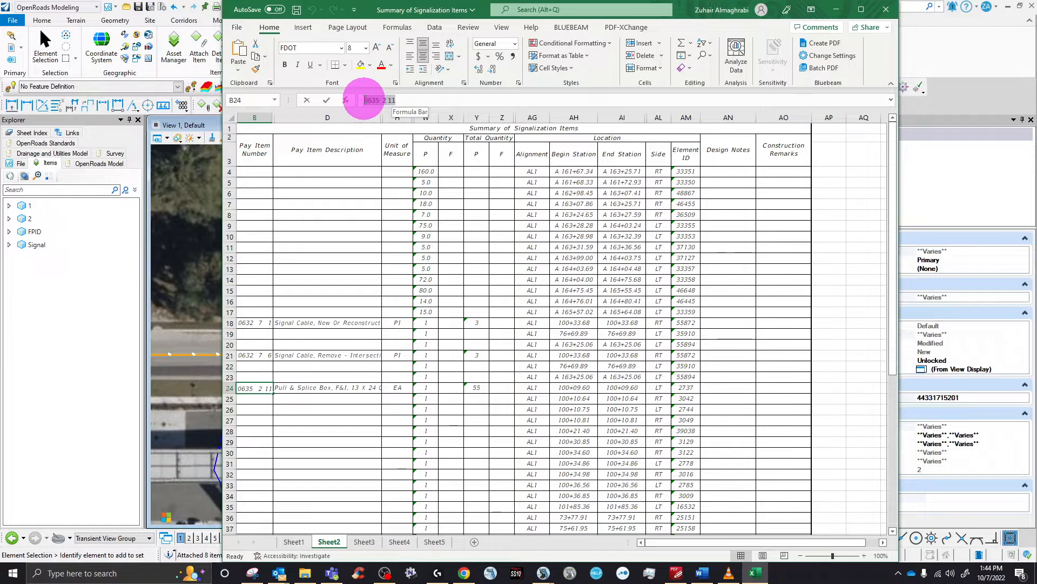
{"action": "right_click", "coordinate": [384, 98]}
{"action": "left_click", "coordinate": [389, 234]}
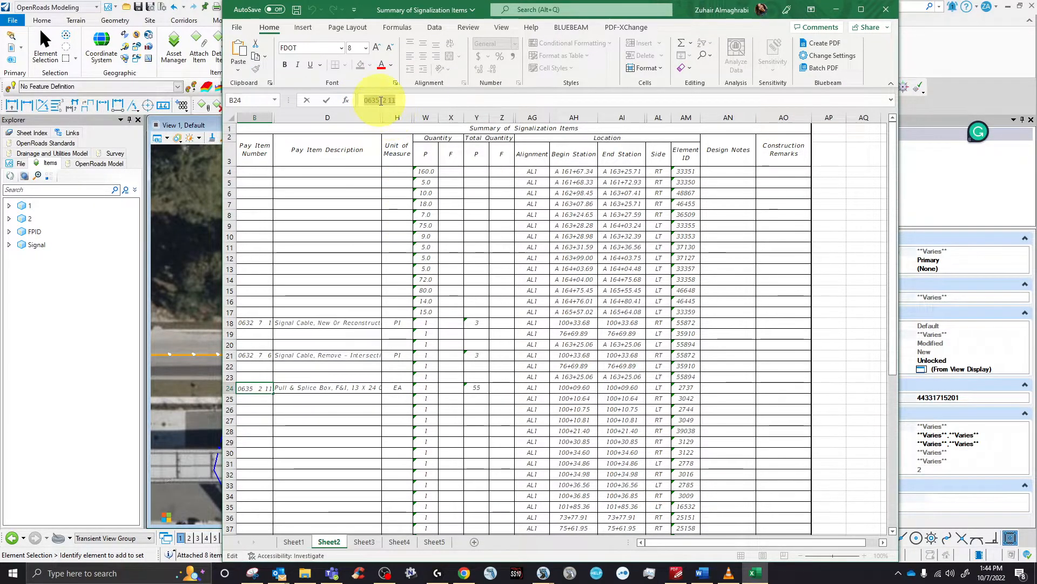
{"action": "left_click", "coordinate": [836, 9]}
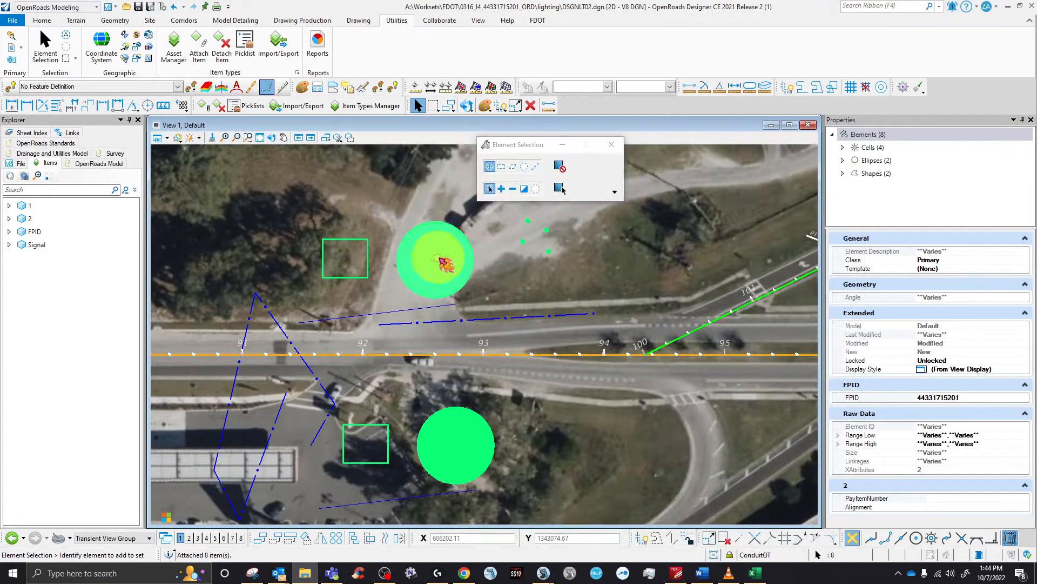
- Paste 0635 2 11 into PayItemNumber for the eight selected signal elements
{"action": "left_click", "coordinate": [964, 500]}
{"action": "right_click", "coordinate": [960, 496]}
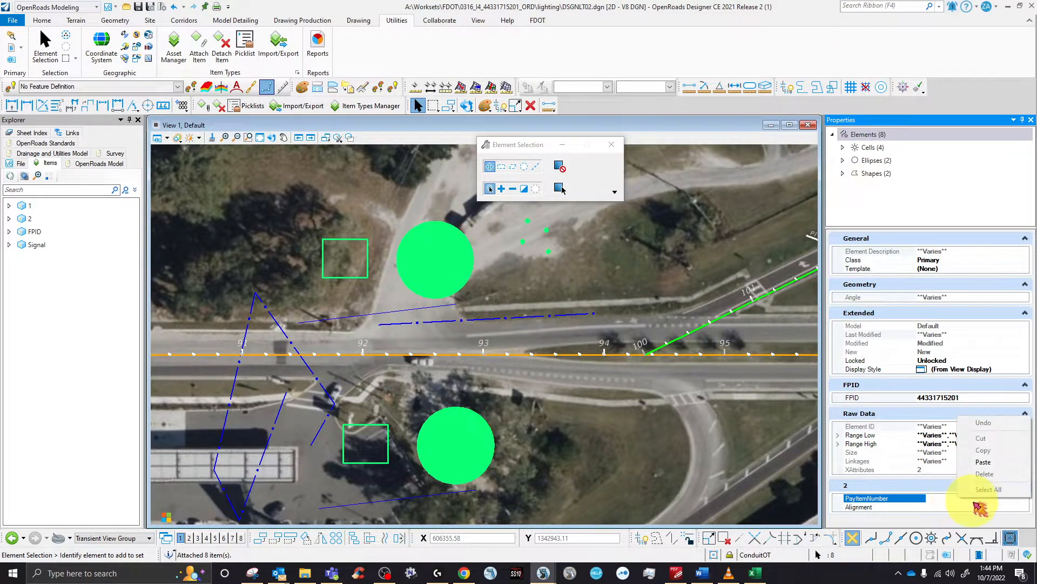
{"action": "left_click", "coordinate": [983, 462]}
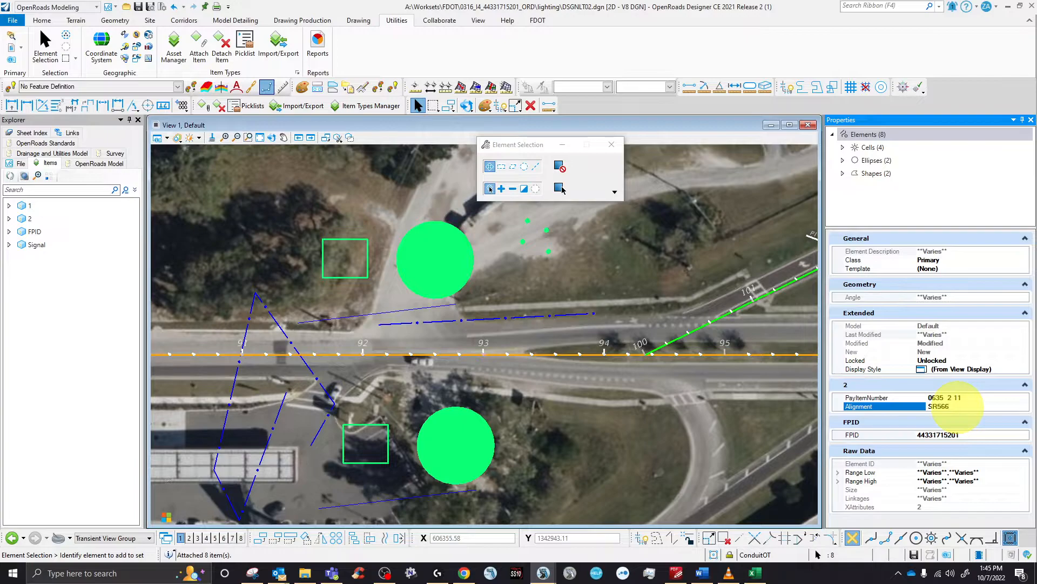
- Confirm on a single PullBoxT cell that it carries pay item 0635 2 11 and alignment SR566
{"action": "left_click", "coordinate": [557, 278]}
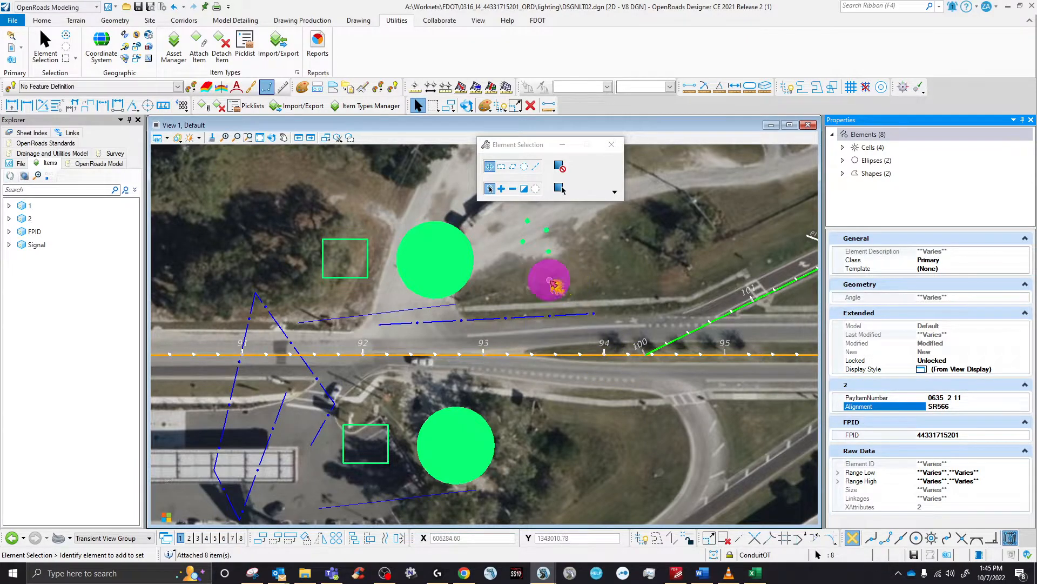
{"action": "left_click", "coordinate": [546, 265]}
{"action": "left_click", "coordinate": [546, 249]}
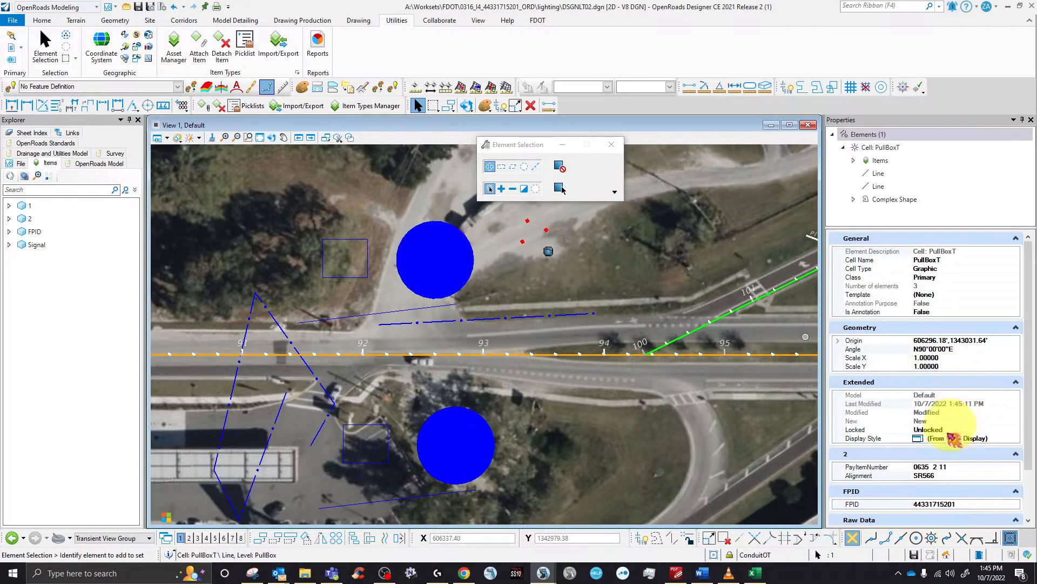
{"action": "scroll", "coordinate": [925, 479], "scroll_direction": "down", "scroll_amount": 2}
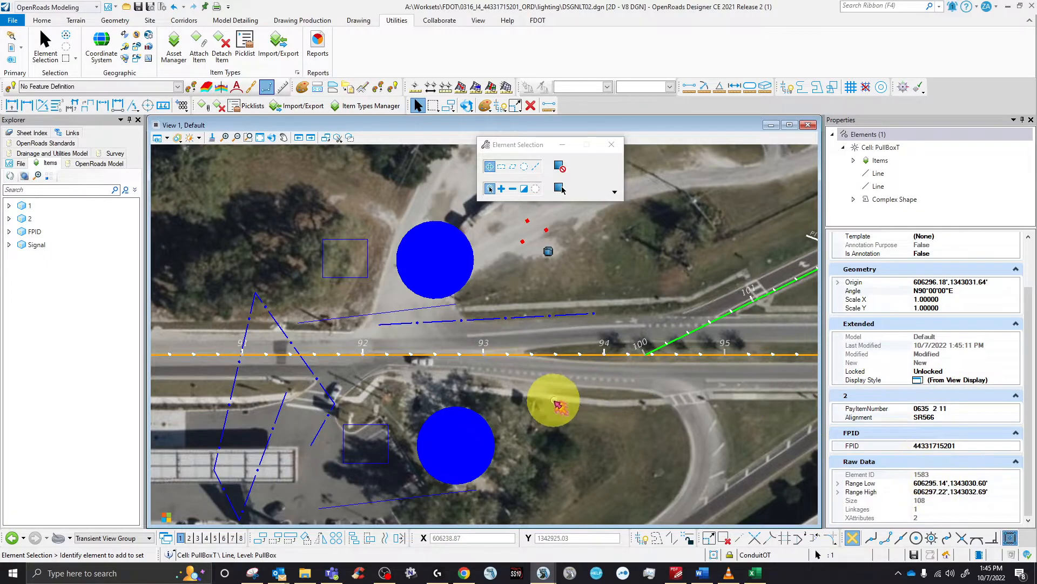
{"action": "left_click", "coordinate": [575, 261]}
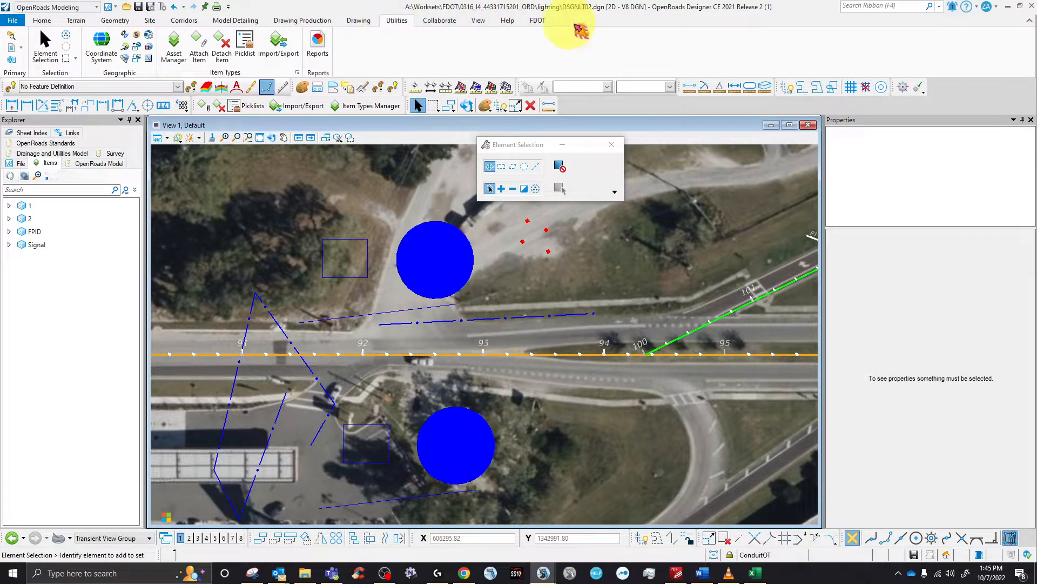
- Set Signal Design to type Pull and Junction Boxes, category Pull and Splice Boxes
{"action": "left_click", "coordinate": [537, 20]}
{"action": "left_click", "coordinate": [522, 41]}
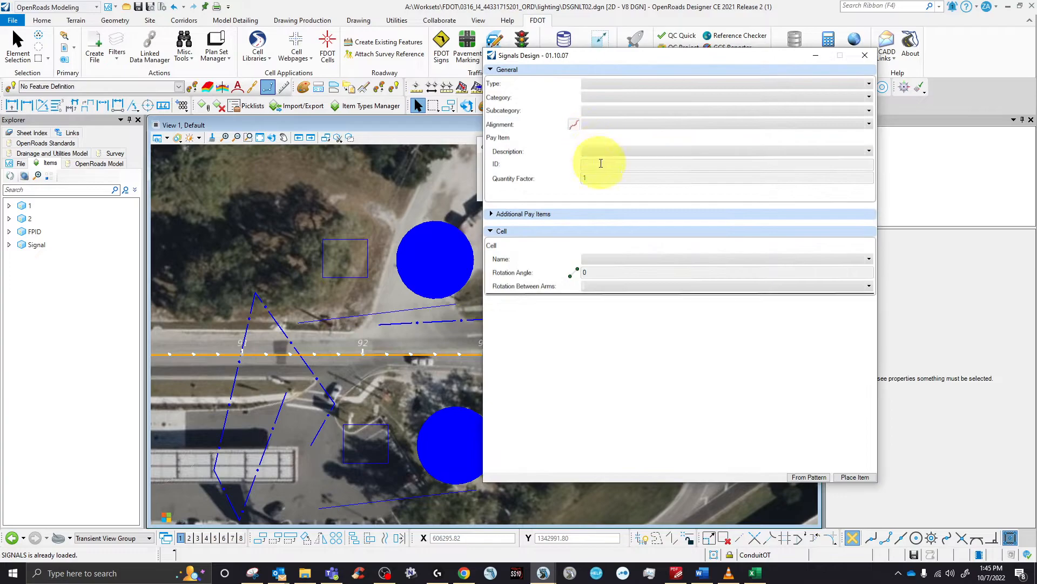
{"action": "left_click", "coordinate": [640, 84]}
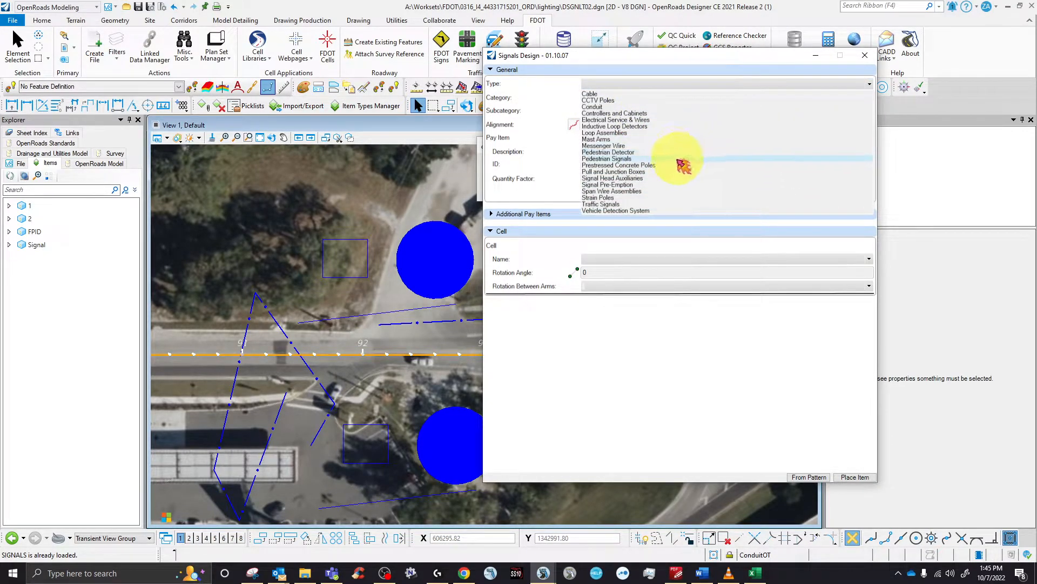
{"action": "left_click", "coordinate": [602, 171]}
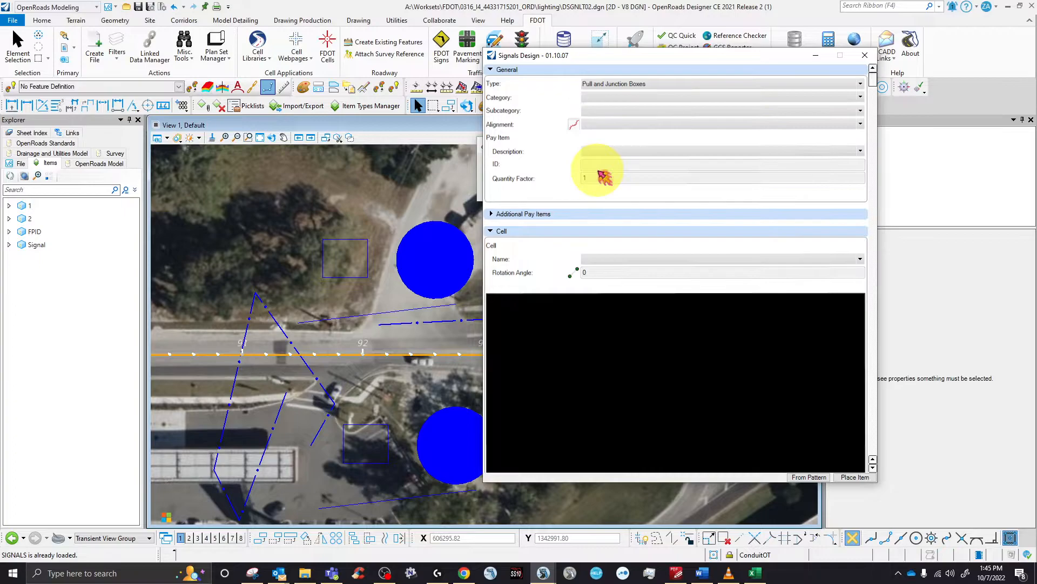
{"action": "left_click", "coordinate": [649, 96]}
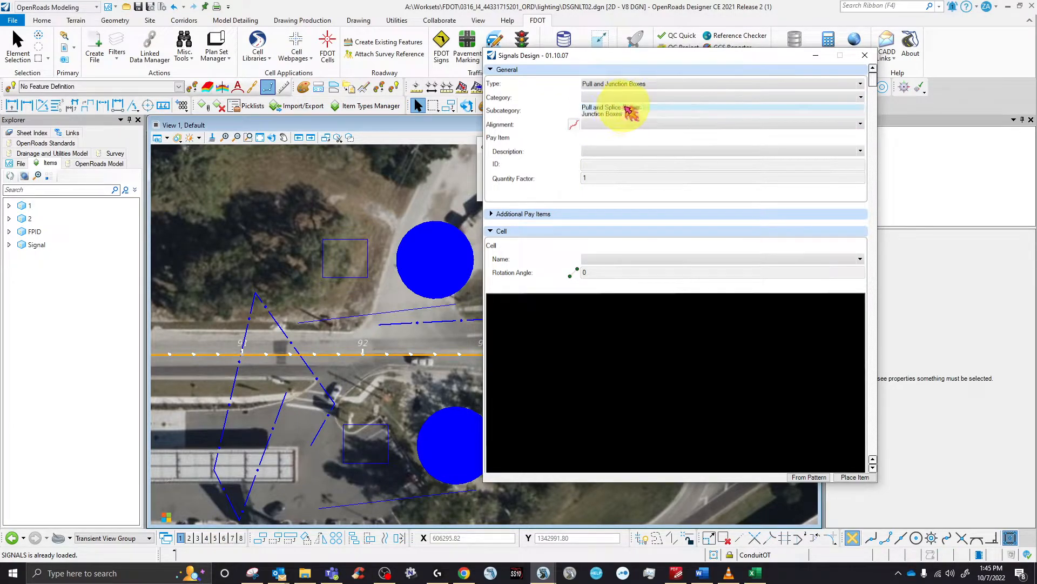
{"action": "left_click", "coordinate": [630, 109]}
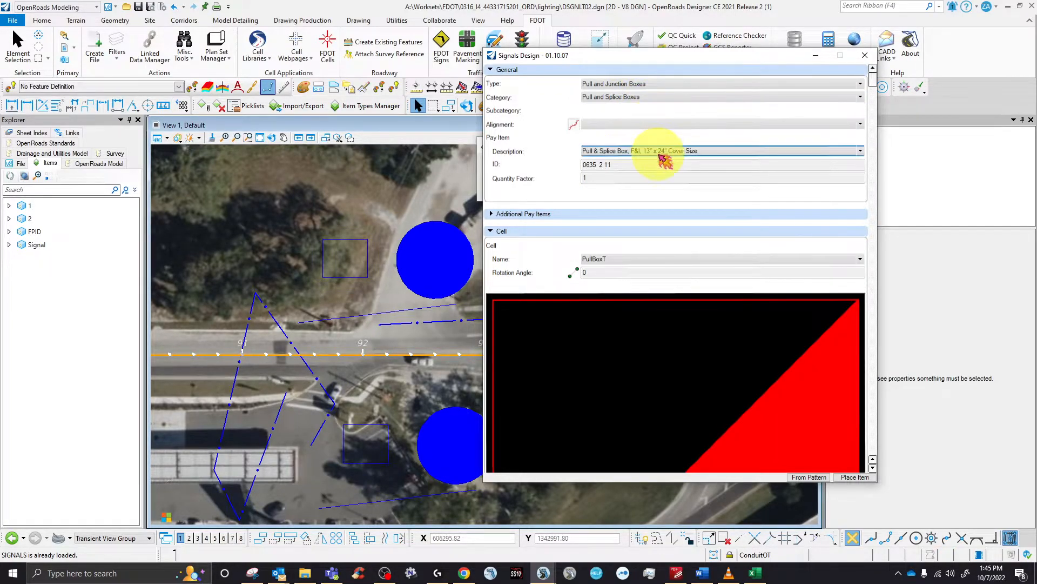
{"action": "left_click_drag", "start_coordinate": [676, 55], "coordinate": [254, 67]}
- Close the signalization summary spreadsheet without saving
{"action": "left_click", "coordinate": [763, 574]}
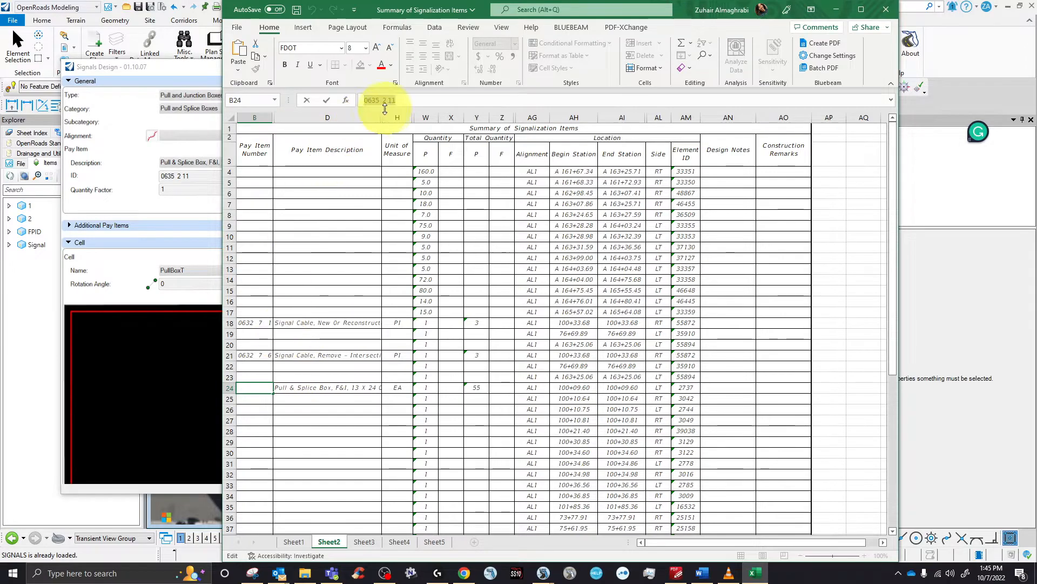
{"action": "left_click", "coordinate": [886, 10]}
{"action": "left_click", "coordinate": [515, 300]}
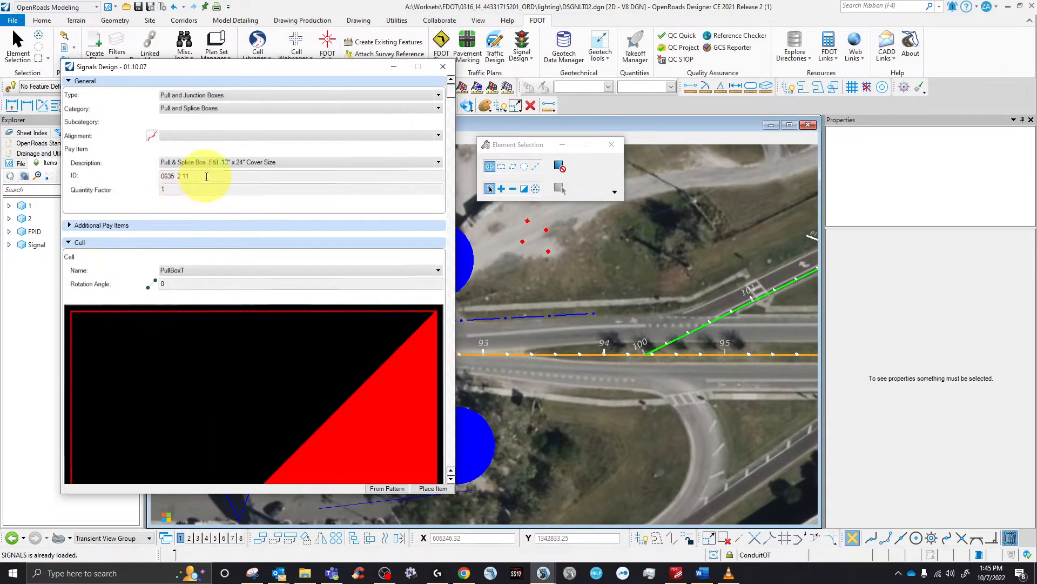
- Place the Pull and Splice Box item in the drawing
{"action": "scroll", "coordinate": [346, 395], "scroll_direction": "down", "scroll_amount": 3}
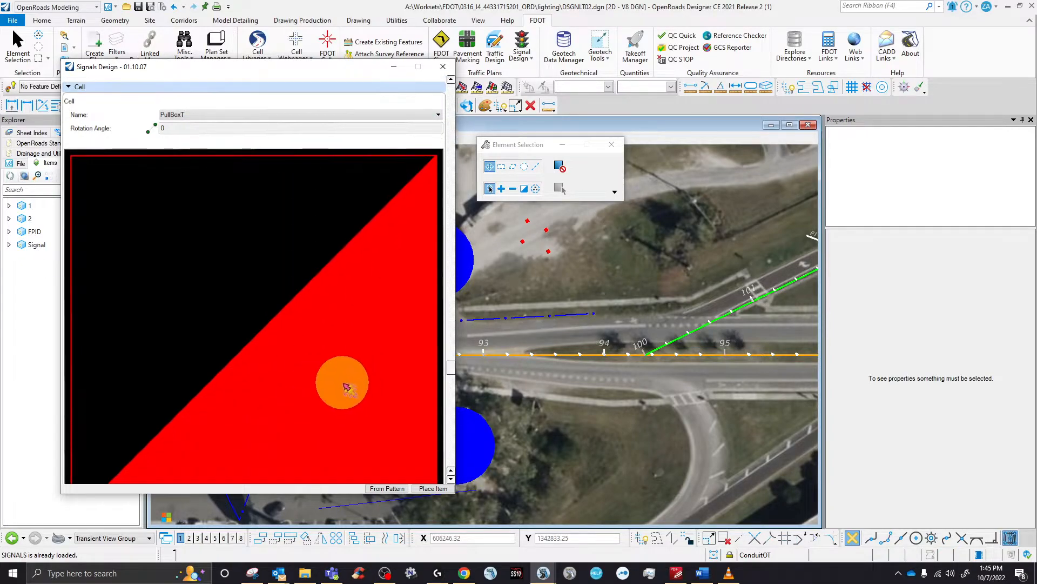
{"action": "left_click", "coordinate": [433, 488]}
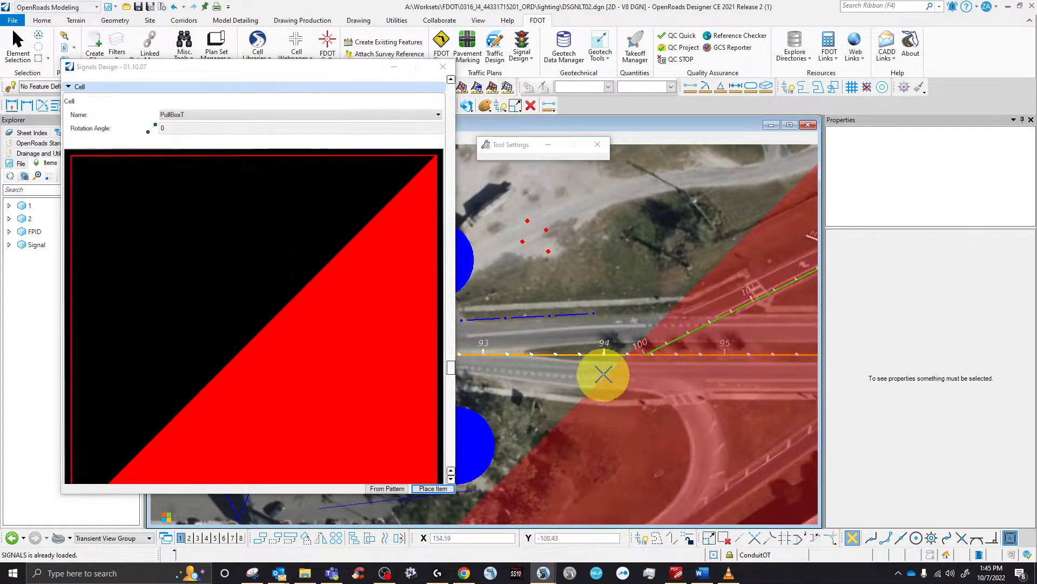
{"action": "scroll", "coordinate": [585, 263], "scroll_direction": "up", "scroll_amount": 5}
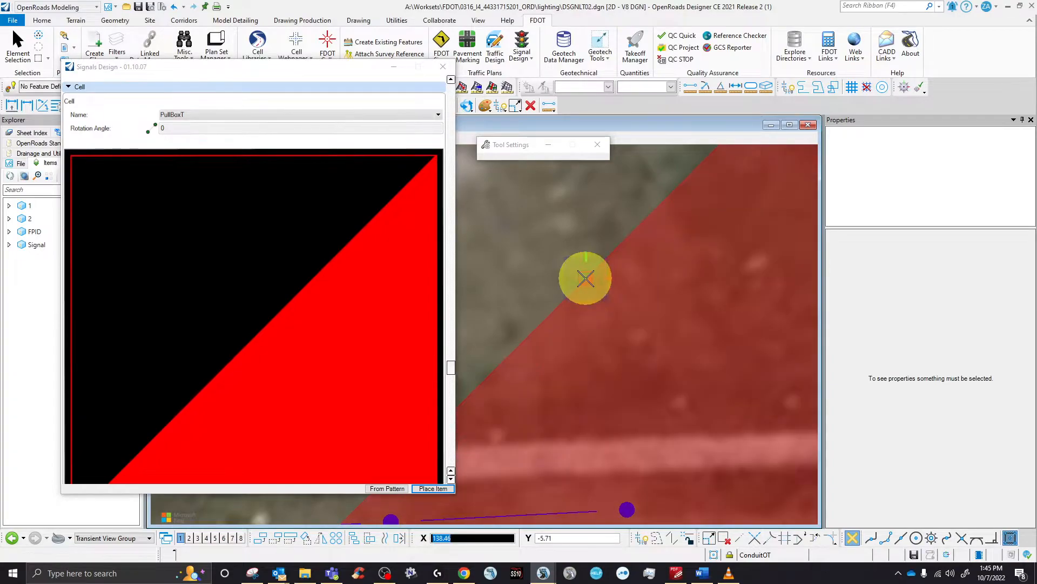
{"action": "left_click", "coordinate": [585, 279]}
- Select the new PullBoxT and confirm pay item 0635 2 11, unit EA, type Pull and Junction Boxes
{"action": "left_click", "coordinate": [443, 67]}
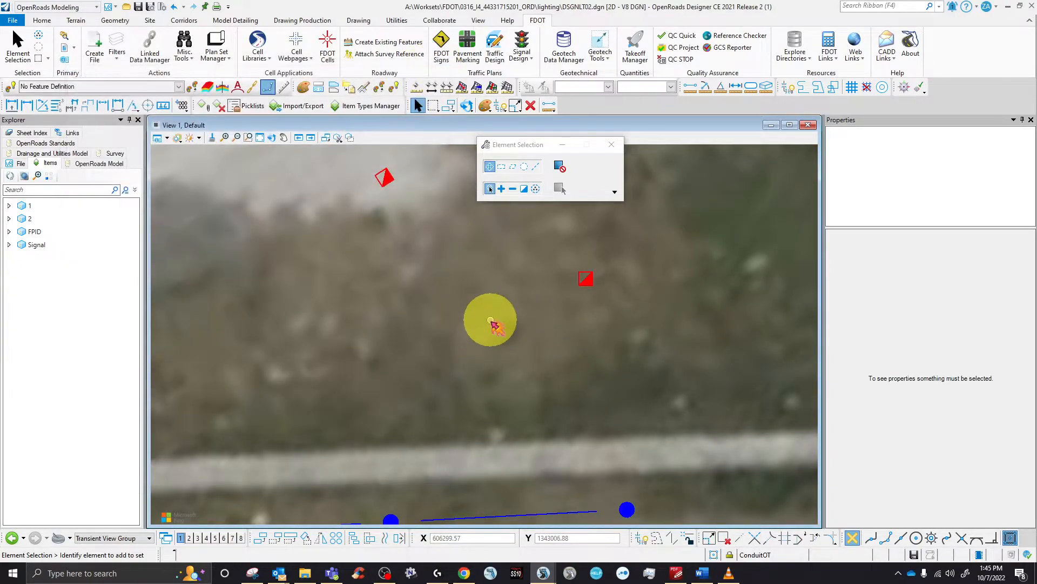
{"action": "scroll", "coordinate": [489, 323], "scroll_direction": "down", "scroll_amount": 5}
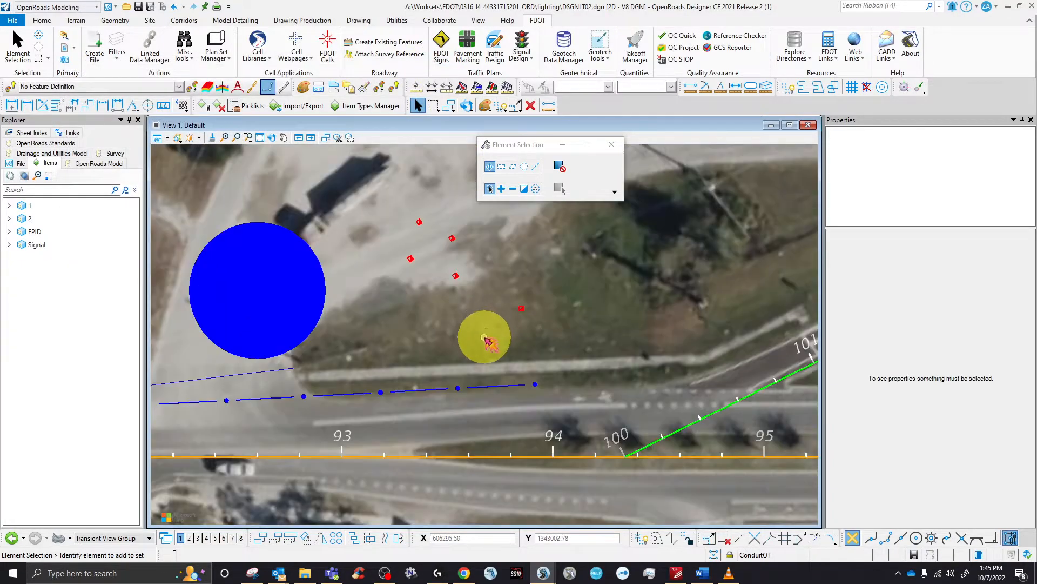
{"action": "left_click", "coordinate": [455, 278]}
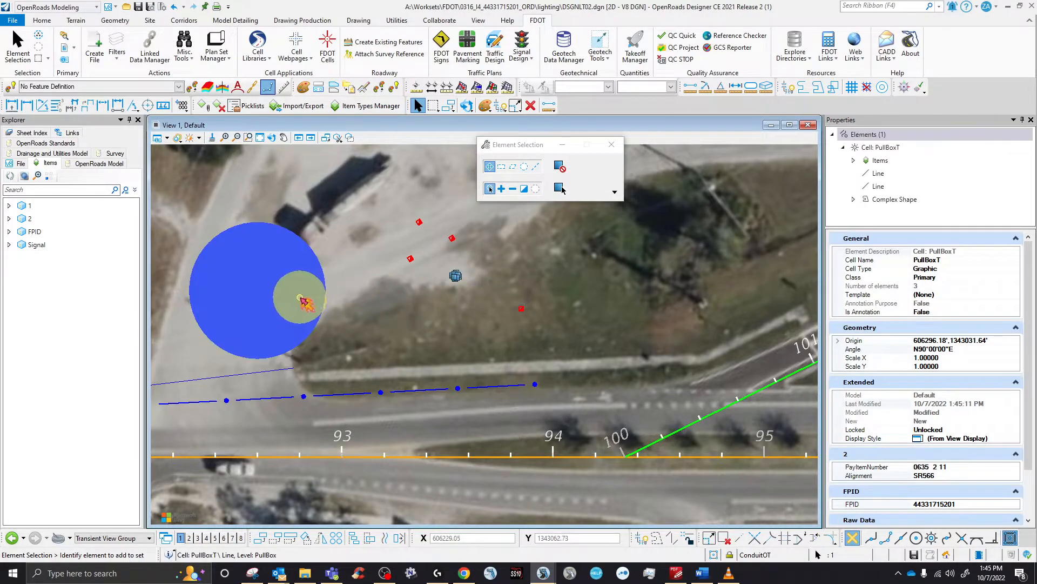
{"action": "left_click", "coordinate": [323, 315], "text": "ctrl"}
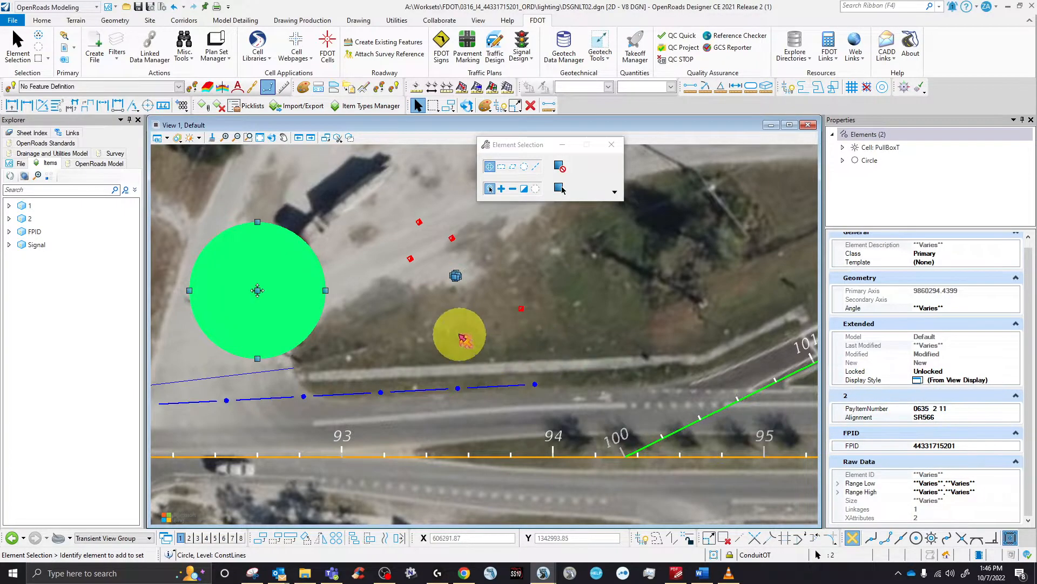
{"action": "left_click", "coordinate": [458, 334]}
{"action": "left_click", "coordinate": [523, 310]}
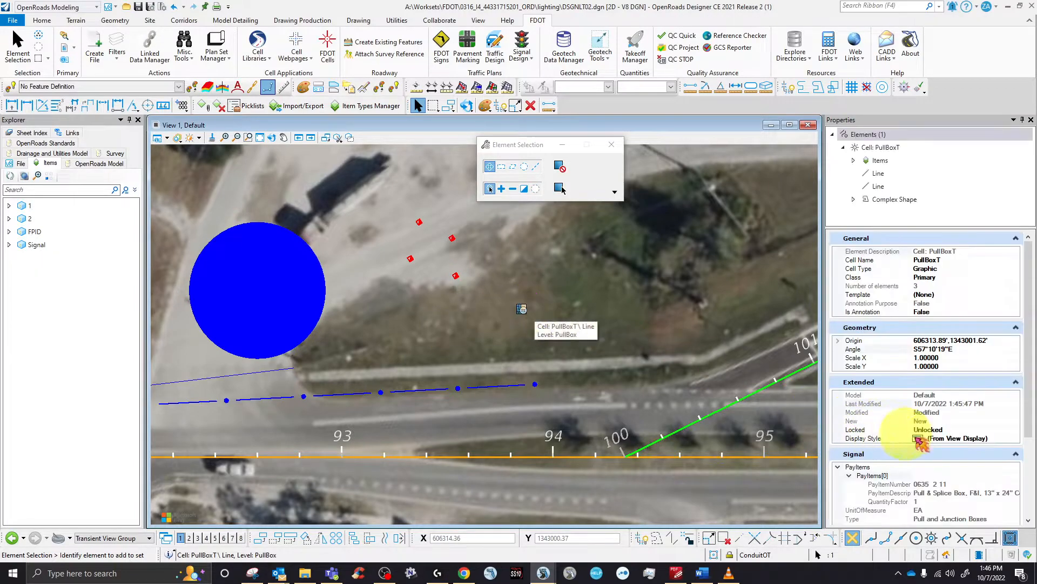
{"action": "scroll", "coordinate": [918, 437], "scroll_direction": "down", "scroll_amount": 5}
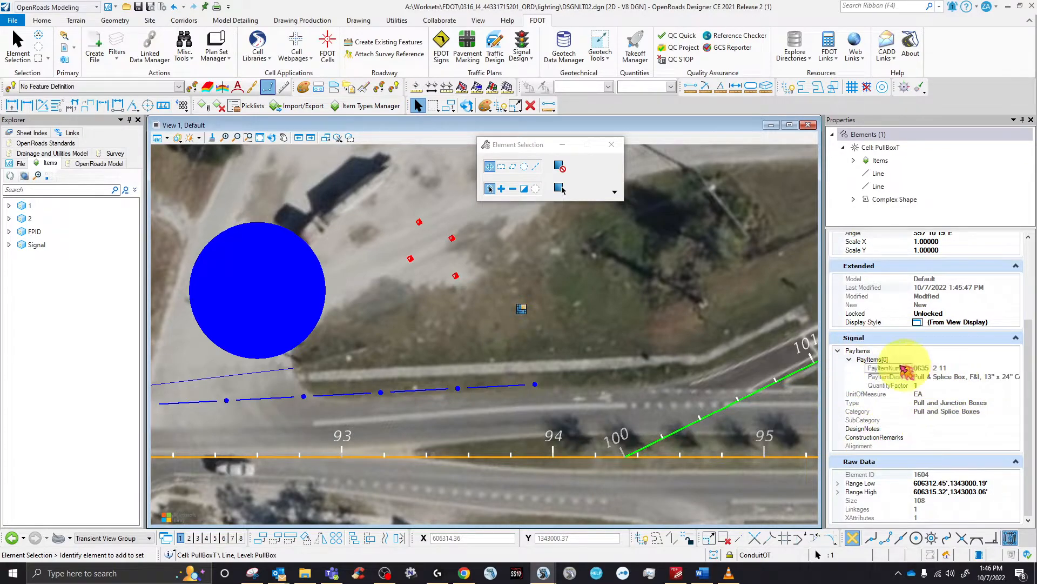
{"action": "left_click", "coordinate": [564, 330]}
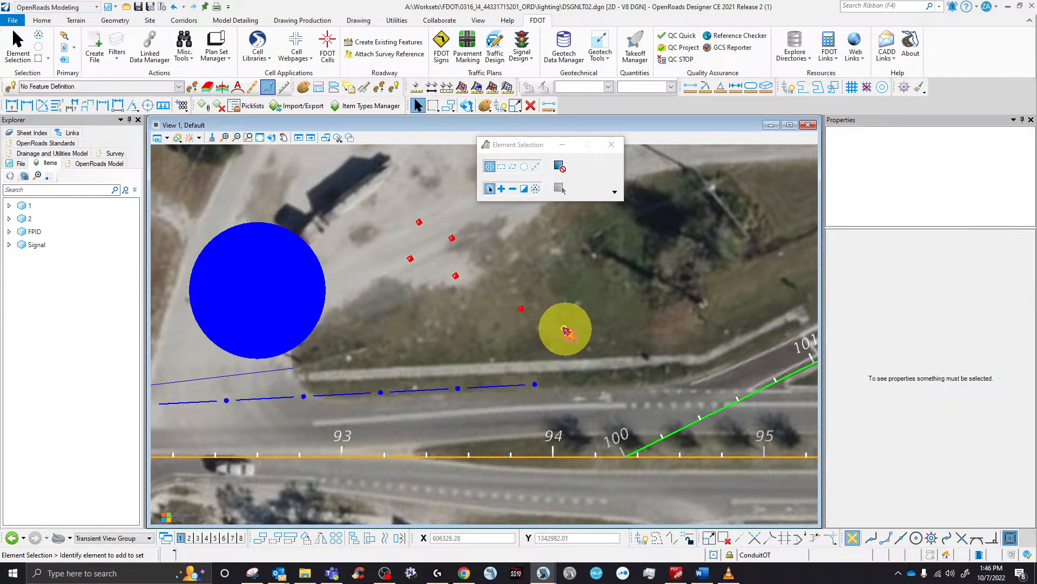
{"action": "left_click", "coordinate": [522, 308]}
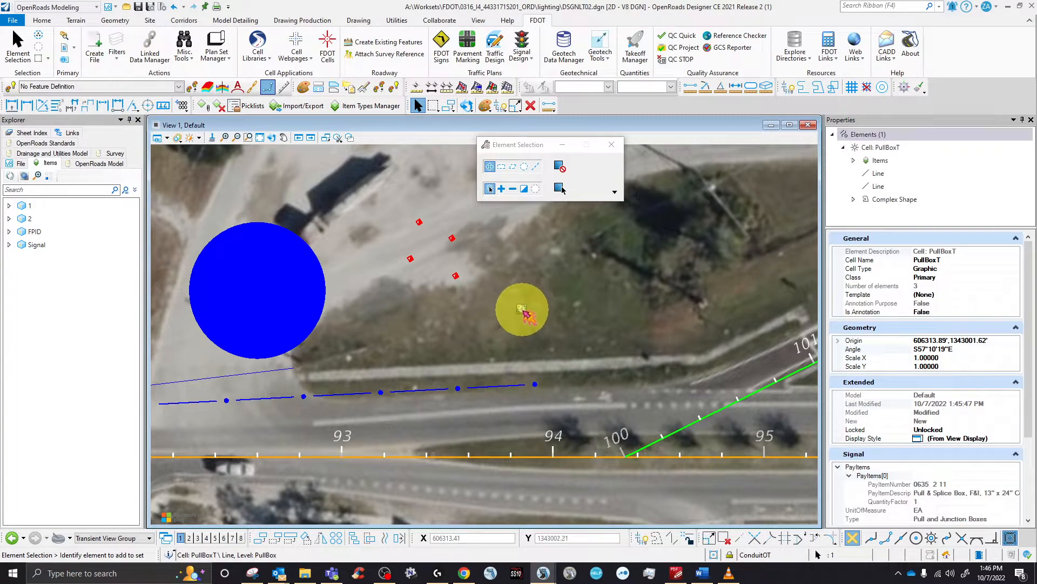
{"action": "left_click", "coordinate": [397, 20]}
{"action": "left_click", "coordinate": [174, 46]}
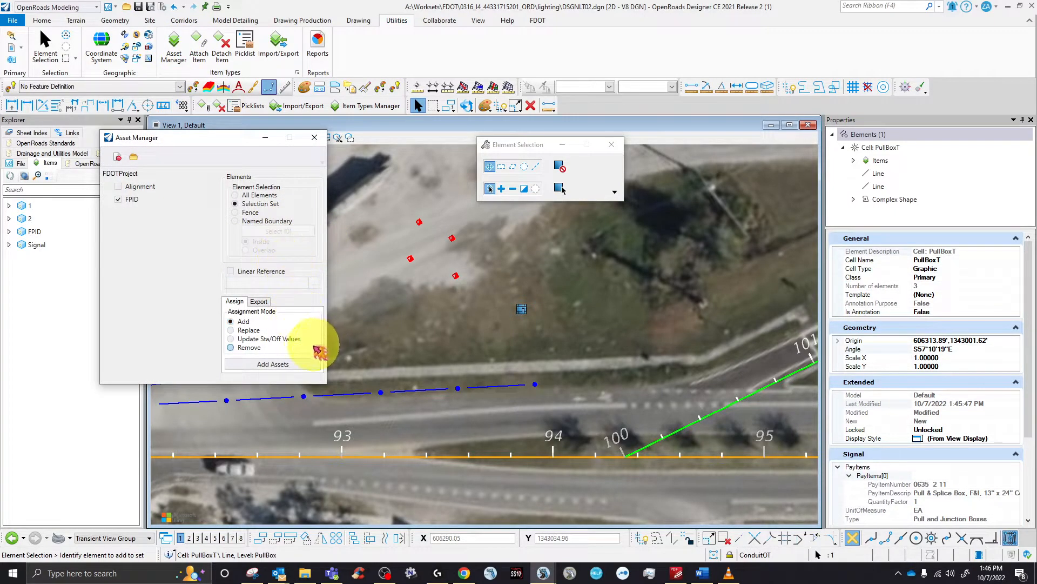
{"action": "left_click", "coordinate": [289, 367]}
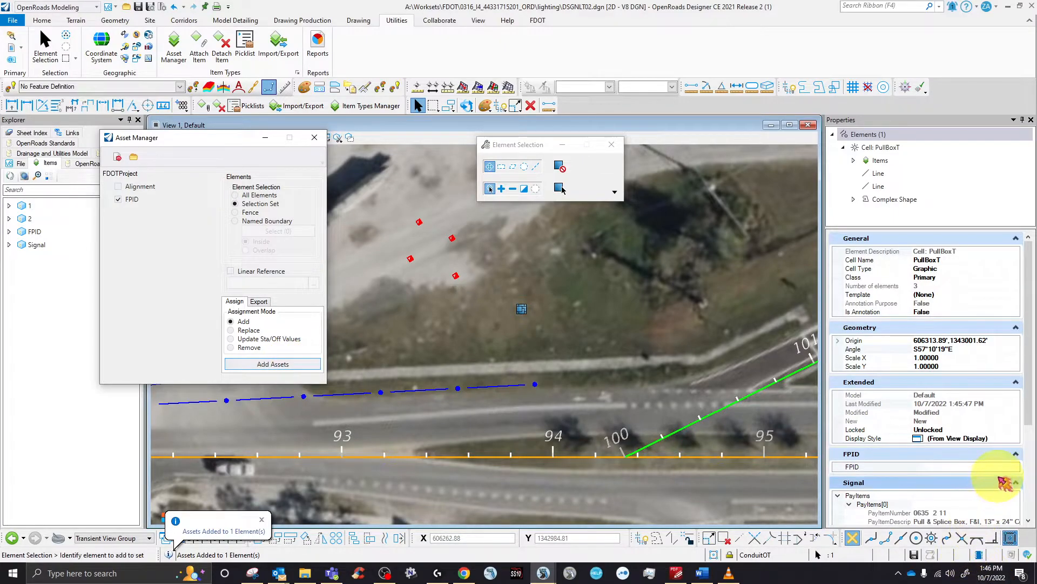
{"action": "left_click", "coordinate": [996, 467]}
{"action": "left_click", "coordinate": [1016, 467]}
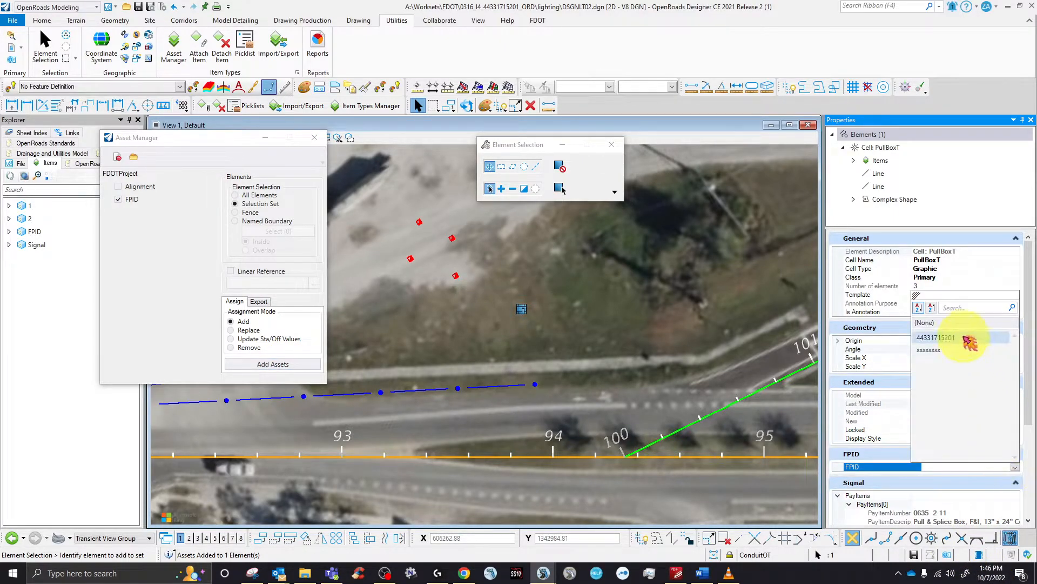
{"action": "left_click", "coordinate": [966, 340]}
{"action": "left_click", "coordinate": [594, 277]}
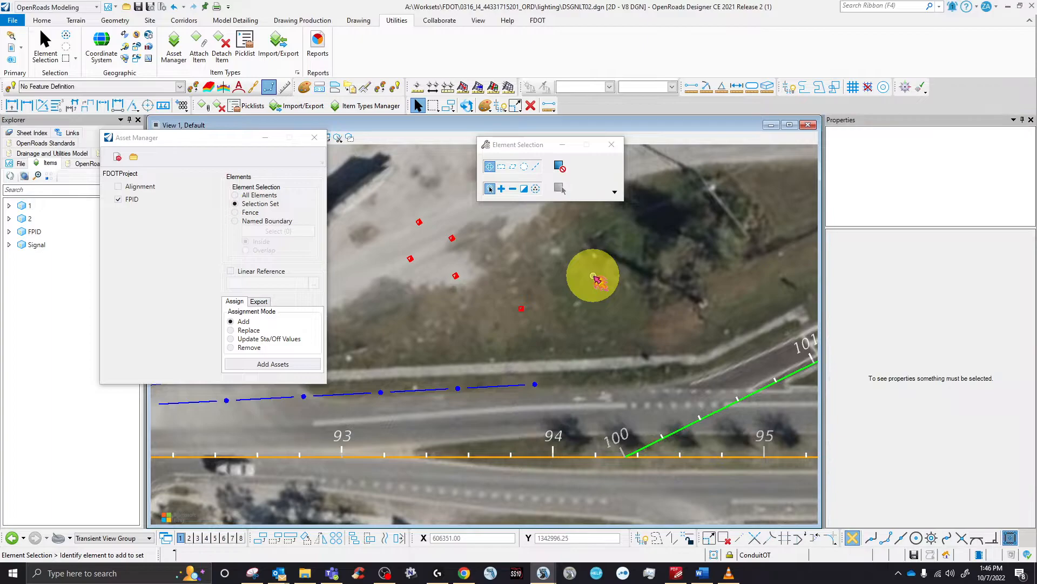
- Check the other pull boxes for the FPID and pay item 0635 2 11
{"action": "left_click", "coordinate": [315, 138]}
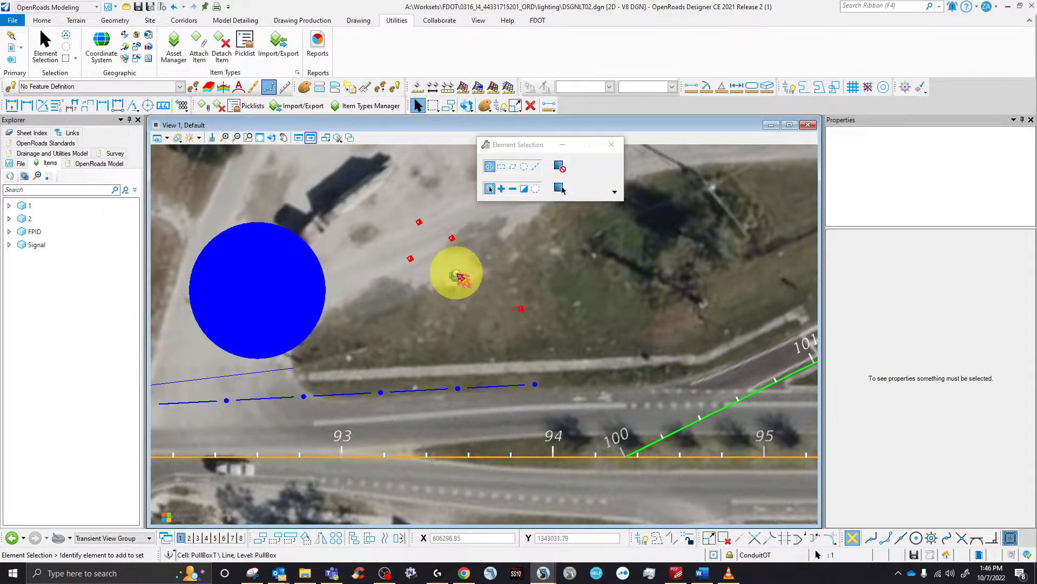
{"action": "left_click", "coordinate": [456, 277]}
{"action": "scroll", "coordinate": [967, 439], "scroll_direction": "down", "scroll_amount": 2}
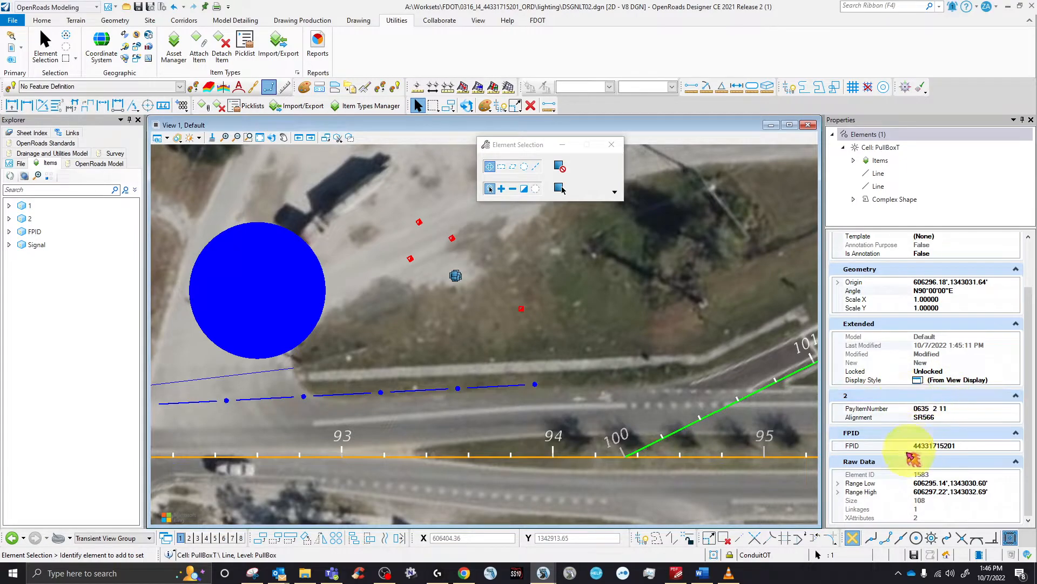
{"action": "left_click", "coordinate": [521, 309]}
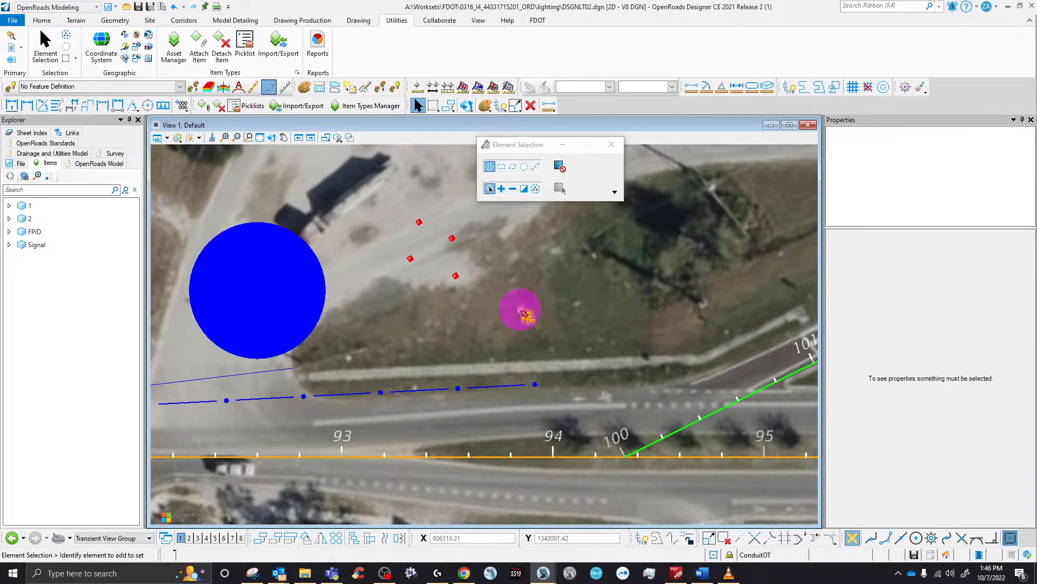
{"action": "scroll", "coordinate": [926, 421], "scroll_direction": "down", "scroll_amount": 4}
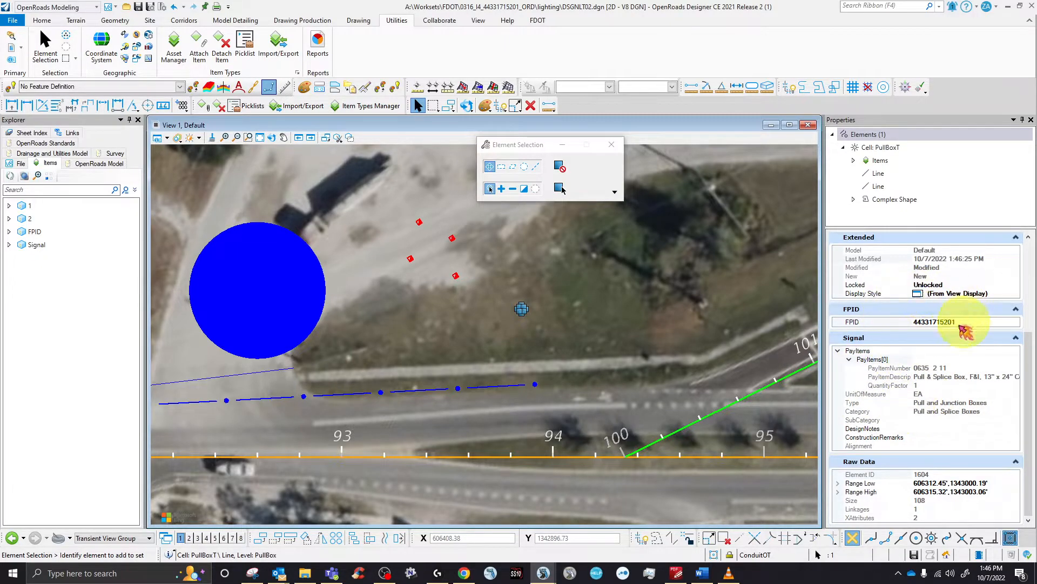
{"action": "left_click", "coordinate": [519, 284]}
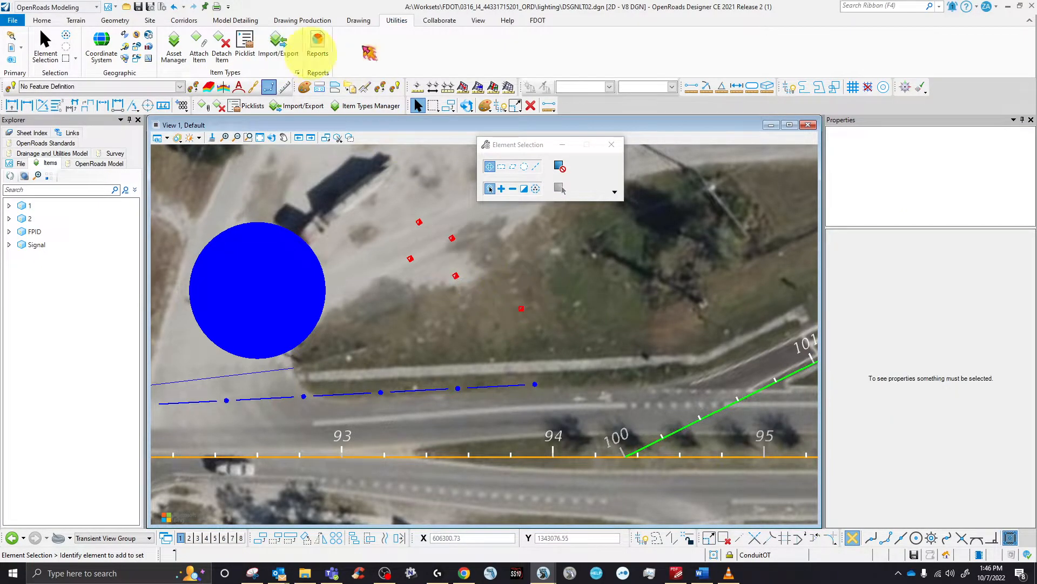
{"action": "left_click", "coordinate": [539, 21]}
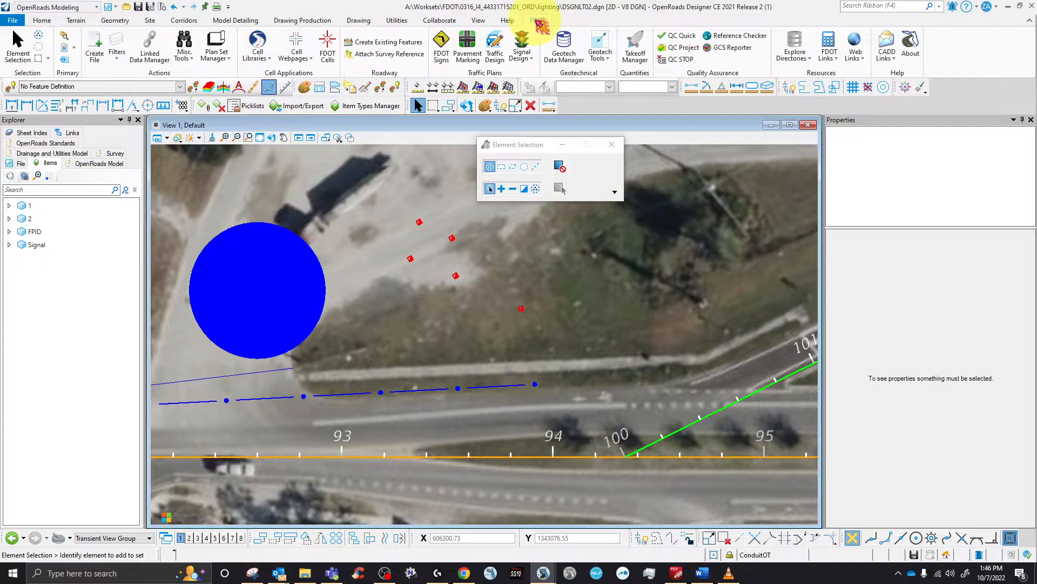
- Compute the Summary of Signalization Items table in Quantity Takeoff Manager and confirm
{"action": "left_click", "coordinate": [645, 53]}
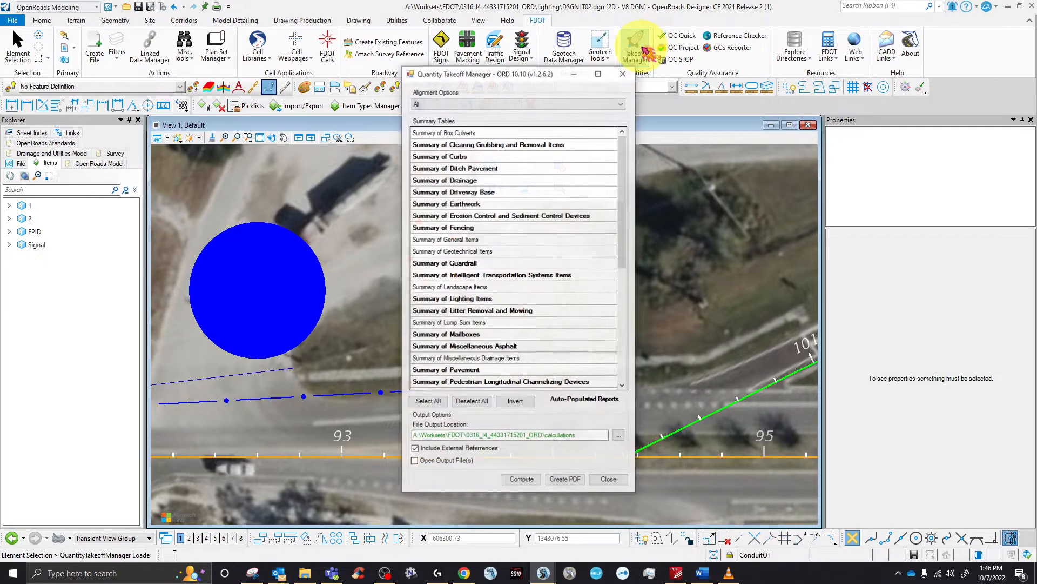
{"action": "scroll", "coordinate": [494, 297], "scroll_direction": "down", "scroll_amount": 5}
{"action": "left_click", "coordinate": [481, 253]}
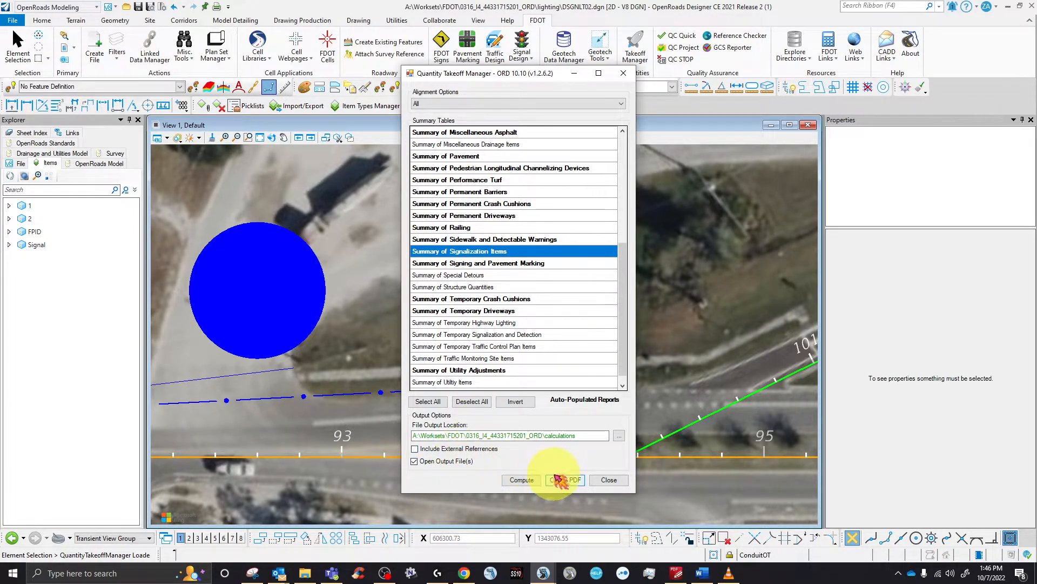
{"action": "left_click", "coordinate": [519, 480]}
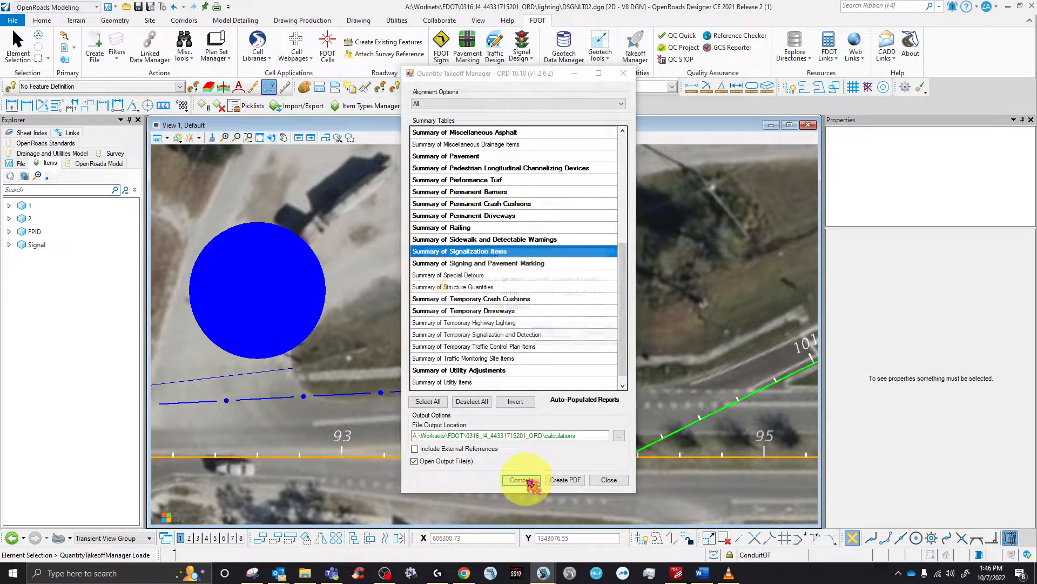
{"action": "left_click", "coordinate": [551, 334]}
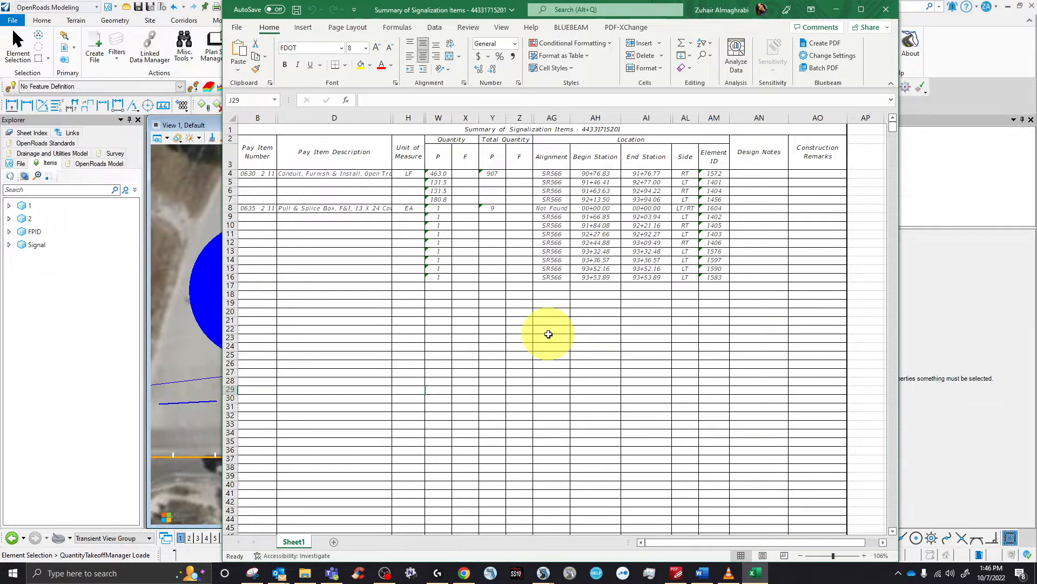
- Inspect the Not Found alignment in AG8 and stations in AG13:AI21, then close Excel
{"action": "left_click", "coordinate": [562, 208]}
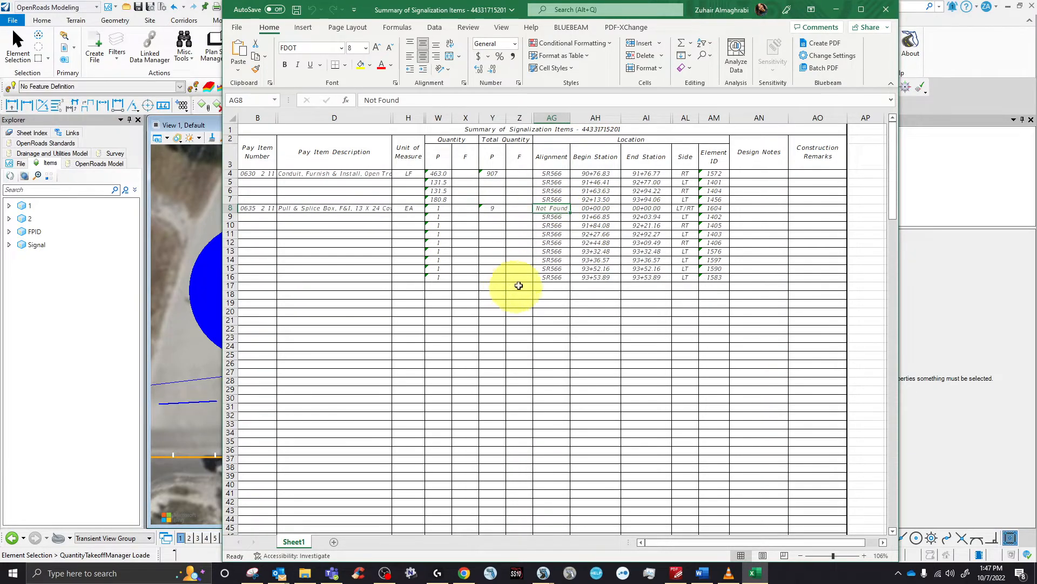
{"action": "left_click_drag", "start_coordinate": [662, 321], "coordinate": [549, 251]}
{"action": "left_click", "coordinate": [516, 328]}
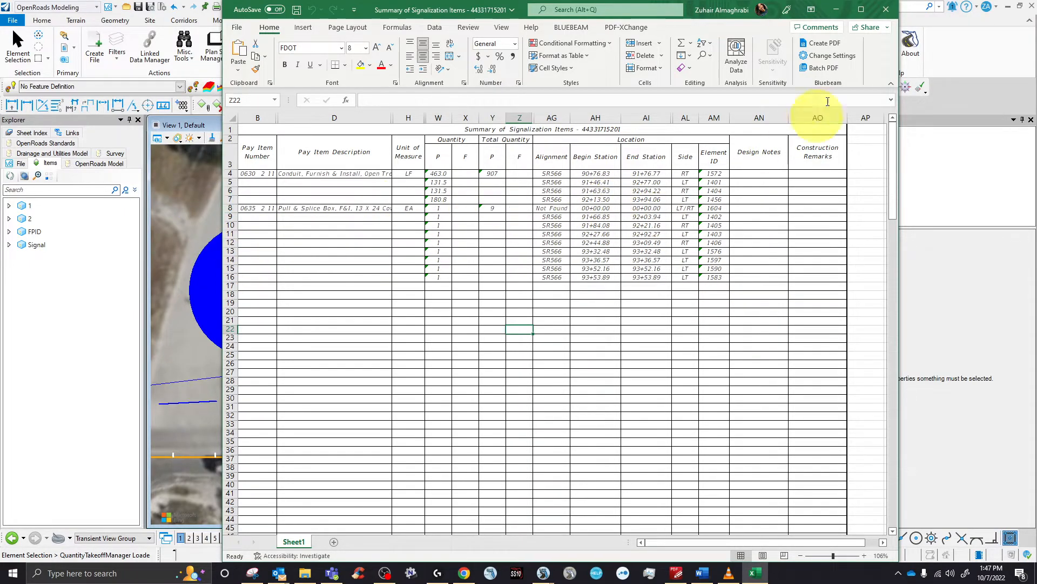
{"action": "left_click", "coordinate": [886, 9]}
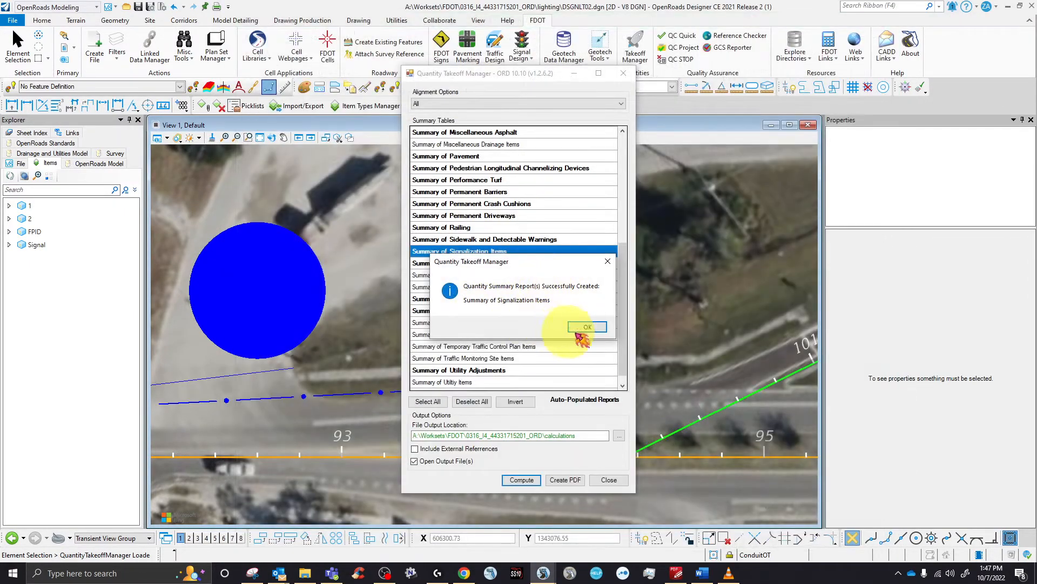
- Close the takeoff manager and inspect the Not Found pull box's FPID, pay item and Alignment
{"action": "left_click", "coordinate": [574, 328]}
{"action": "left_click", "coordinate": [624, 73]}
{"action": "left_click", "coordinate": [412, 260]}
{"action": "scroll", "coordinate": [938, 451], "scroll_direction": "down", "scroll_amount": 3}
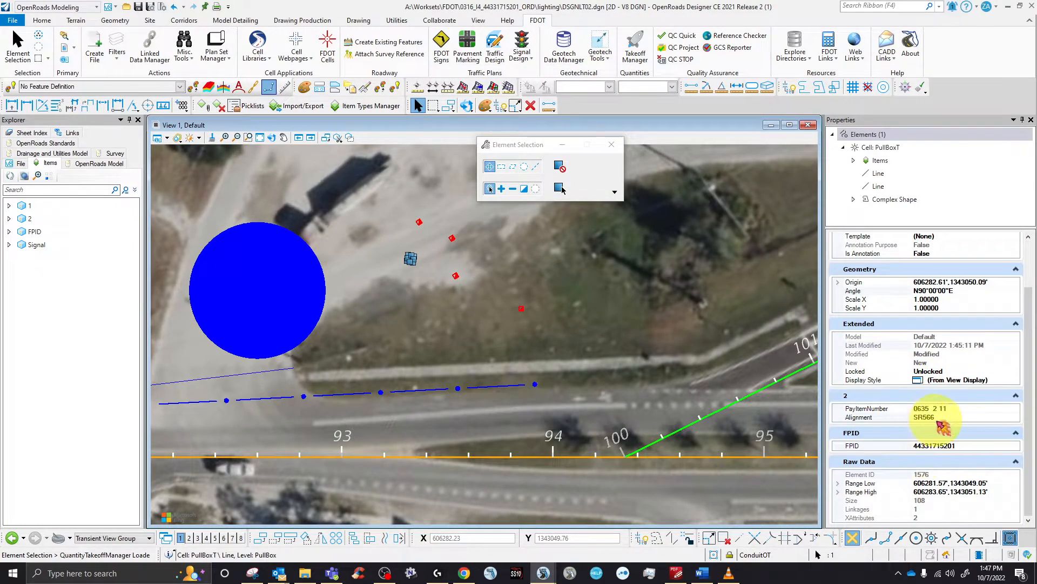
{"action": "left_click", "coordinate": [522, 309]}
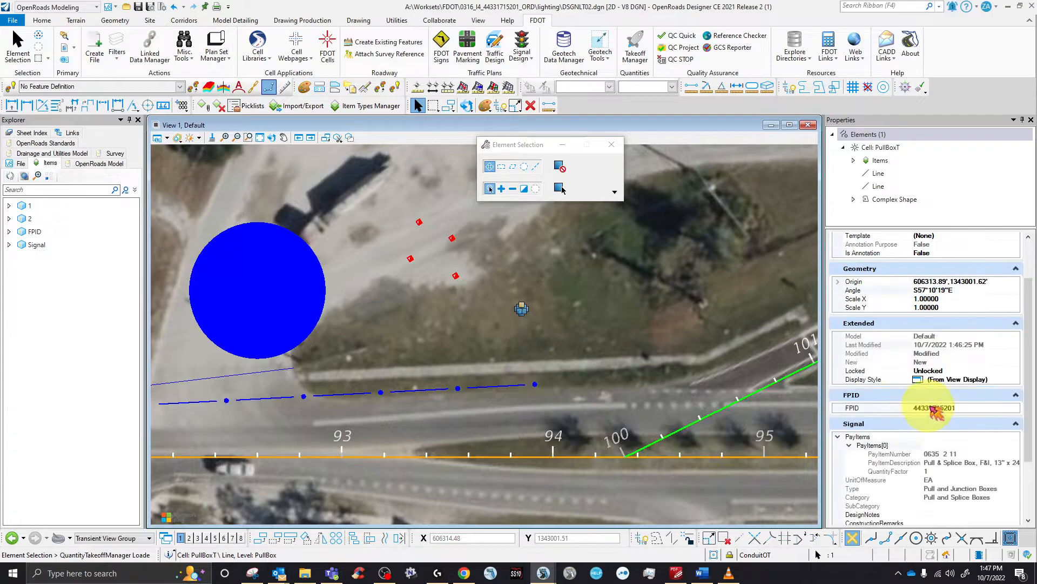
{"action": "scroll", "coordinate": [972, 429], "scroll_direction": "down", "scroll_amount": 2}
{"action": "left_click", "coordinate": [961, 467]}
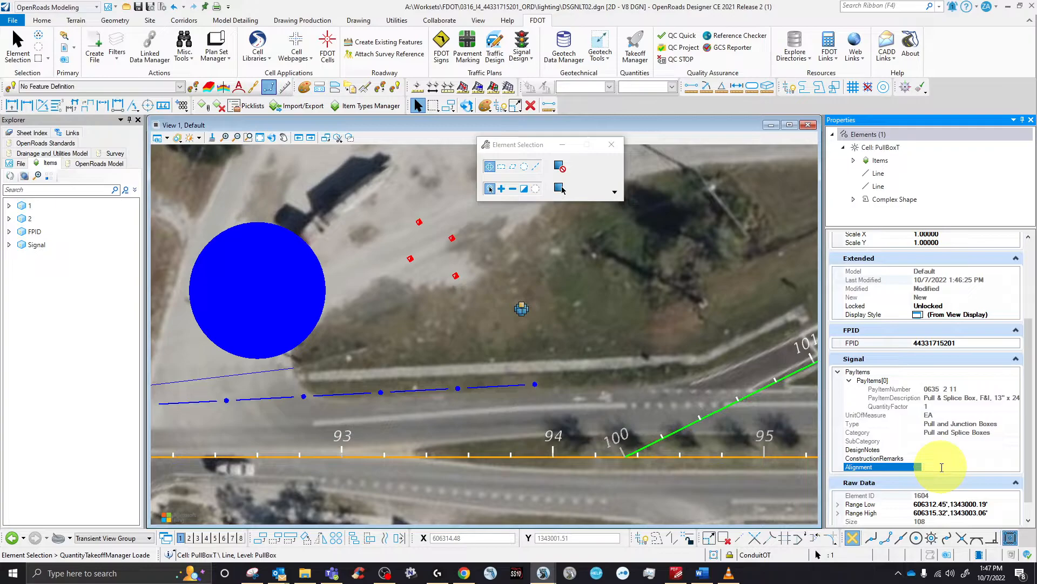
- Configure a Pull and Junction Boxes / Pull and Splice Boxes item on alignment SR566 for placement
{"action": "left_click", "coordinate": [528, 280]}
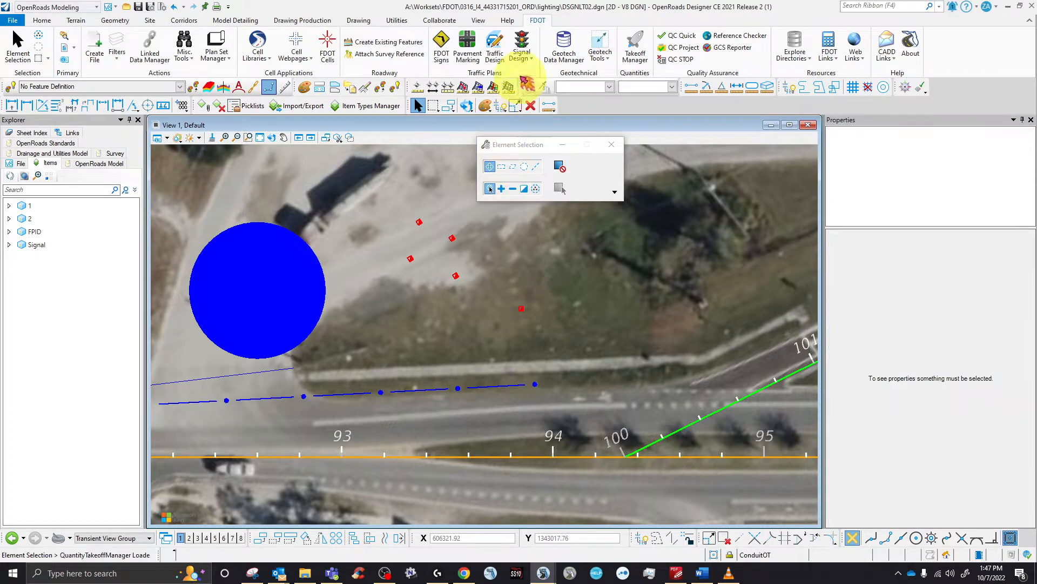
{"action": "left_click", "coordinate": [522, 42]}
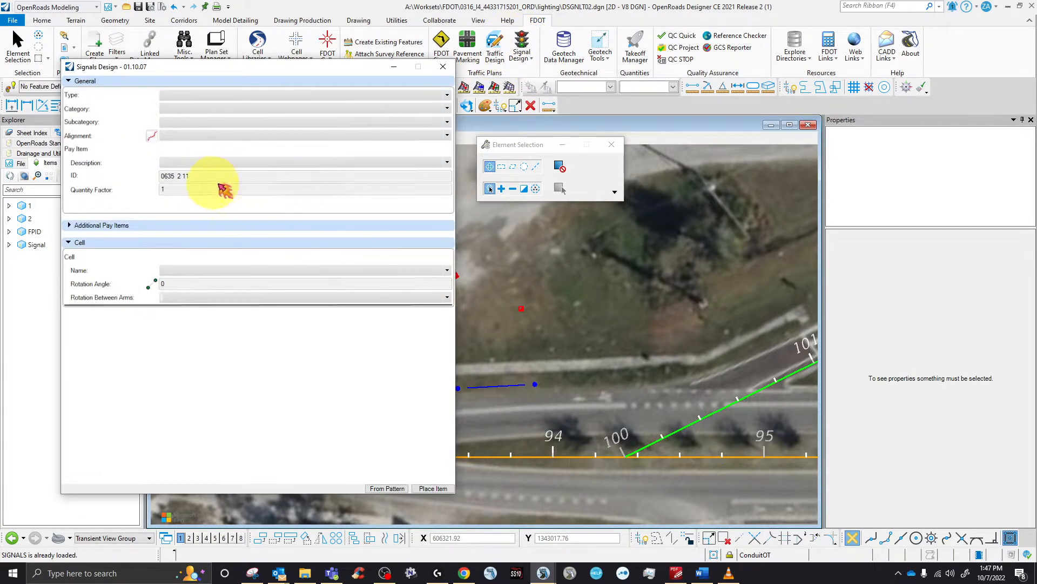
{"action": "left_click", "coordinate": [203, 94]}
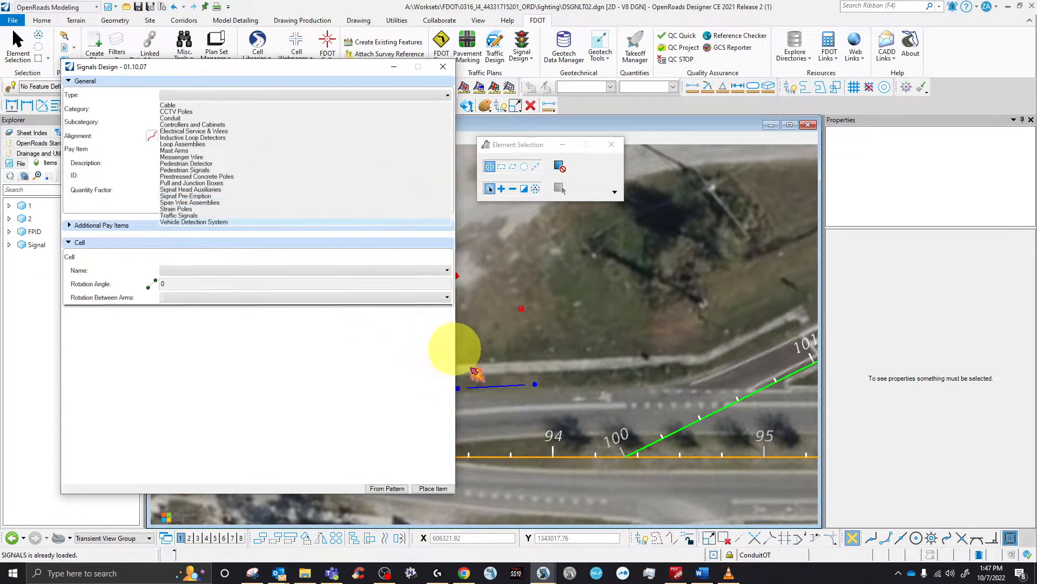
{"action": "left_click", "coordinate": [200, 182]}
{"action": "left_click", "coordinate": [192, 110]}
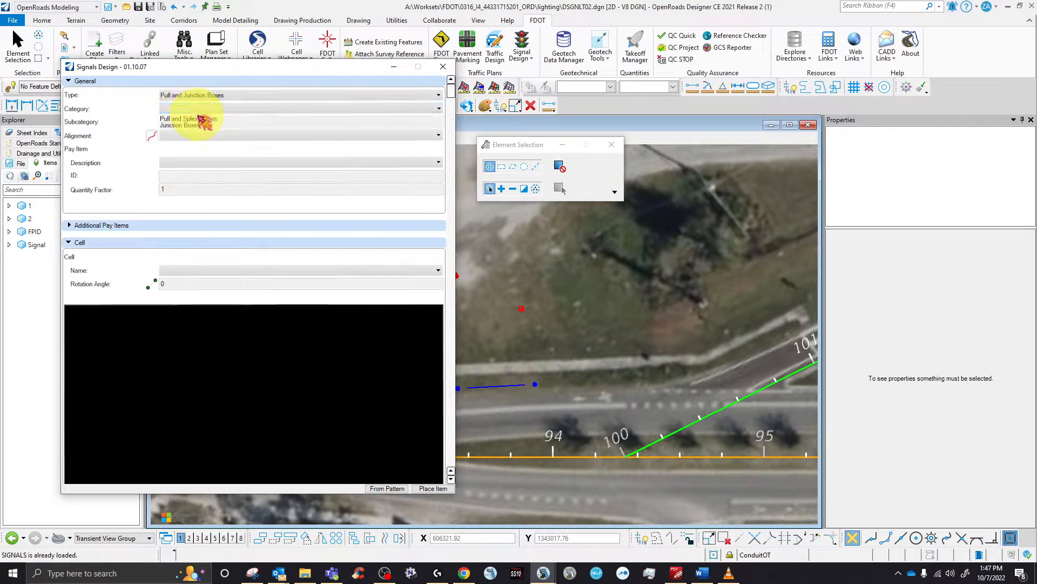
{"action": "left_click", "coordinate": [200, 119]}
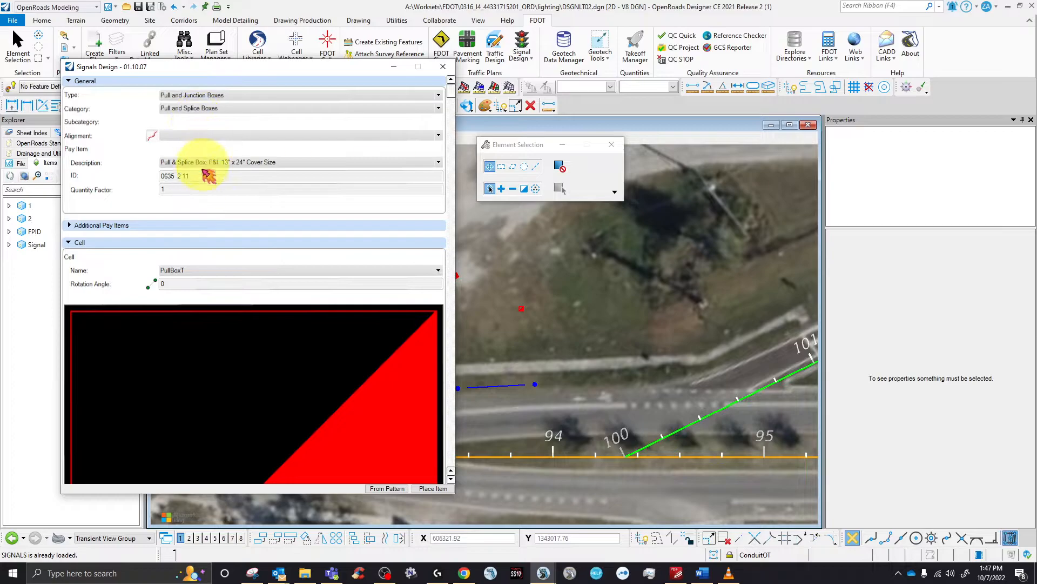
{"action": "left_click", "coordinate": [182, 136]}
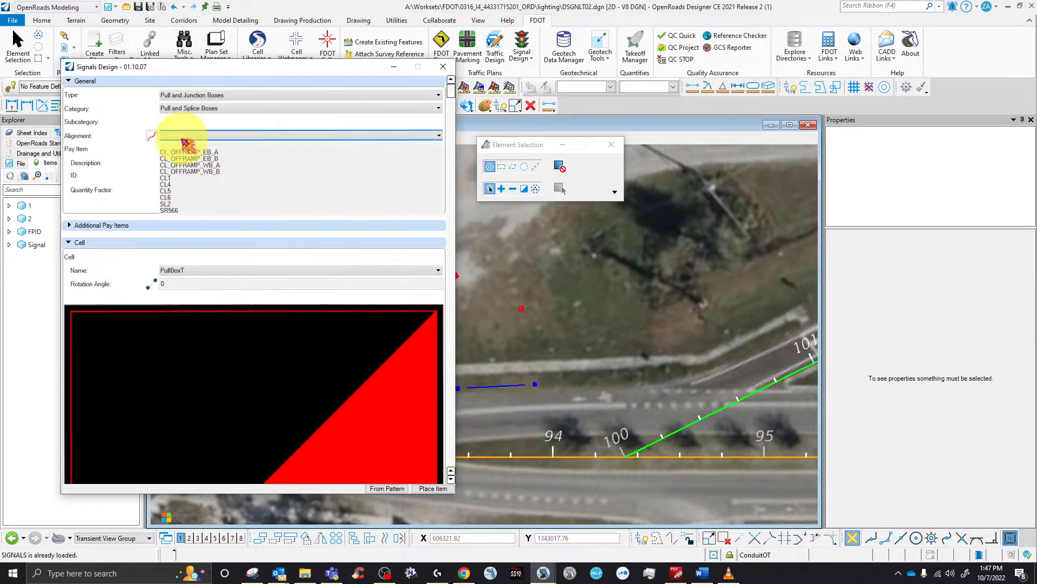
{"action": "left_click", "coordinate": [168, 210]}
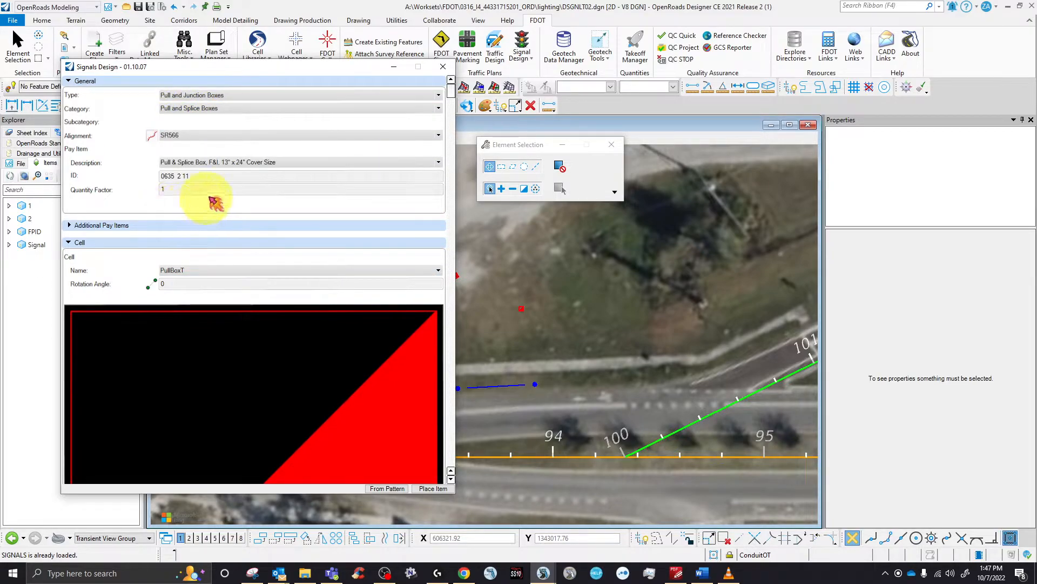
{"action": "scroll", "coordinate": [254, 233], "scroll_direction": "down", "scroll_amount": 4}
{"action": "left_click", "coordinate": [442, 482]}
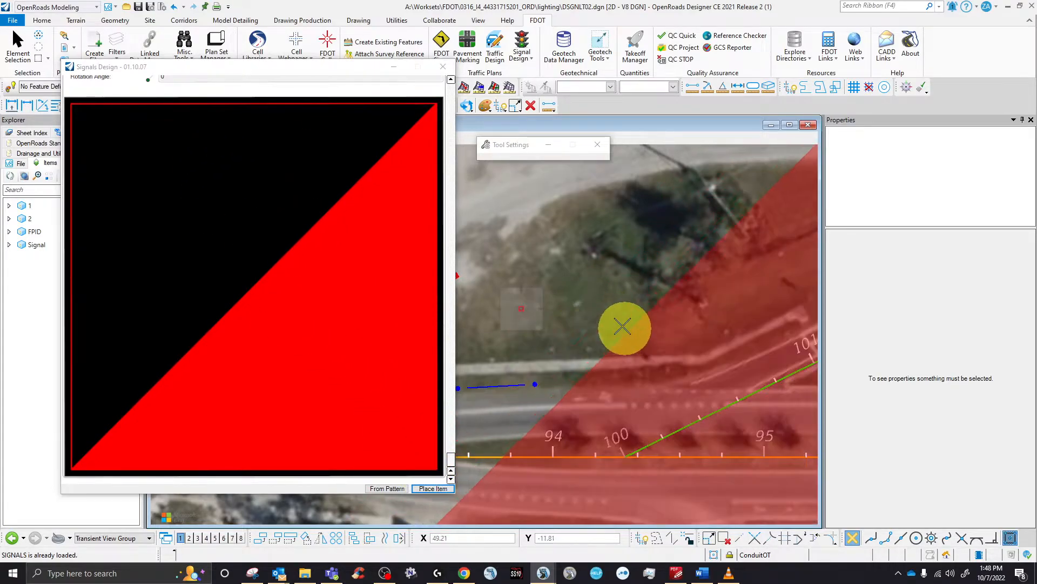
- Place the new SR566 pull box and close the Signal Design panel
{"action": "left_click", "coordinate": [604, 303]}
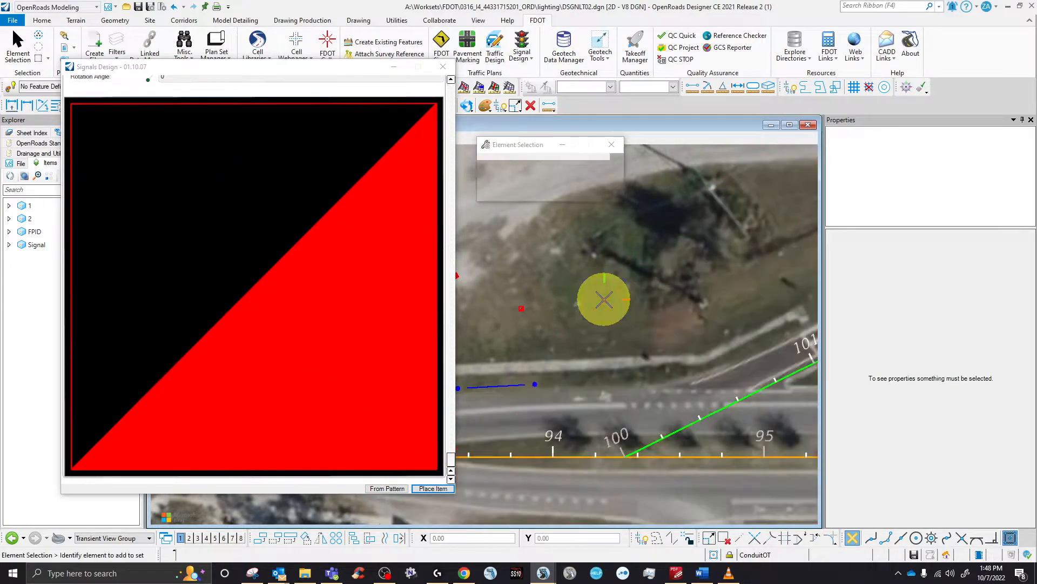
{"action": "left_click", "coordinate": [443, 66]}
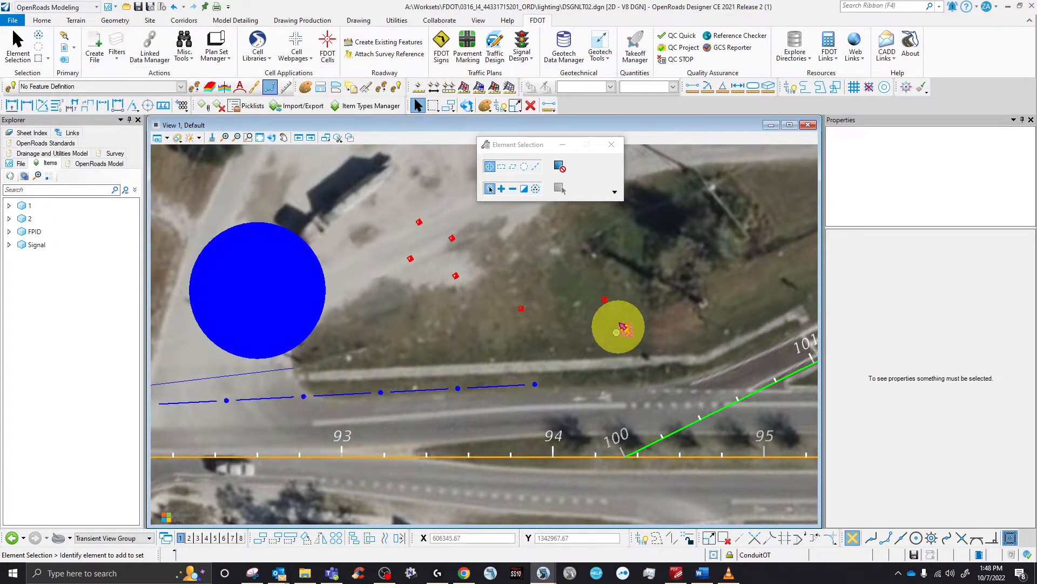
{"action": "scroll", "coordinate": [613, 305], "scroll_direction": "up", "scroll_amount": 2}
{"action": "scroll", "coordinate": [562, 356], "scroll_direction": "down", "scroll_amount": 3}
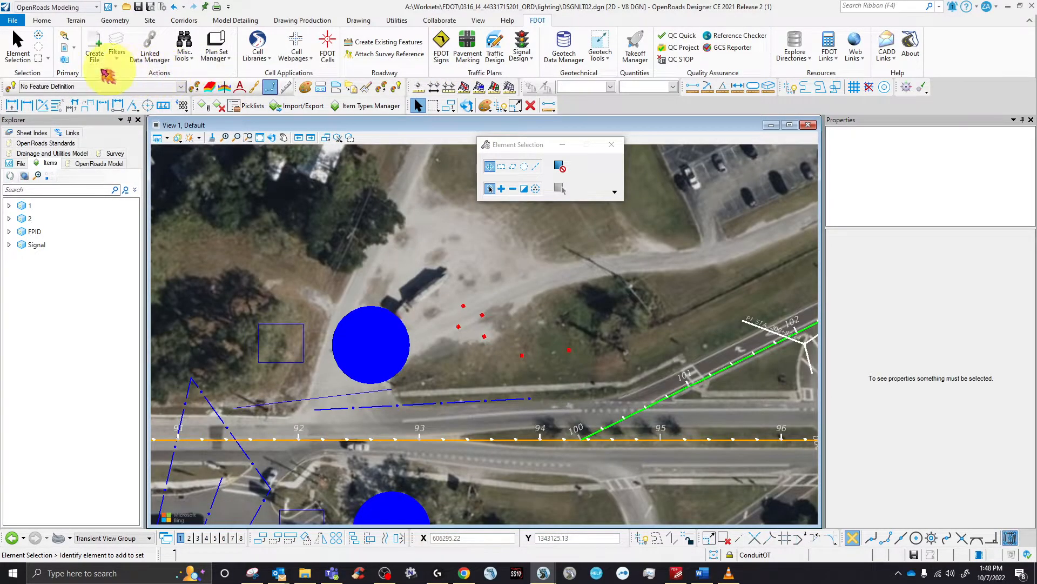
{"action": "scroll", "coordinate": [540, 364], "scroll_direction": "up", "scroll_amount": 2}
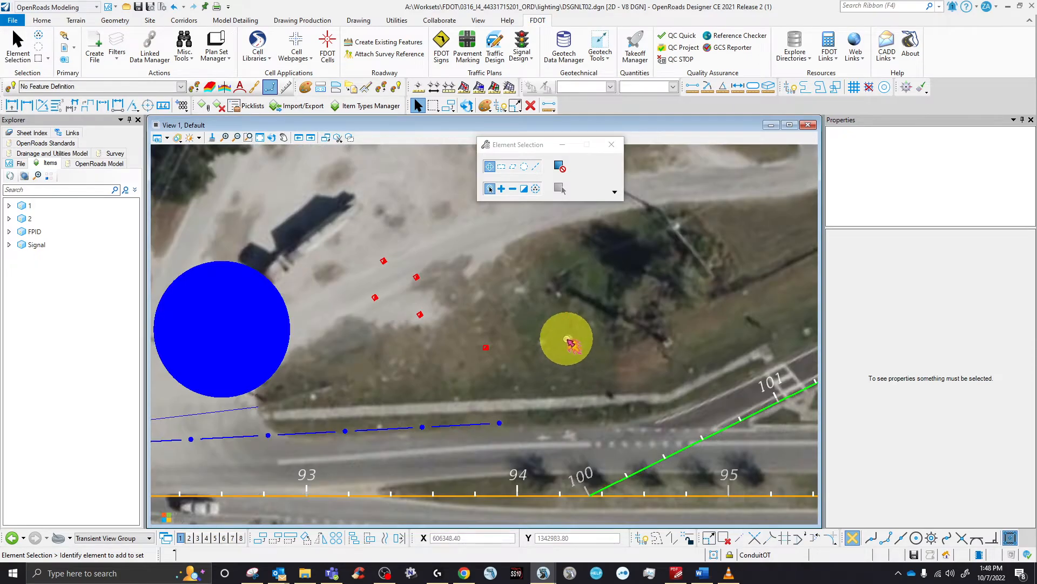
- Compare both pull boxes' pay-item properties, then delete pull box 1604
{"action": "left_click", "coordinate": [599, 393]}
{"action": "scroll", "coordinate": [916, 454], "scroll_direction": "down", "scroll_amount": 3}
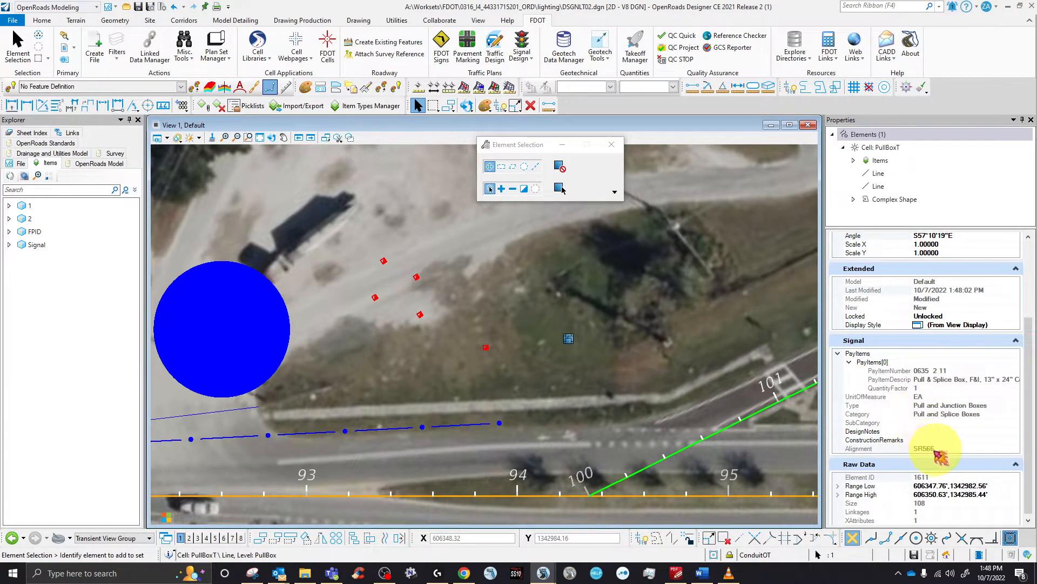
{"action": "left_click", "coordinate": [485, 351]}
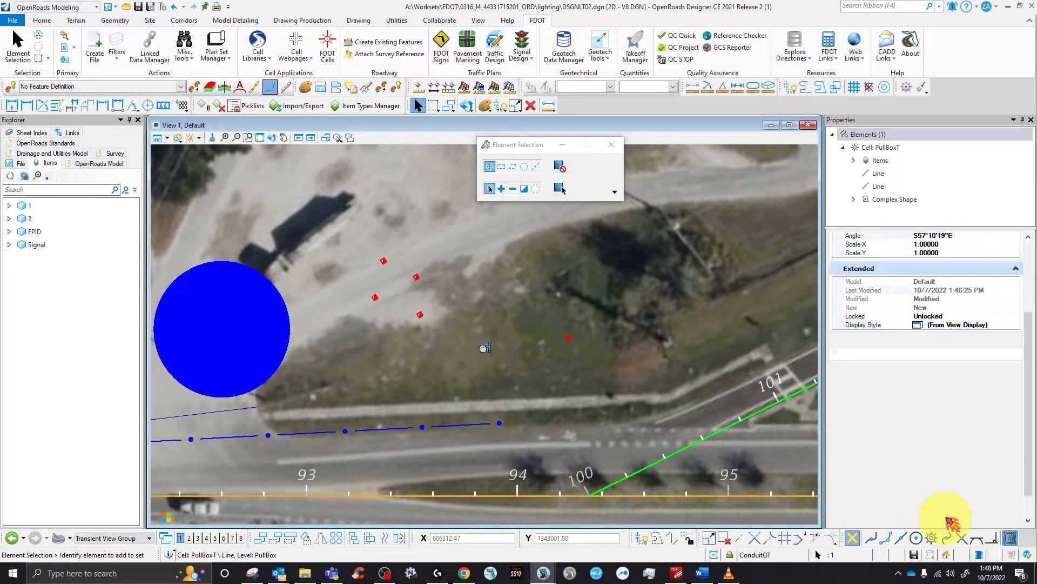
{"action": "scroll", "coordinate": [951, 497], "scroll_direction": "down", "scroll_amount": 2}
{"action": "left_click", "coordinate": [954, 456]}
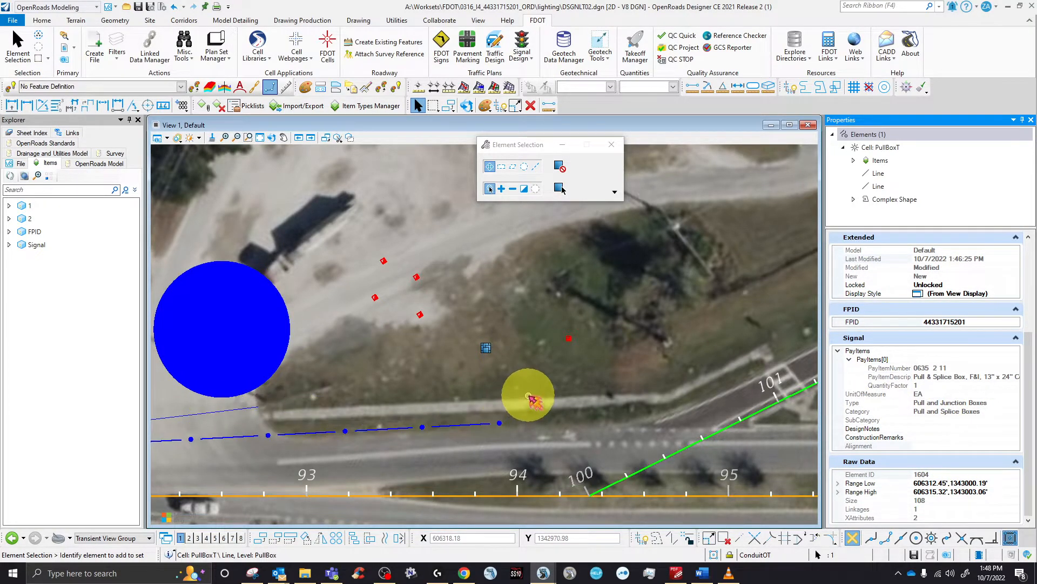
{"action": "left_click", "coordinate": [471, 346]}
{"action": "key", "text": "Delete"}
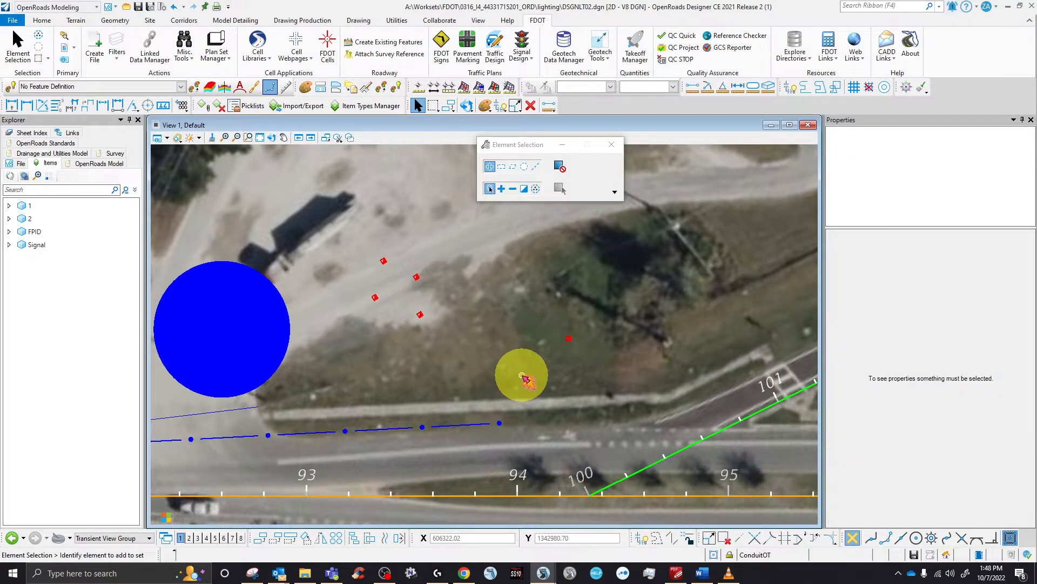
{"action": "left_click", "coordinate": [571, 340]}
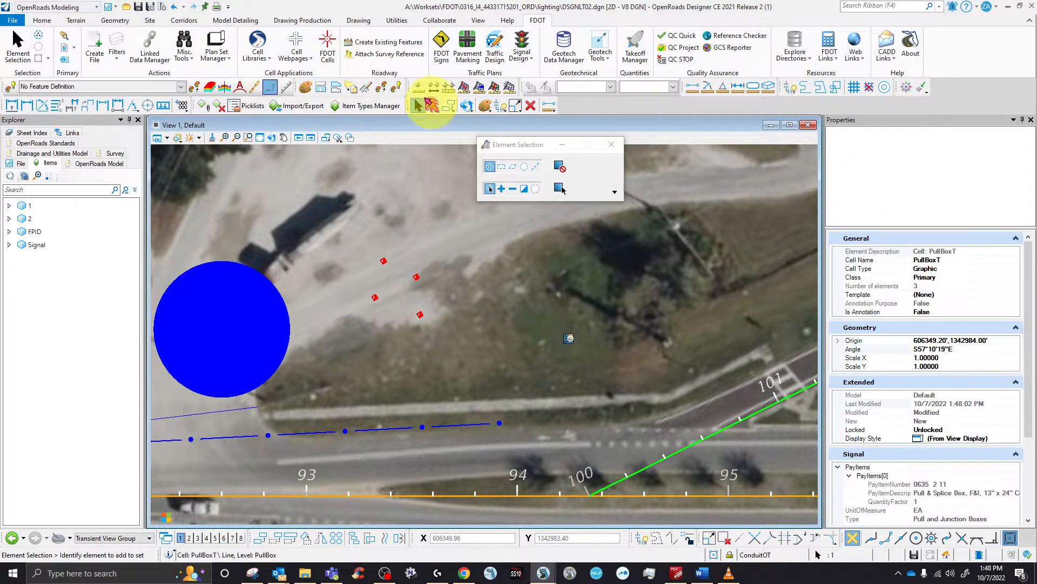
{"action": "left_click", "coordinate": [397, 20]}
{"action": "left_click", "coordinate": [174, 42]}
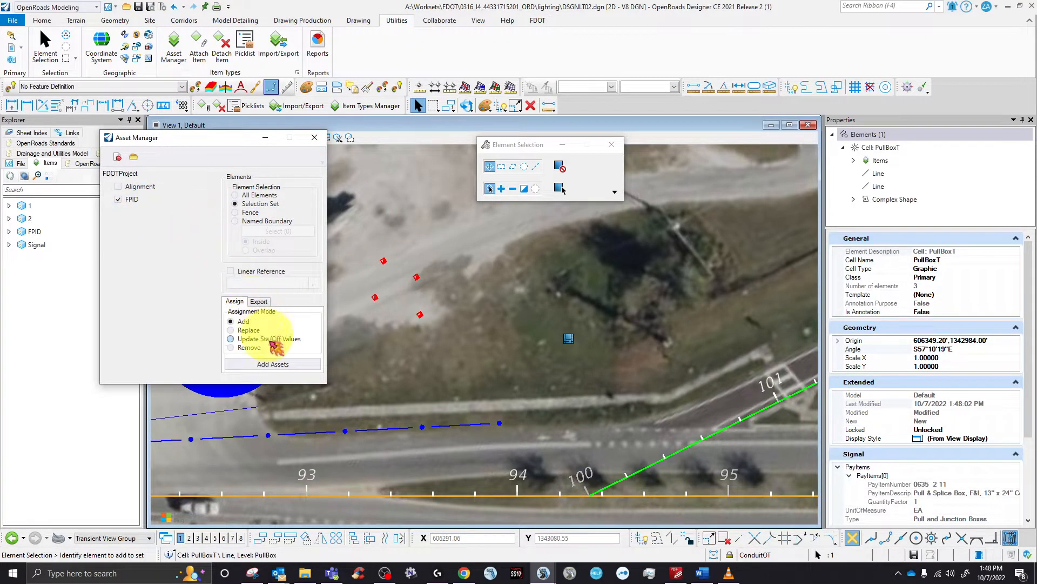
{"action": "left_click", "coordinate": [274, 364]}
{"action": "left_click", "coordinate": [939, 467]}
{"action": "left_click", "coordinate": [1016, 467]}
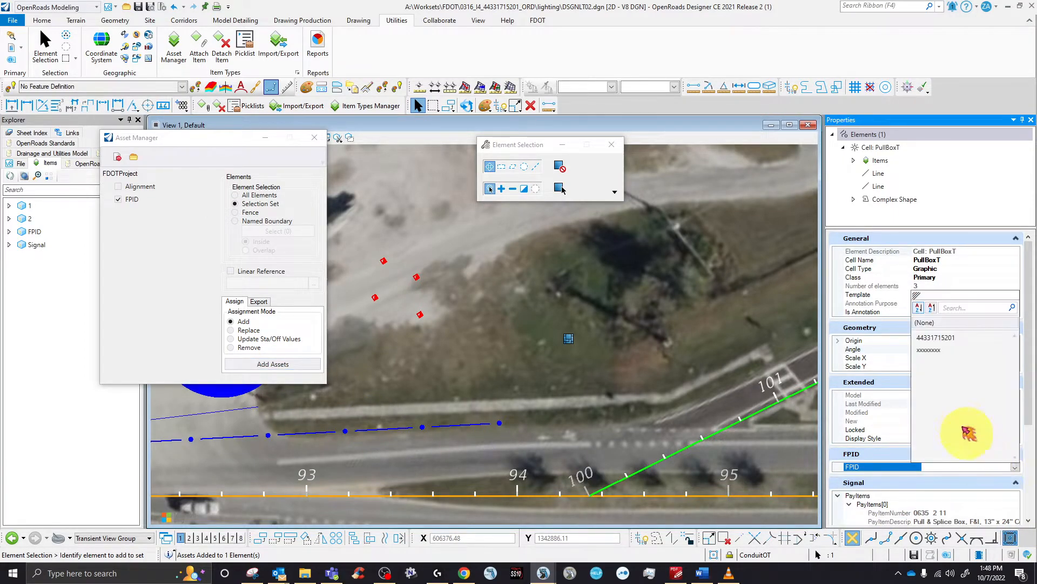
{"action": "left_click", "coordinate": [937, 338]}
- Clear the selection, close Asset Manager and save DSGNLT02.dgn
{"action": "right_click", "coordinate": [641, 366]}
{"action": "left_click", "coordinate": [315, 140]}
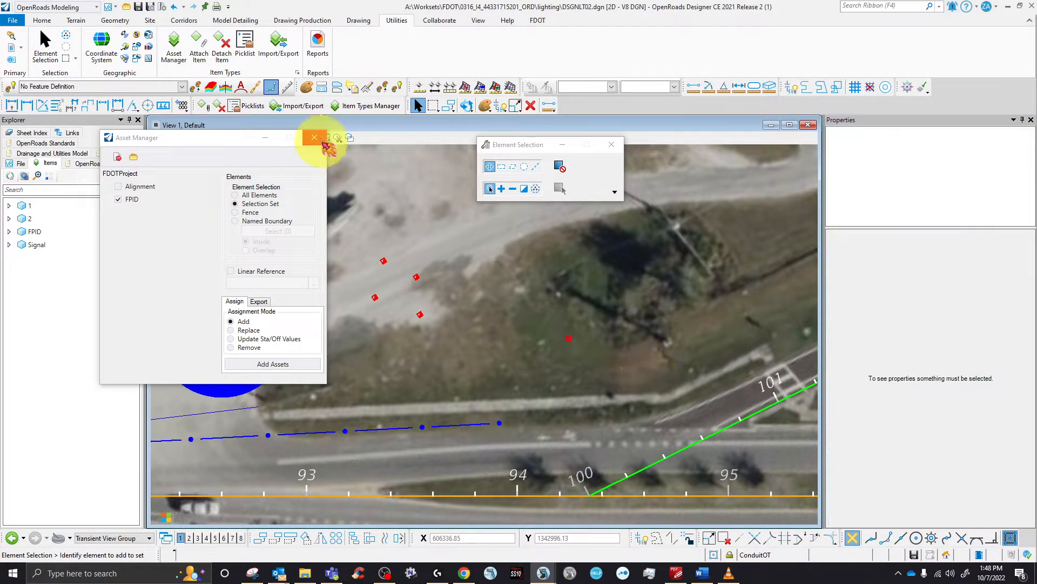
{"action": "left_click", "coordinate": [138, 7]}
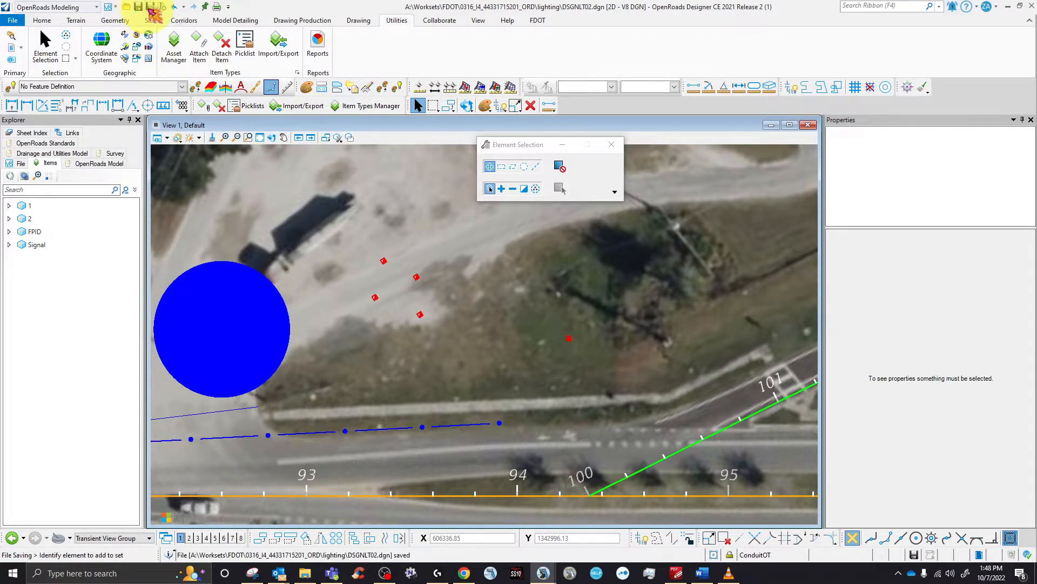
{"action": "left_click", "coordinate": [543, 22]}
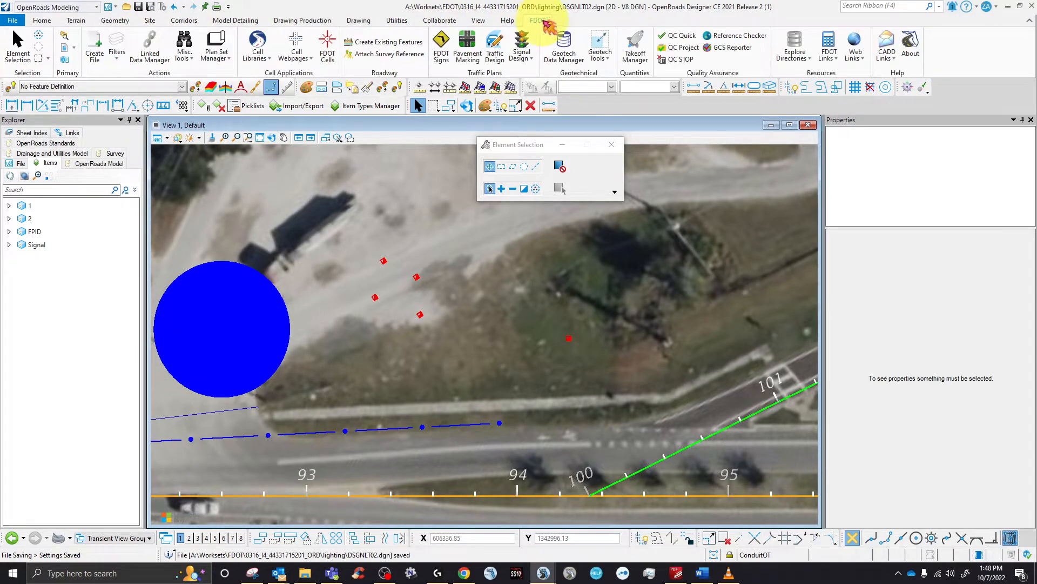
- Compute the Summary of Signalization Items takeoff without external references, replacing existing reports
{"action": "left_click", "coordinate": [635, 46]}
{"action": "scroll", "coordinate": [535, 327], "scroll_direction": "down", "scroll_amount": 3}
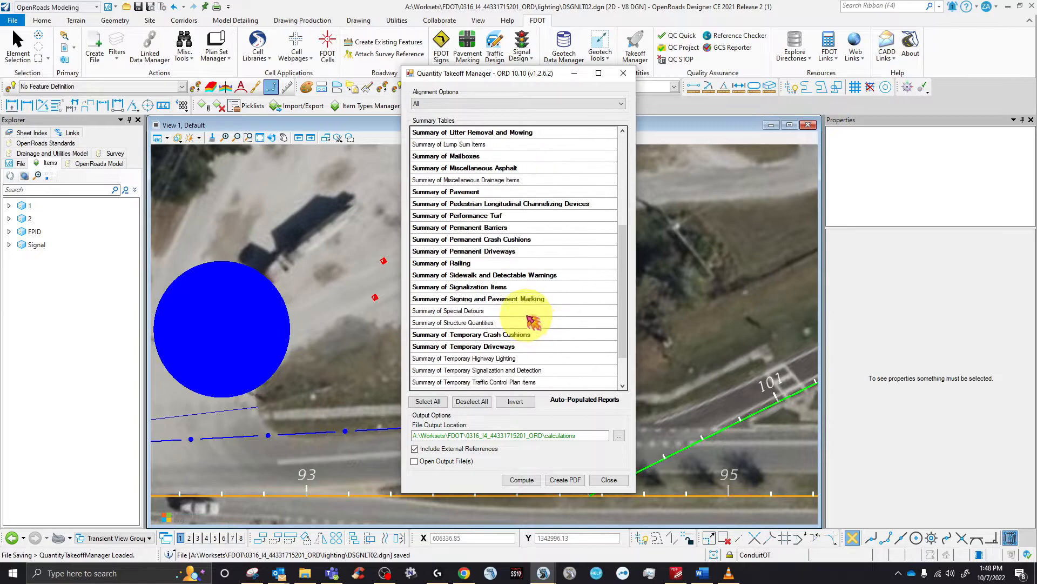
{"action": "scroll", "coordinate": [535, 297], "scroll_direction": "down", "scroll_amount": 2}
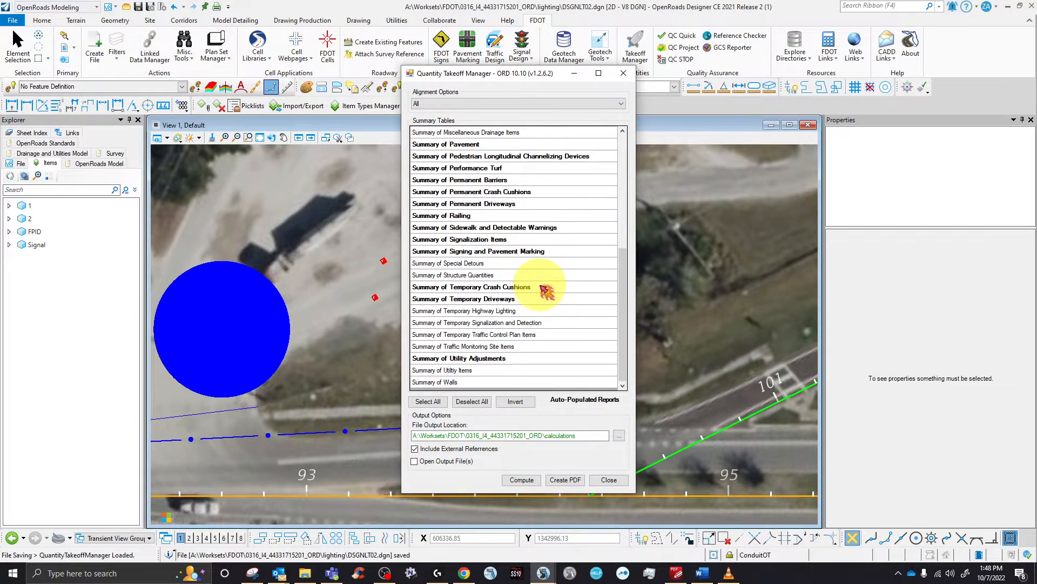
{"action": "left_click", "coordinate": [505, 241]}
{"action": "left_click", "coordinate": [468, 452]}
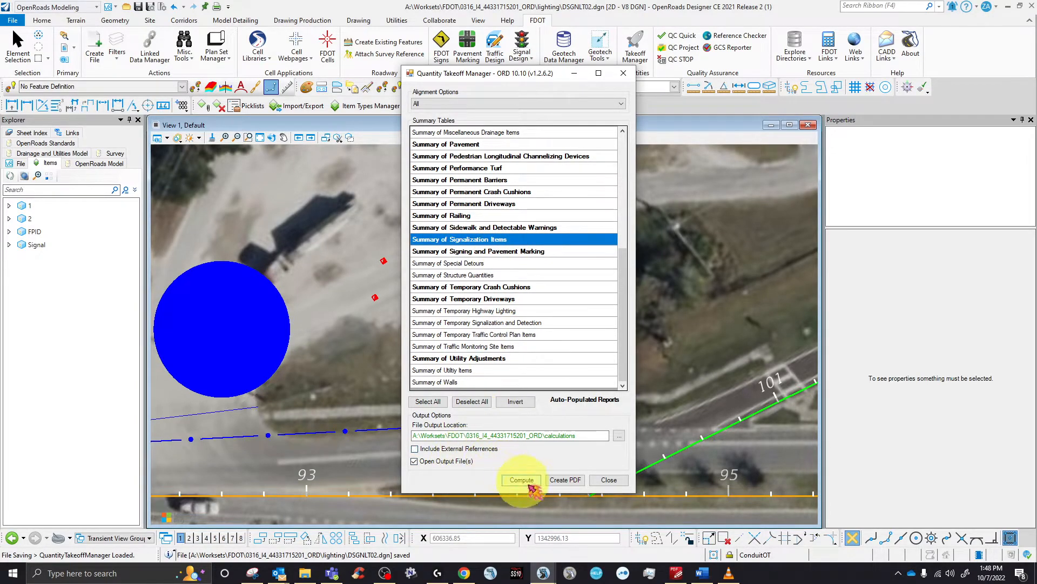
{"action": "left_click", "coordinate": [522, 481]}
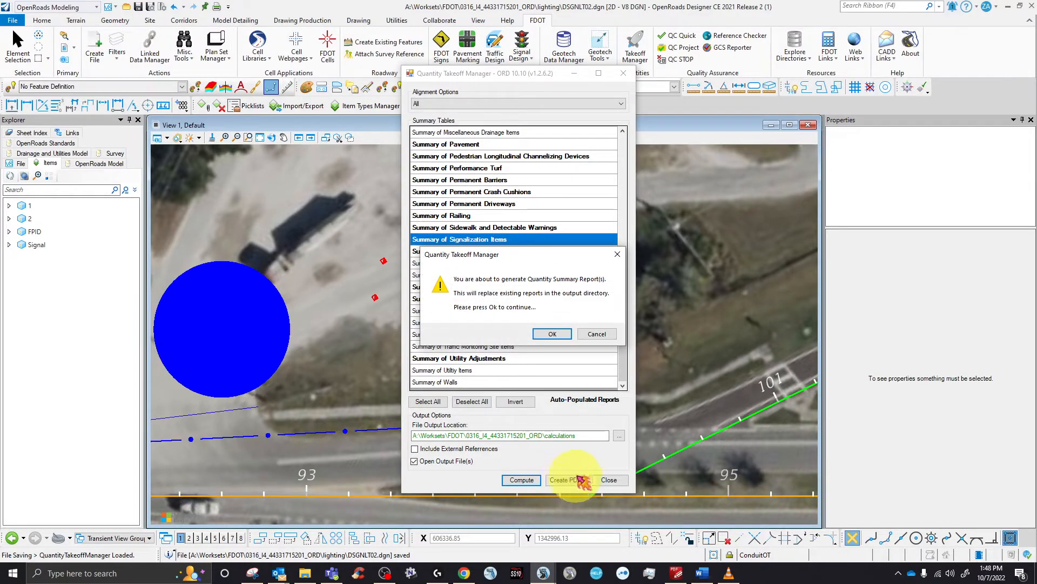
{"action": "left_click", "coordinate": [553, 335]}
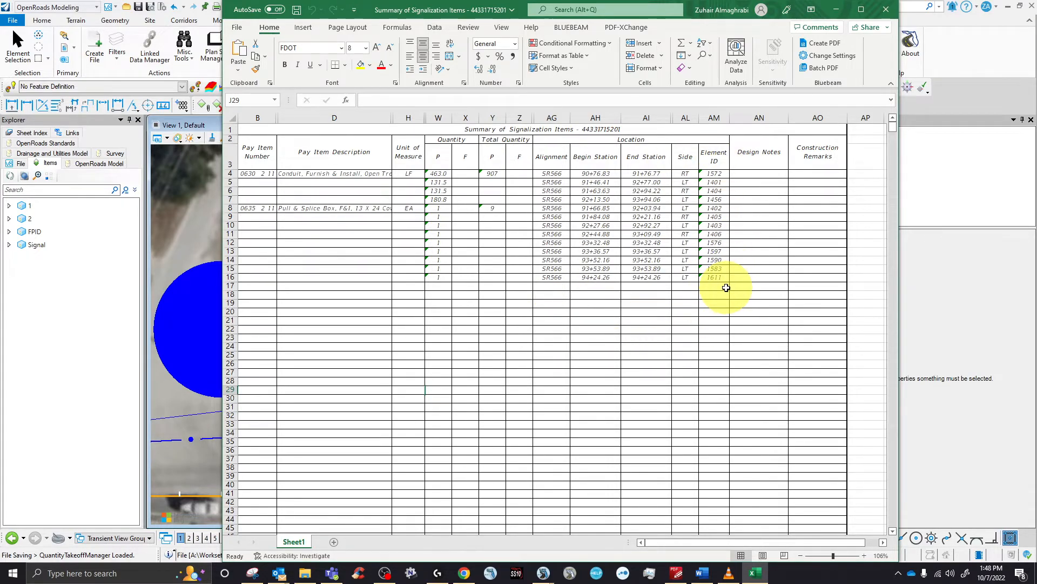
- Drag the Excel signalization summary to the lower right to uncover the Quantity Takeoff Manager
{"action": "left_click_drag", "start_coordinate": [692, 14], "coordinate": [810, 210]}
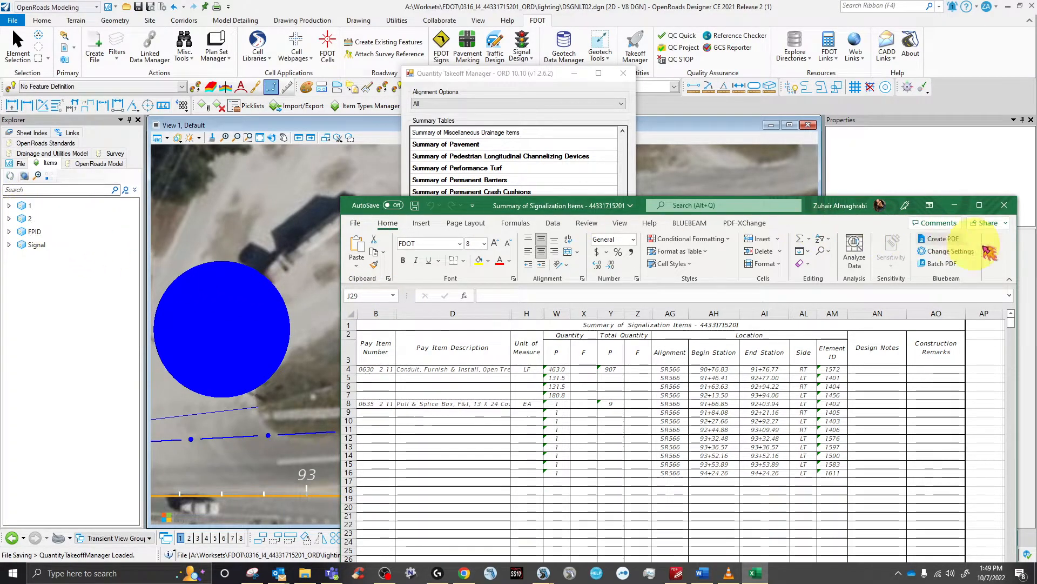
- Close Excel, dismiss the report message, close Quantity Takeoff Manager and open Item Types Manager
{"action": "left_click", "coordinate": [1004, 205]}
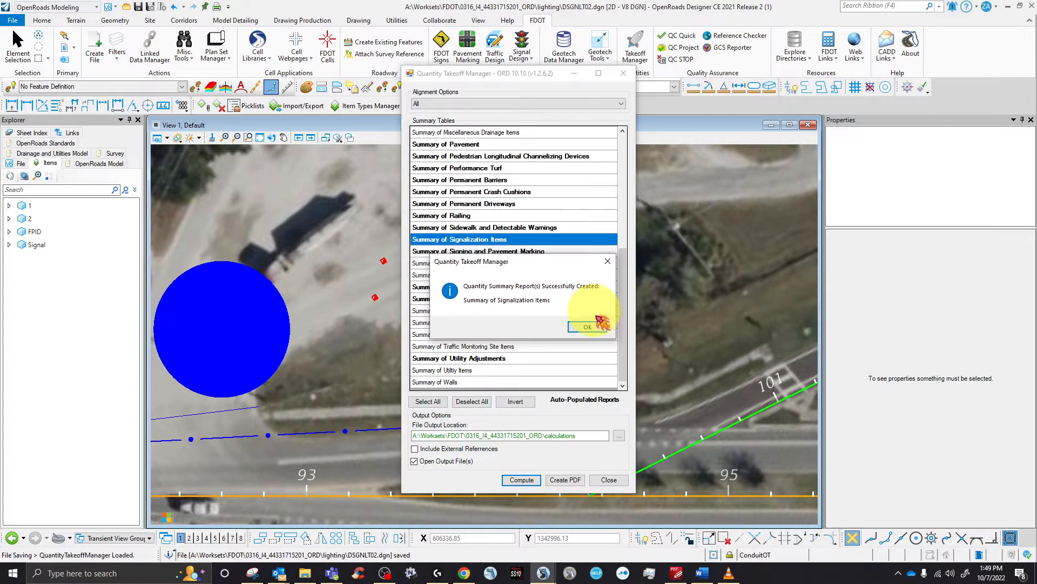
{"action": "left_click", "coordinate": [588, 327]}
{"action": "left_click", "coordinate": [624, 74]}
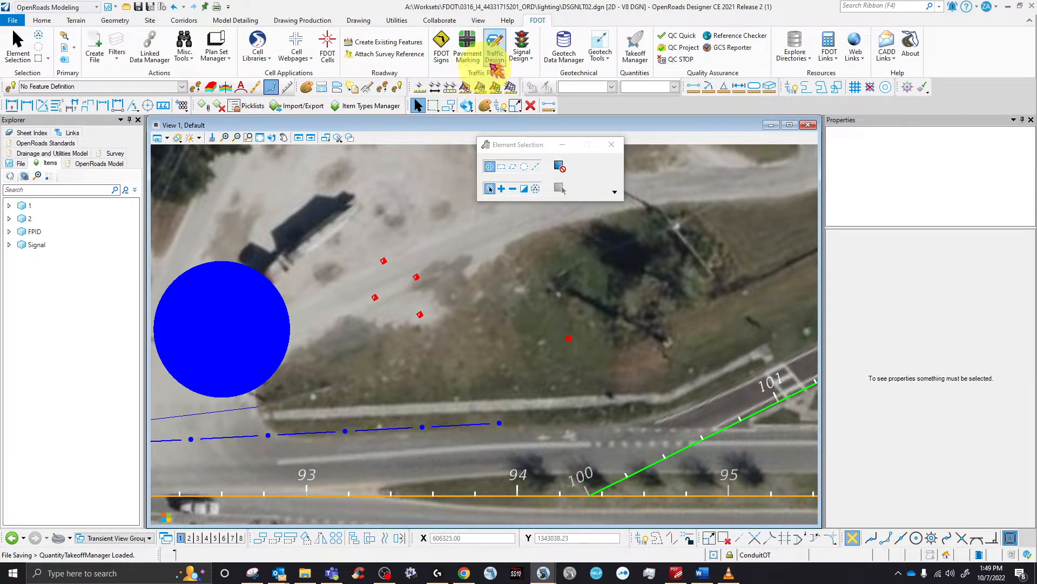
{"action": "left_click", "coordinate": [361, 107]}
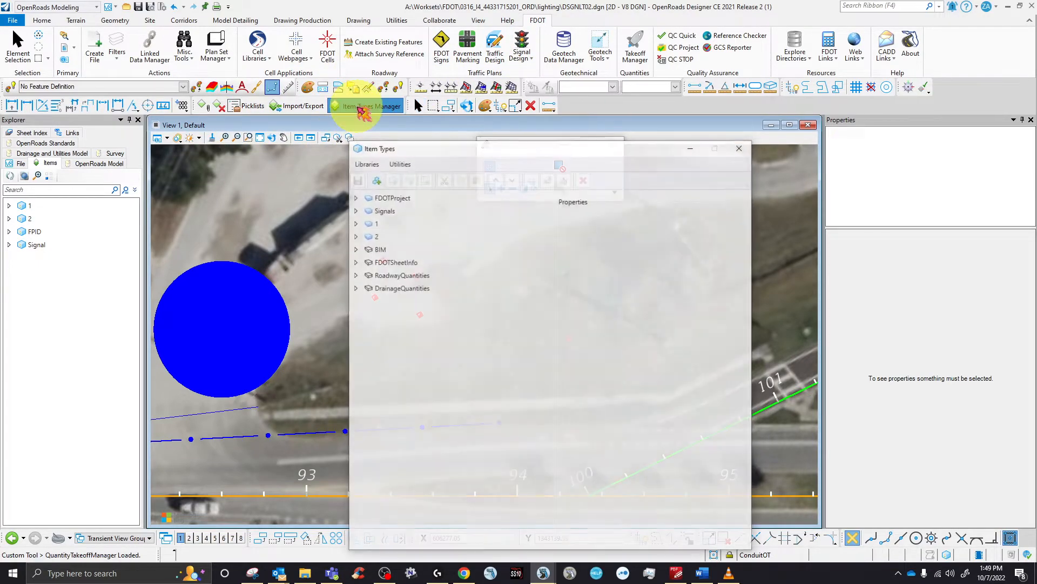
- Review the CurbAndGutter and DitchPavement fields under RoadwayQuantities, collapse them, and close Item Types
{"action": "left_click", "coordinate": [355, 276]}
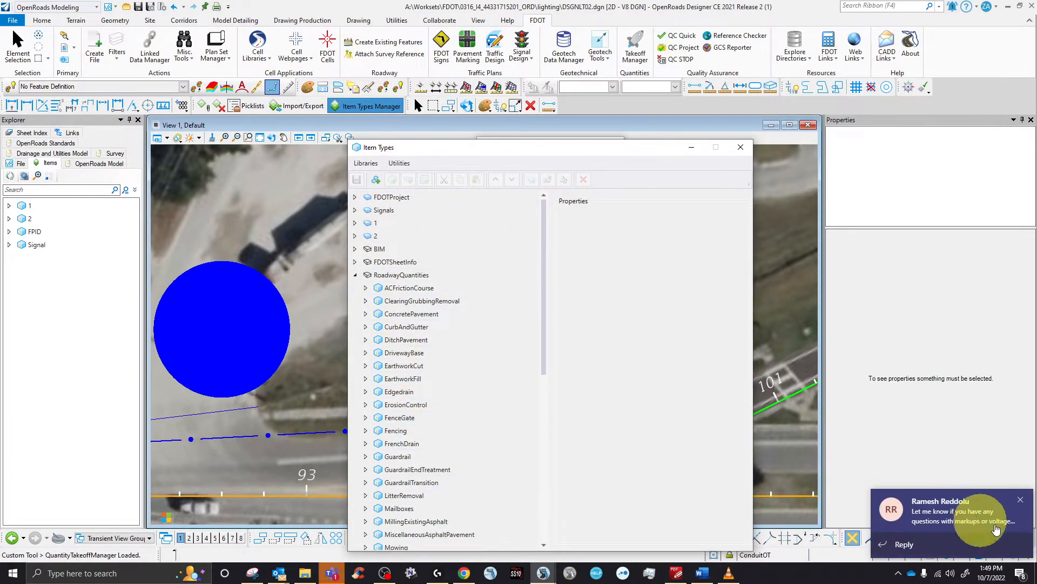
{"action": "left_click", "coordinate": [923, 511]}
{"action": "left_click", "coordinate": [1020, 500]}
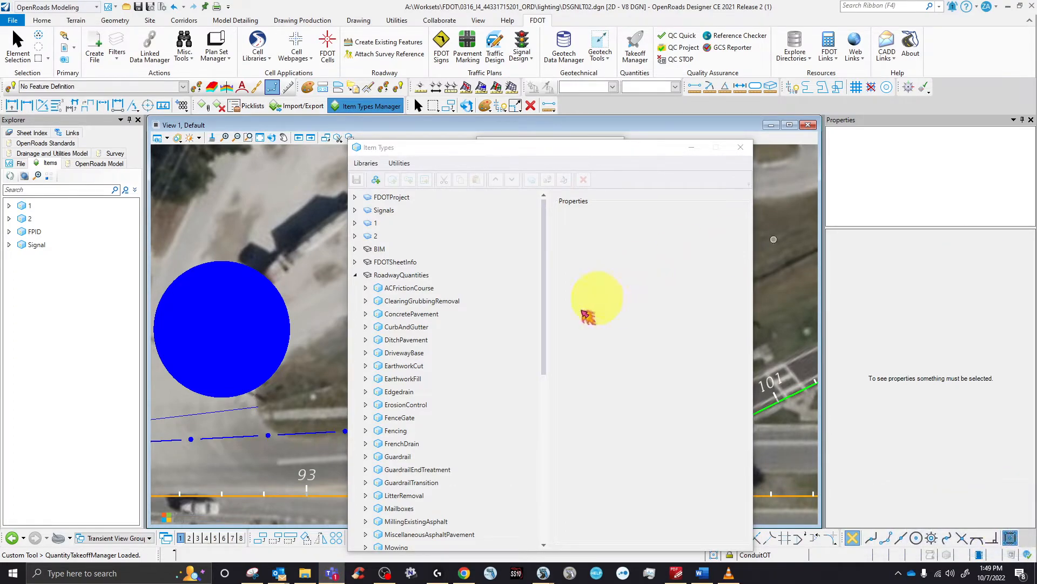
{"action": "left_click", "coordinate": [358, 327]}
{"action": "left_click", "coordinate": [366, 327]}
{"action": "left_click", "coordinate": [404, 341]}
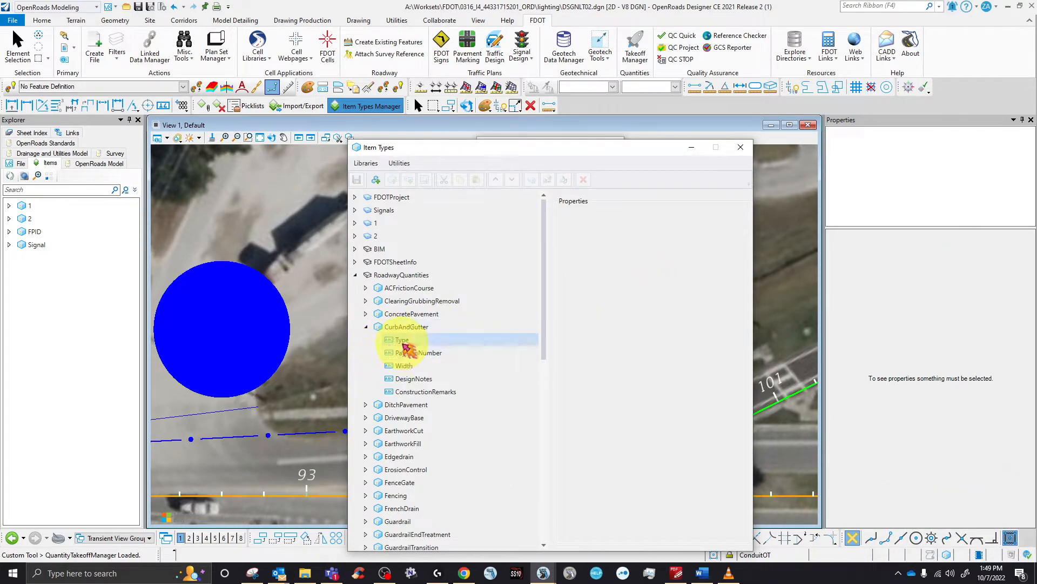
{"action": "left_click", "coordinate": [366, 405]}
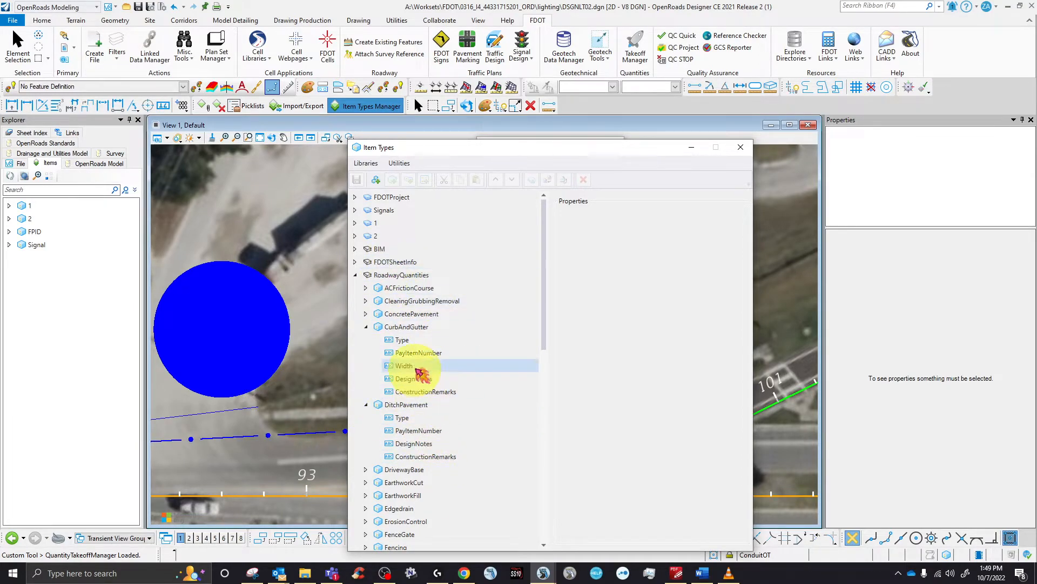
{"action": "scroll", "coordinate": [435, 443], "scroll_direction": "down", "scroll_amount": 15}
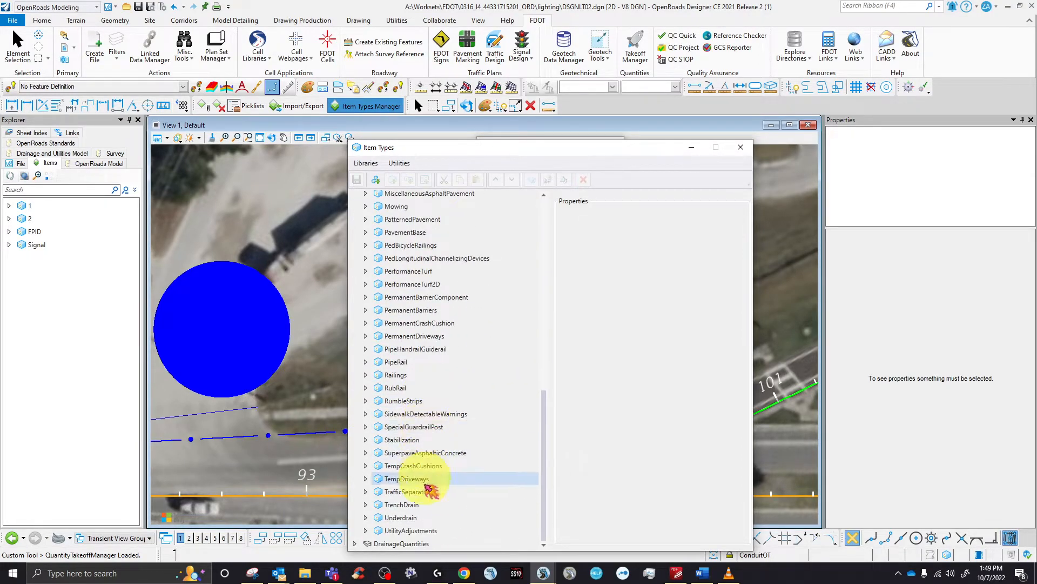
{"action": "scroll", "coordinate": [456, 425], "scroll_direction": "up", "scroll_amount": 15}
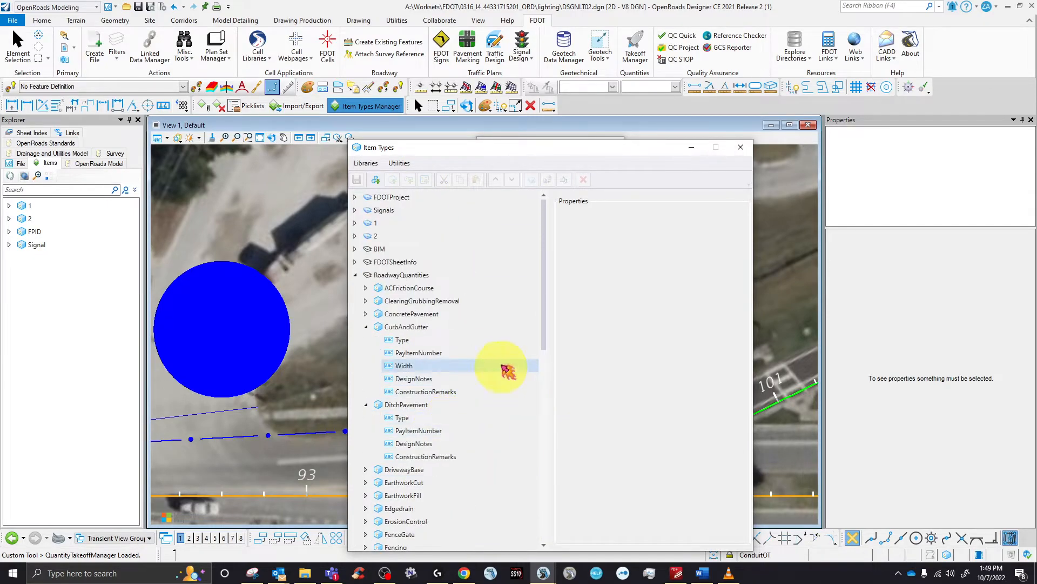
{"action": "left_click", "coordinate": [366, 327]}
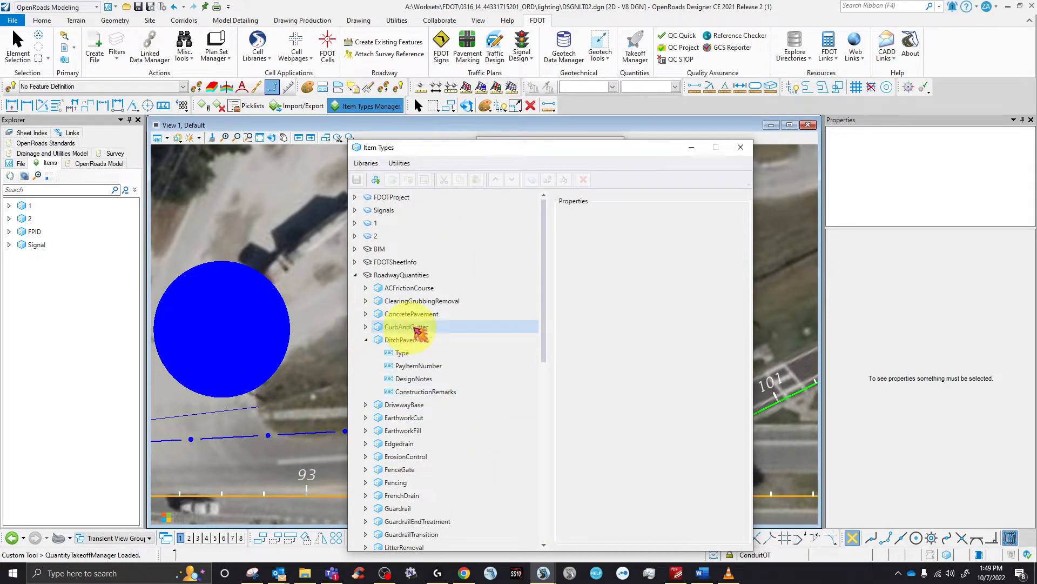
{"action": "left_click", "coordinate": [366, 340]}
{"action": "left_click", "coordinate": [741, 157]}
- Switch to Drawing Production and inspect the upper pull box circle's properties
{"action": "scroll", "coordinate": [459, 326], "scroll_direction": "down", "scroll_amount": 5}
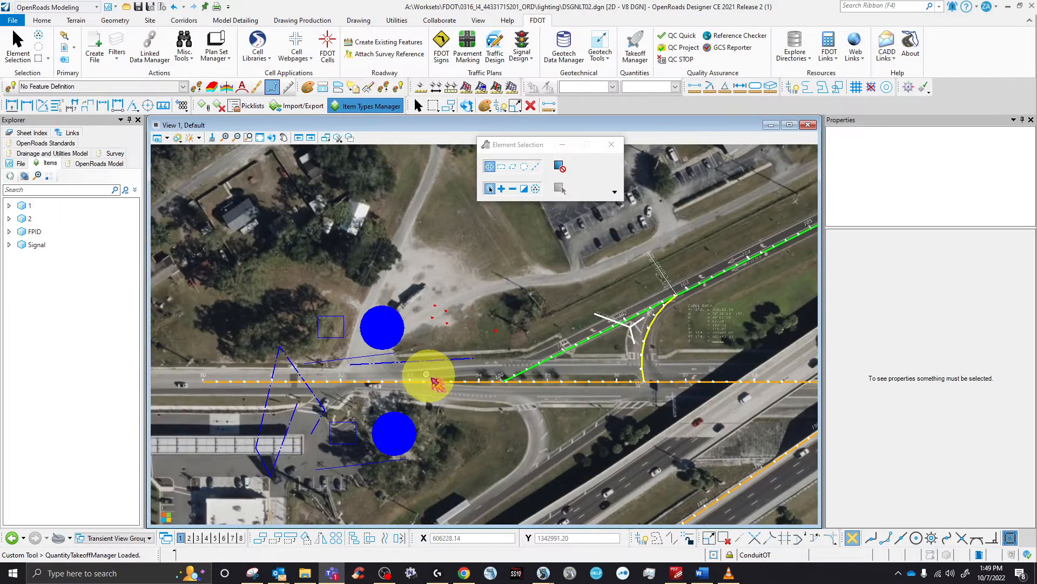
{"action": "scroll", "coordinate": [351, 427], "scroll_direction": "up", "scroll_amount": 3}
{"action": "scroll", "coordinate": [351, 427], "scroll_direction": "down", "scroll_amount": 2}
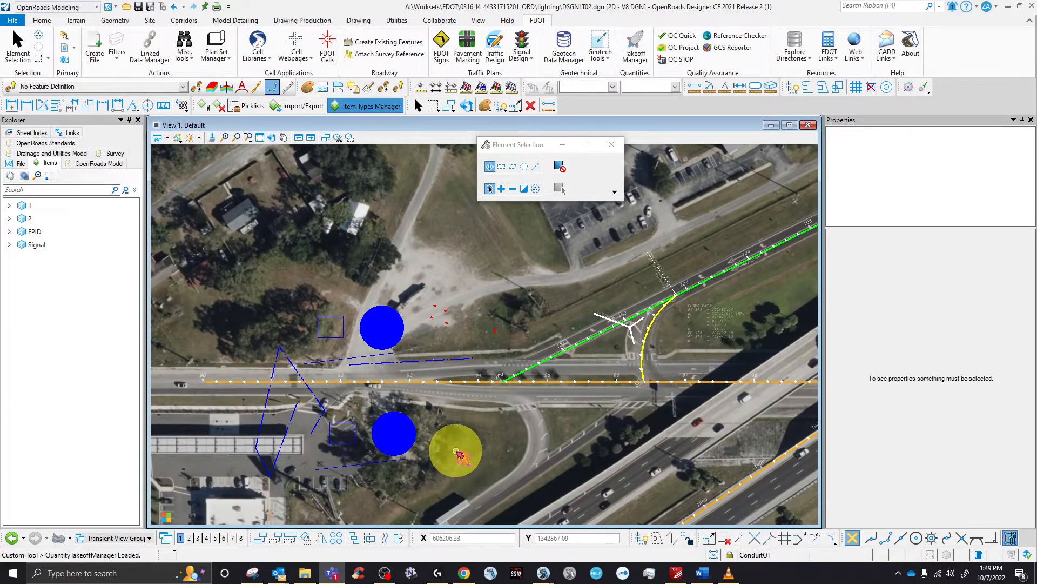
{"action": "left_click", "coordinate": [303, 21]}
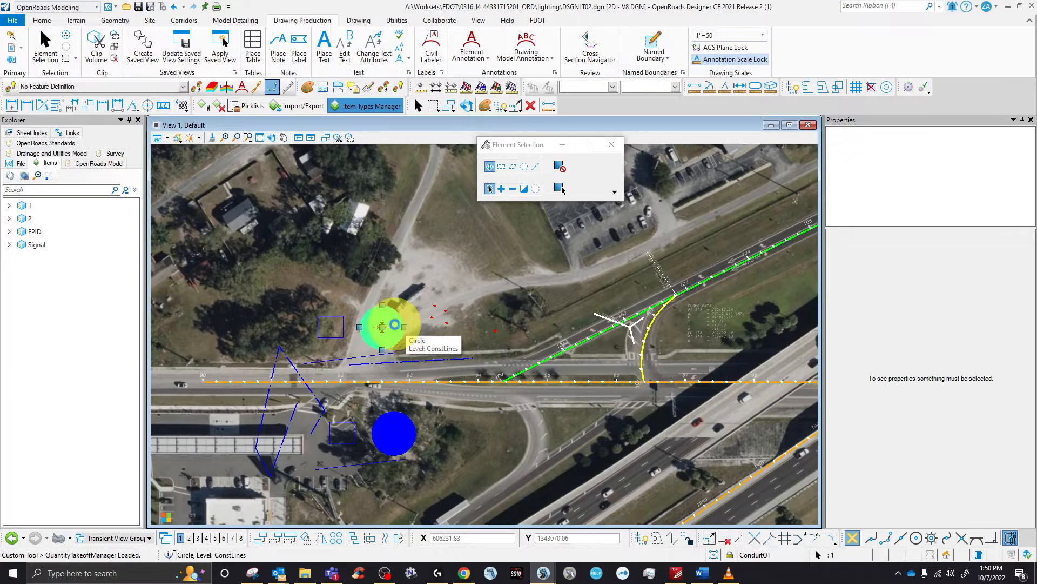
{"action": "left_click", "coordinate": [397, 328]}
{"action": "scroll", "coordinate": [407, 355], "scroll_direction": "up", "scroll_amount": 2}
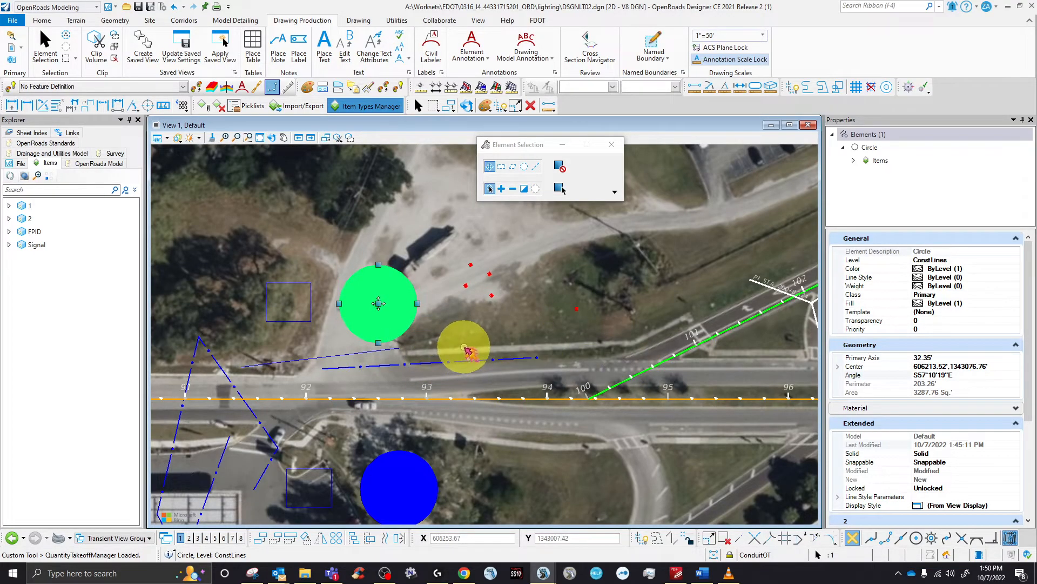
{"action": "left_click", "coordinate": [465, 351]}
- Box-select the 44 elements around the pull boxes, then inspect the two conduit lines' properties
{"action": "middle_click_drag", "start_coordinate": [660, 511], "coordinate": [664, 514]}
{"action": "left_click_drag", "start_coordinate": [649, 505], "coordinate": [284, 348]}
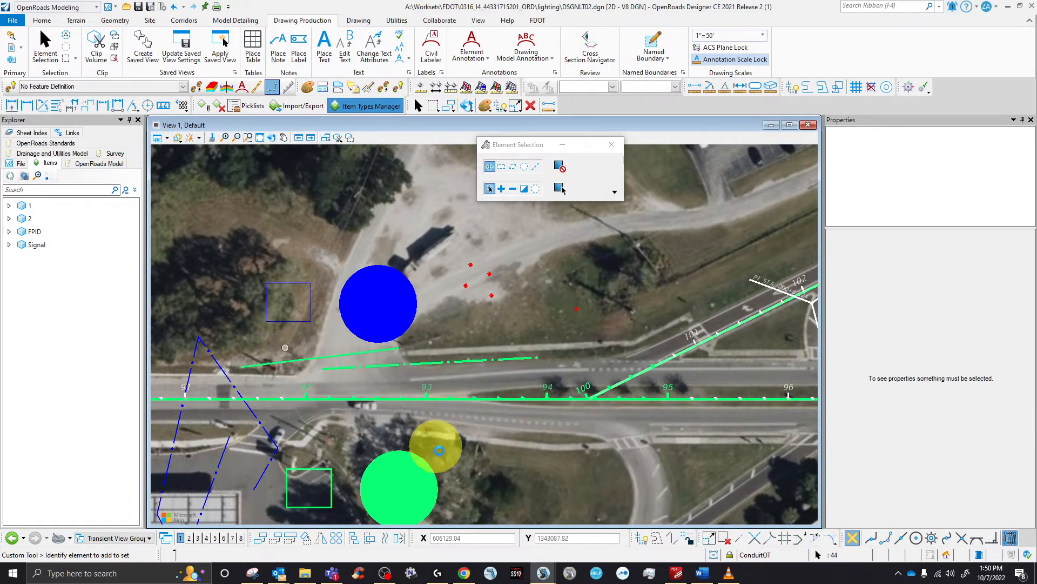
{"action": "left_click", "coordinate": [485, 459]}
{"action": "left_click", "coordinate": [424, 364]}
{"action": "left_click", "coordinate": [375, 352], "text": "ctrl"}
{"action": "left_click", "coordinate": [37, 208]}
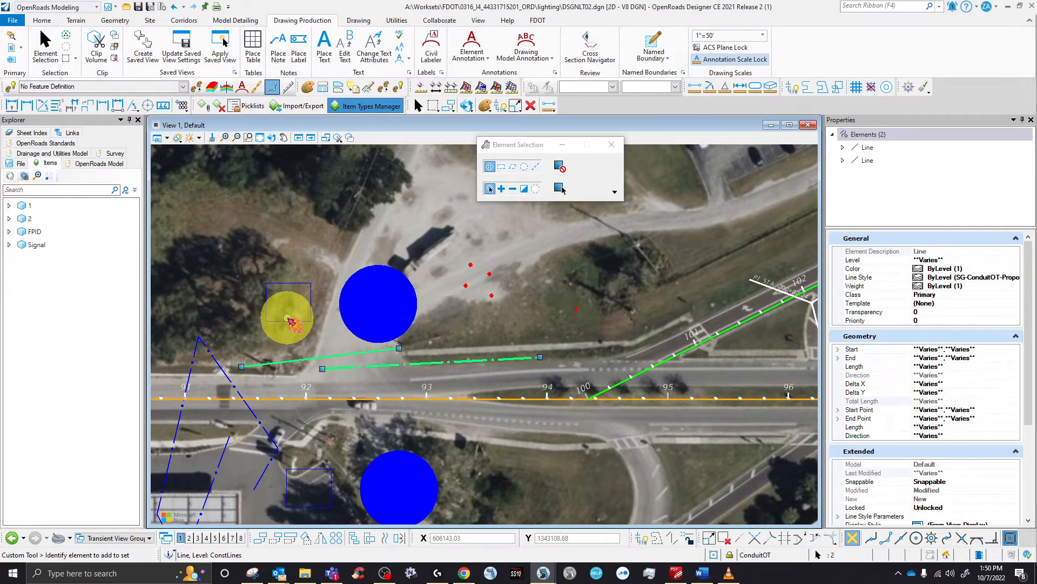
{"action": "left_click", "coordinate": [331, 325]}
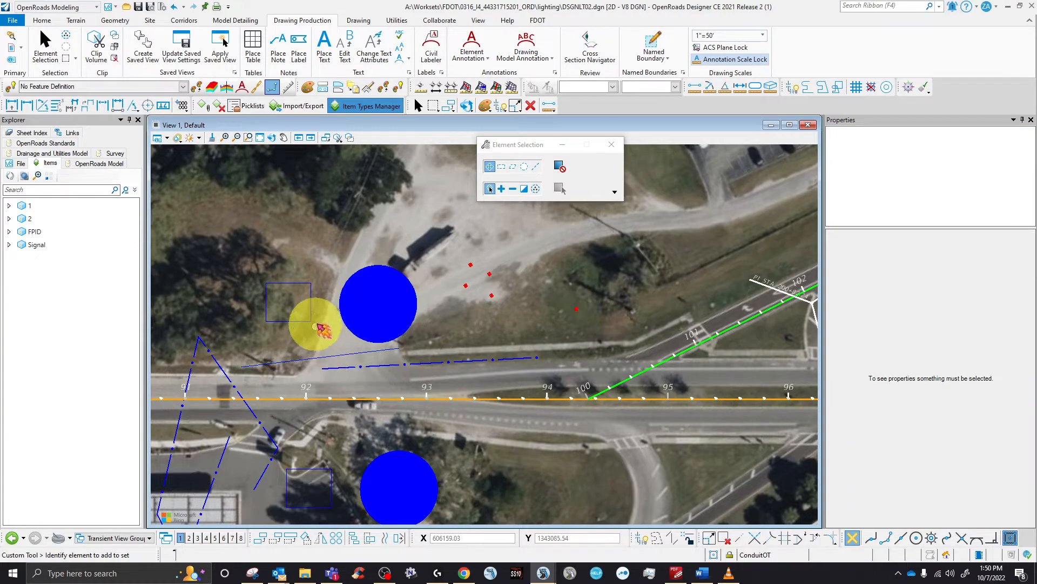
- Inspect the large pull box circle's properties, then deselect it and switch to the FDOT tool set
{"action": "left_click", "coordinate": [372, 316]}
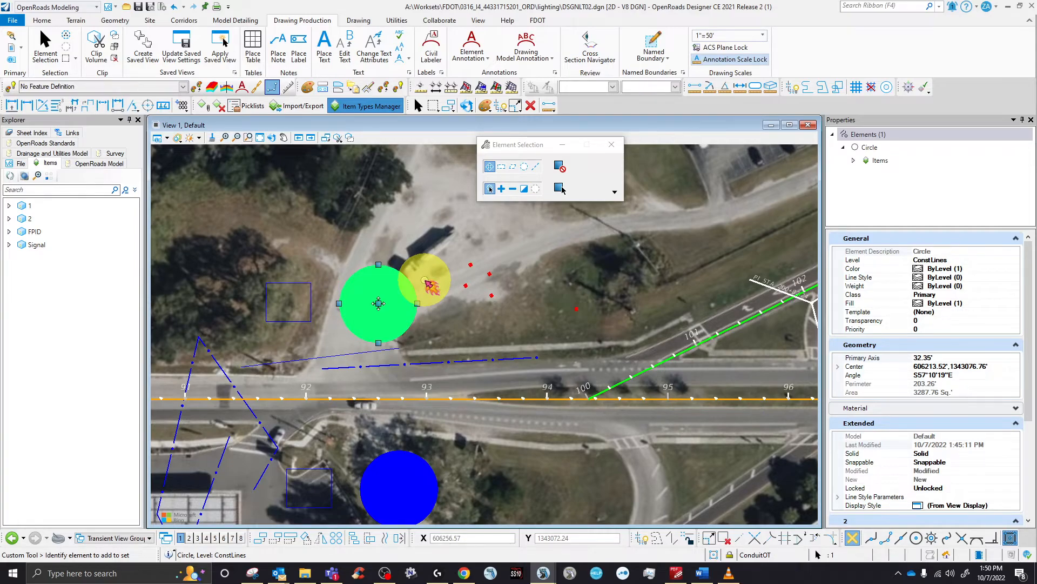
{"action": "left_click", "coordinate": [417, 213]}
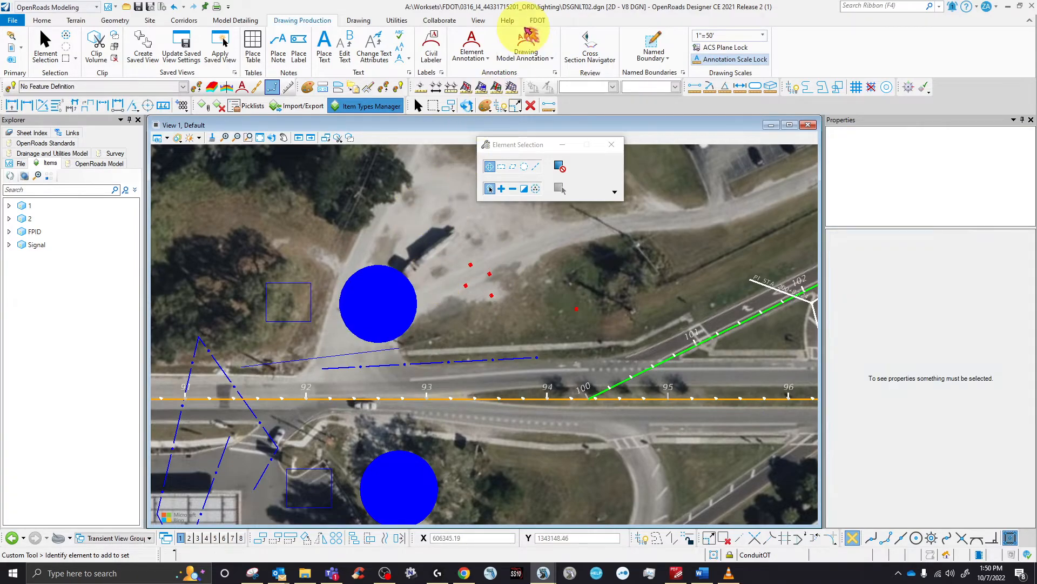
{"action": "left_click", "coordinate": [538, 20]}
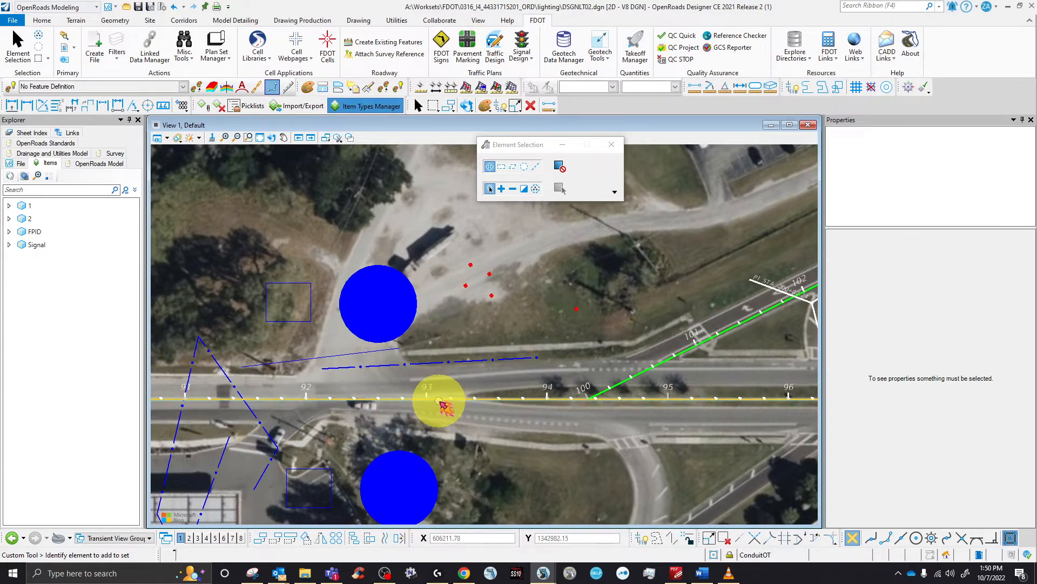
{"action": "scroll", "coordinate": [441, 401], "scroll_direction": "down", "scroll_amount": 5}
{"action": "scroll", "coordinate": [437, 449], "scroll_direction": "up", "scroll_amount": 6}
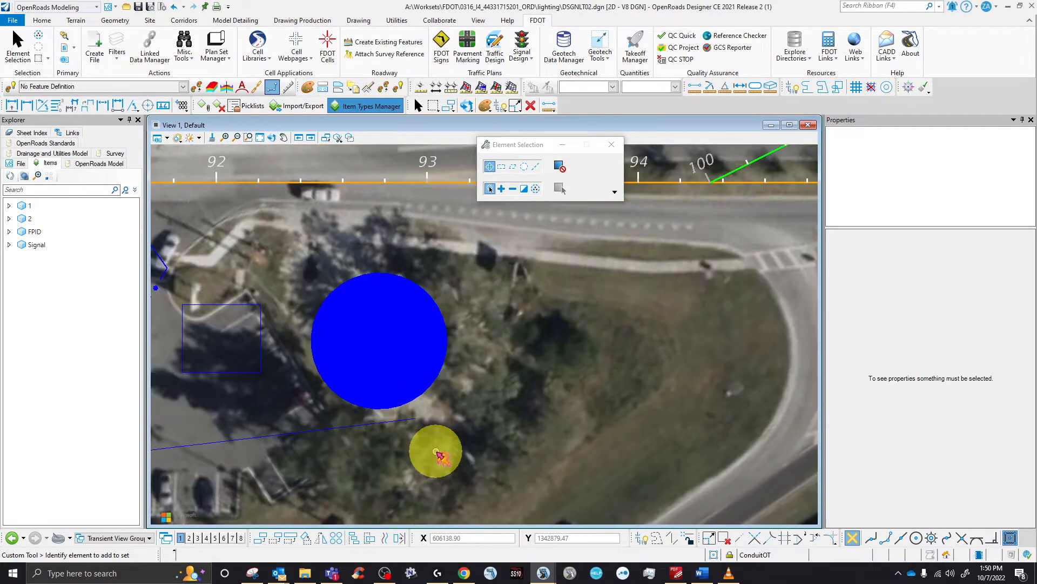
{"action": "scroll", "coordinate": [447, 447], "scroll_direction": "down", "scroll_amount": 5}
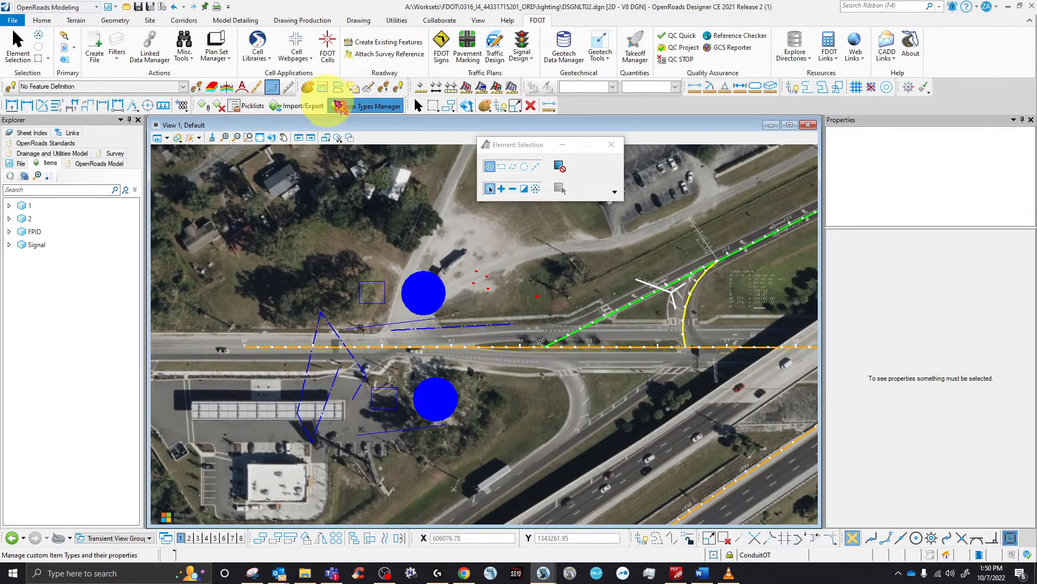
- Expand item type 1 of library 1 in Item Types to show PayItemNumber and Alignment
{"action": "left_click", "coordinate": [354, 107]}
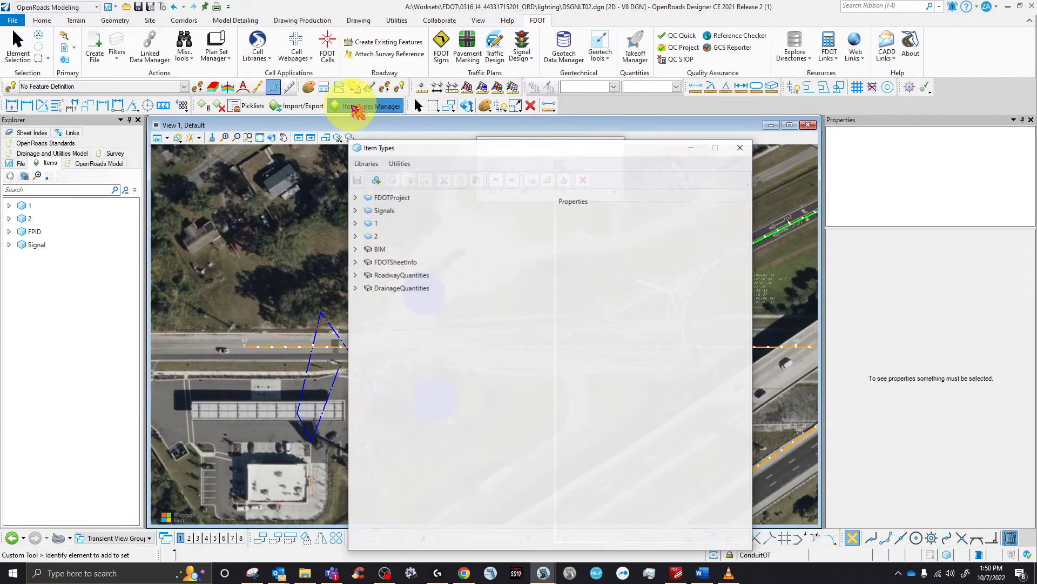
{"action": "left_click", "coordinate": [373, 224]}
{"action": "left_click", "coordinate": [374, 225]}
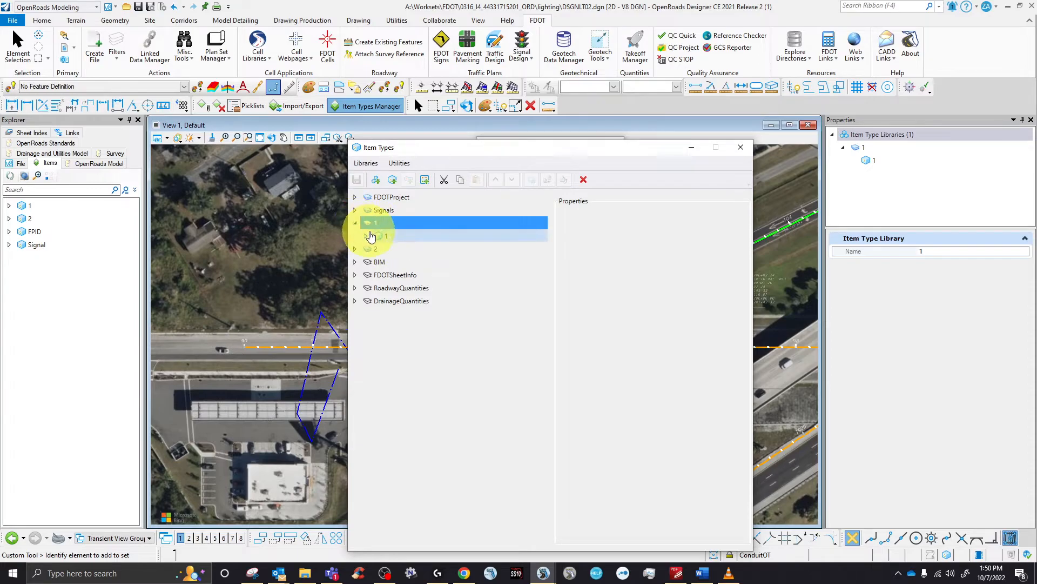
{"action": "left_click", "coordinate": [367, 237]}
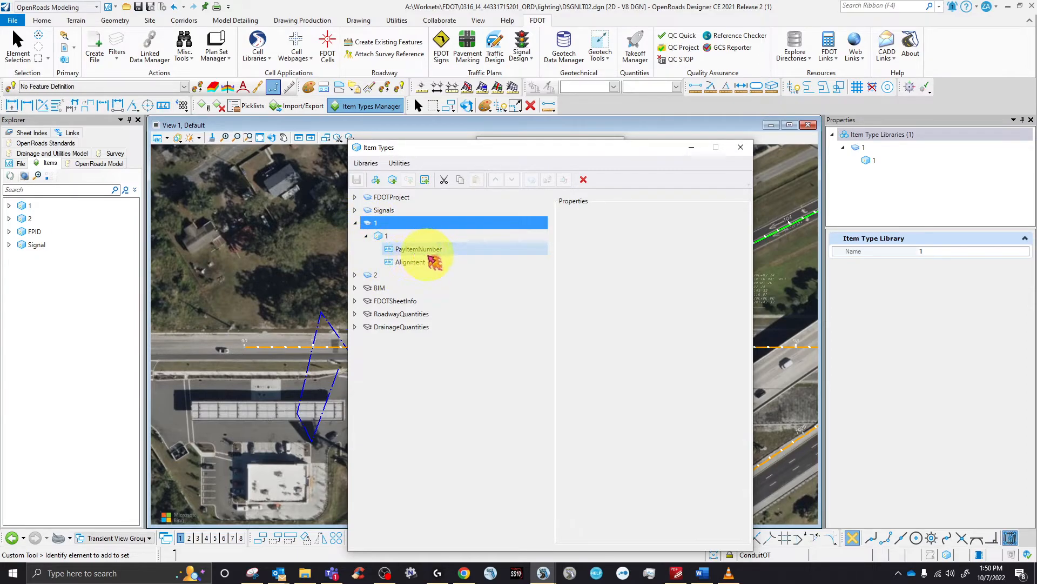
- Close Item Types and check that the conduit line carries pay item 0630 2 11
{"action": "left_click", "coordinate": [747, 151]}
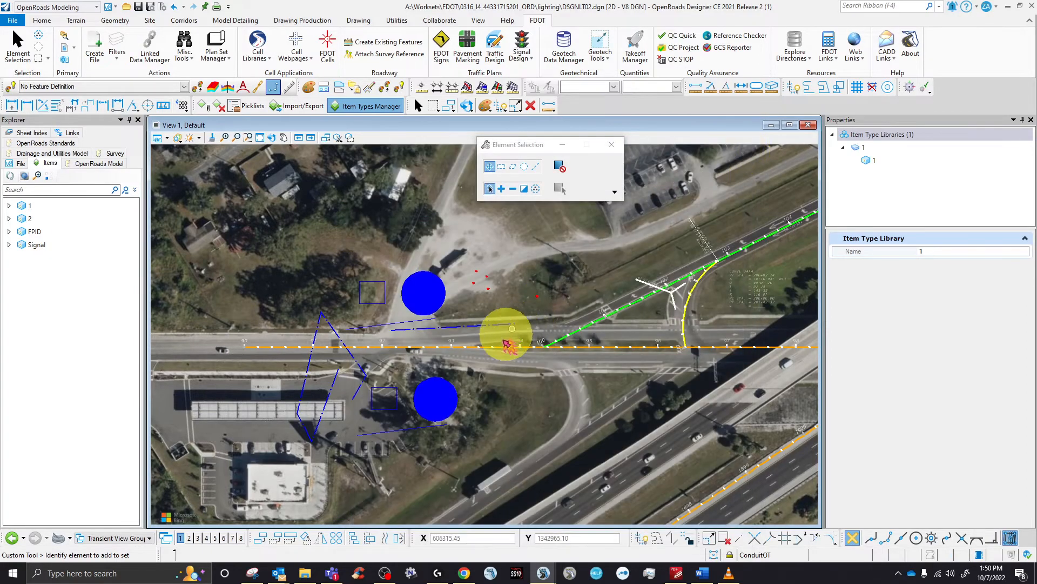
{"action": "scroll", "coordinate": [453, 321], "scroll_direction": "up", "scroll_amount": 3}
{"action": "left_click", "coordinate": [454, 315]}
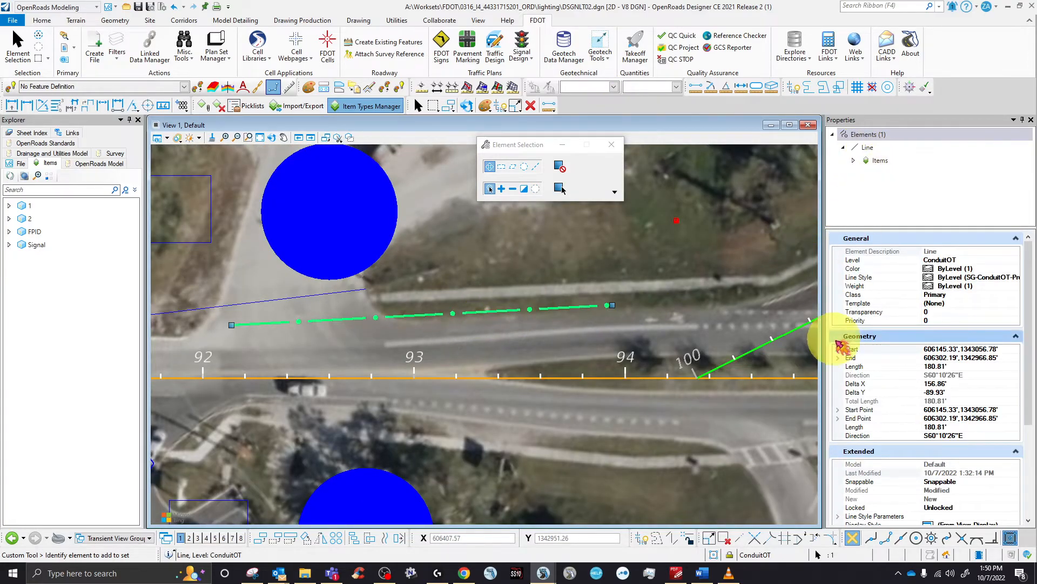
{"action": "scroll", "coordinate": [870, 359], "scroll_direction": "down", "scroll_amount": 2}
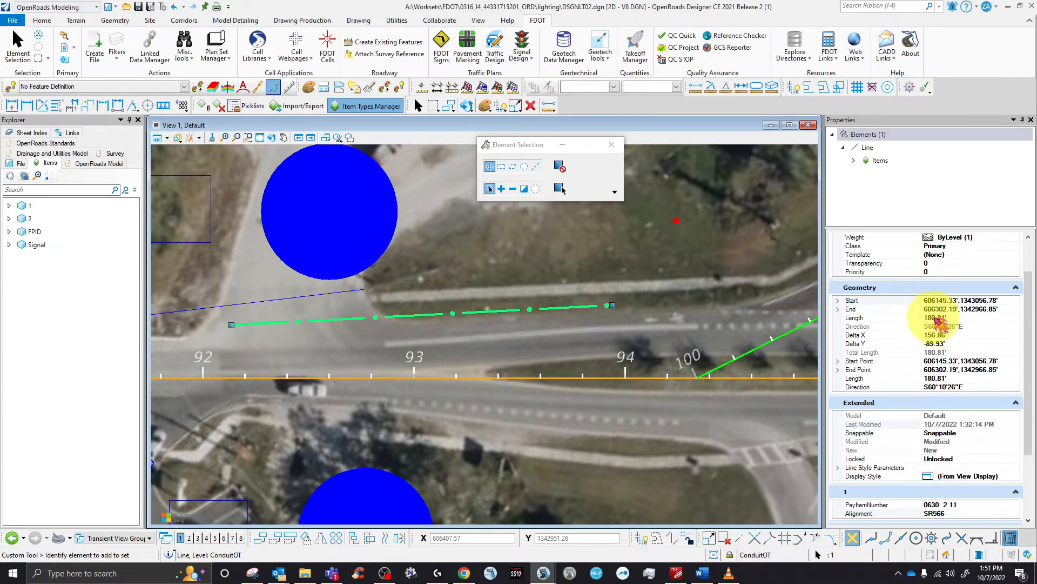
{"action": "left_click", "coordinate": [330, 212]}
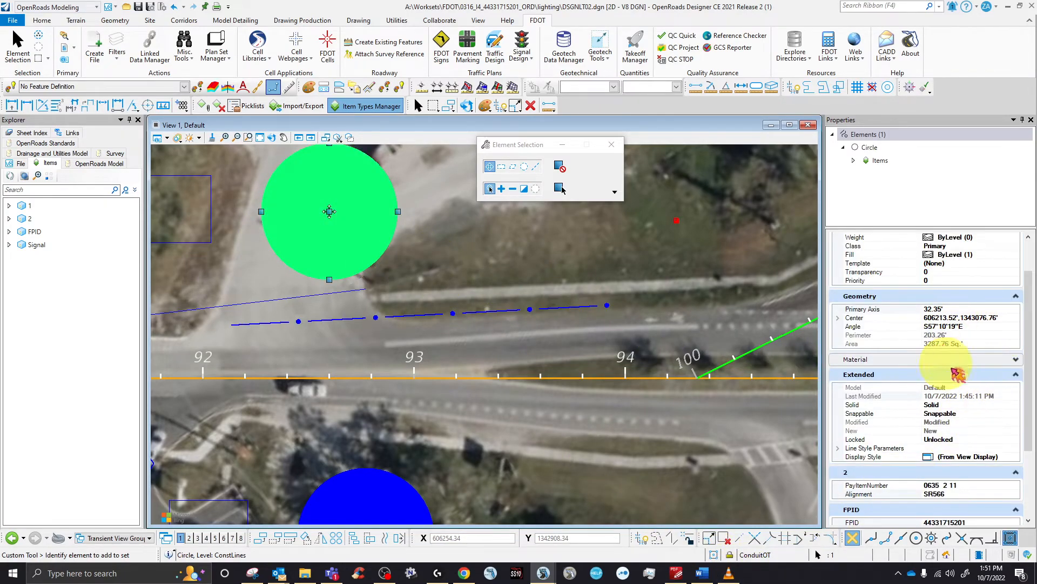
{"action": "scroll", "coordinate": [962, 408], "scroll_direction": "down", "scroll_amount": 2}
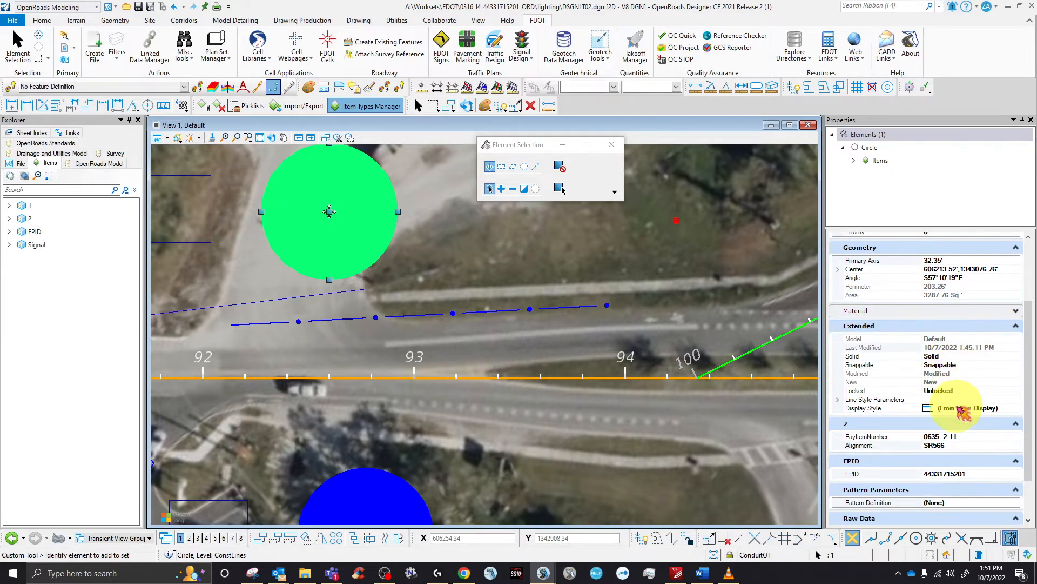
{"action": "scroll", "coordinate": [799, 407], "scroll_direction": "down", "scroll_amount": 5}
{"action": "scroll", "coordinate": [708, 367], "scroll_direction": "up", "scroll_amount": 4}
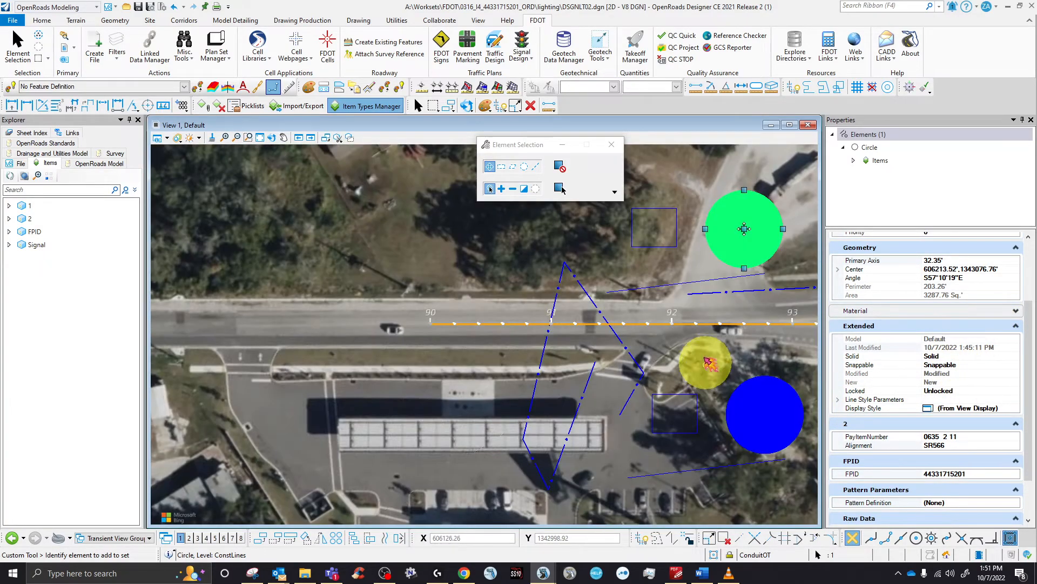
{"action": "left_click", "coordinate": [525, 336]}
{"action": "scroll", "coordinate": [416, 324], "scroll_direction": "down", "scroll_amount": 4}
{"action": "scroll", "coordinate": [543, 314], "scroll_direction": "up", "scroll_amount": 4}
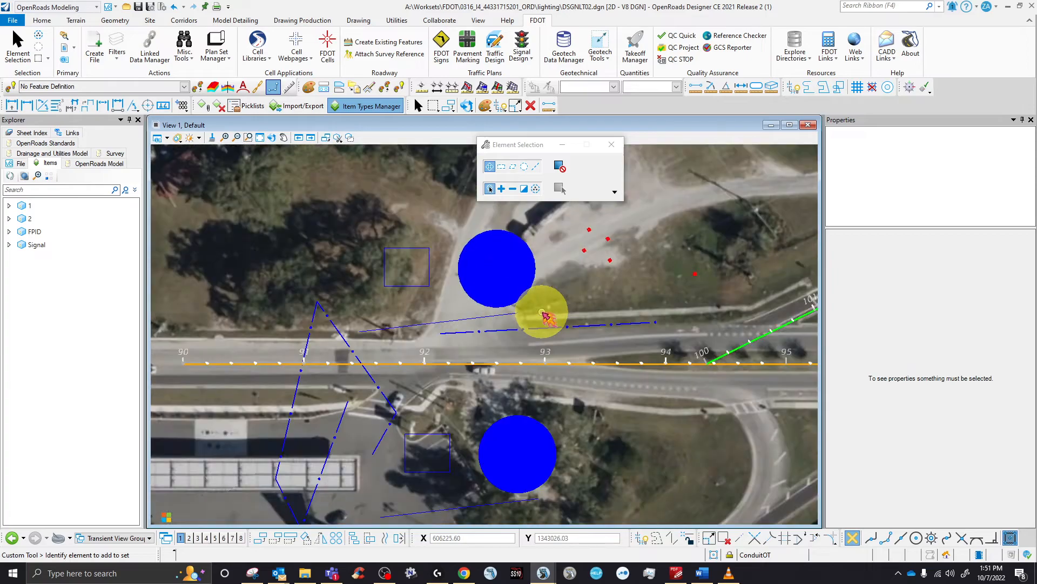
{"action": "scroll", "coordinate": [543, 314], "scroll_direction": "up", "scroll_amount": 3}
- Recheck another conduit line's properties, then reopen and close the Item Types window
{"action": "left_click", "coordinate": [479, 315]}
{"action": "left_click", "coordinate": [377, 301]}
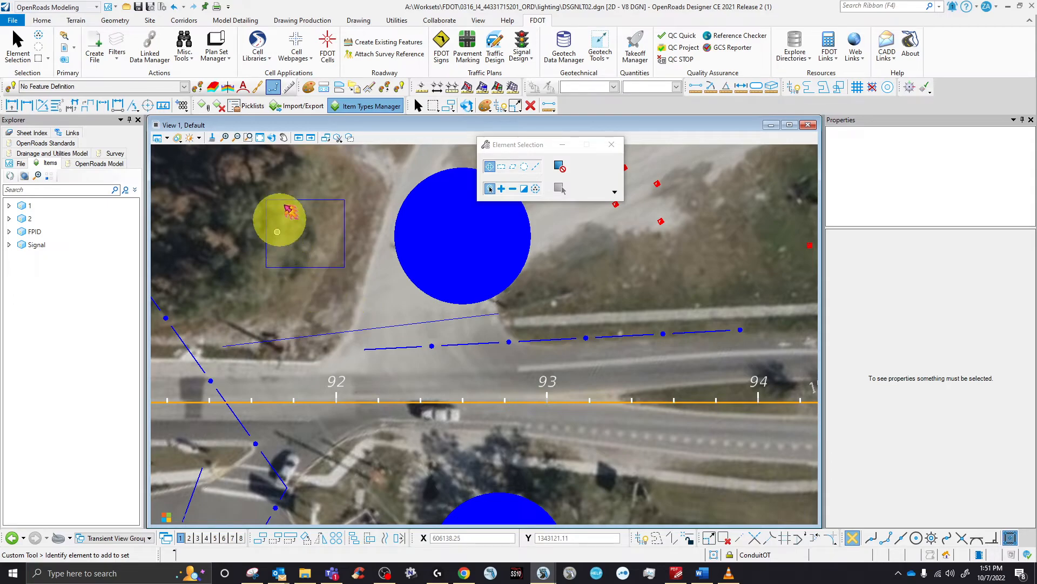
{"action": "left_click", "coordinate": [393, 106]}
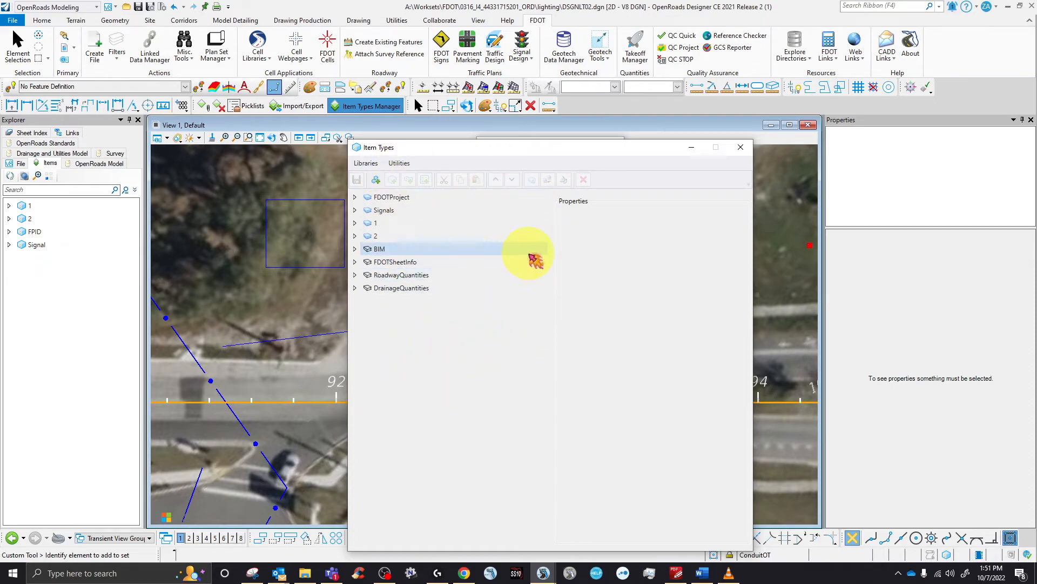
{"action": "left_click", "coordinate": [749, 148]}
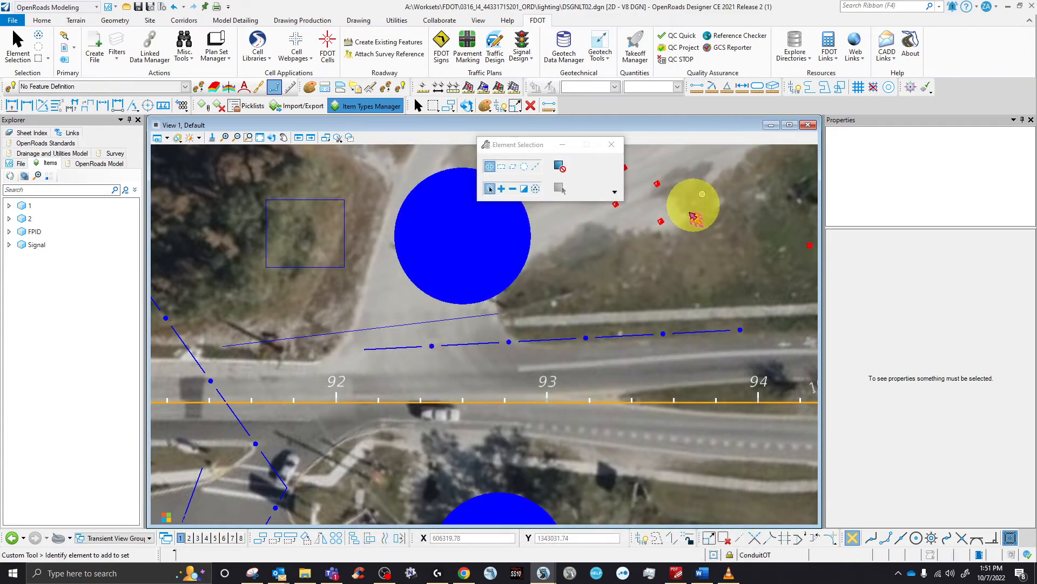
{"action": "scroll", "coordinate": [245, 233], "scroll_direction": "down", "scroll_amount": 5}
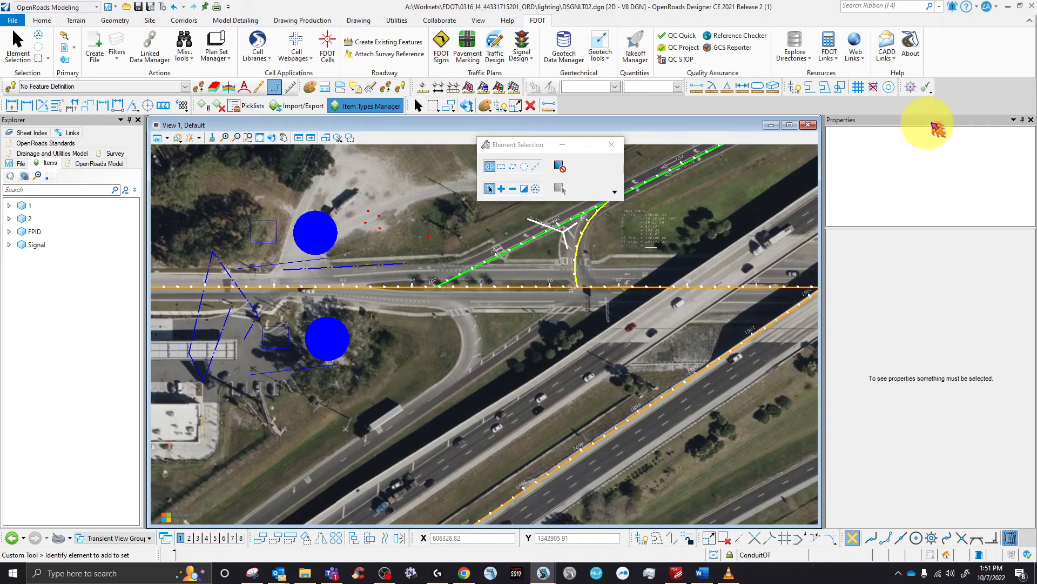
- Exit OpenRoads Designer, run Clear Crash from the Start menu, and refresh the desktop
{"action": "left_click", "coordinate": [1031, 7]}
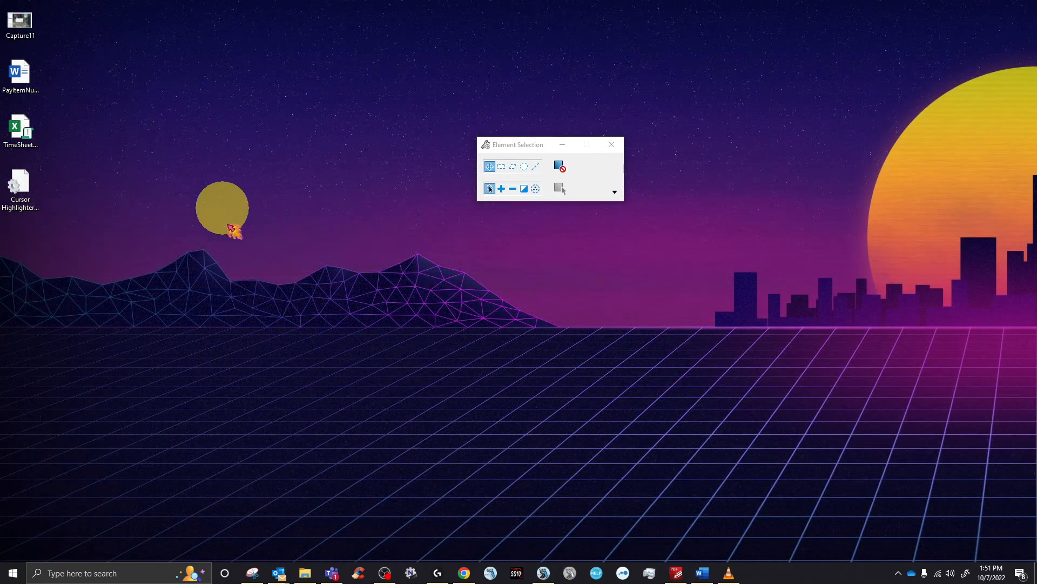
{"action": "left_click", "coordinate": [14, 574]}
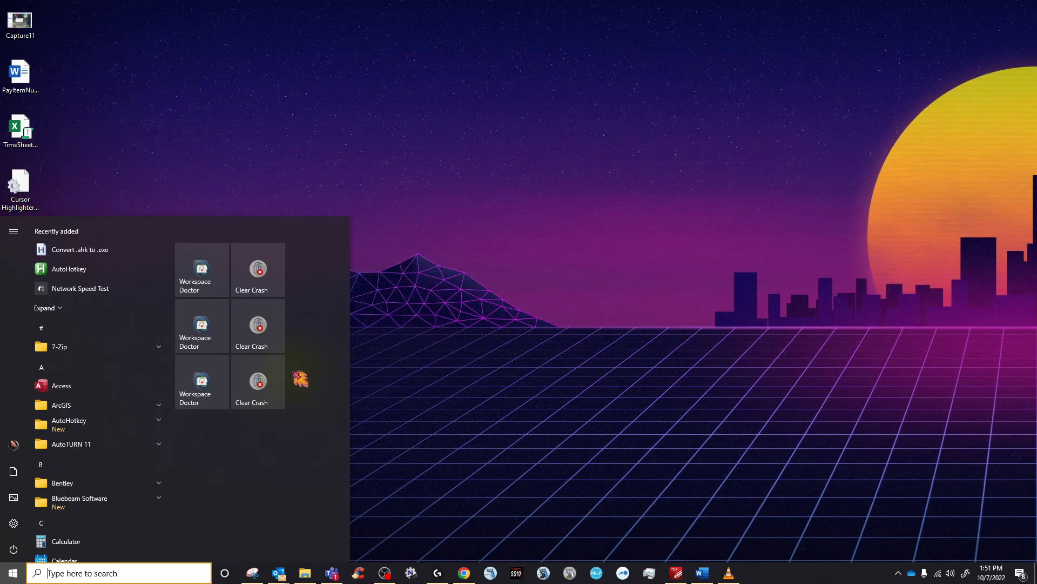
{"action": "left_click", "coordinate": [262, 385]}
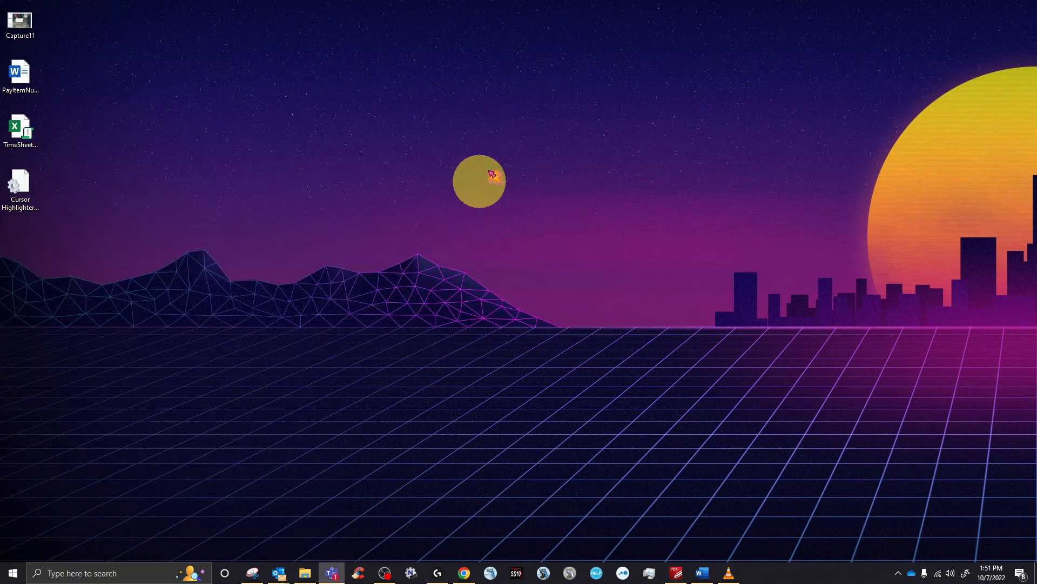
{"action": "right_click", "coordinate": [506, 158]}
{"action": "left_click", "coordinate": [538, 194]}
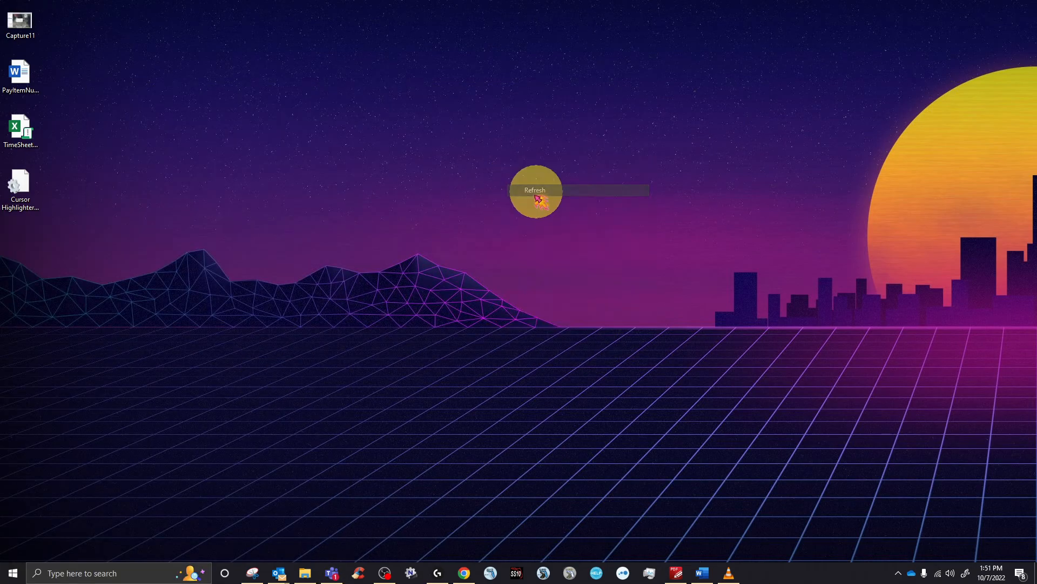